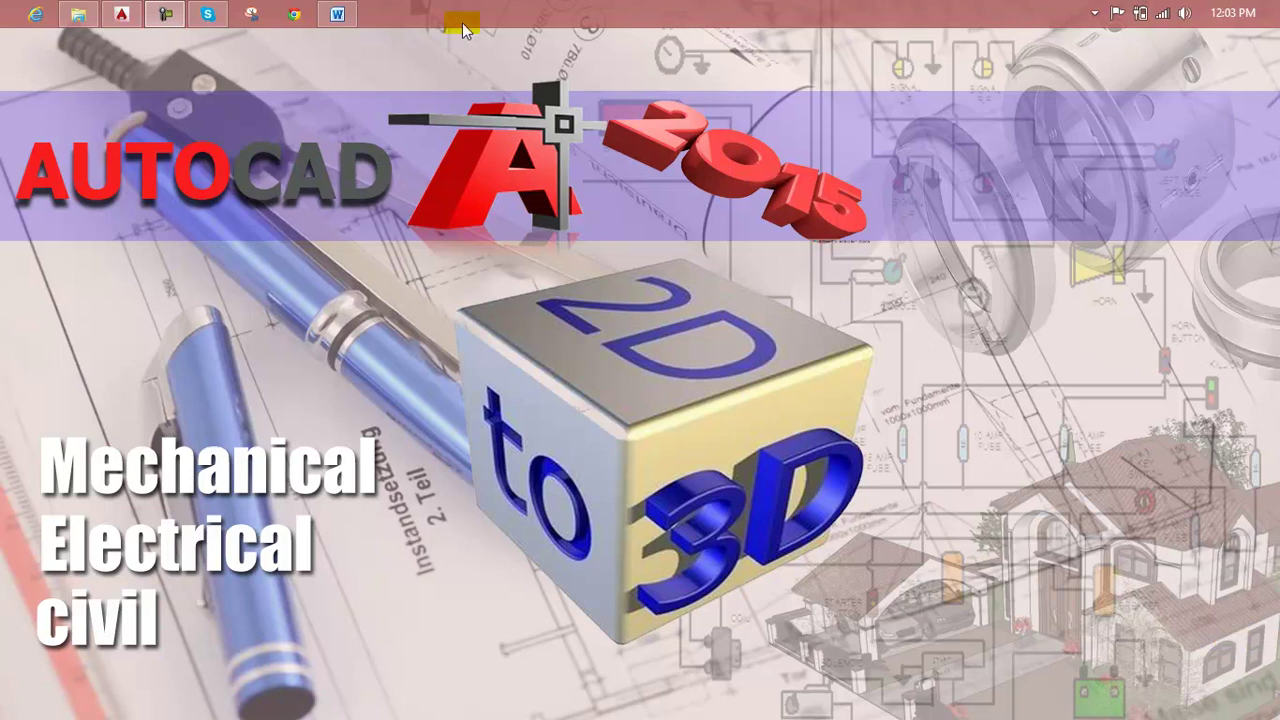
# - Bring the Lesson 97 Word notes on adding a camera and an animation motion path to the front
pyautogui.click(337, 14)
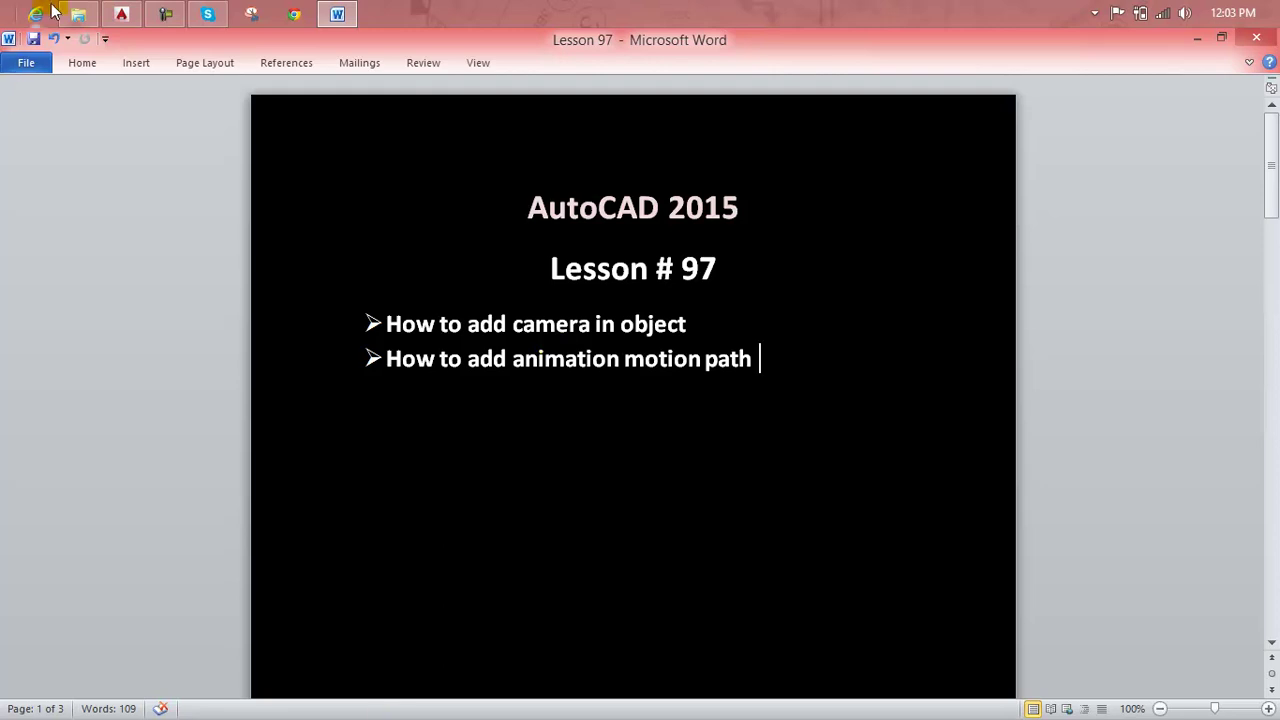
# - Switch to AutoCAD and start a new blank drawing
pyautogui.click(122, 12)
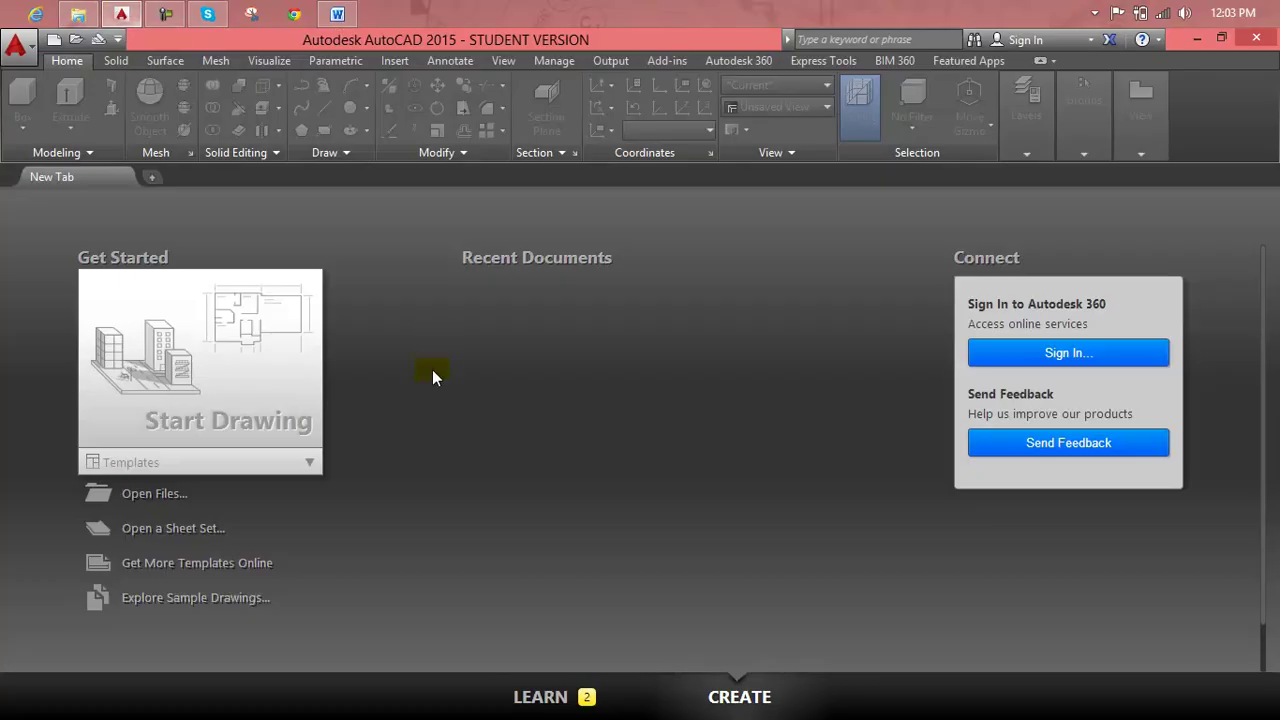
pyautogui.click(300, 360)
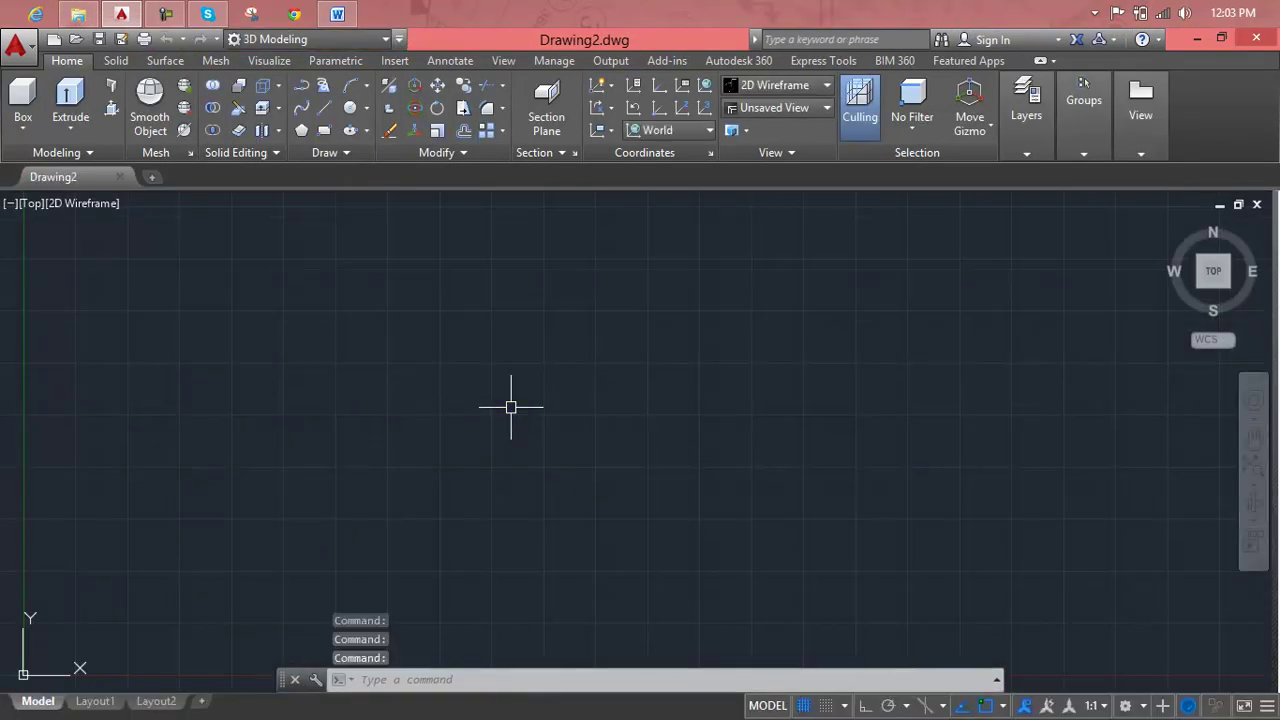
pyautogui.press('Escape')
# - Set Architectural length units with 0'-0" precision via UN, then switch to SW Isometric view
pyautogui.write('un')
pyautogui.press('Return')
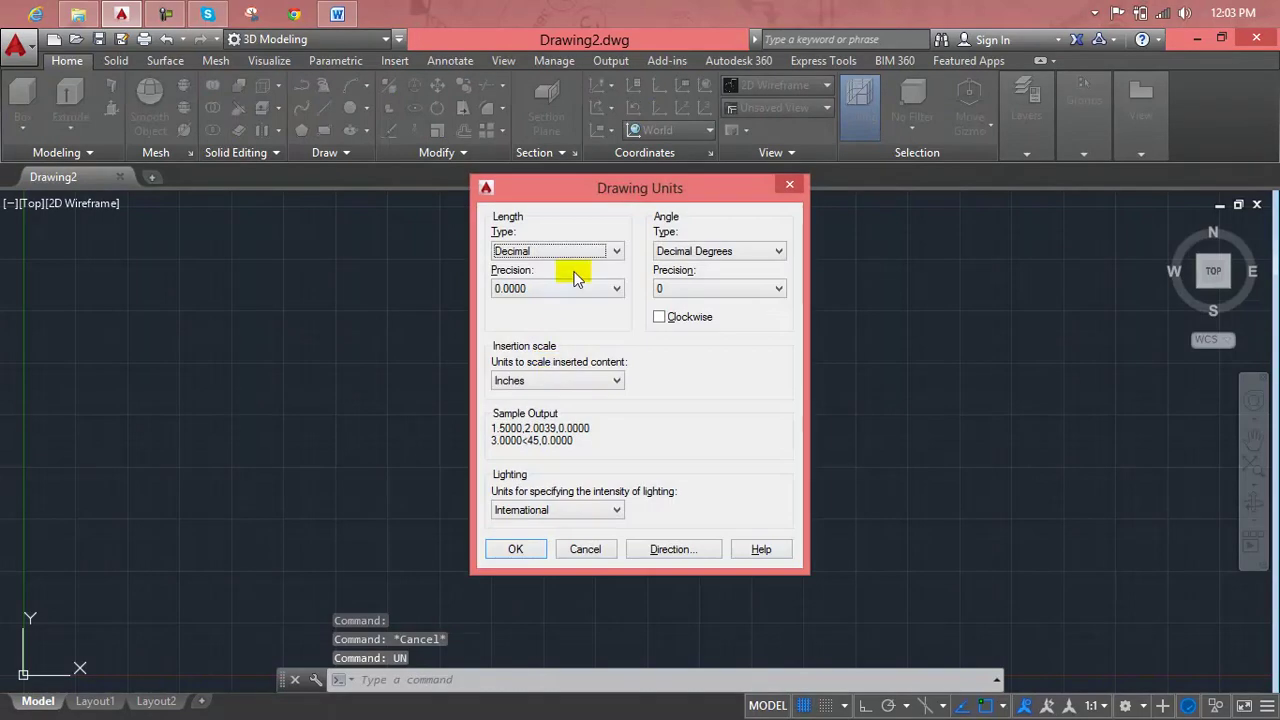
pyautogui.click(575, 263)
pyautogui.click(572, 266)
pyautogui.click(571, 288)
pyautogui.click(569, 307)
pyautogui.click(516, 549)
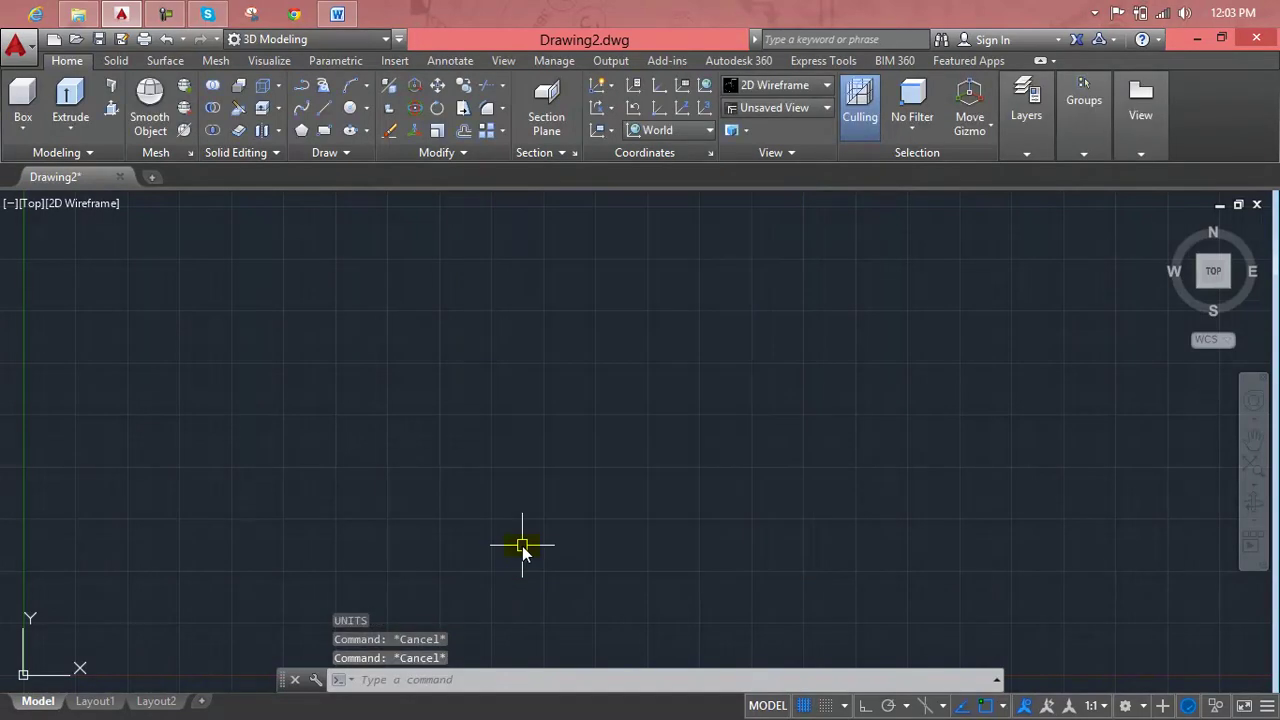
pyautogui.press('Escape')
pyautogui.press('Escape')
pyautogui.moveTo(1210, 268)
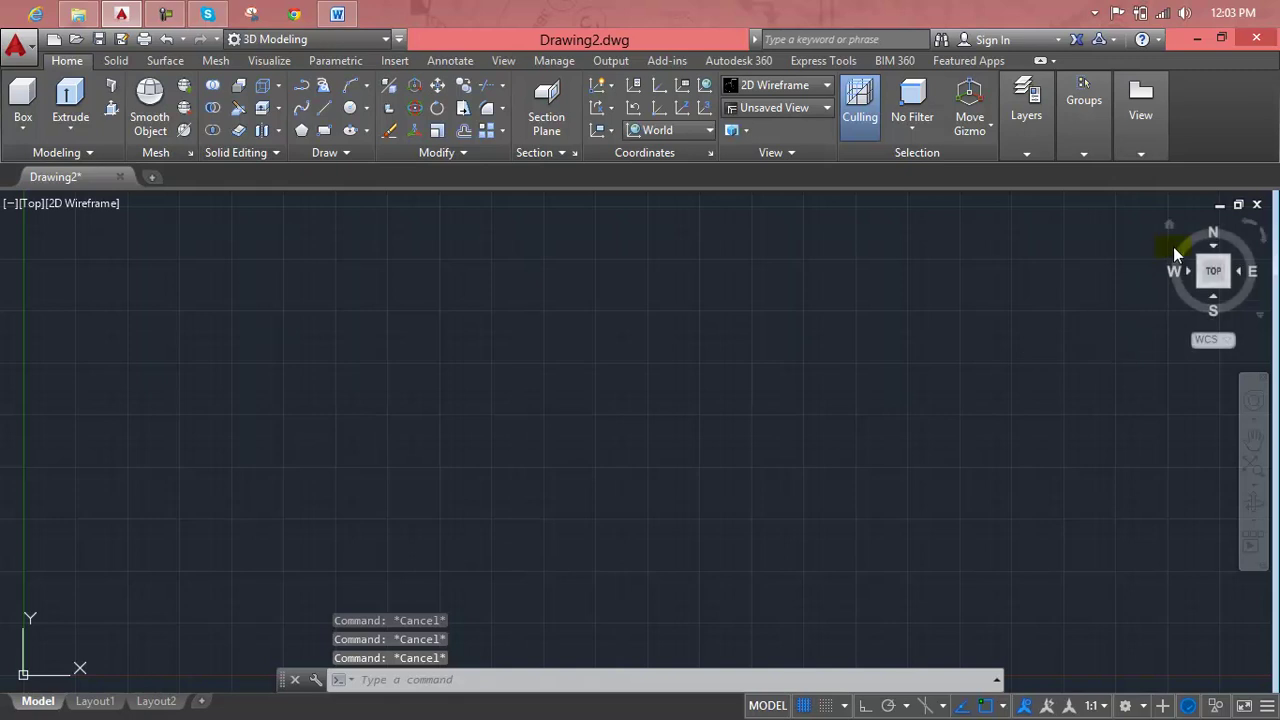
pyautogui.click(1171, 228)
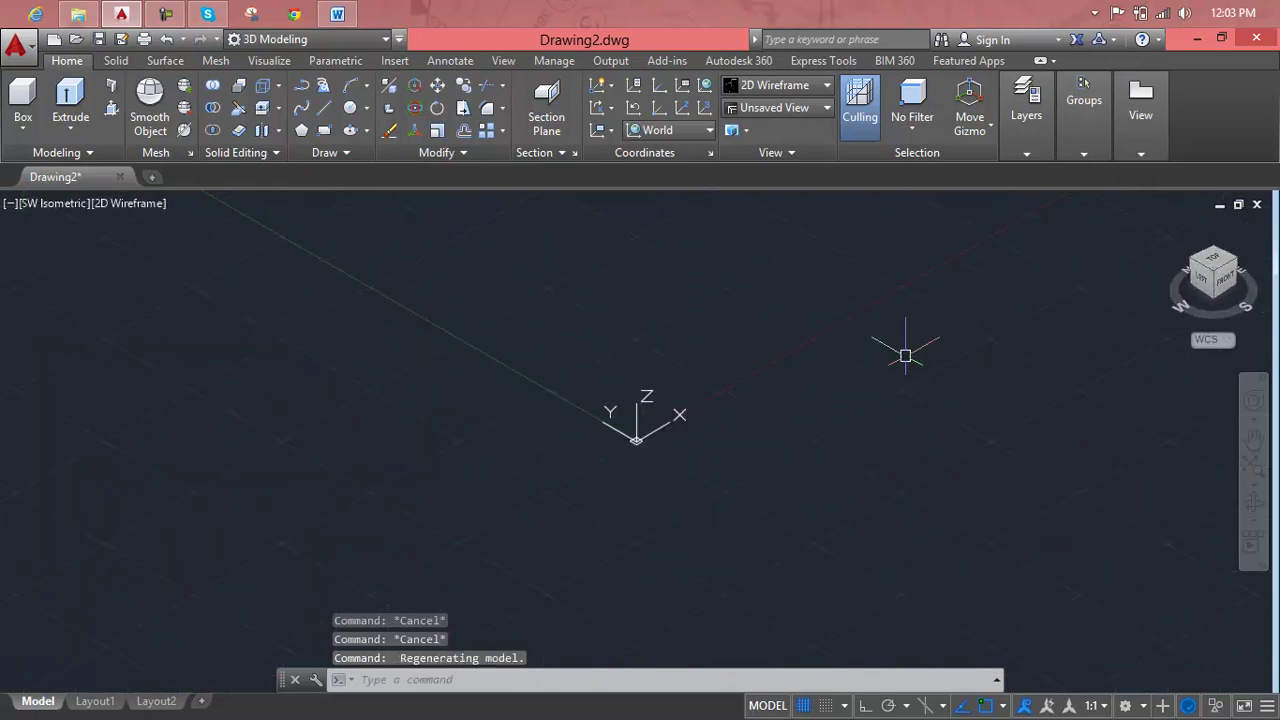
# - Draw a box with a 20'×20' base and 20-foot height from the picked corner
pyautogui.click(32, 95)
pyautogui.click(551, 345)
pyautogui.scroll(-1, 700, 395)
pyautogui.moveTo(710, 395); pyautogui.dragTo(290, 520, button='middle')
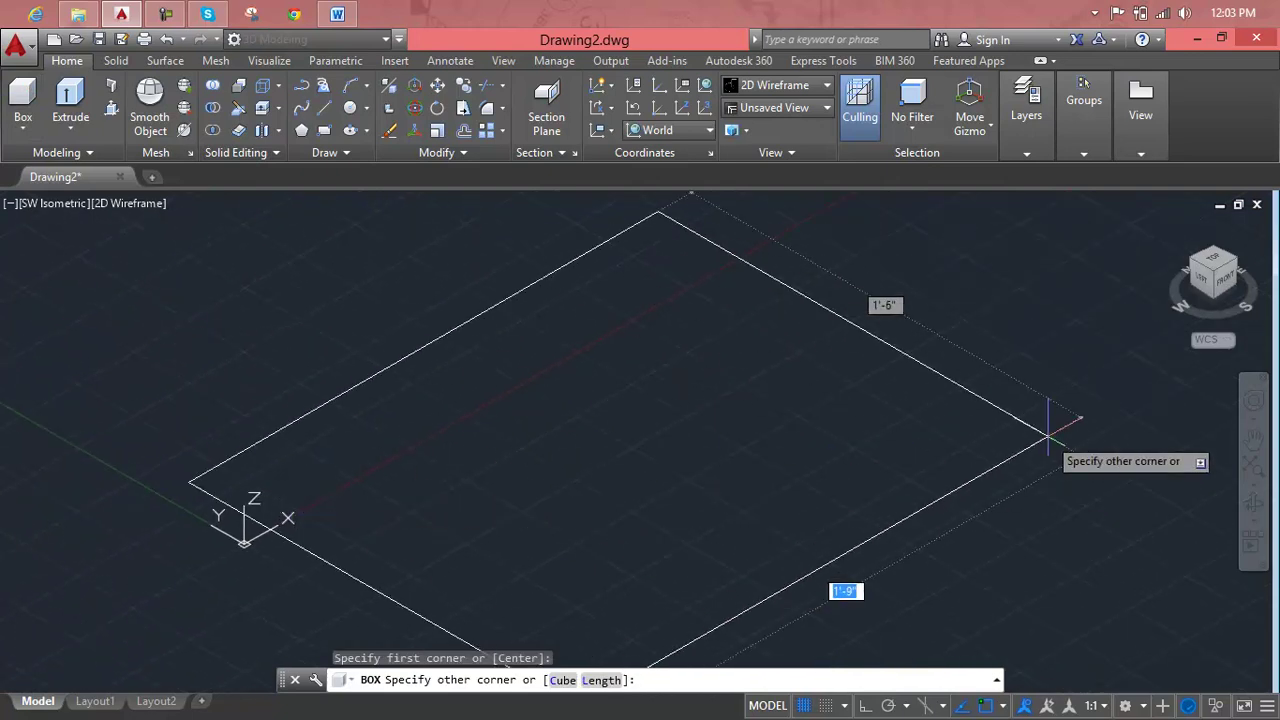
pyautogui.write("@ 2'-5")
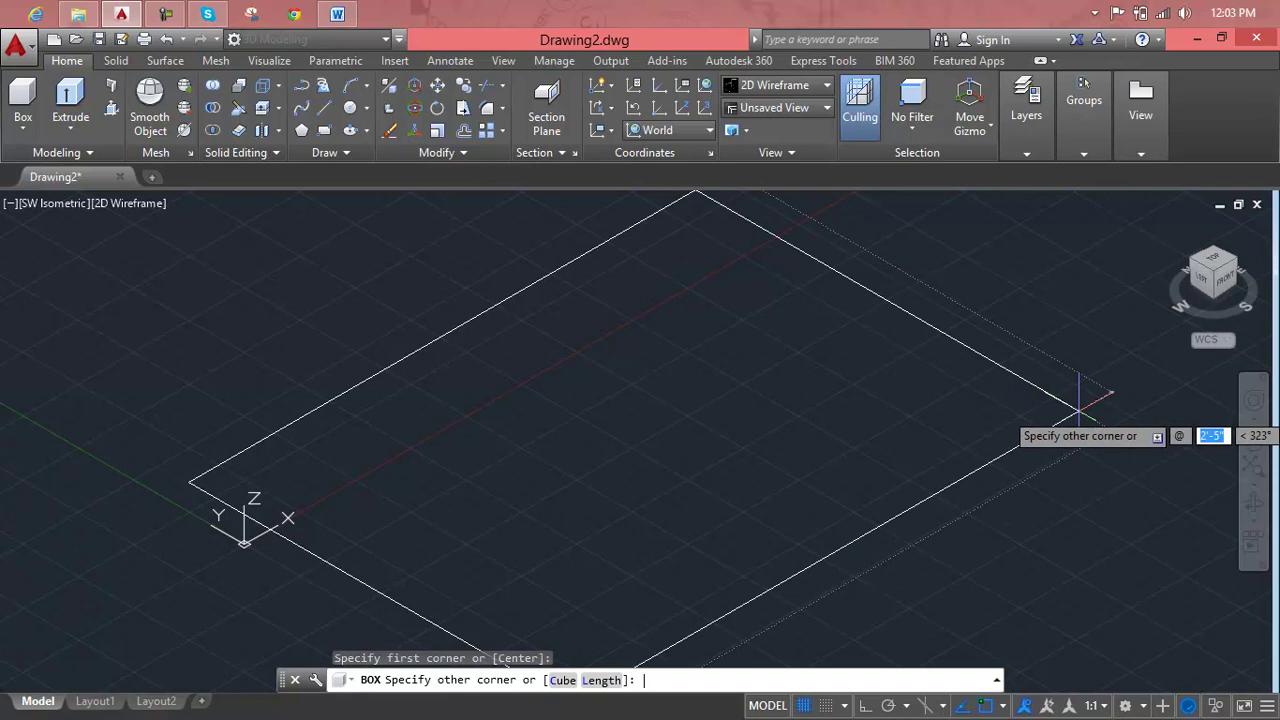
pyautogui.write('0')
pyautogui.press('Tab')
pyautogui.write("20'")
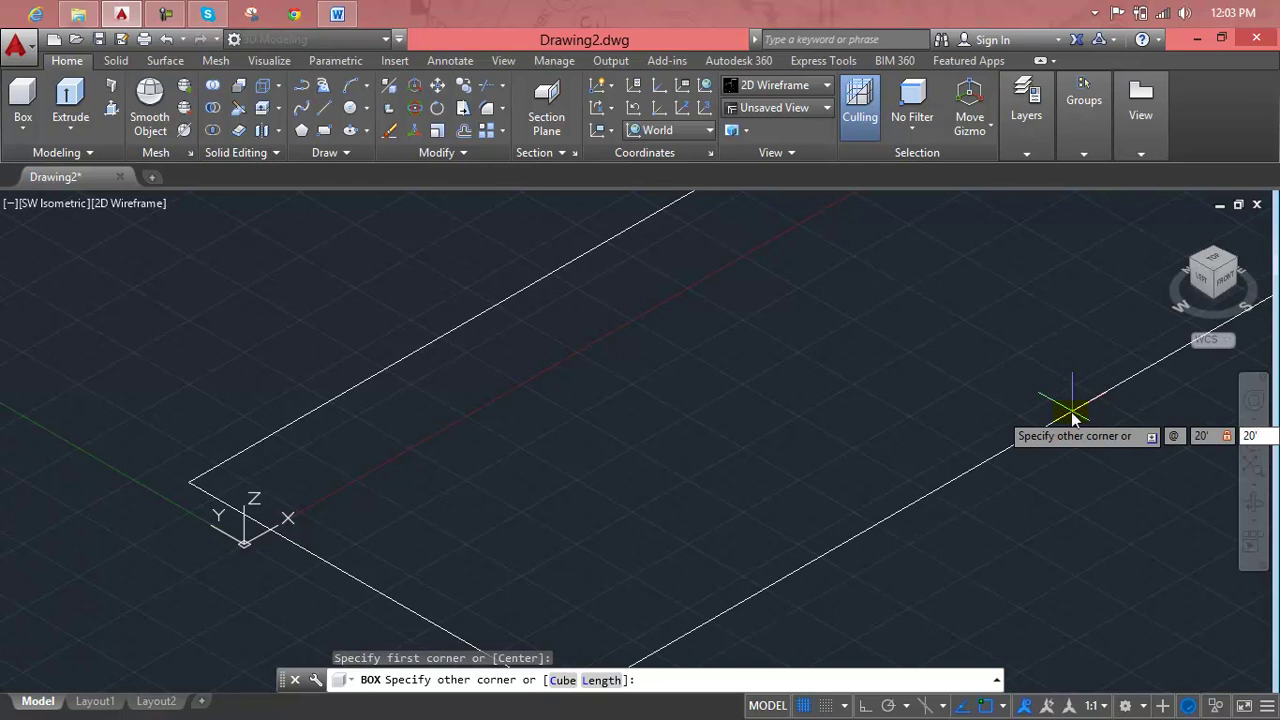
pyautogui.press('Return')
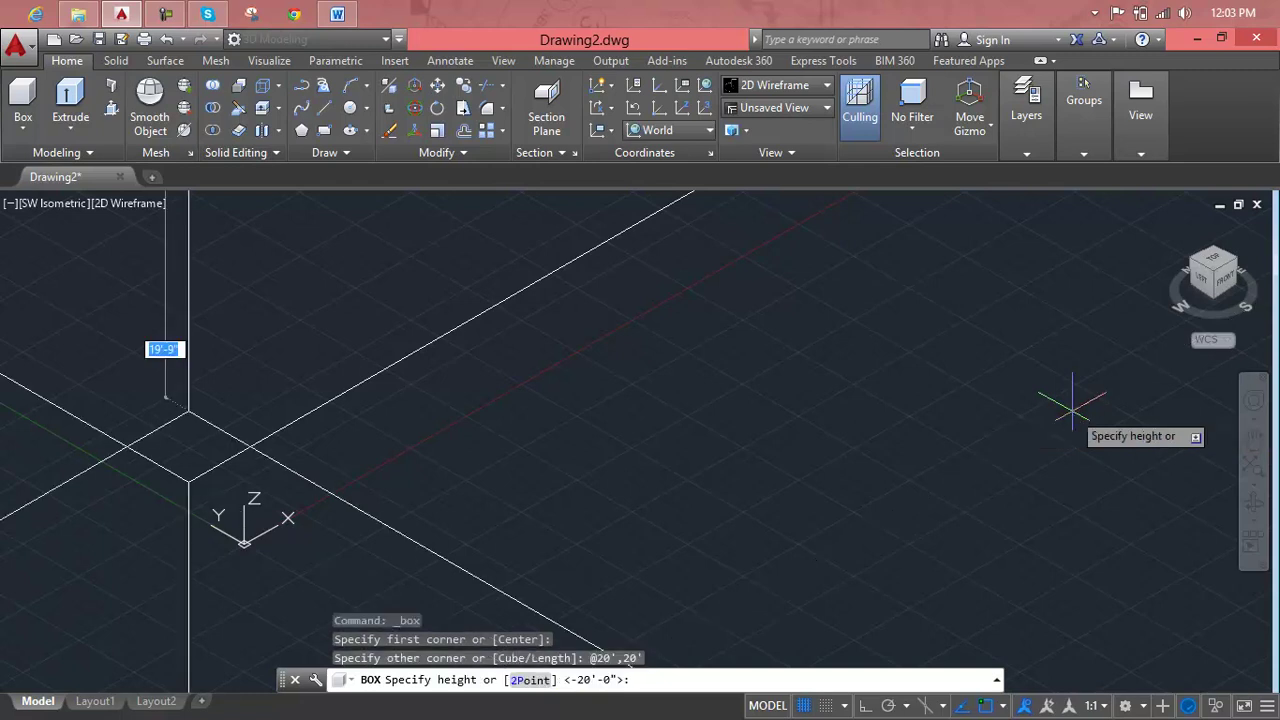
pyautogui.press('Return')
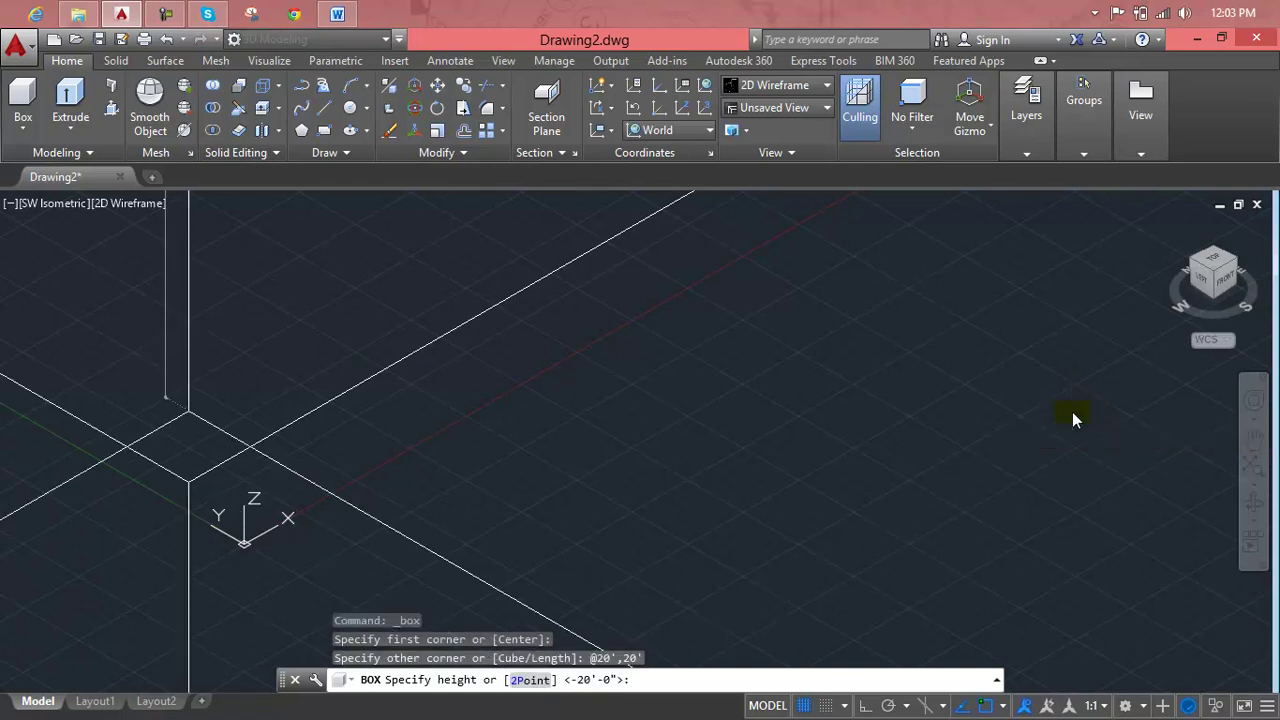
pyautogui.press('Escape')
pyautogui.press('Escape')
pyautogui.press('Escape')
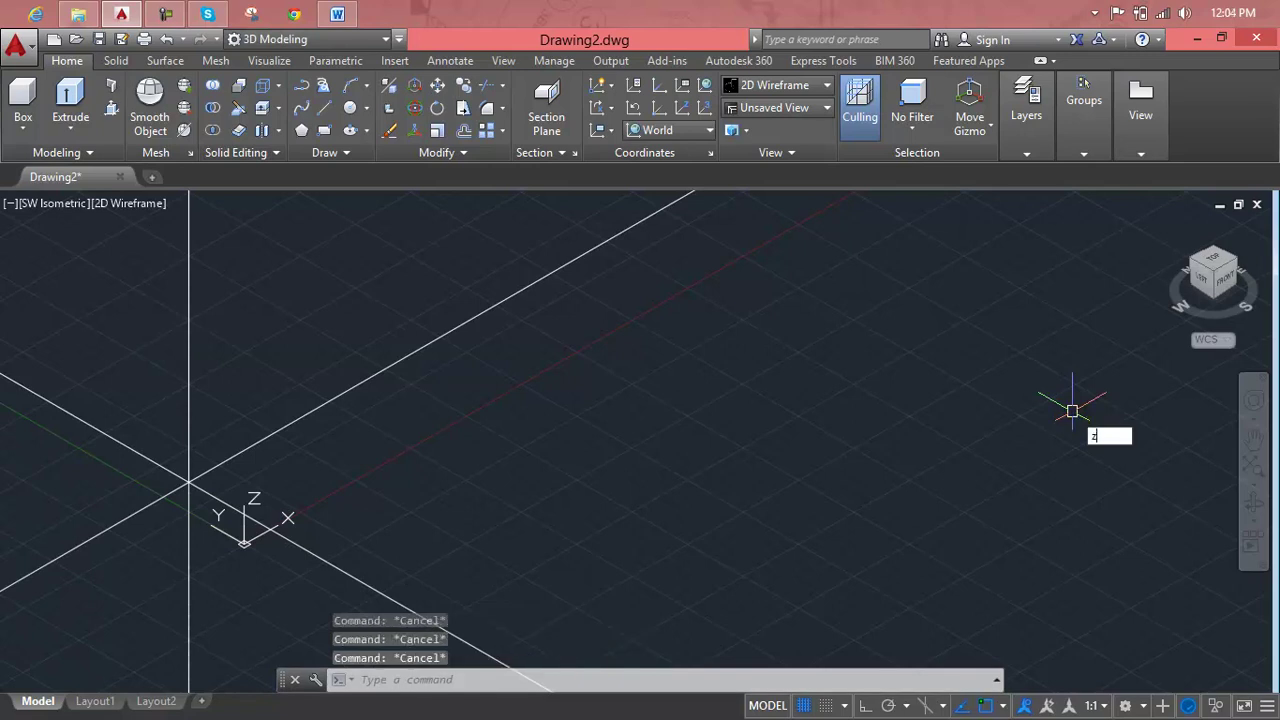
# - Zoom All to fit the whole cube in view
pyautogui.press('Return')
pyautogui.write('a')
pyautogui.press('Return')
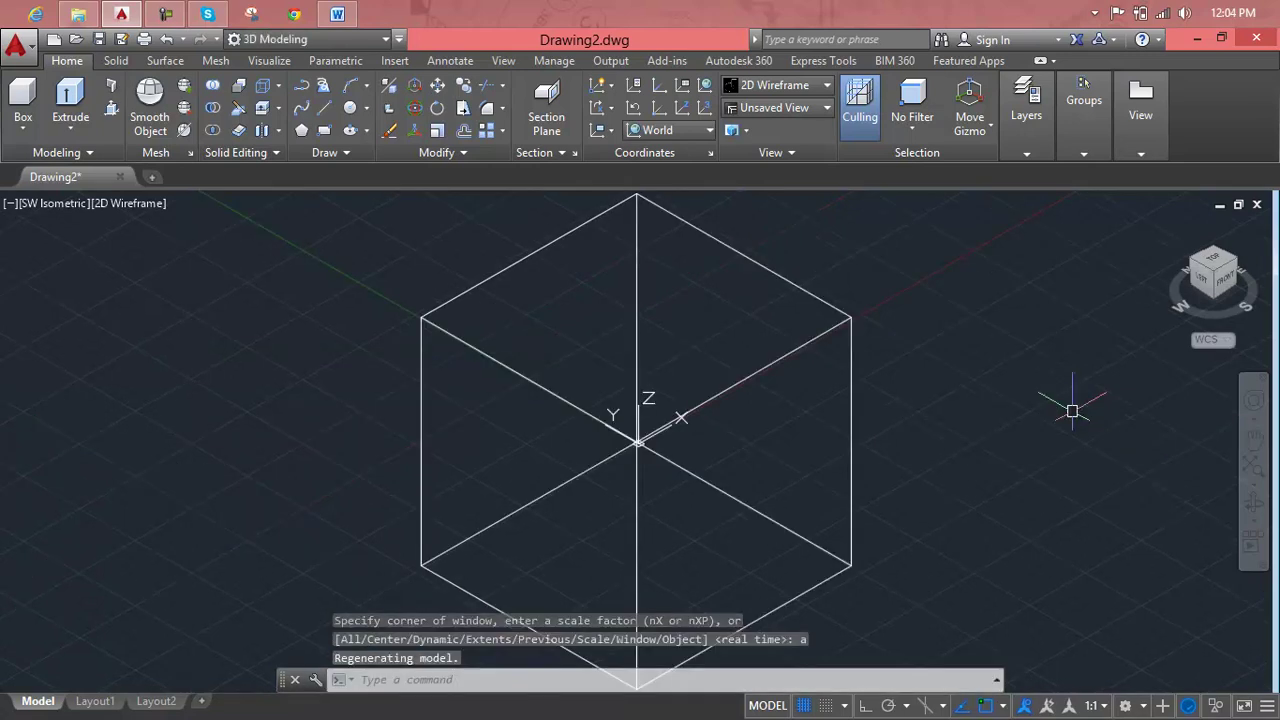
pyautogui.press('Escape')
pyautogui.press('Escape')
pyautogui.press('Escape')
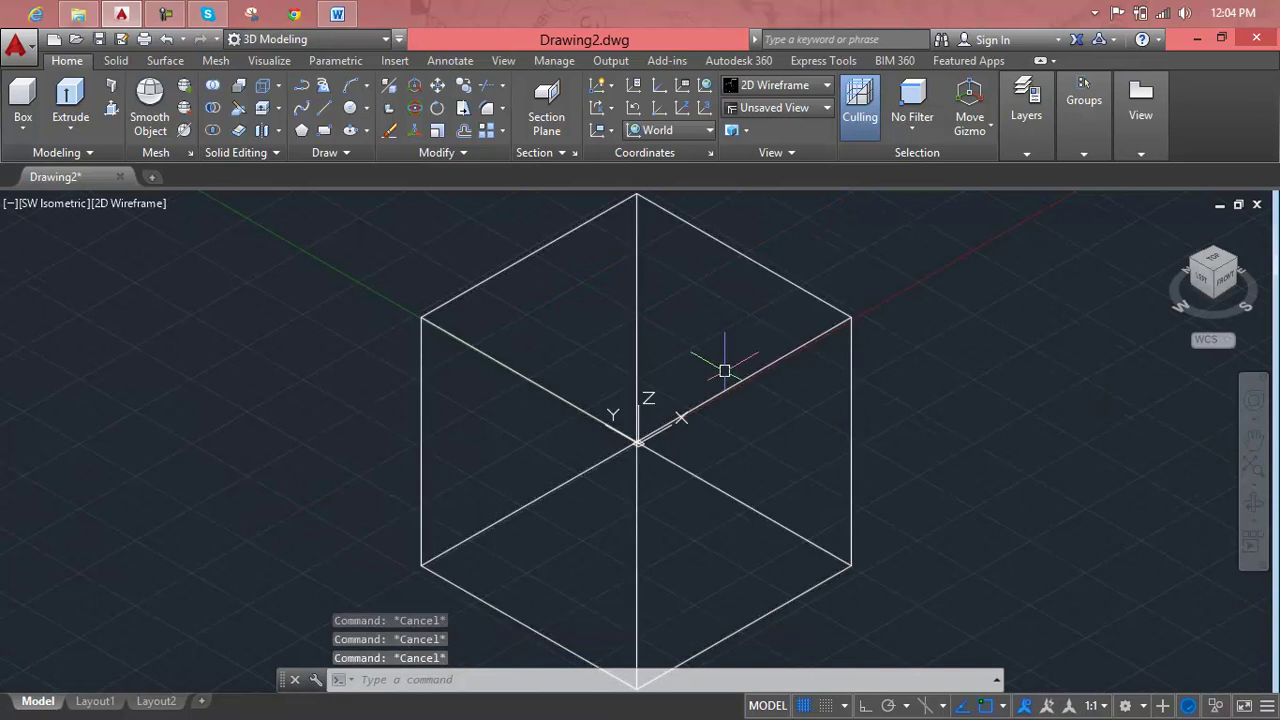
# - Turn off Display at UCS origin point in the UCS icon settings
pyautogui.write('uc')
pyautogui.press('Return')
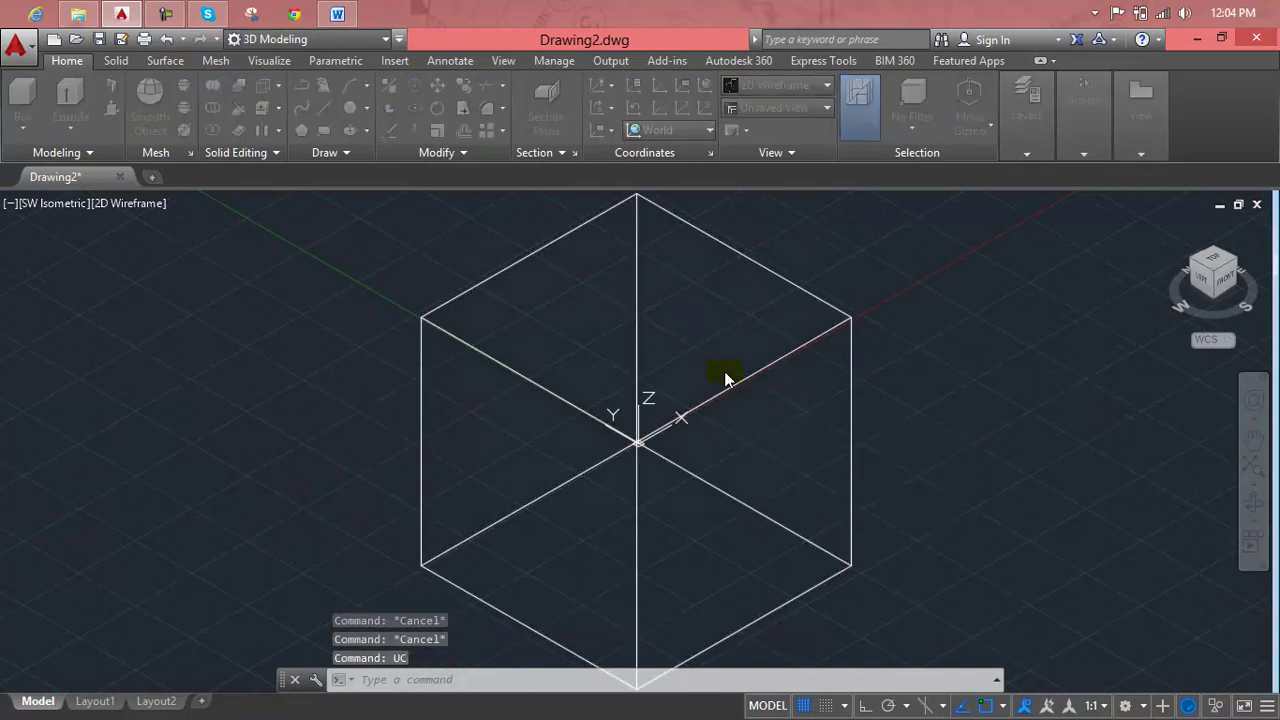
pyautogui.click(580, 334)
pyautogui.click(622, 516)
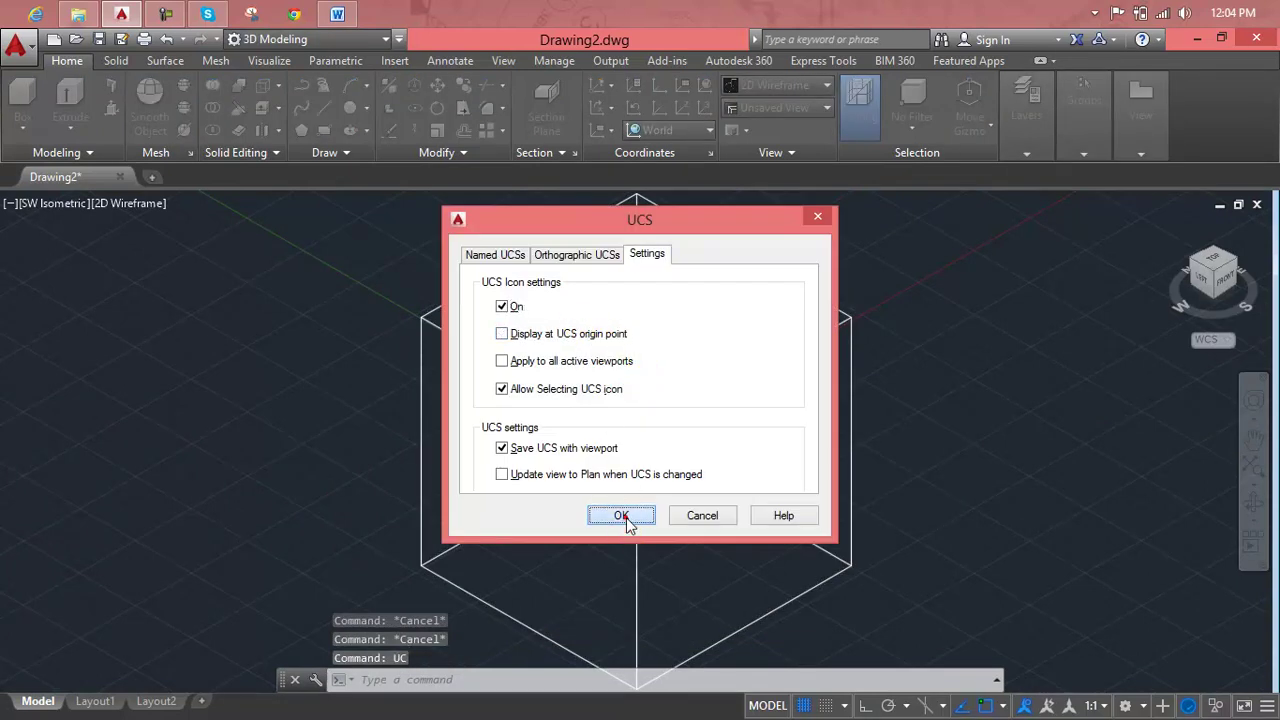
pyautogui.press('Escape')
pyautogui.press('Escape')
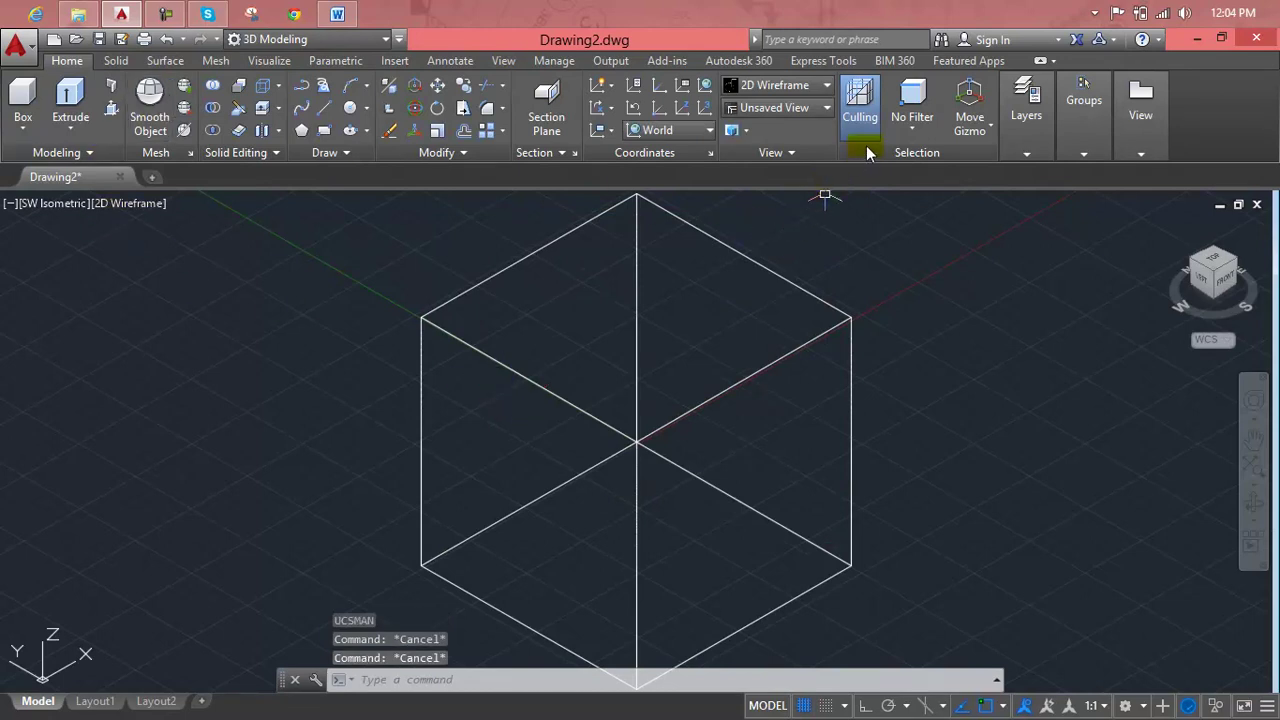
# - Set the viewport visual style to Realistic
pyautogui.click(130, 203)
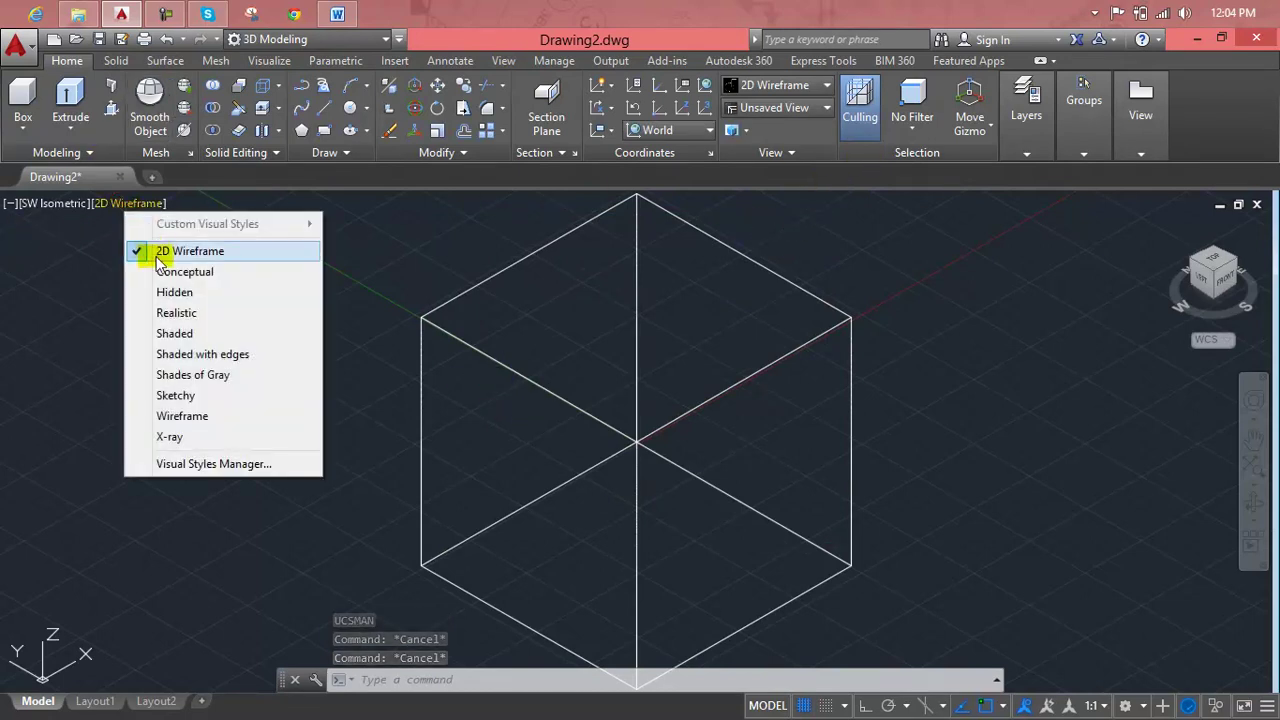
pyautogui.click(175, 313)
pyautogui.scroll(-3, 1020, 500)
pyautogui.scroll(-4, 998, 491)
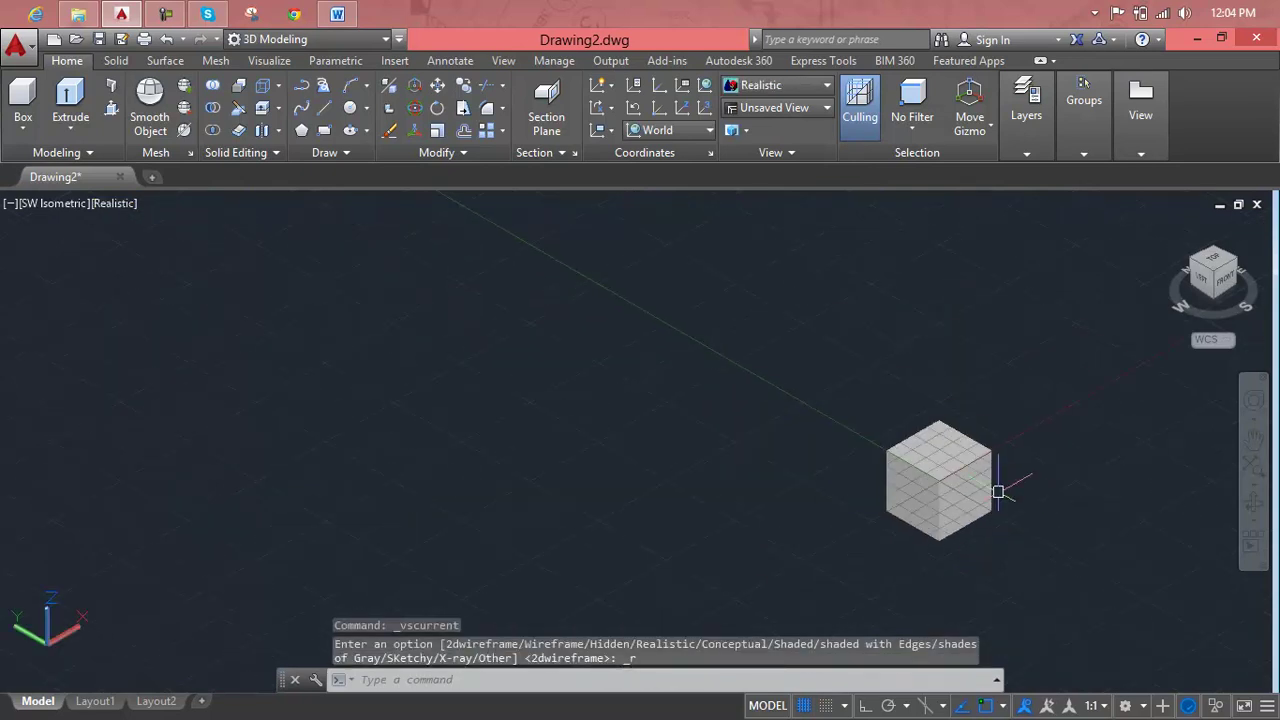
pyautogui.scroll(5, 957, 491)
# - Select and delete the cube, then reorient the empty view
pyautogui.click(938, 464)
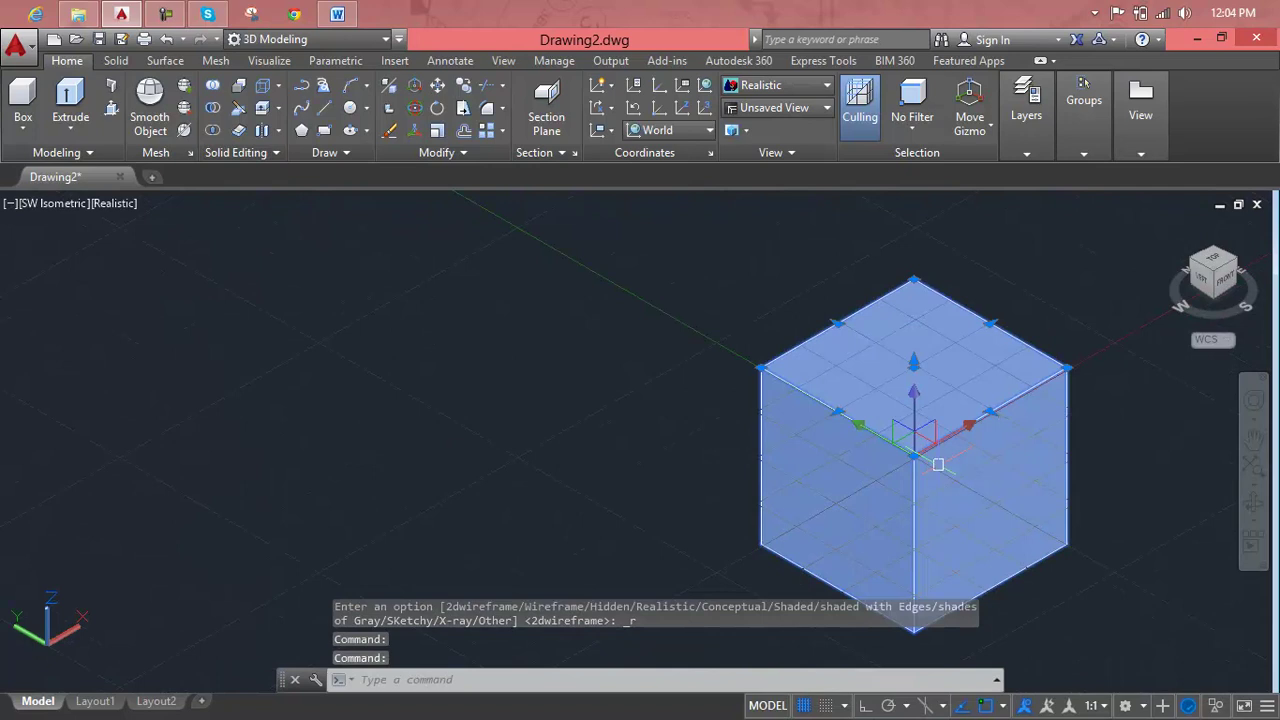
pyautogui.press('Delete')
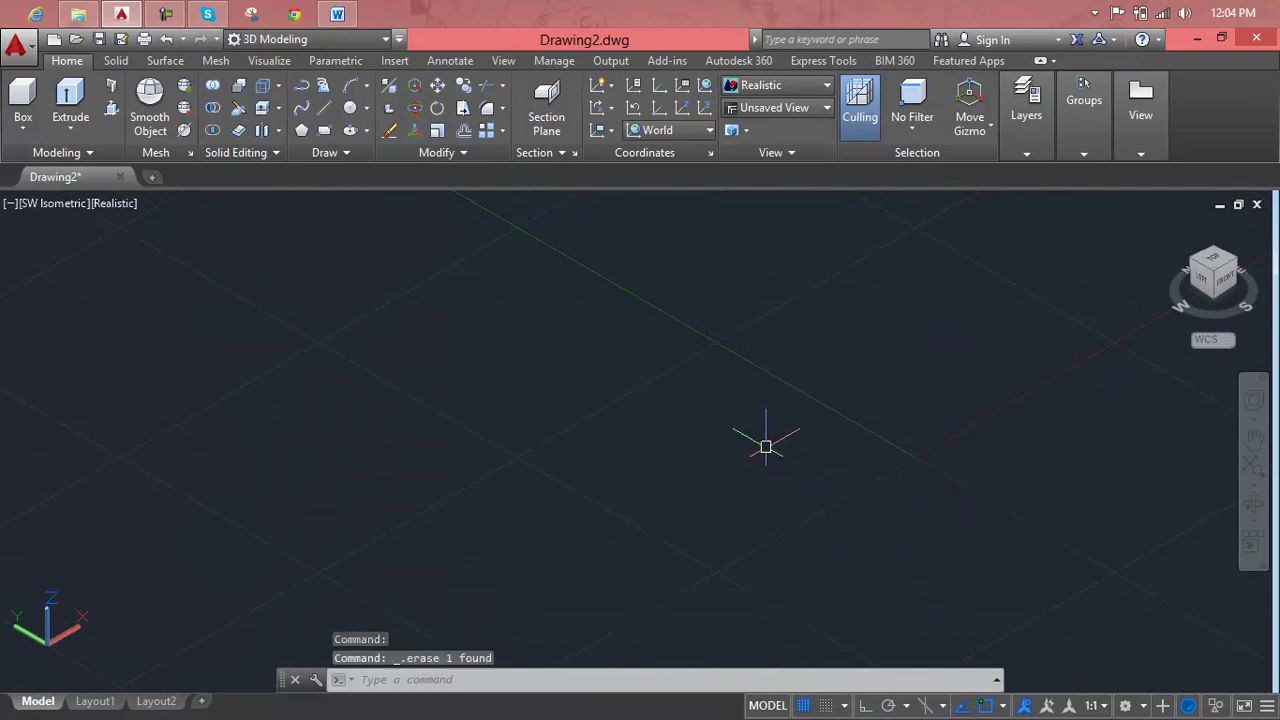
pyautogui.keyDown('shift'); pyautogui.middleClick(766, 446); pyautogui.keyUp('shift')
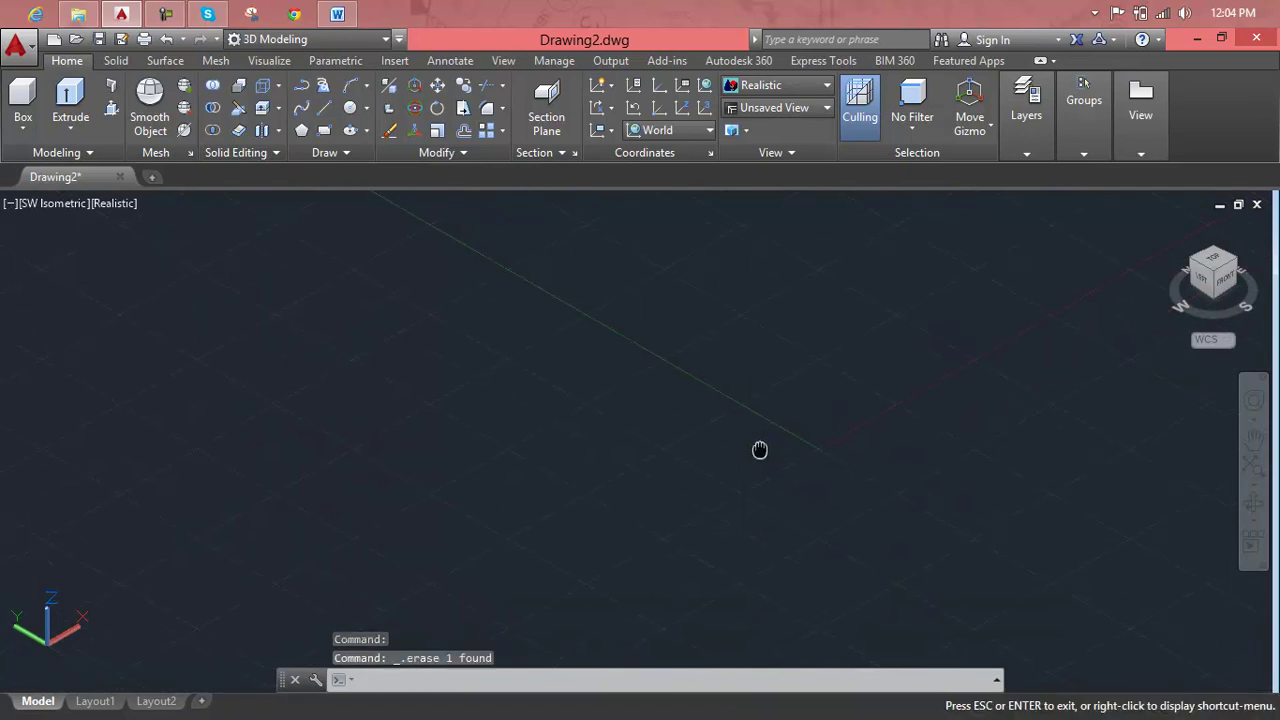
pyautogui.click(1168, 228)
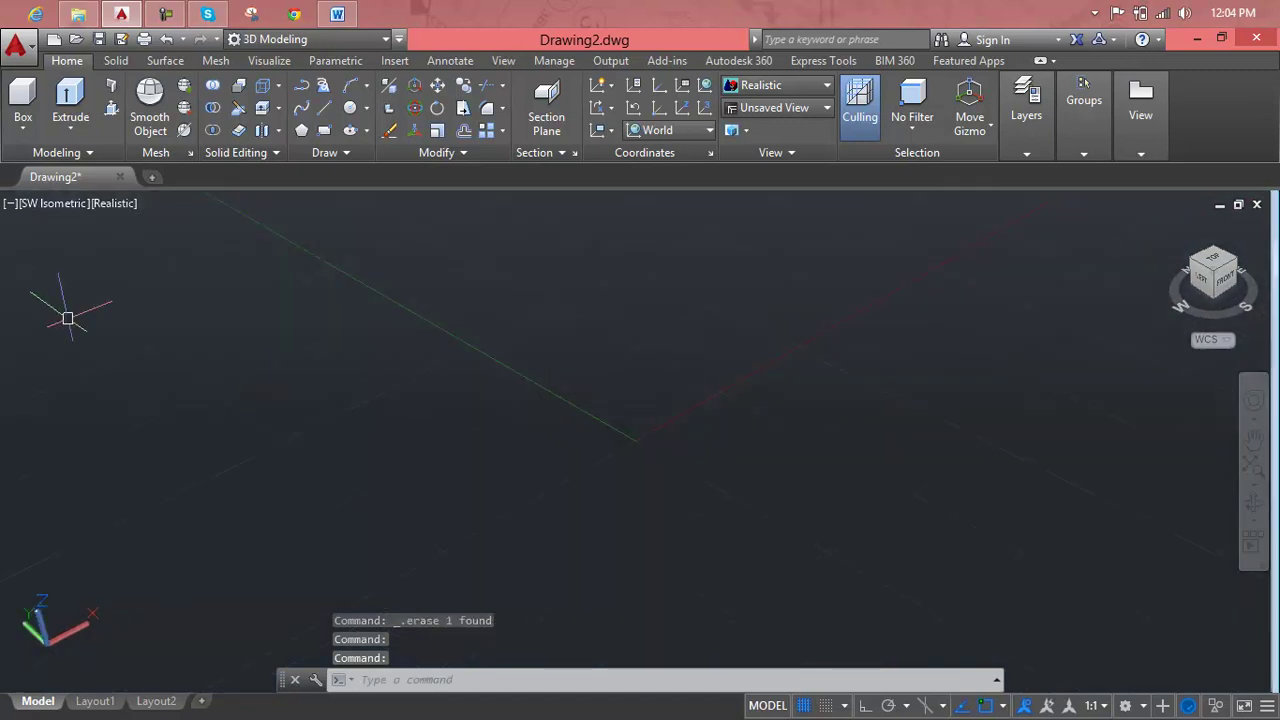
# - Draw a new tall box by picking two base corners and accepting the height
pyautogui.click(22, 97)
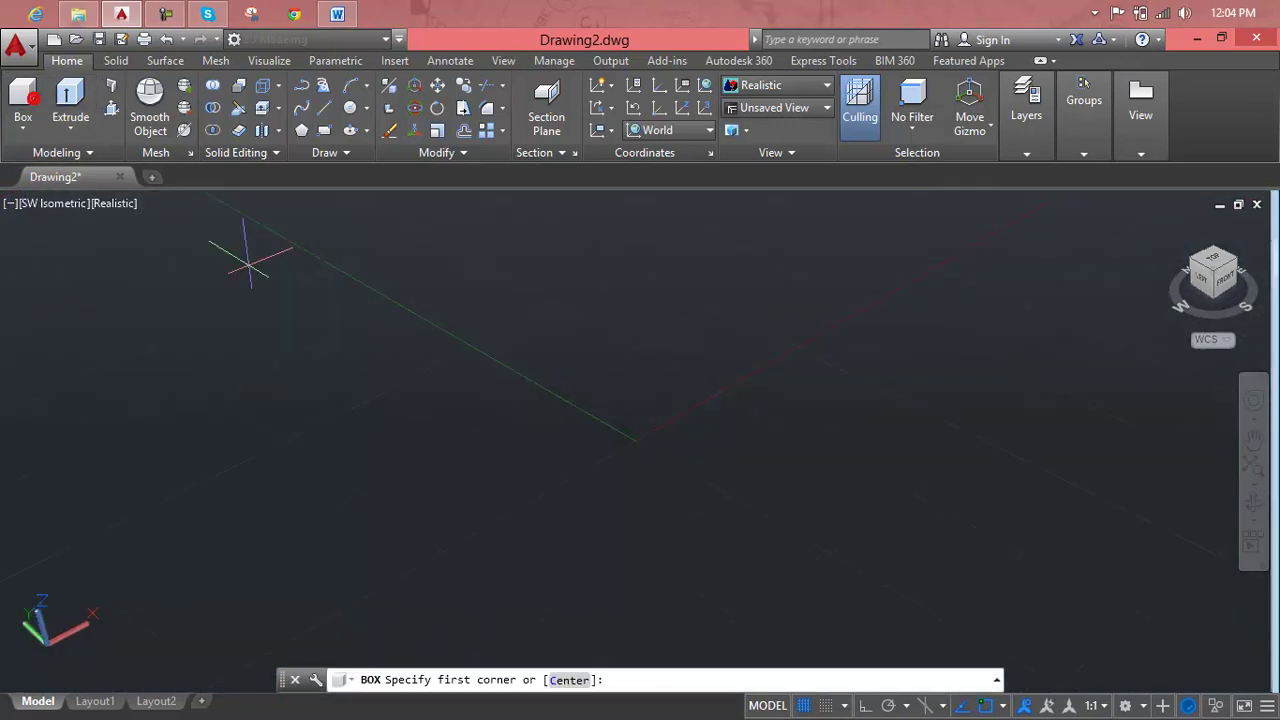
pyautogui.click(330, 404)
pyautogui.scroll(-5, 993, 345)
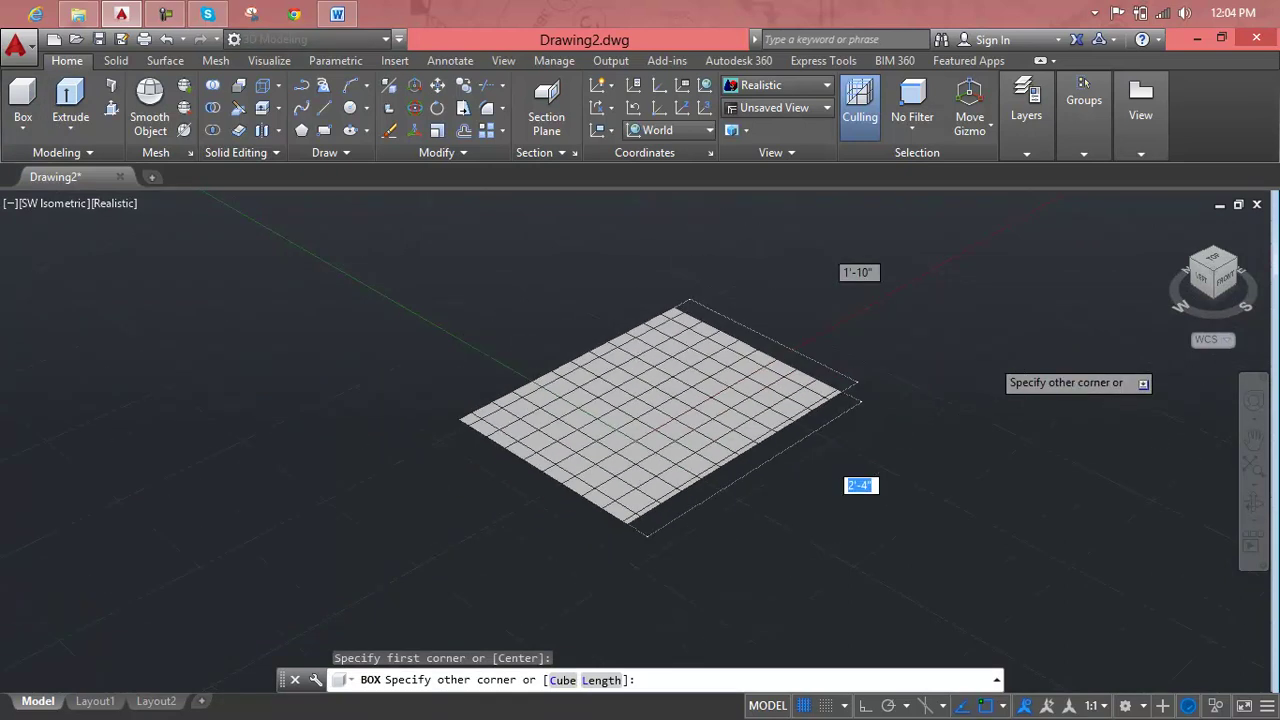
pyautogui.scroll(-4, 994, 355)
pyautogui.scroll(-2, 995, 365)
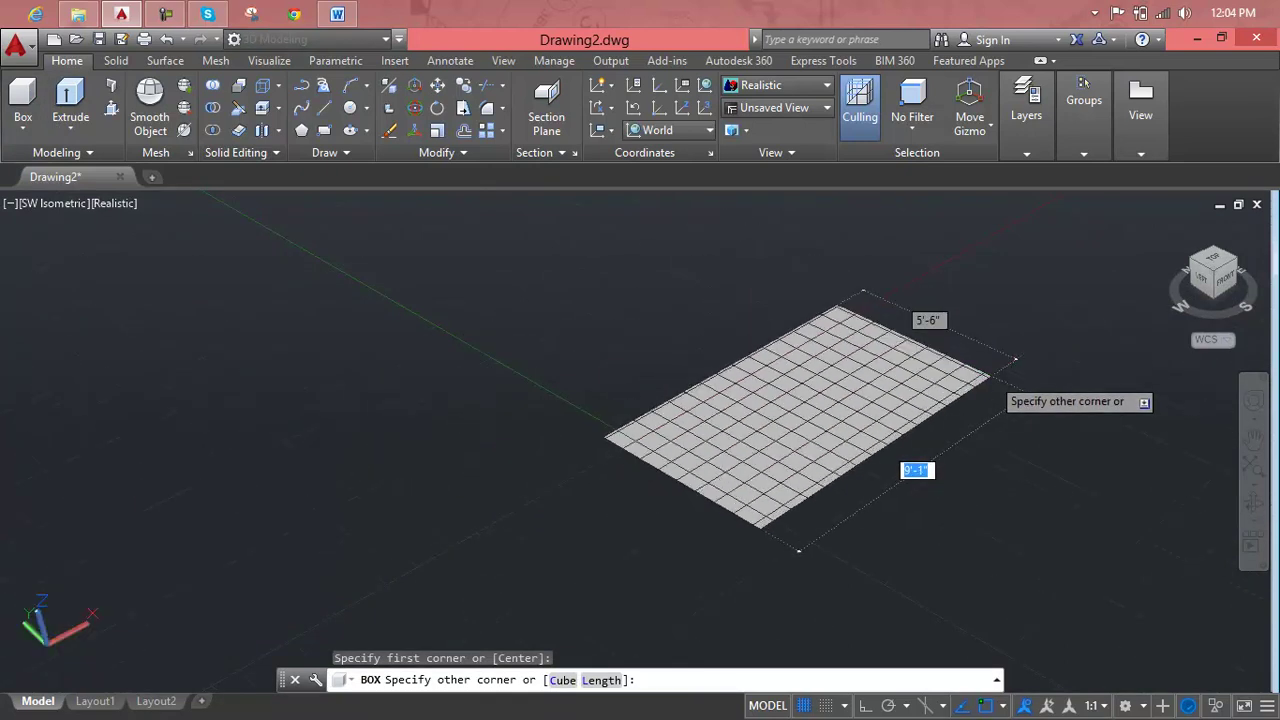
pyautogui.click(1095, 425)
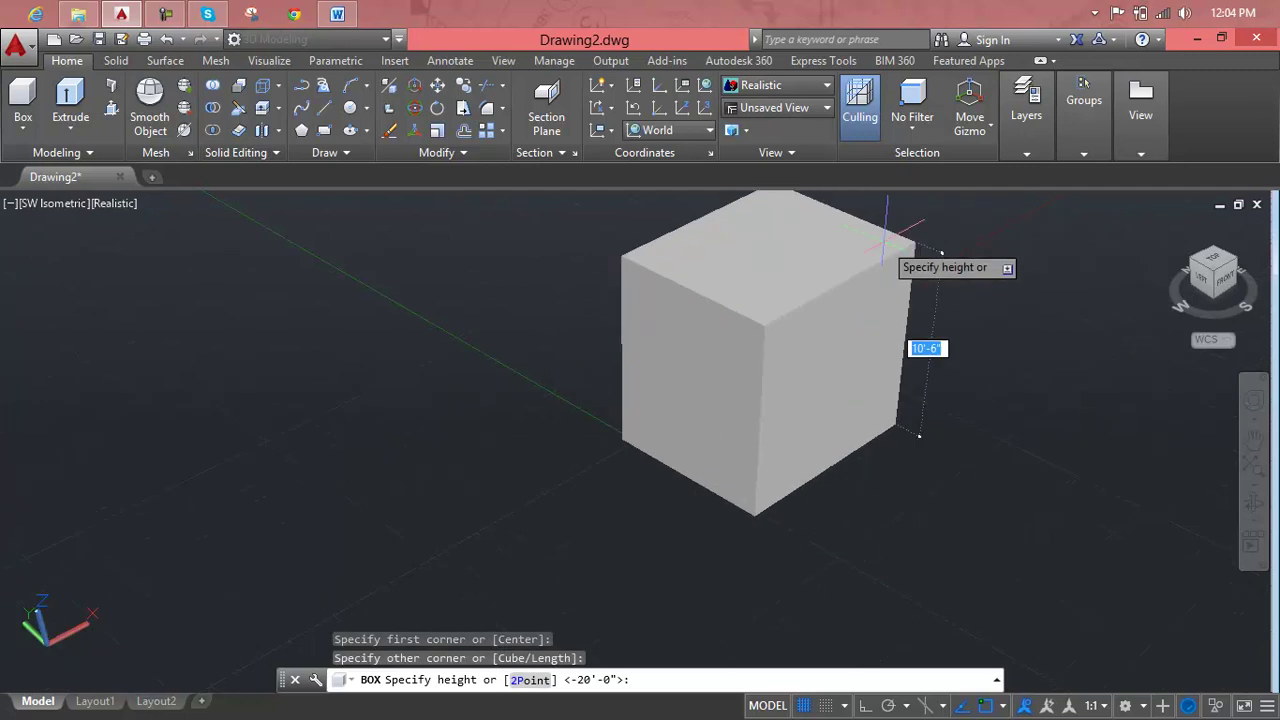
pyautogui.moveTo(885, 228); pyautogui.dragTo(783, 385, button='middle')
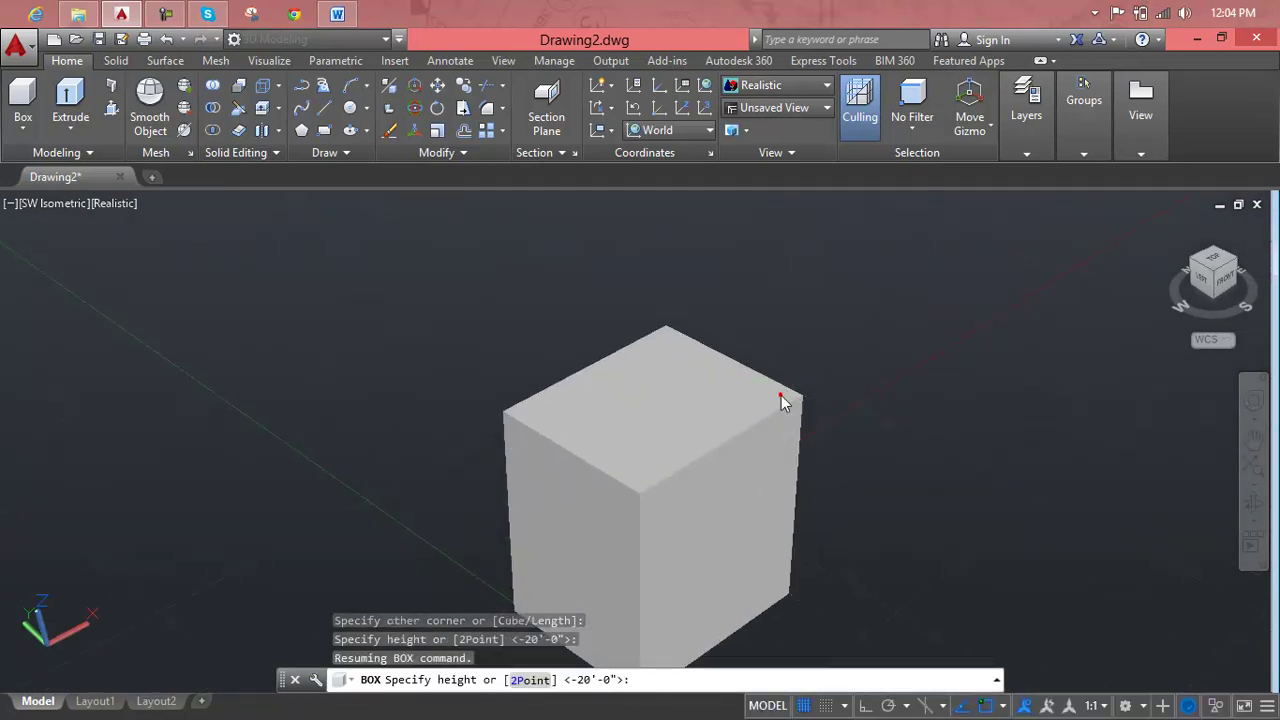
pyautogui.scroll(-2, 780, 400)
pyautogui.scroll(-1, 760, 425)
pyautogui.moveTo(749, 443); pyautogui.dragTo(755, 400, button='middle')
pyautogui.press('Return')
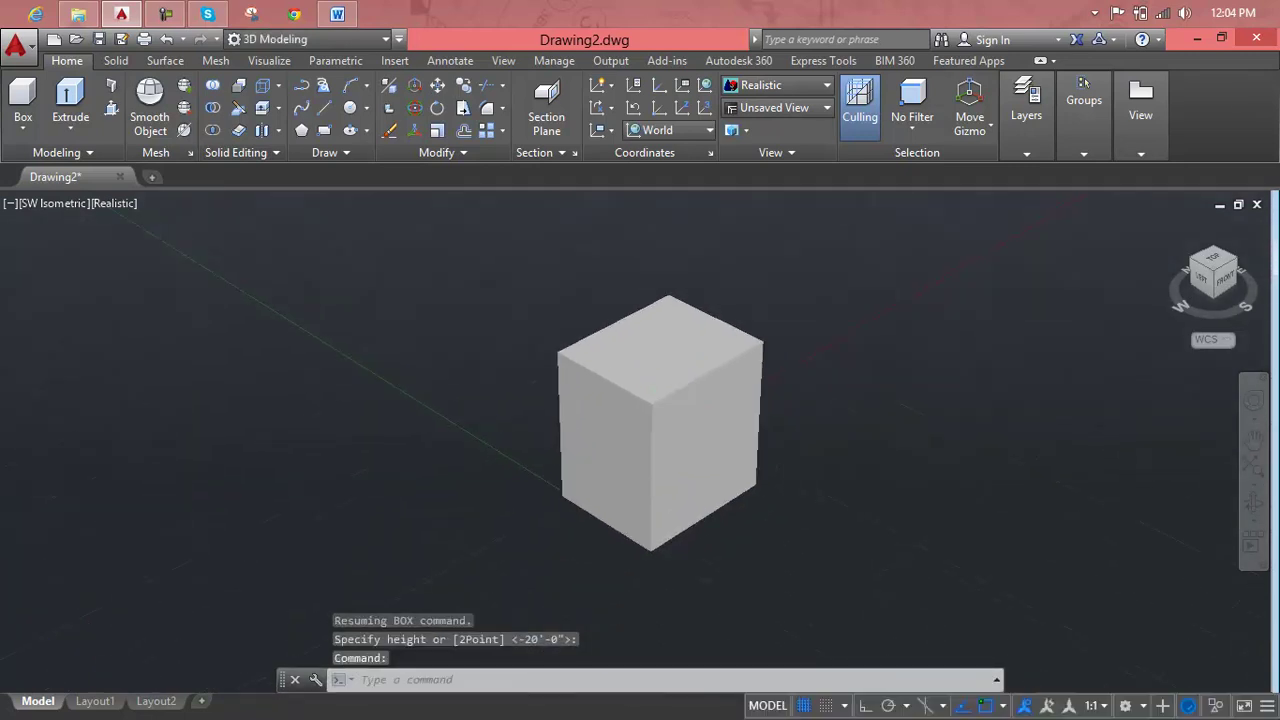
pyautogui.press('Escape')
pyautogui.press('Escape')
# - Select the finished box to check it, then deselect it
pyautogui.click(680, 416)
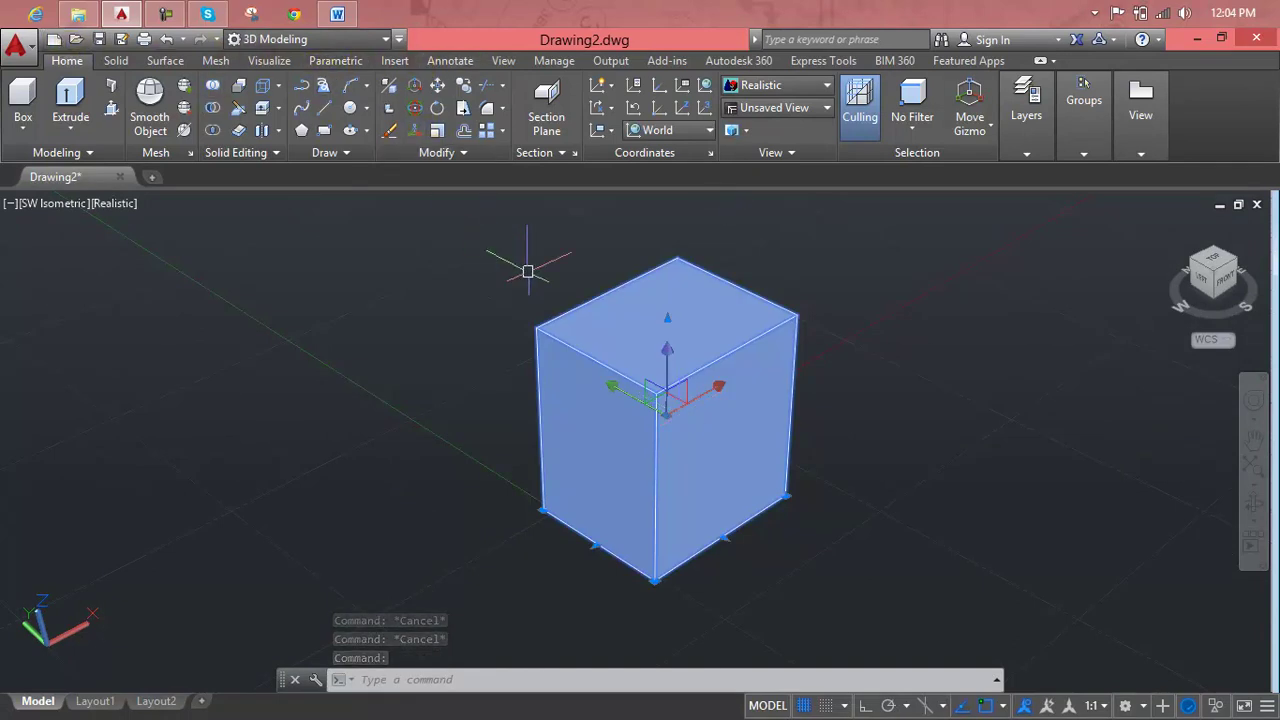
pyautogui.press('Escape')
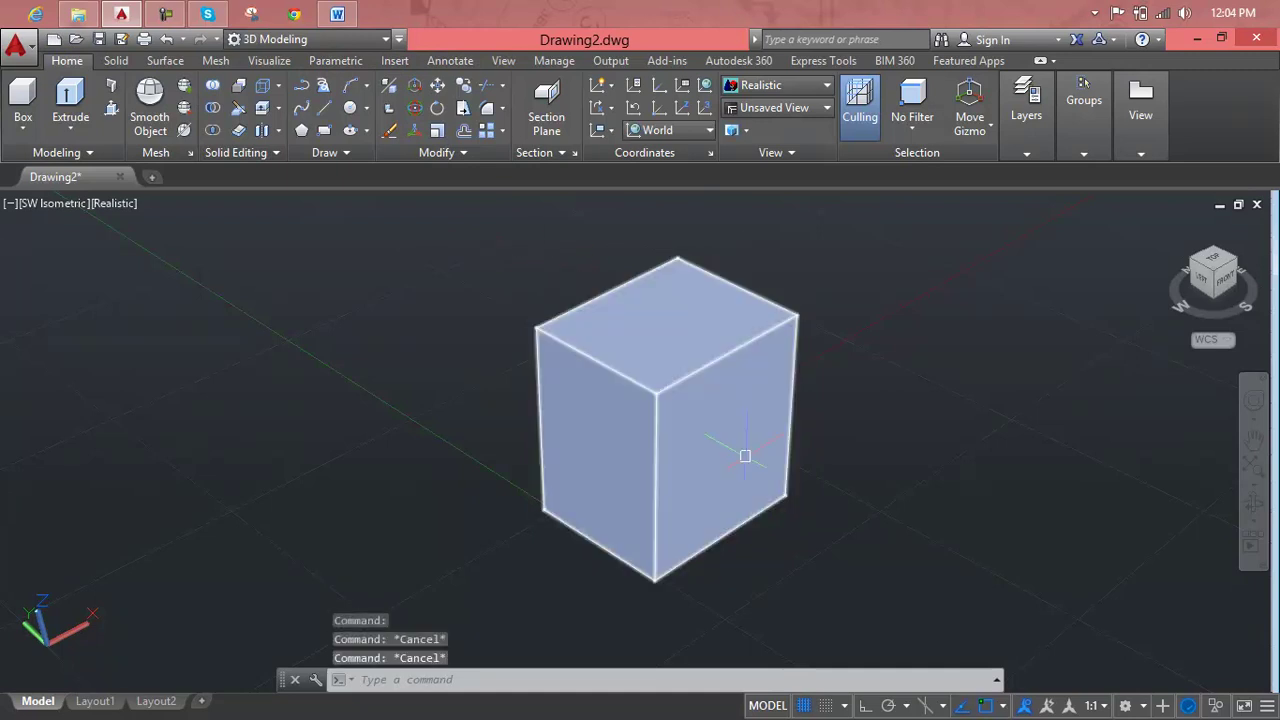
pyautogui.click(748, 452)
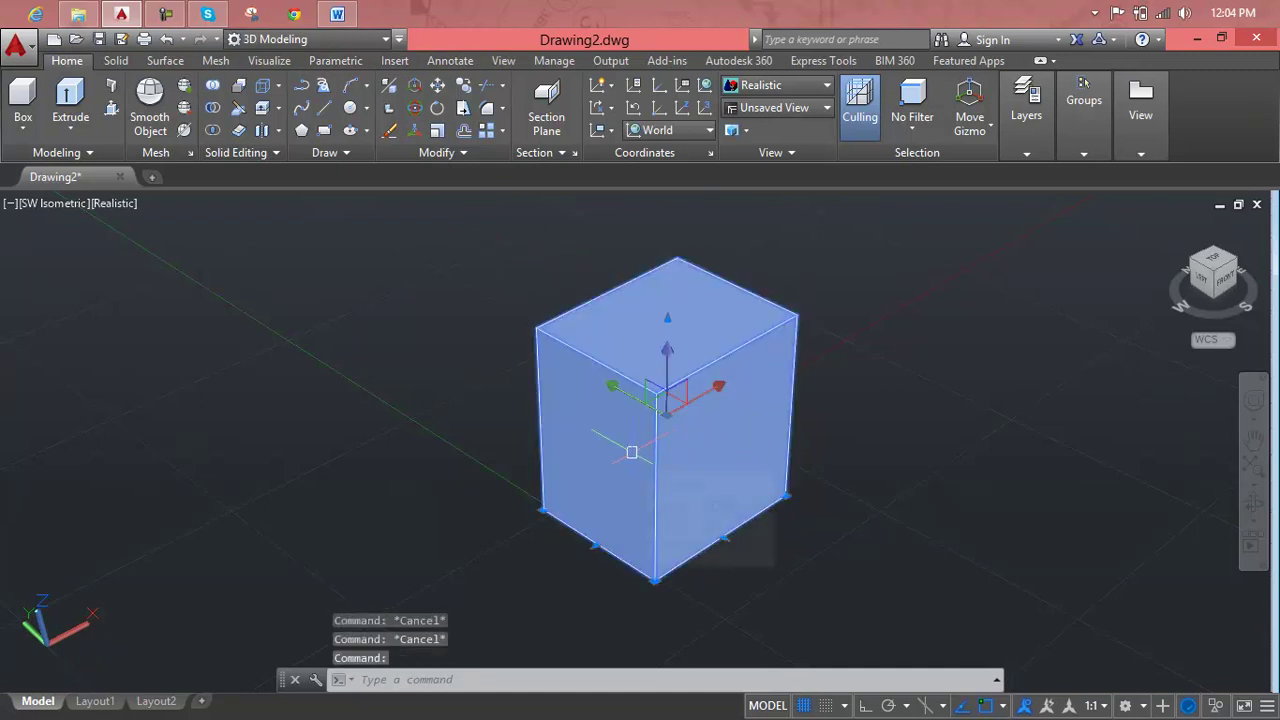
pyautogui.press('Escape')
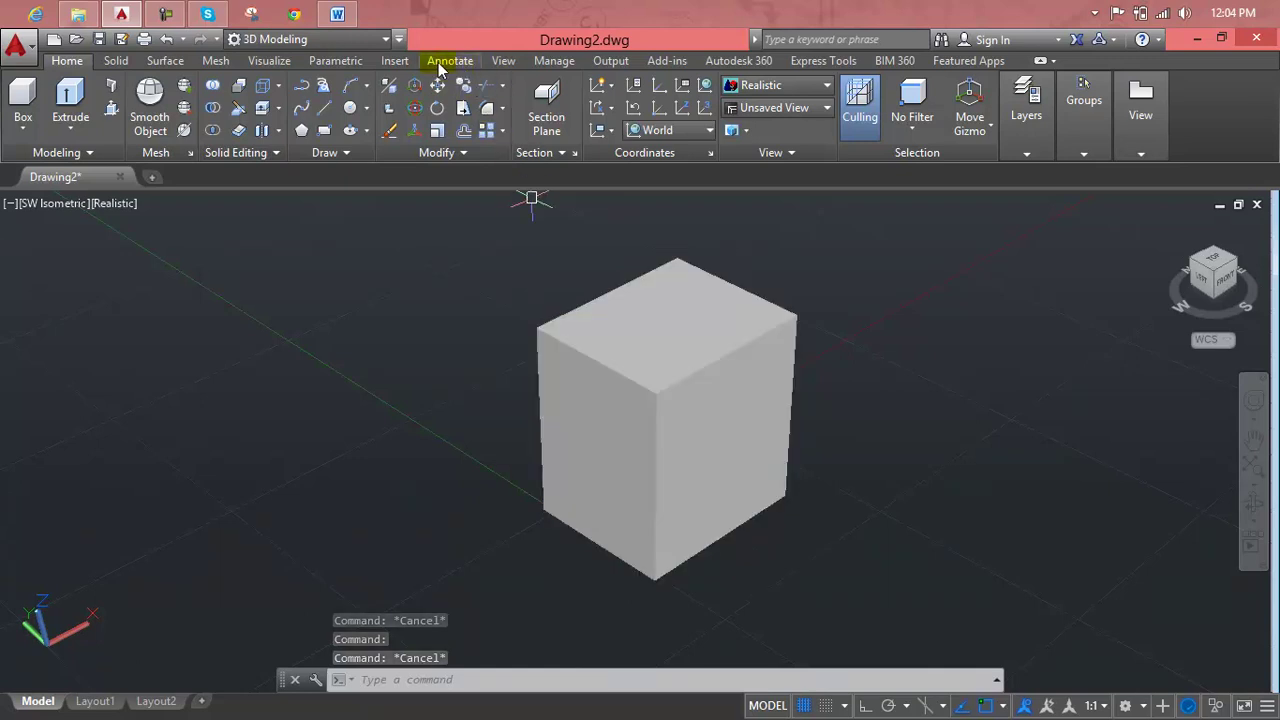
# - Open the Materials Browser and explode the selected box into separate faces
pyautogui.click(286, 65)
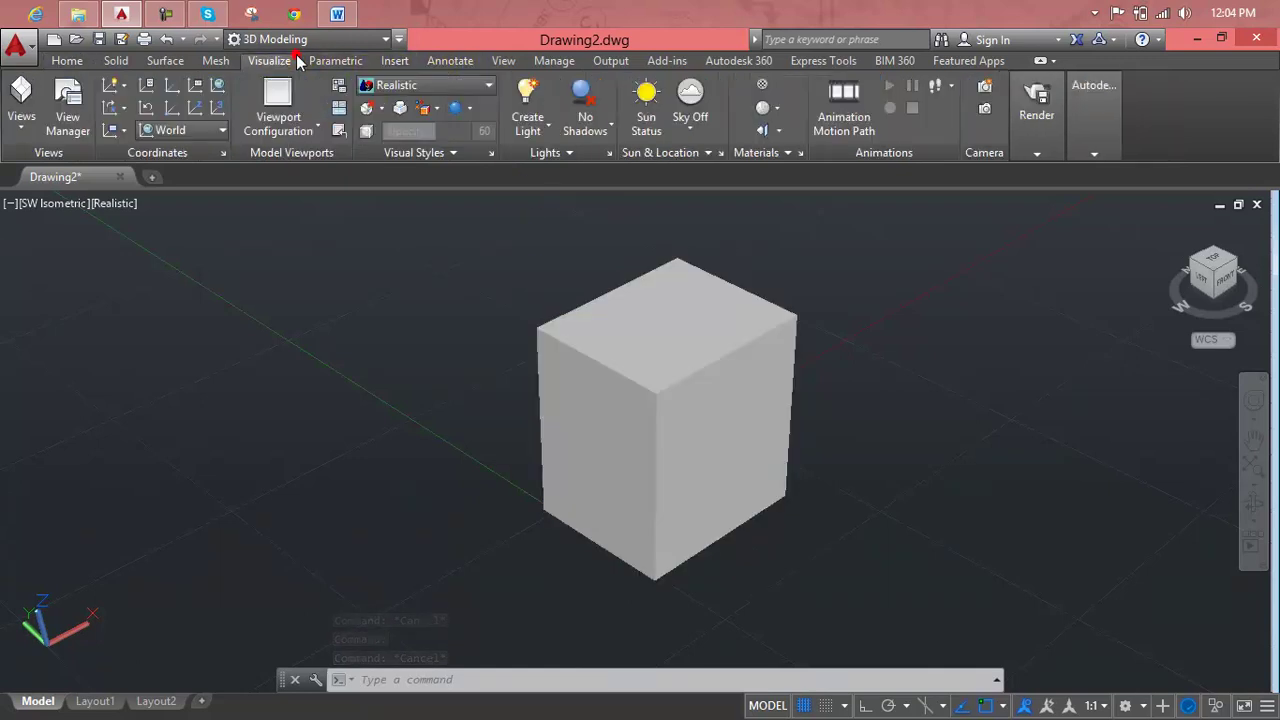
pyautogui.click(762, 90)
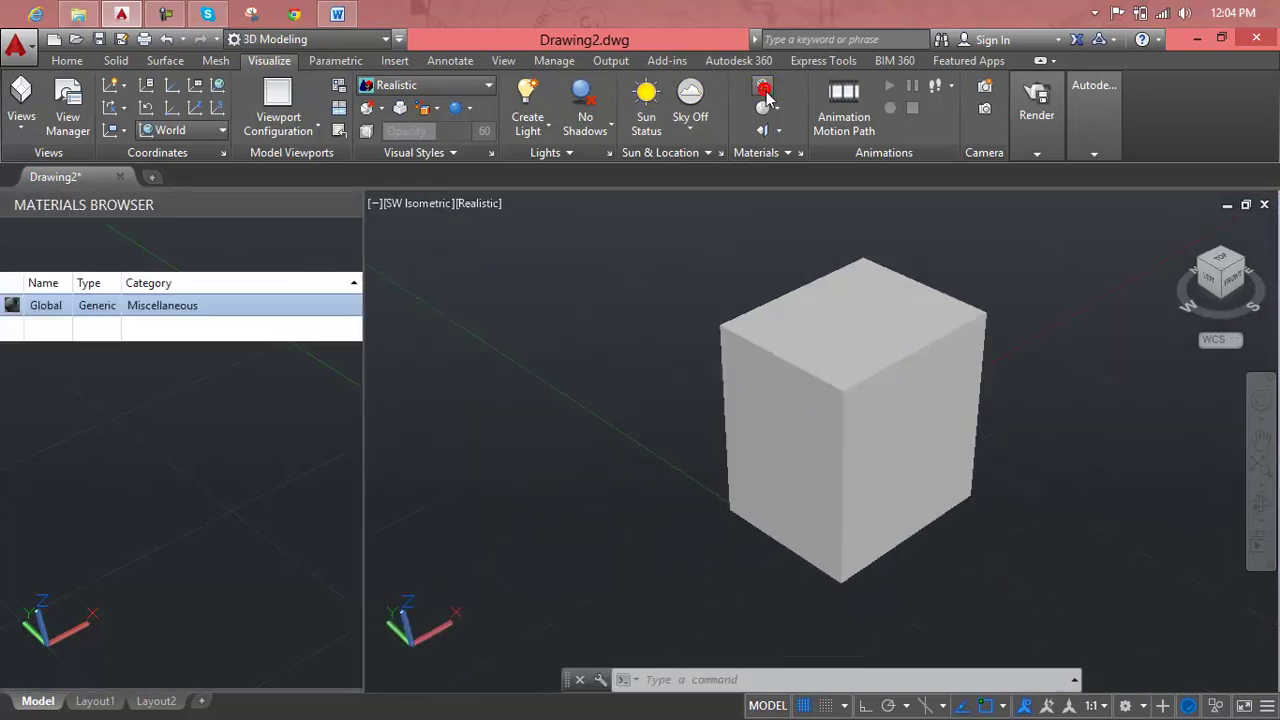
pyautogui.click(956, 467)
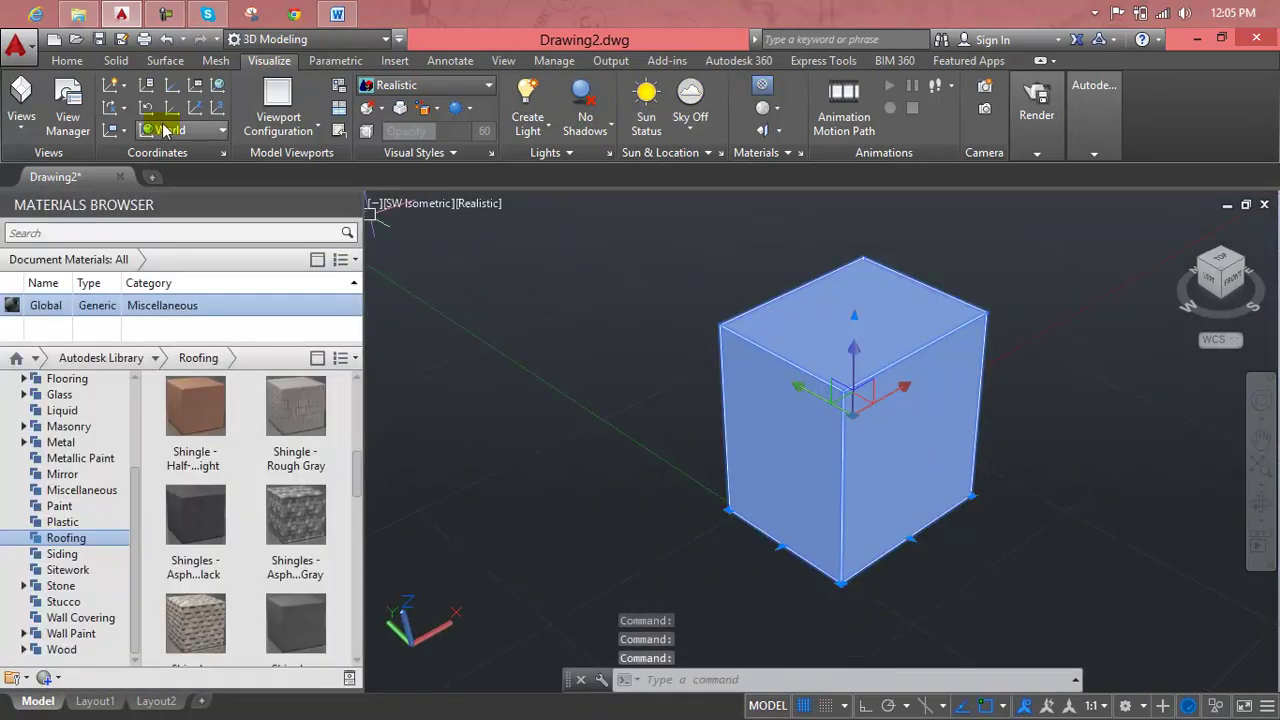
pyautogui.click(88, 62)
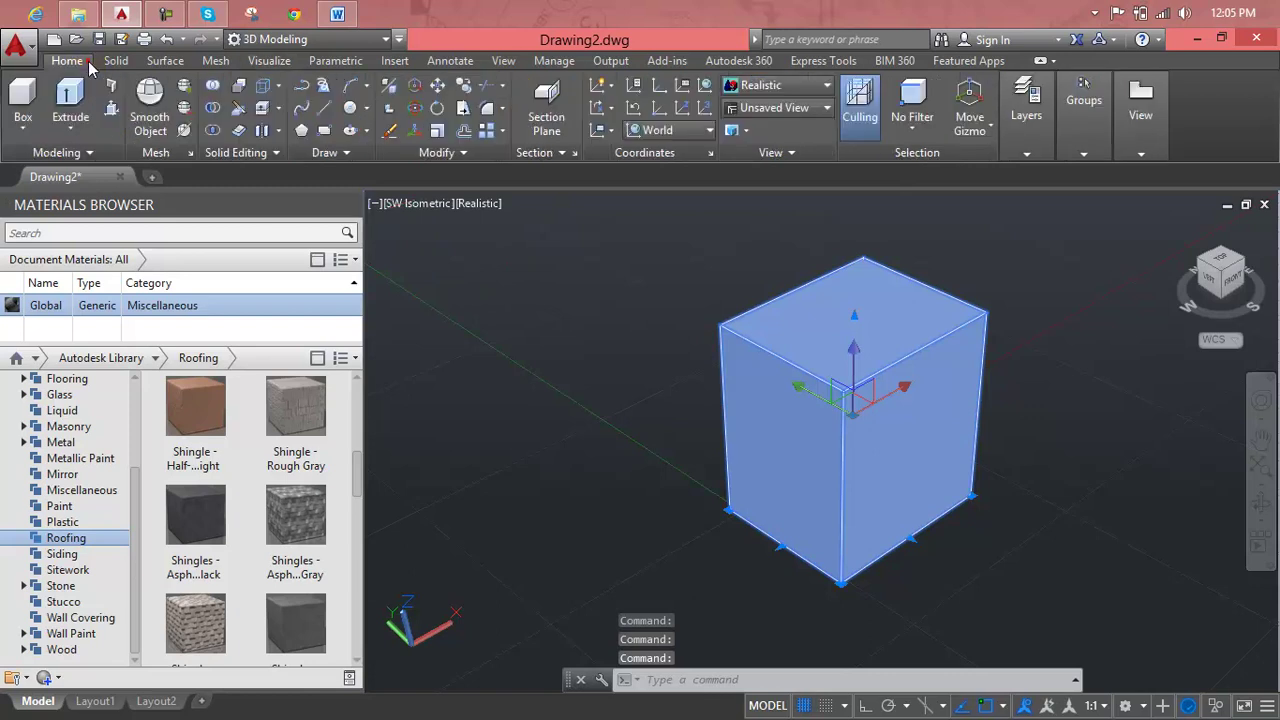
pyautogui.click(443, 156)
pyautogui.click(437, 175)
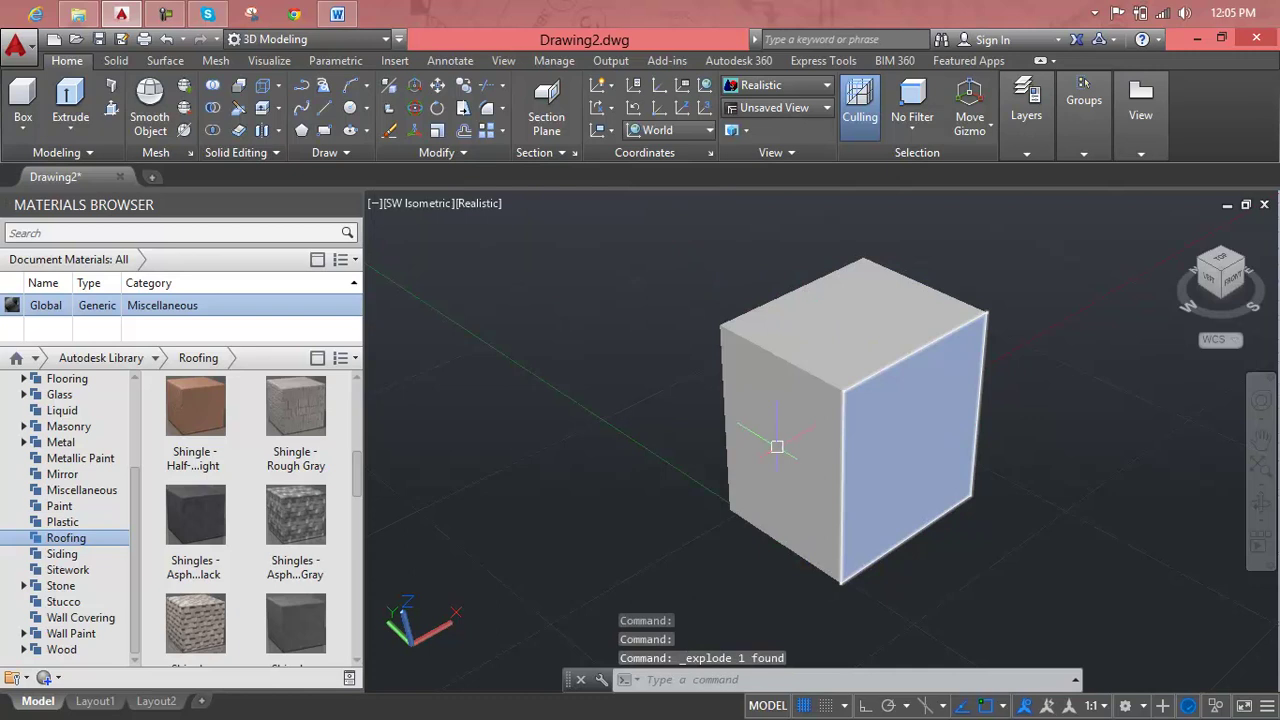
# - Apply Shingle - Rough Gray right, brown half-round shingle left, gray asphalt shingle top
pyautogui.moveTo(314, 445)
pyautogui.mouseDown()
pyautogui.moveTo(887, 426)
pyautogui.moveTo(801, 425)
pyautogui.mouseUp()
pyautogui.moveTo(197, 414); pyautogui.dragTo(803, 427)
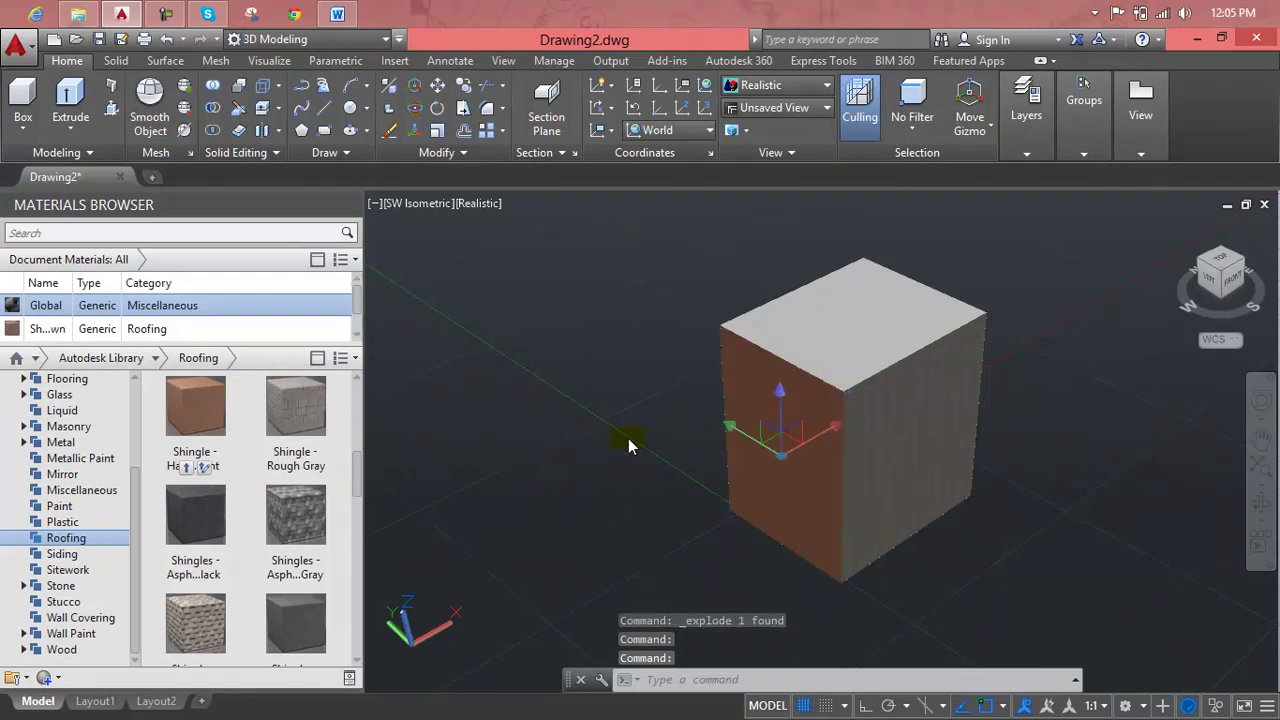
pyautogui.moveTo(290, 512); pyautogui.dragTo(838, 305)
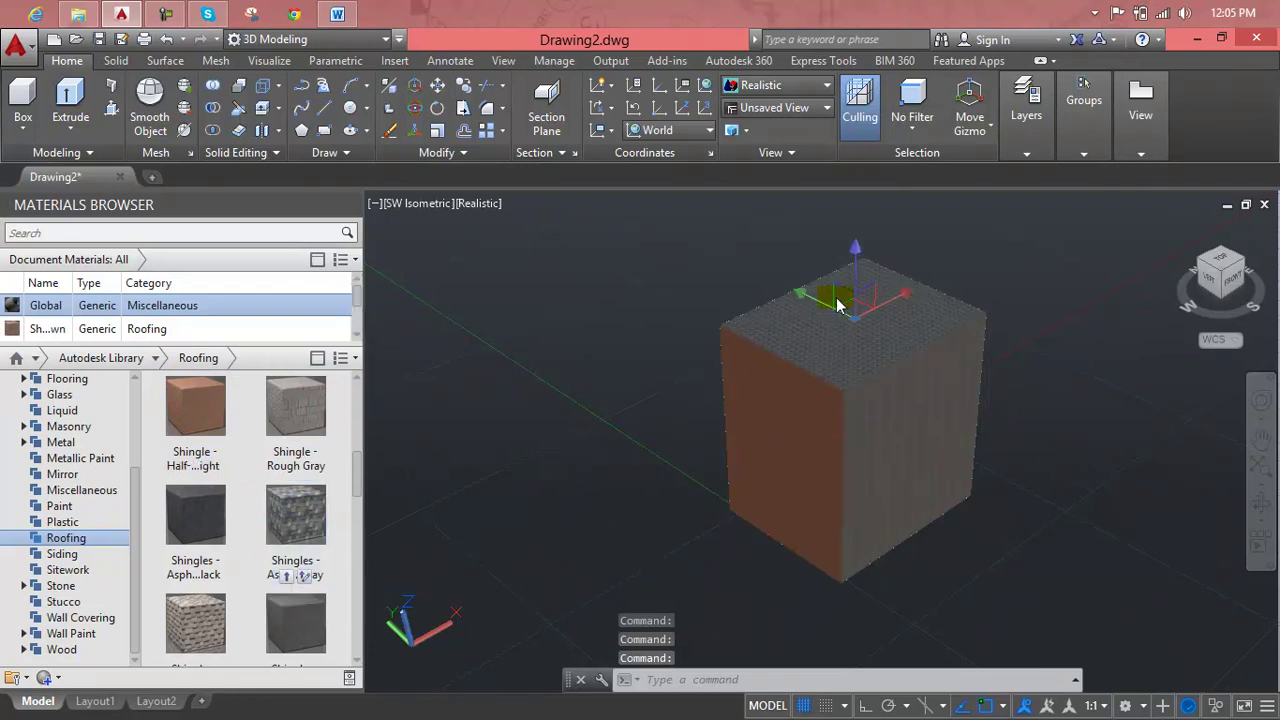
pyautogui.moveTo(885, 432)
pyautogui.keyDown('shift'); pyautogui.mouseDown(button='middle')
pyautogui.moveTo(734, 429)
pyautogui.moveTo(514, 391)
pyautogui.mouseUp(button='middle'); pyautogui.keyUp('shift')
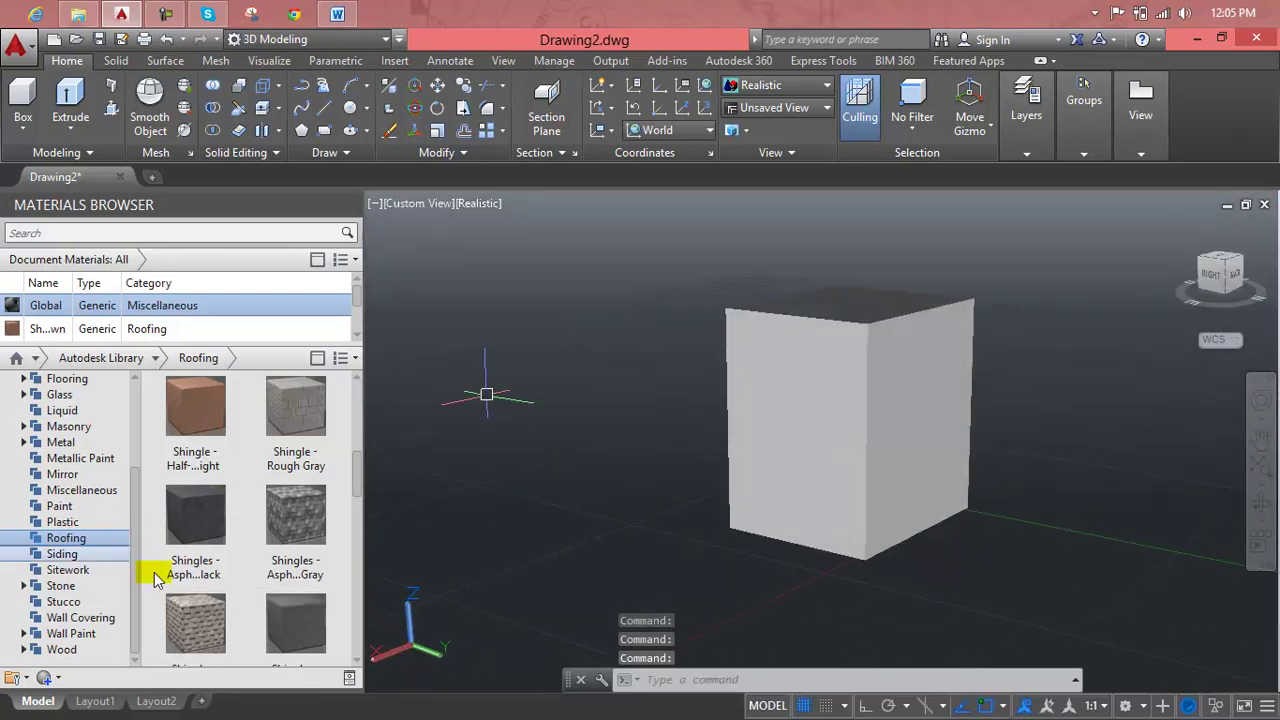
# - Apply Spanish Tile - Red 2 and Spanish Tile - Red to the remaining faces, including the bottom
pyautogui.scroll(-1, 200, 570)
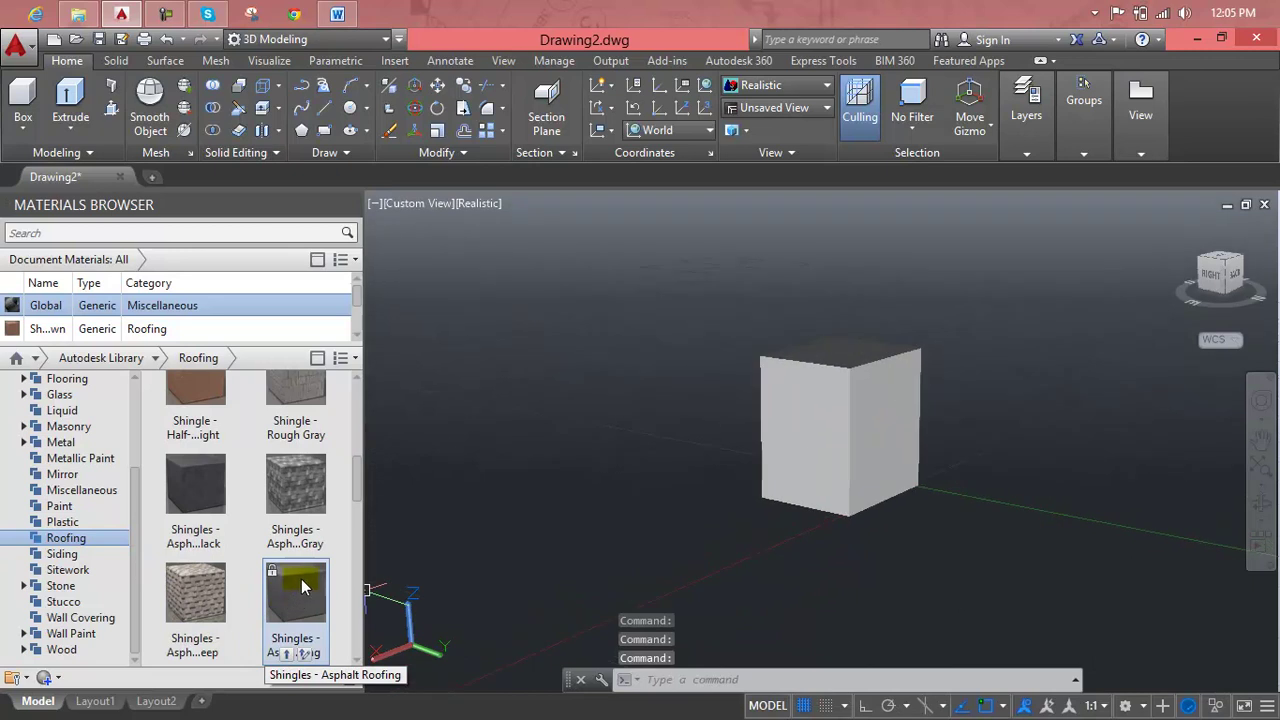
pyautogui.moveTo(354, 481); pyautogui.dragTo(350, 637)
pyautogui.scroll(-3, 350, 637)
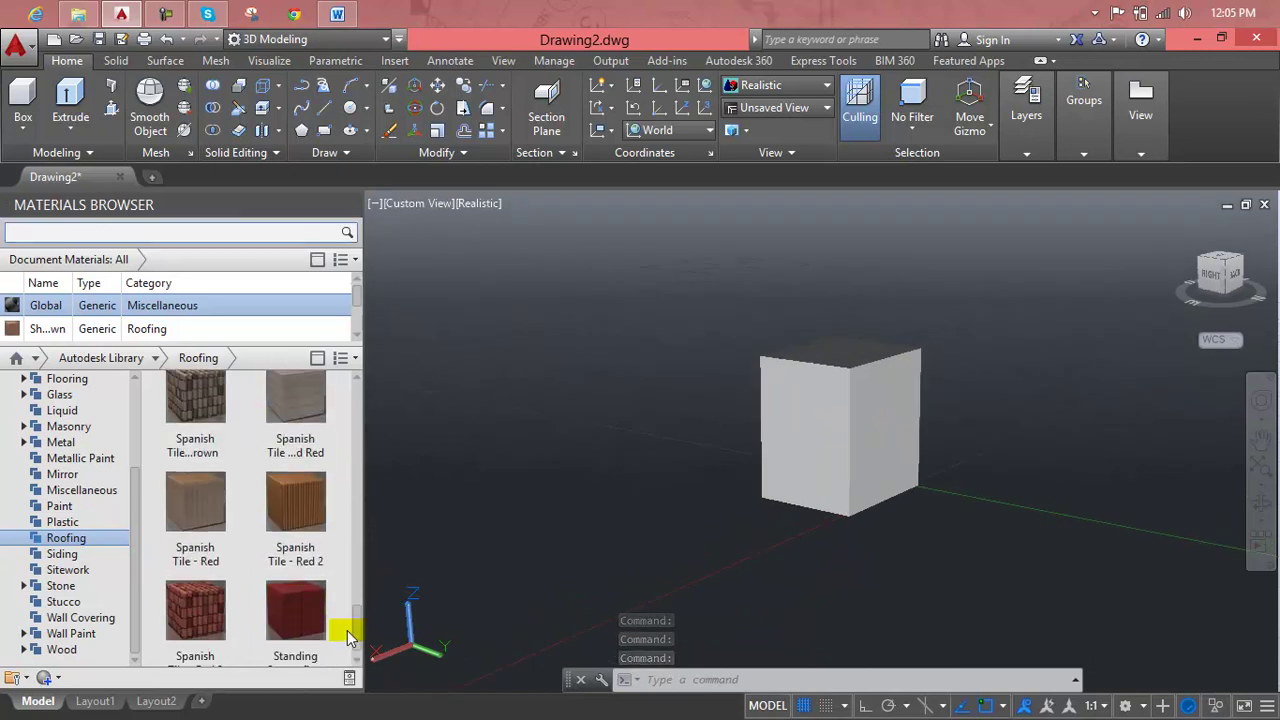
pyautogui.moveTo(200, 590)
pyautogui.mouseDown()
pyautogui.moveTo(805, 517)
pyautogui.moveTo(808, 426)
pyautogui.mouseUp()
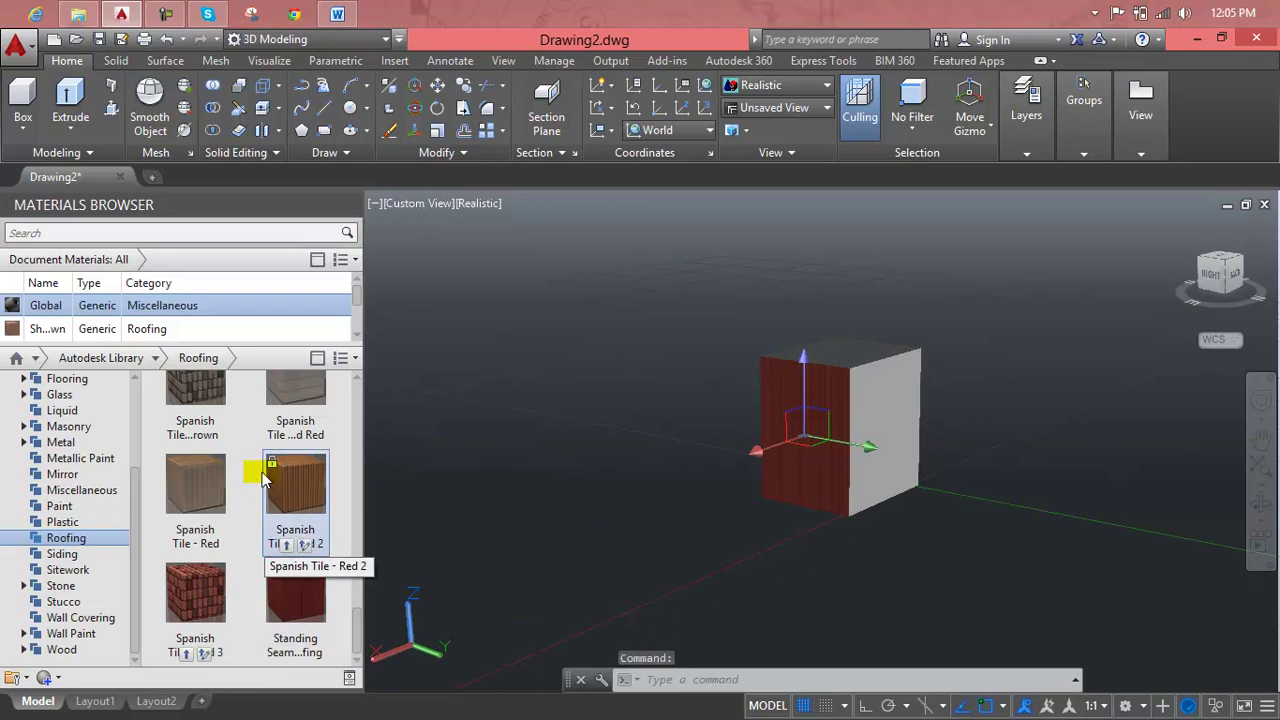
pyautogui.moveTo(262, 478); pyautogui.dragTo(859, 410)
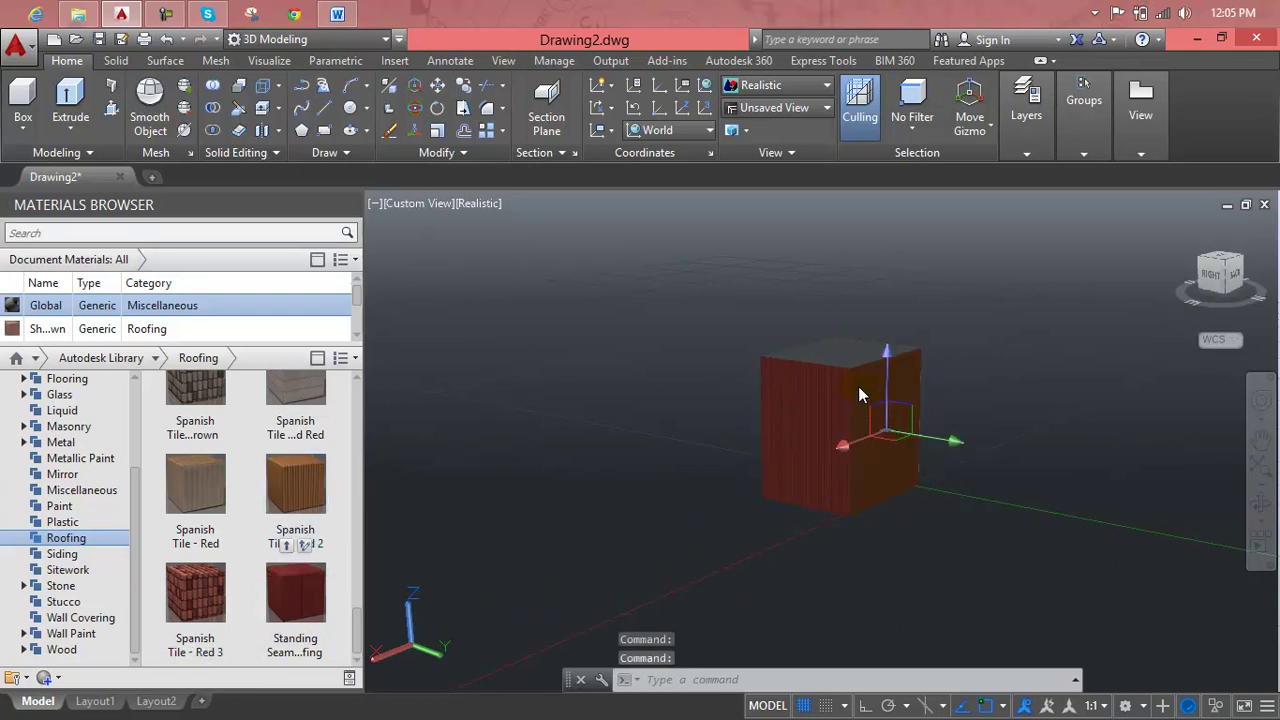
pyautogui.keyDown('shift'); pyautogui.moveTo(858, 386); pyautogui.dragTo(940, 234, button='middle'); pyautogui.keyUp('shift')
pyautogui.moveTo(236, 466); pyautogui.dragTo(822, 486)
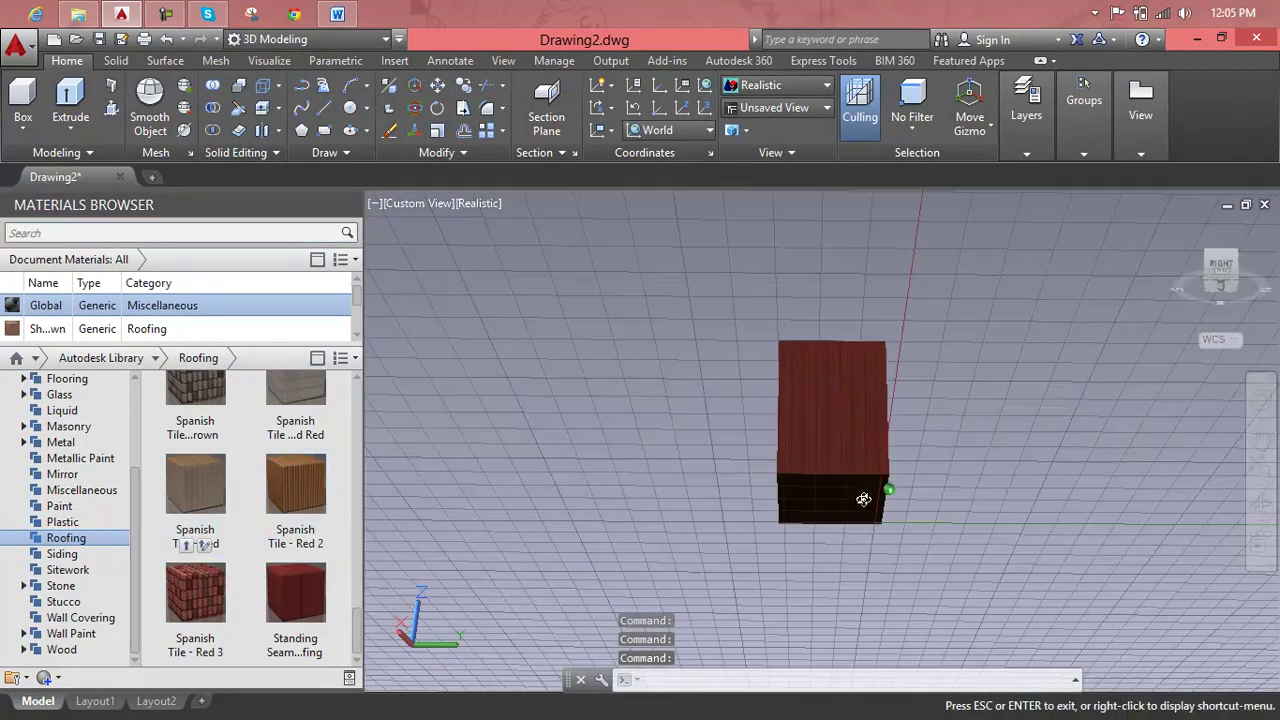
pyautogui.keyDown('shift'); pyautogui.moveTo(866, 435); pyautogui.dragTo(880, 480, button='middle'); pyautogui.keyUp('shift')
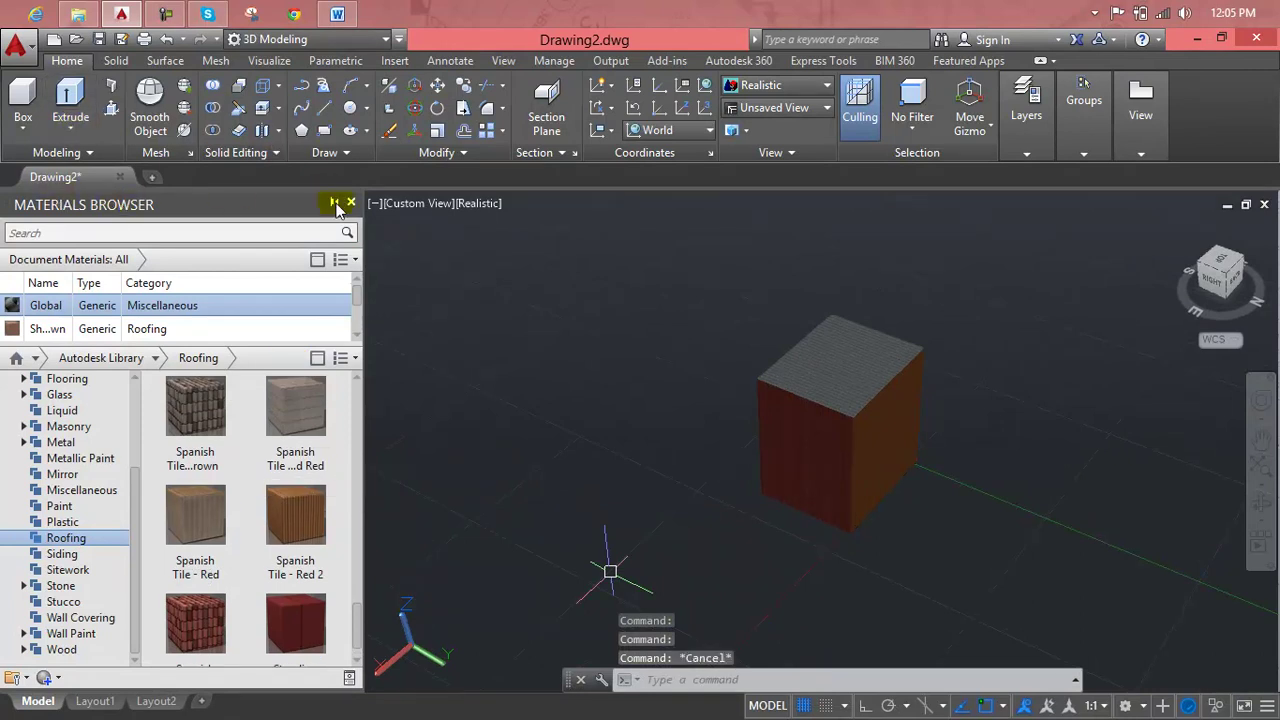
# - Close the Materials Browser and reset the view to its Home orientation
pyautogui.click(351, 203)
pyautogui.press('Escape')
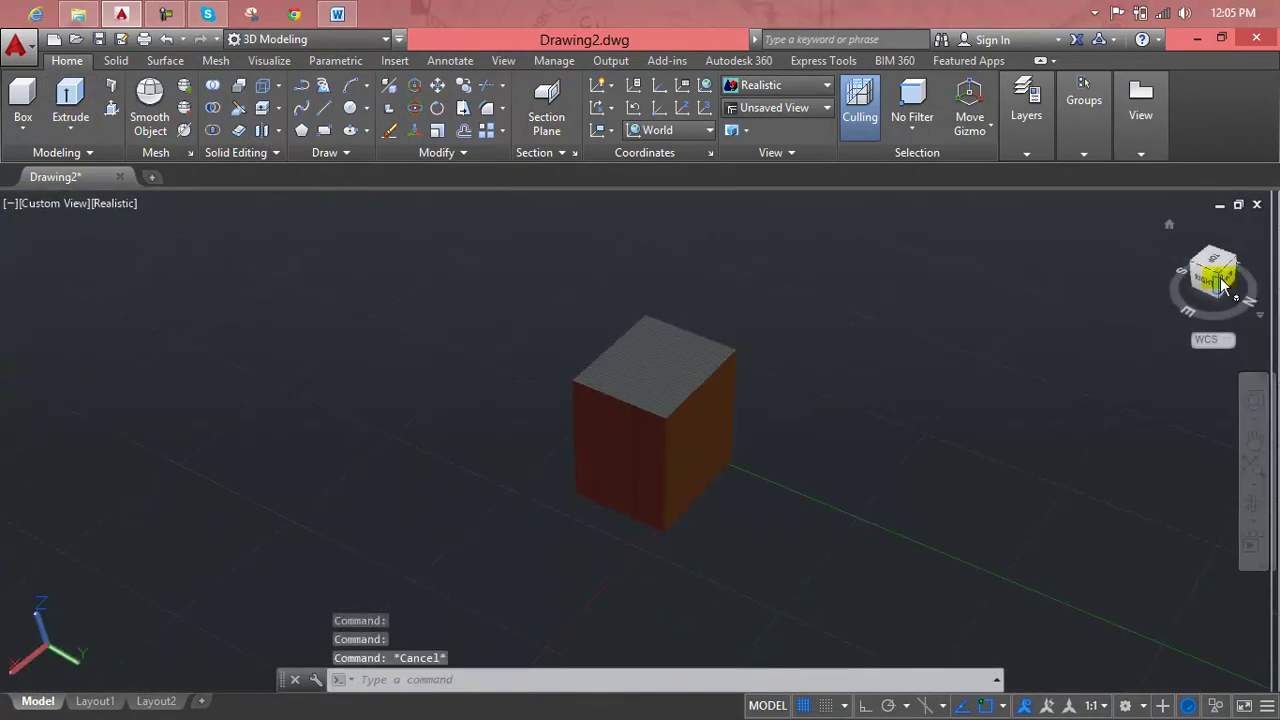
pyautogui.click(1170, 230)
pyautogui.keyDown('shift'); pyautogui.moveTo(774, 420); pyautogui.dragTo(553, 417, button='middle'); pyautogui.keyUp('shift')
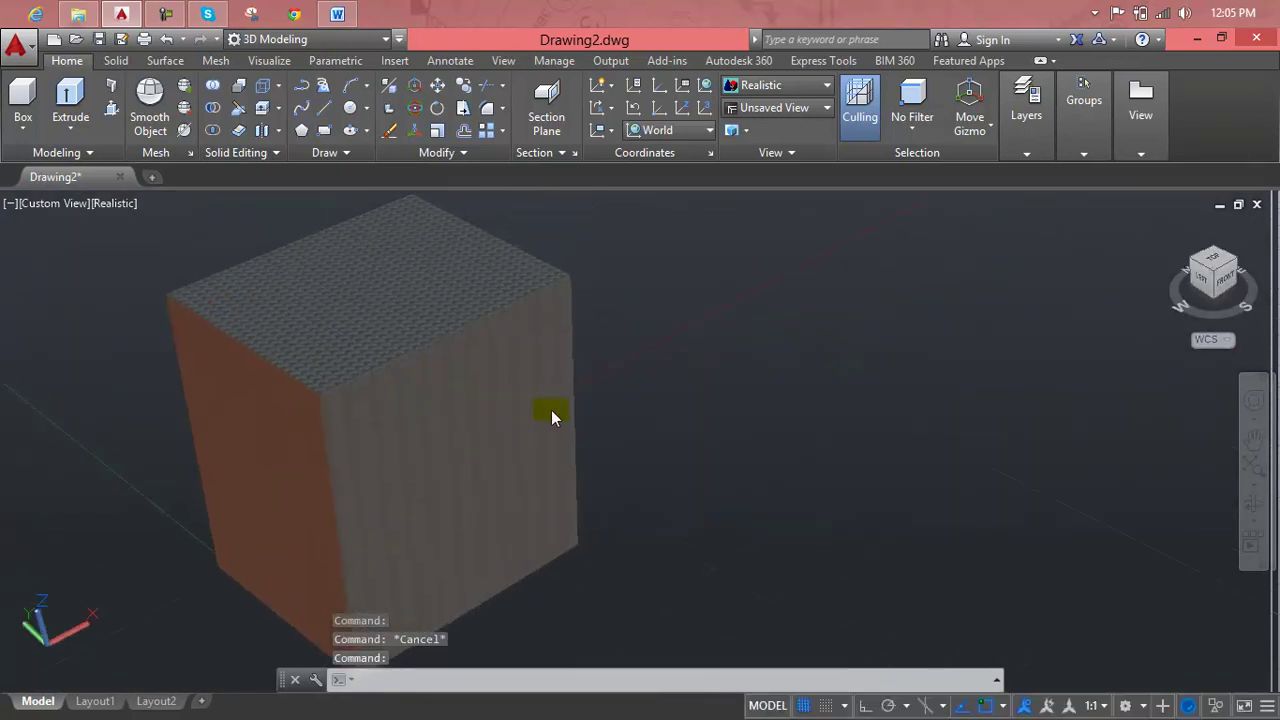
pyautogui.press('Escape')
pyautogui.press('Escape')
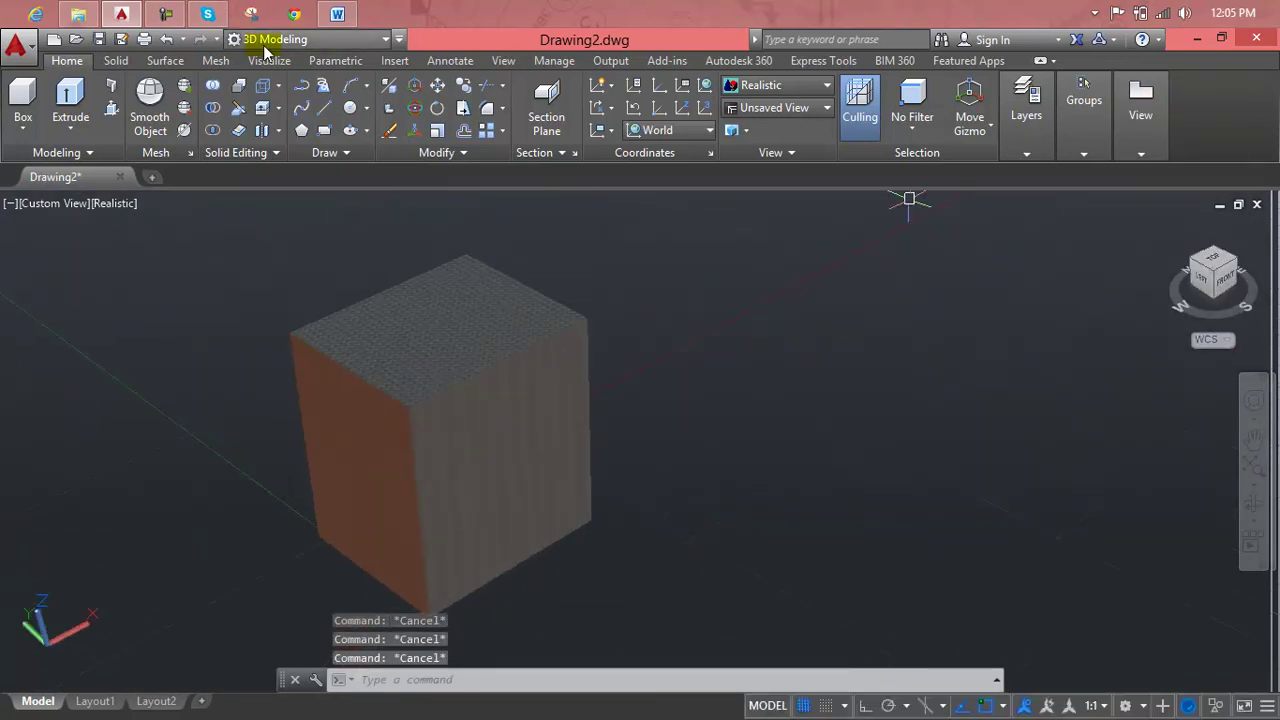
pyautogui.click(270, 60)
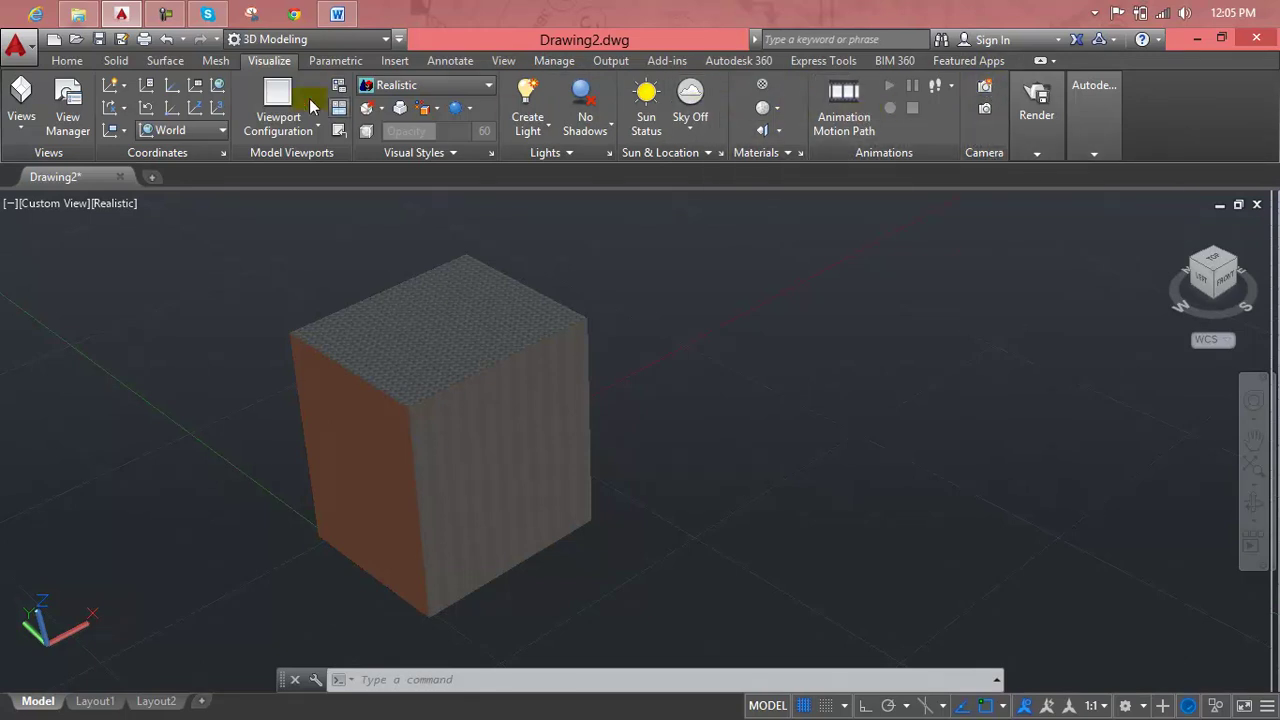
pyautogui.rightClick(268, 64)
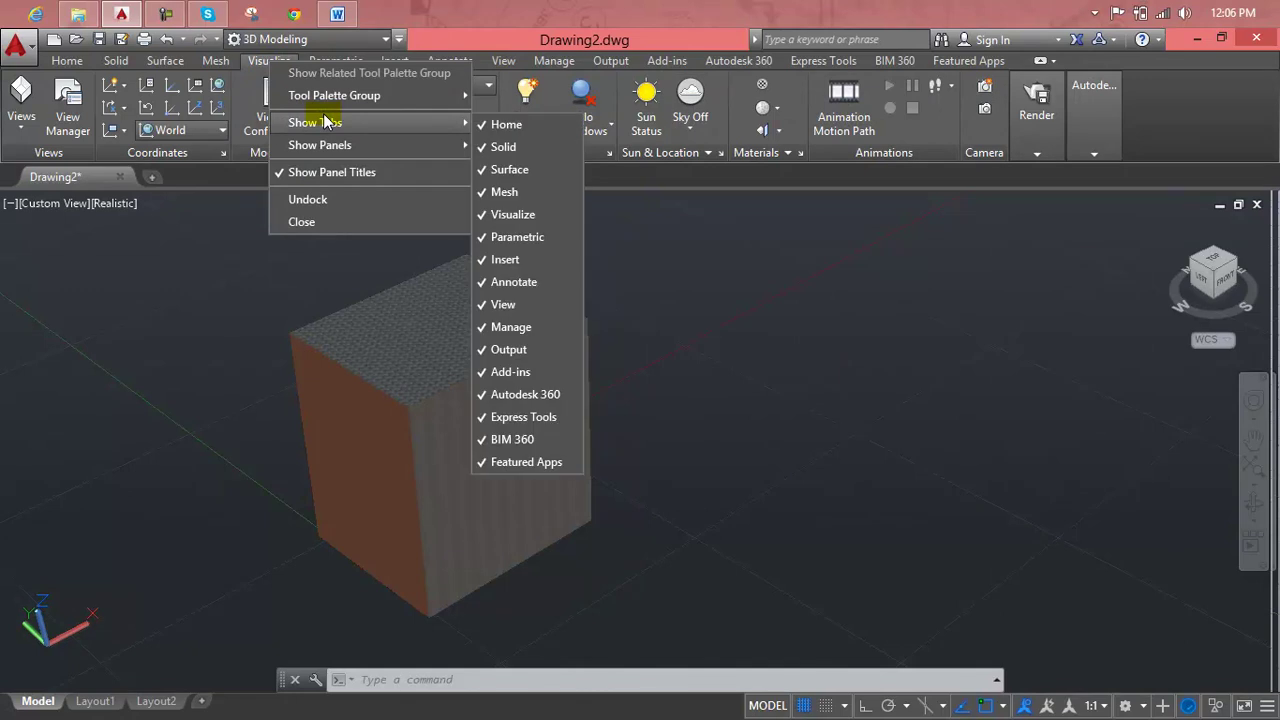
pyautogui.moveTo(320, 145)
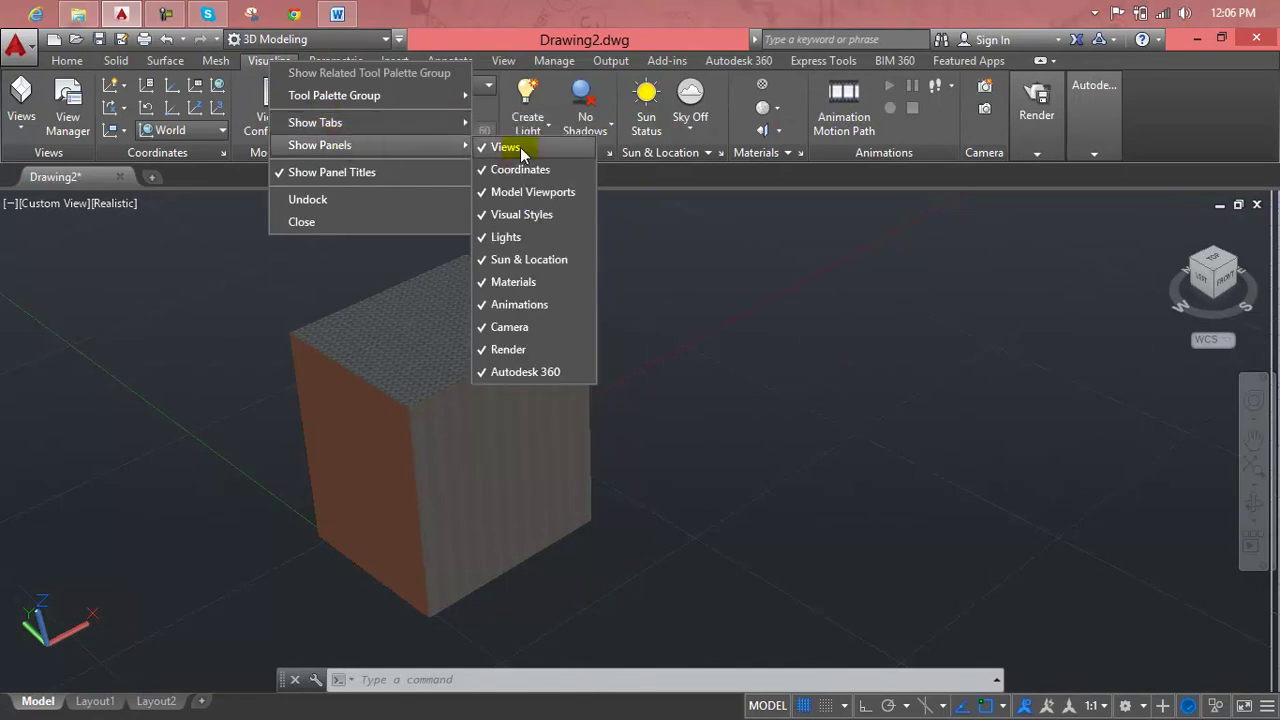
pyautogui.click(509, 327)
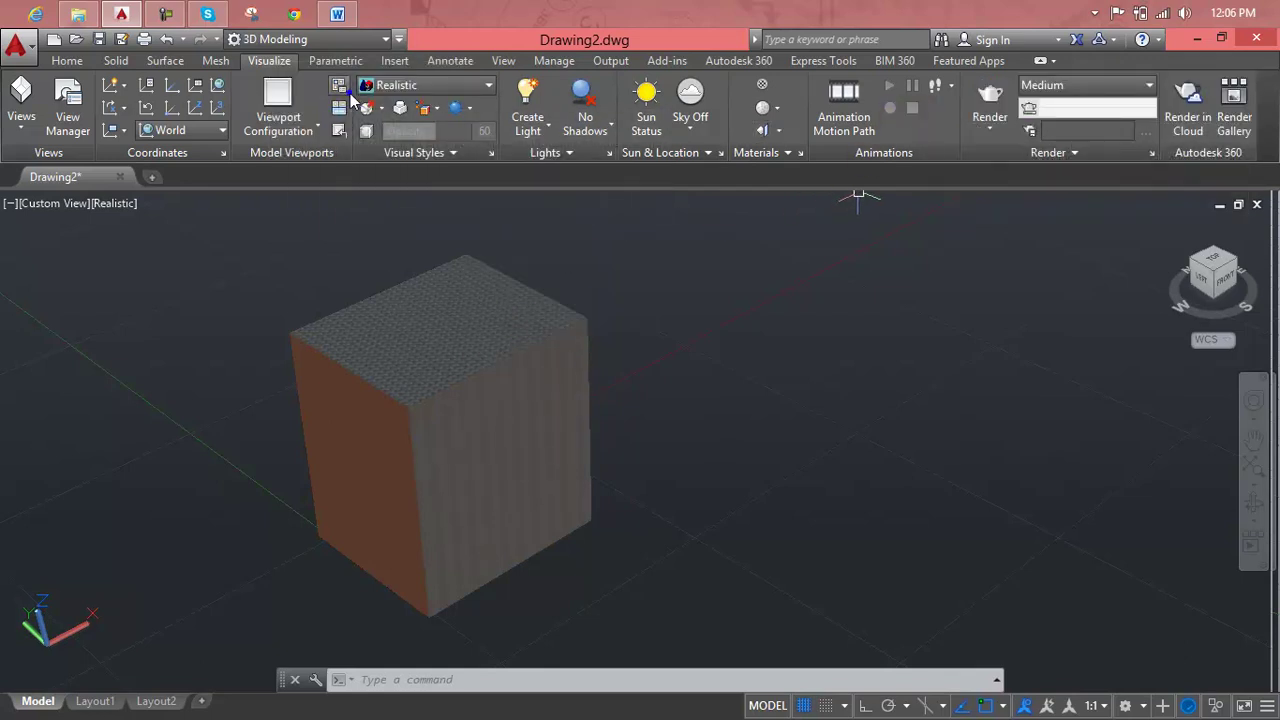
pyautogui.rightClick(352, 95)
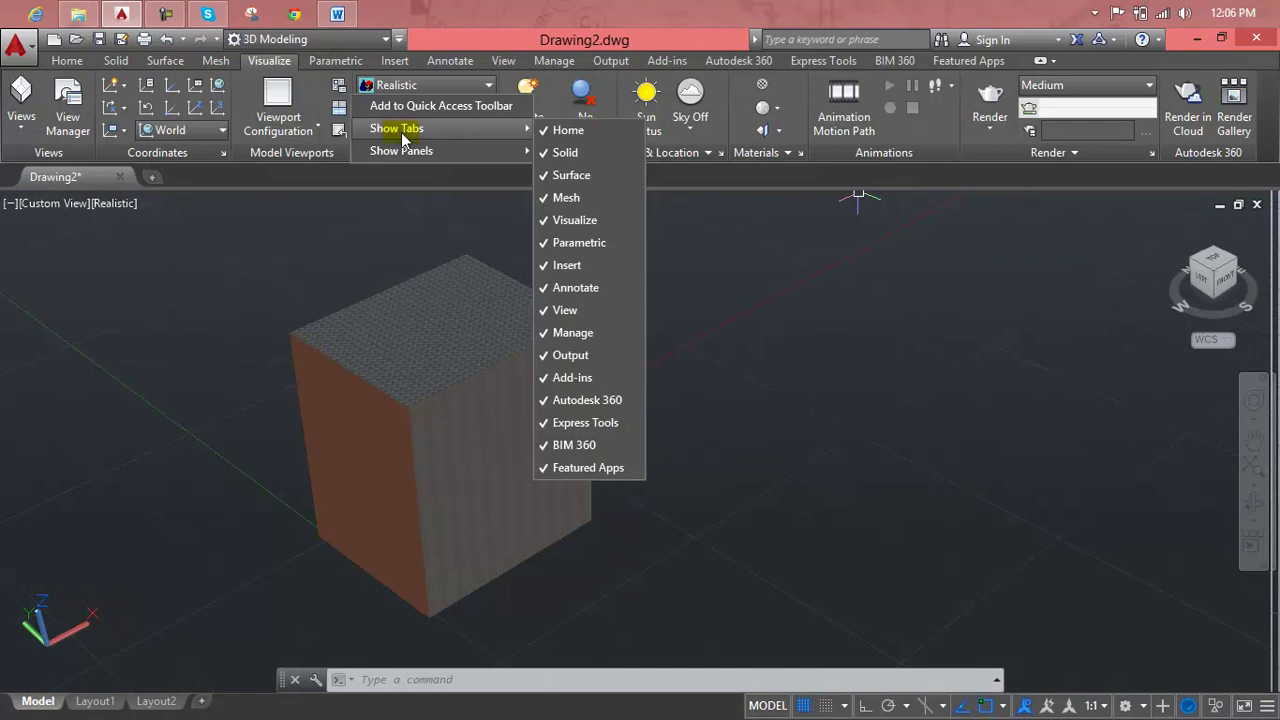
pyautogui.moveTo(401, 151)
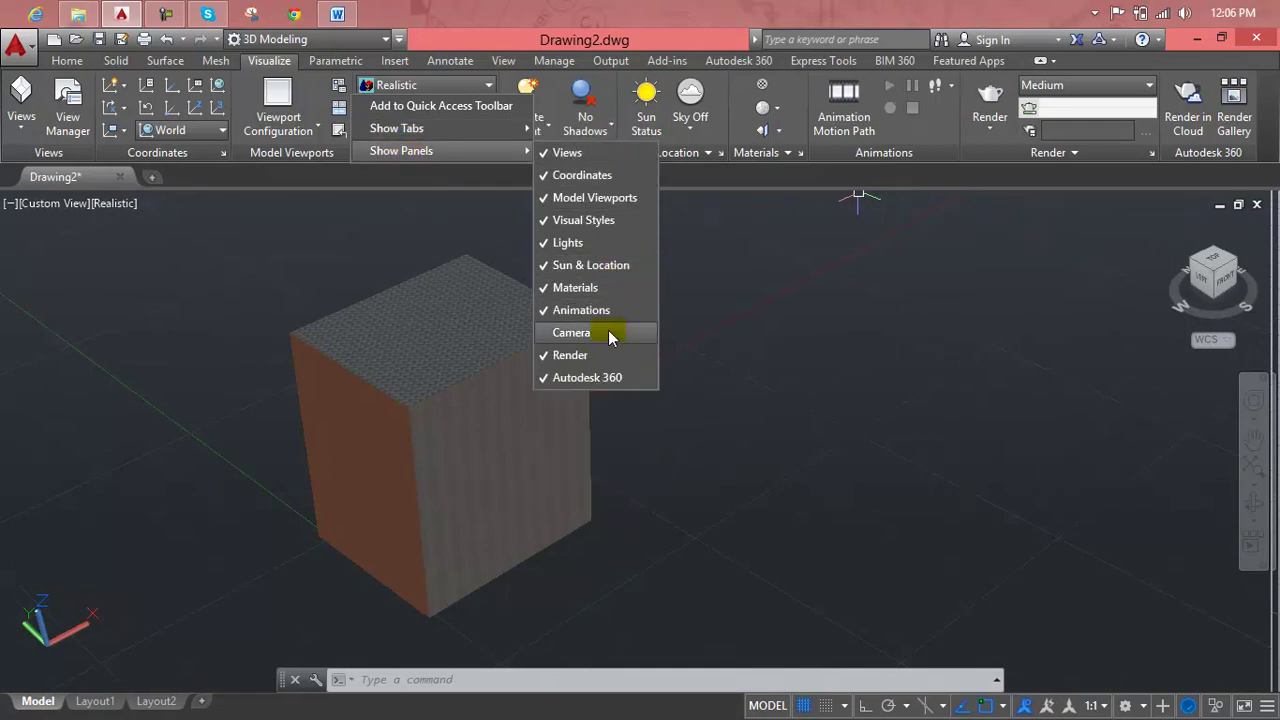
pyautogui.click(612, 335)
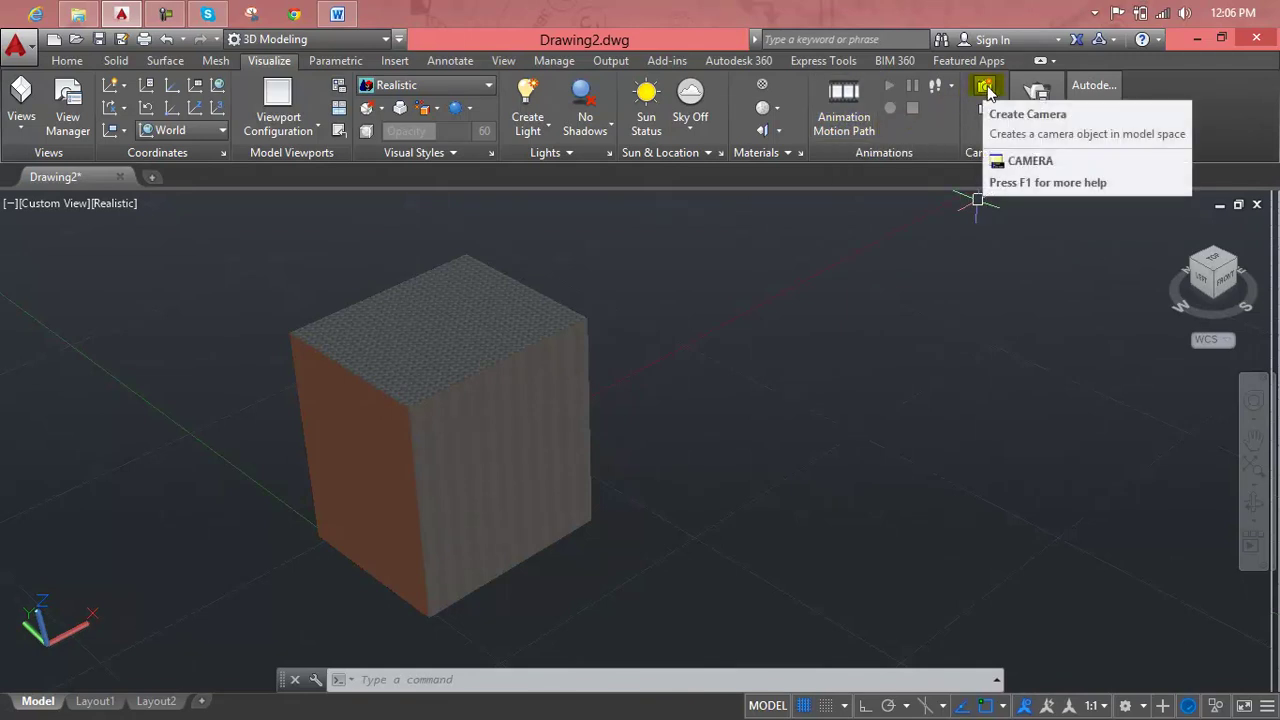
# - Place a camera beside the cube aimed at it, then select it to open Camera Preview
pyautogui.click(986, 90)
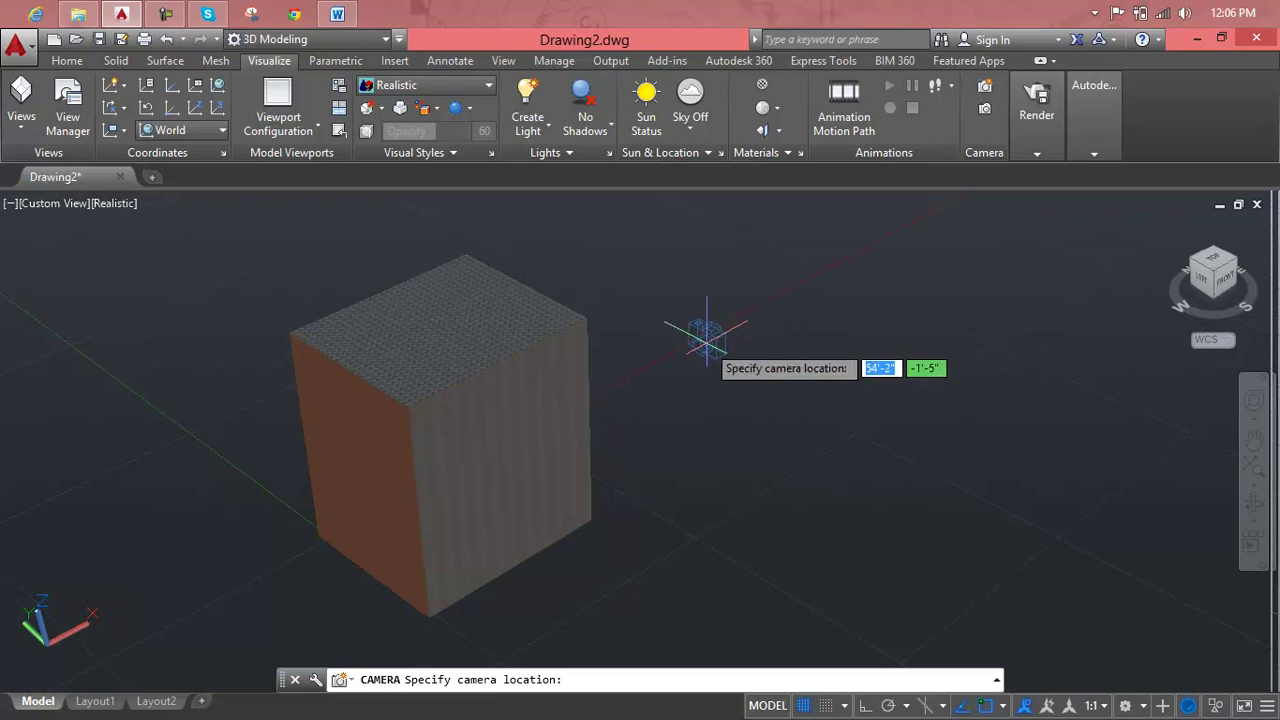
pyautogui.moveTo(706, 340)
pyautogui.keyDown('shift'); pyautogui.mouseDown(button='middle')
pyautogui.moveTo(691, 360)
pyautogui.moveTo(634, 377)
pyautogui.moveTo(569, 376)
pyautogui.mouseUp(button='middle'); pyautogui.keyUp('shift')
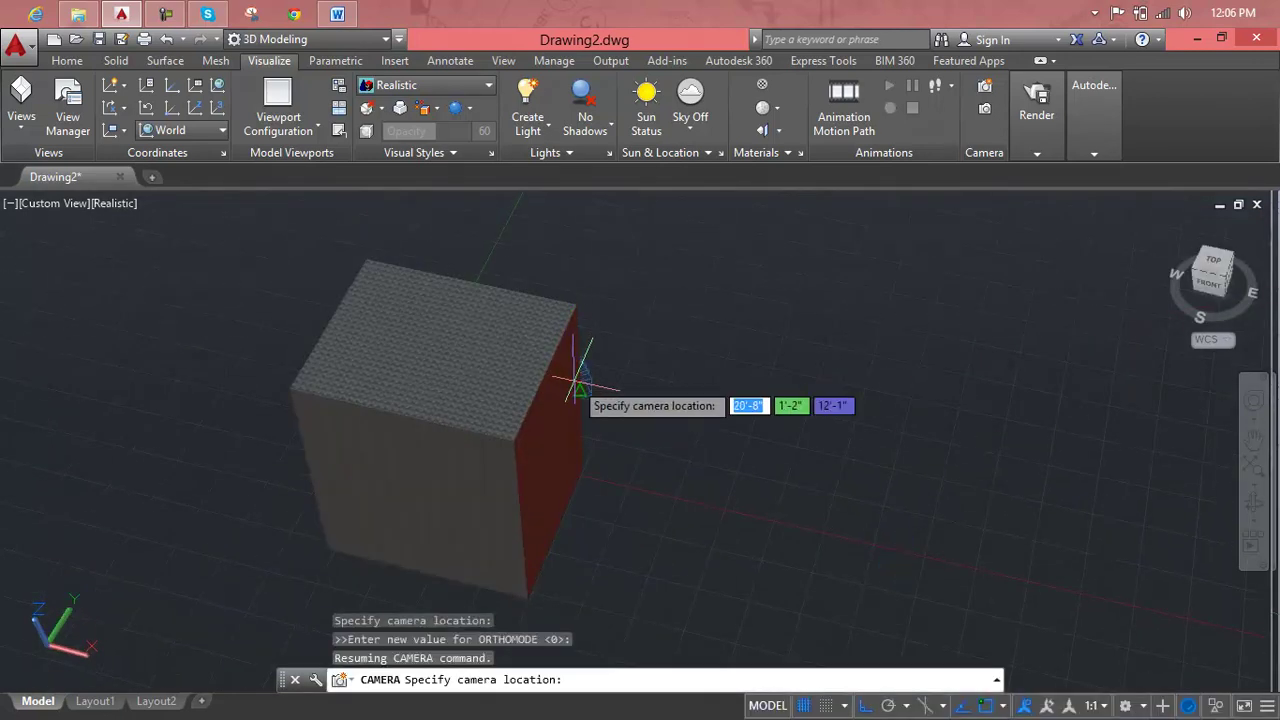
pyautogui.click(760, 503)
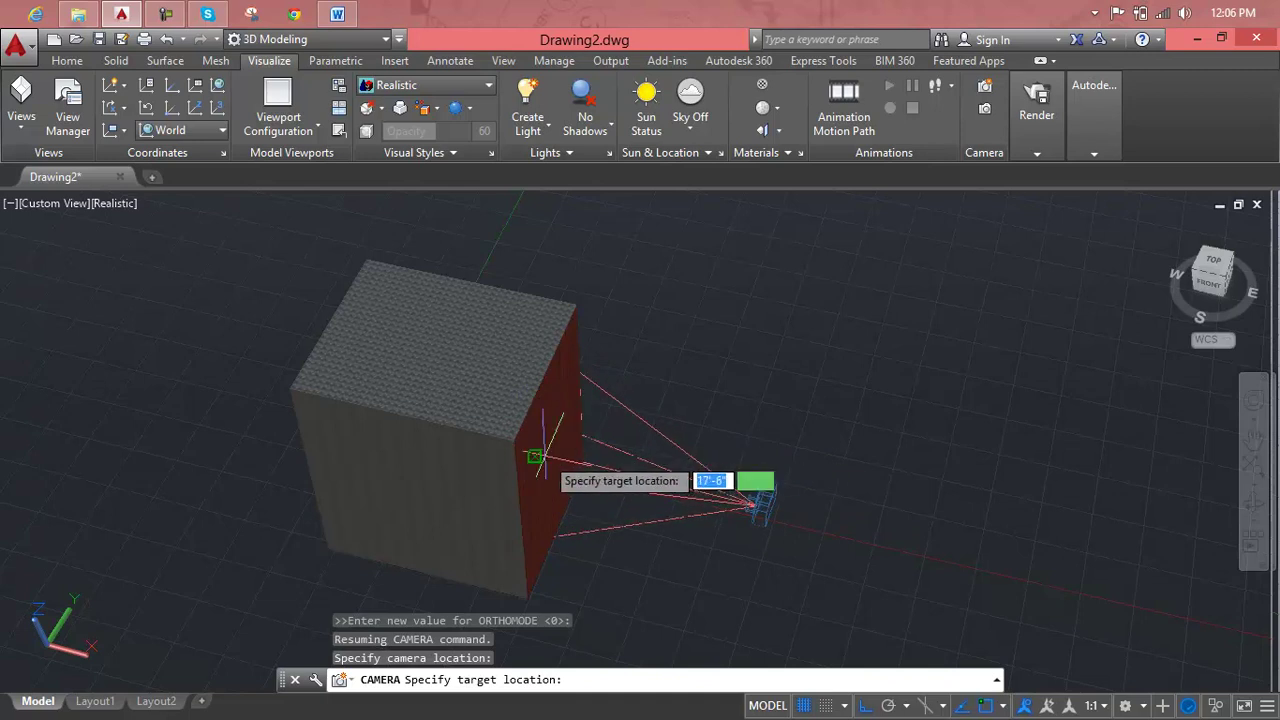
pyautogui.click(545, 457)
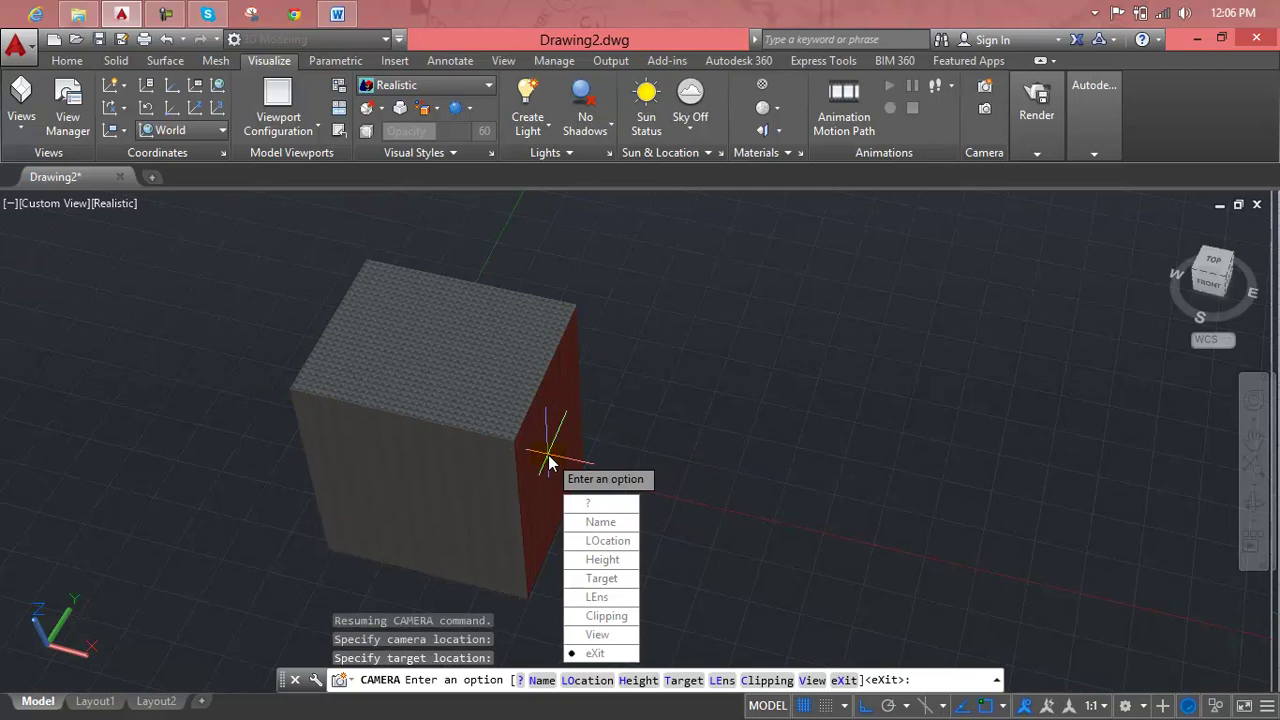
pyautogui.press('Return')
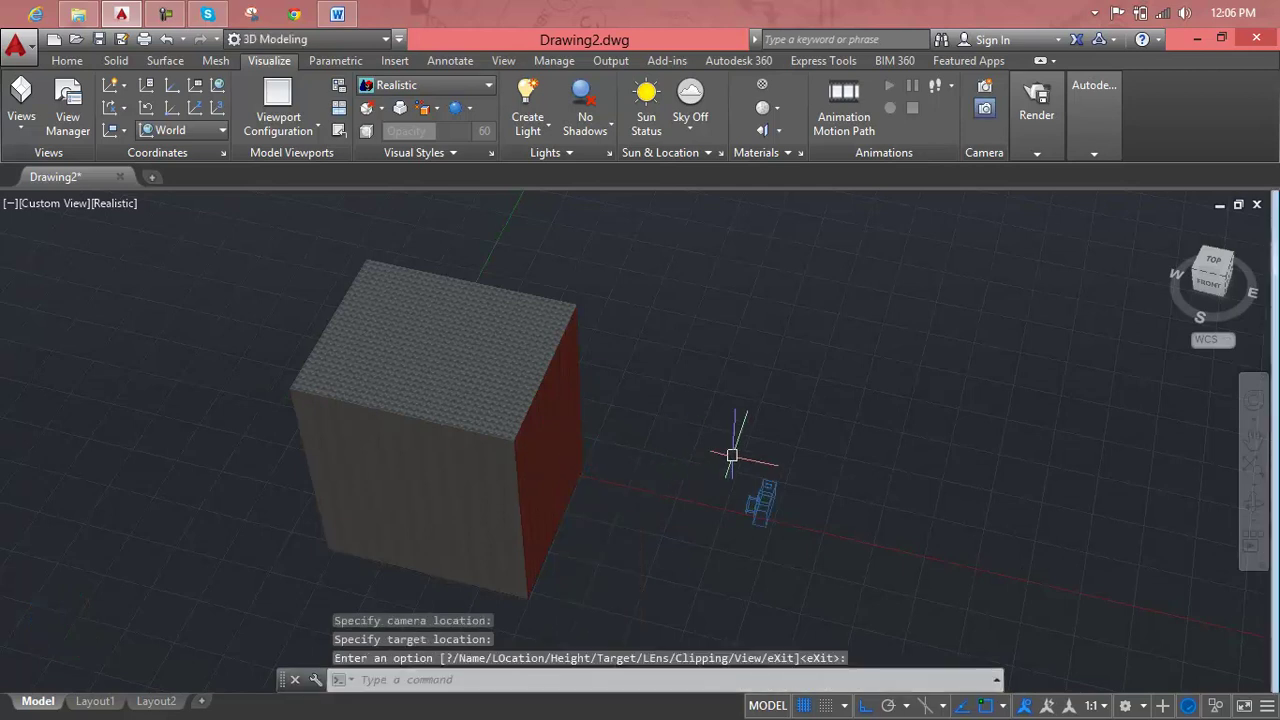
pyautogui.press('Escape')
pyautogui.press('Escape')
pyautogui.press('Escape')
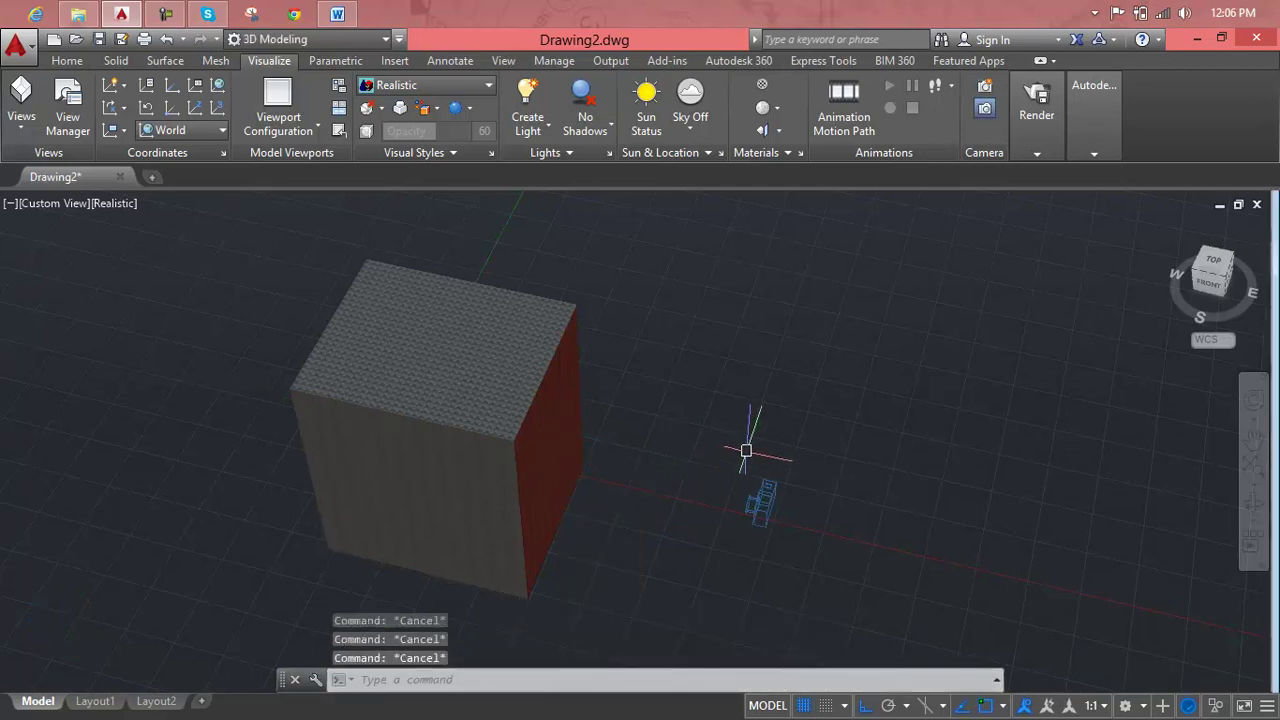
pyautogui.click(762, 496)
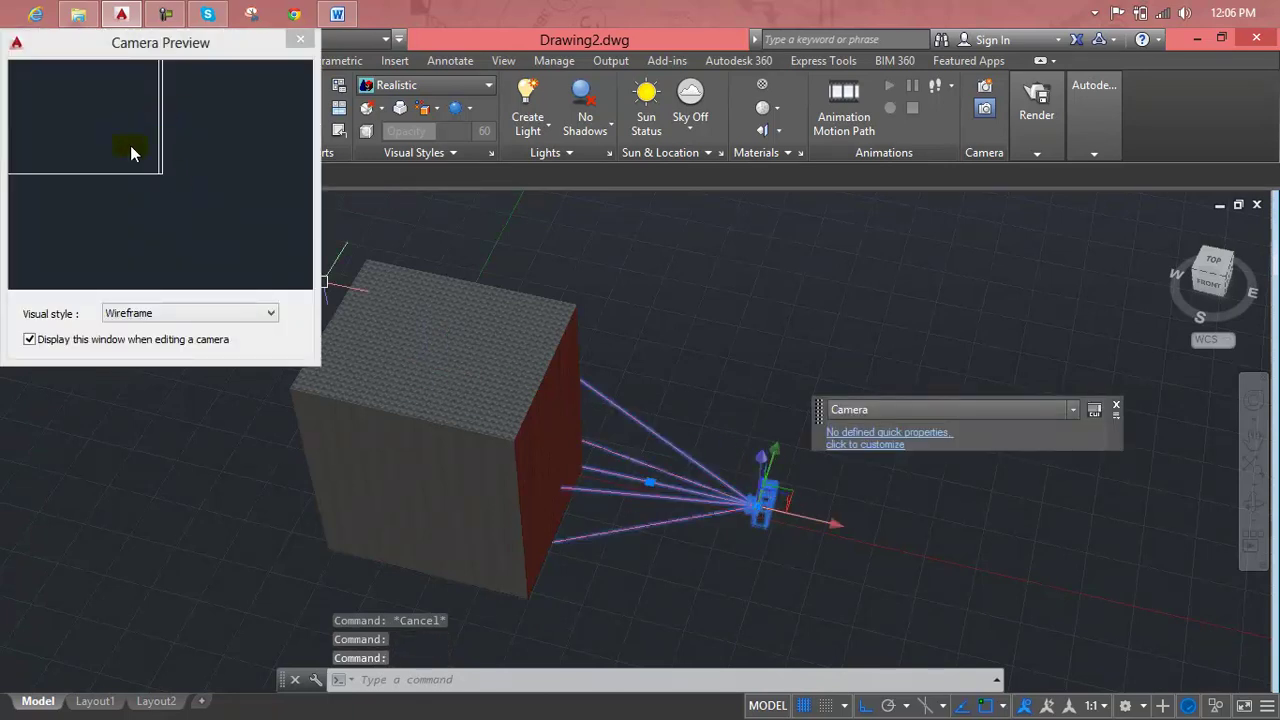
# - Set the Camera Preview visual style to Realistic
pyautogui.click(122, 314)
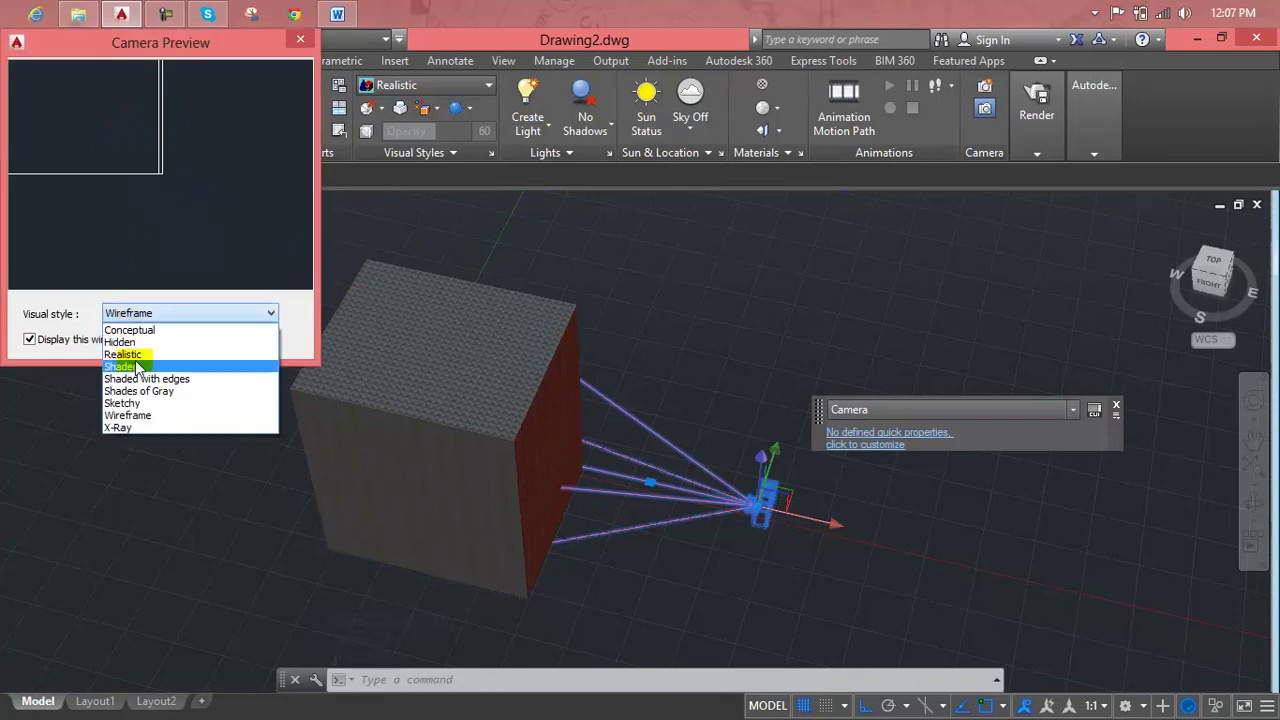
pyautogui.click(135, 355)
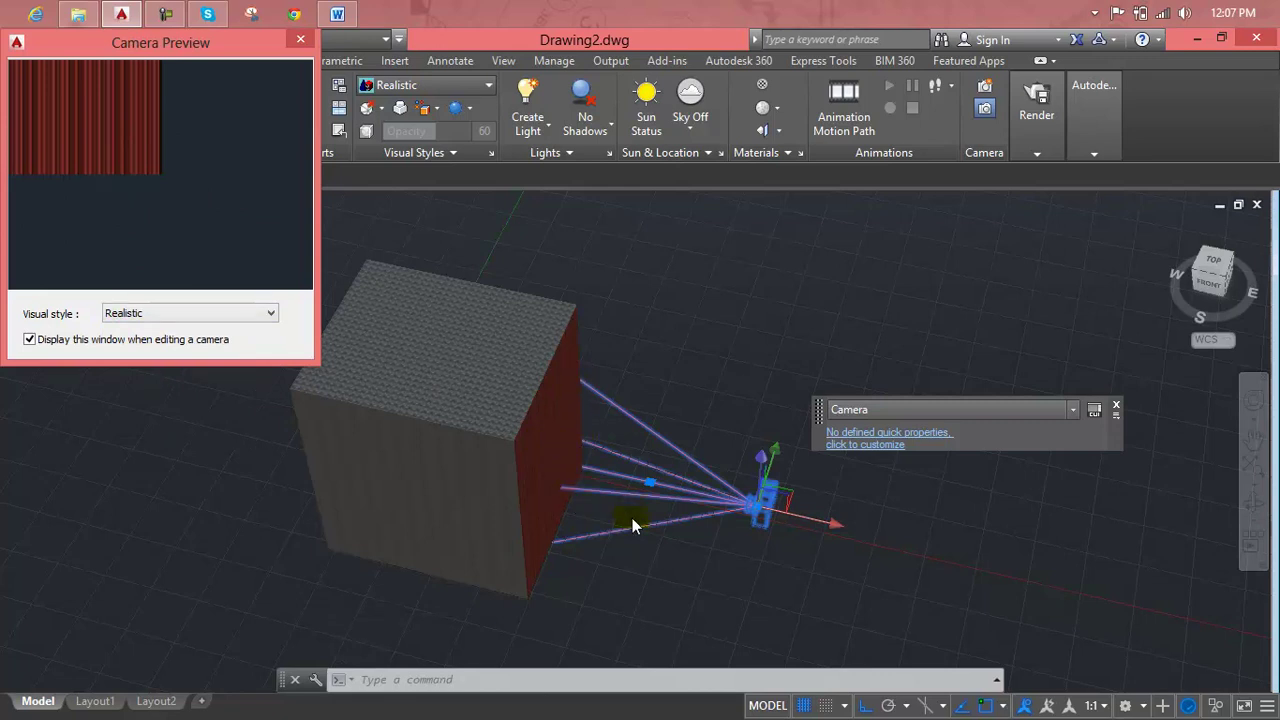
pyautogui.click(649, 547)
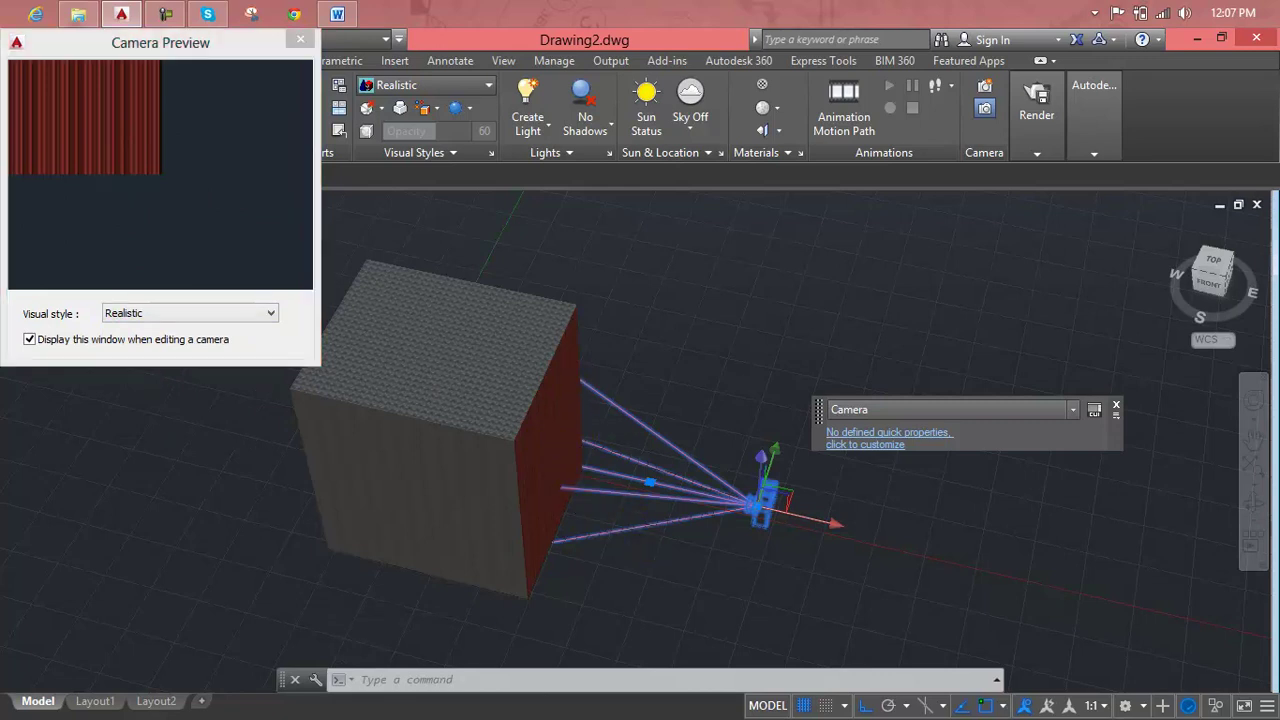
# - Close Quick Properties, reselect the camera, and move its preview window beside the model
pyautogui.click(1116, 408)
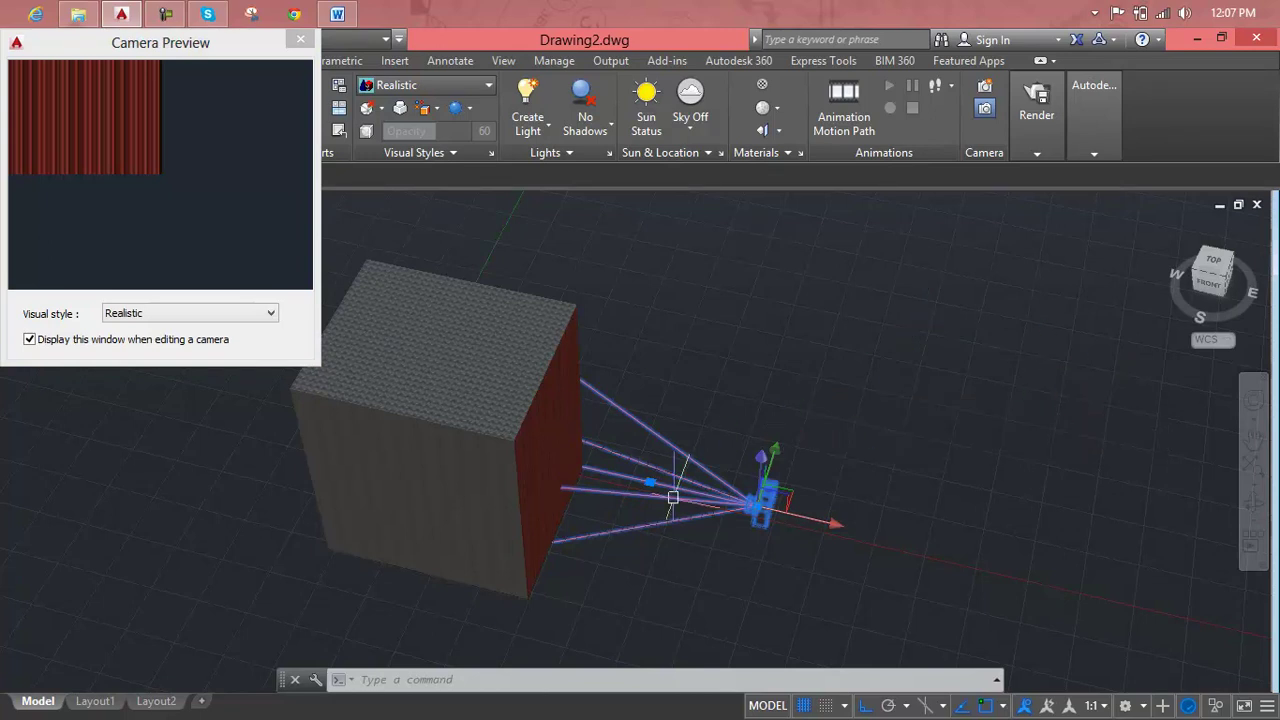
pyautogui.keyDown('shift'); pyautogui.moveTo(673, 497); pyautogui.dragTo(562, 381, button='middle'); pyautogui.keyUp('shift')
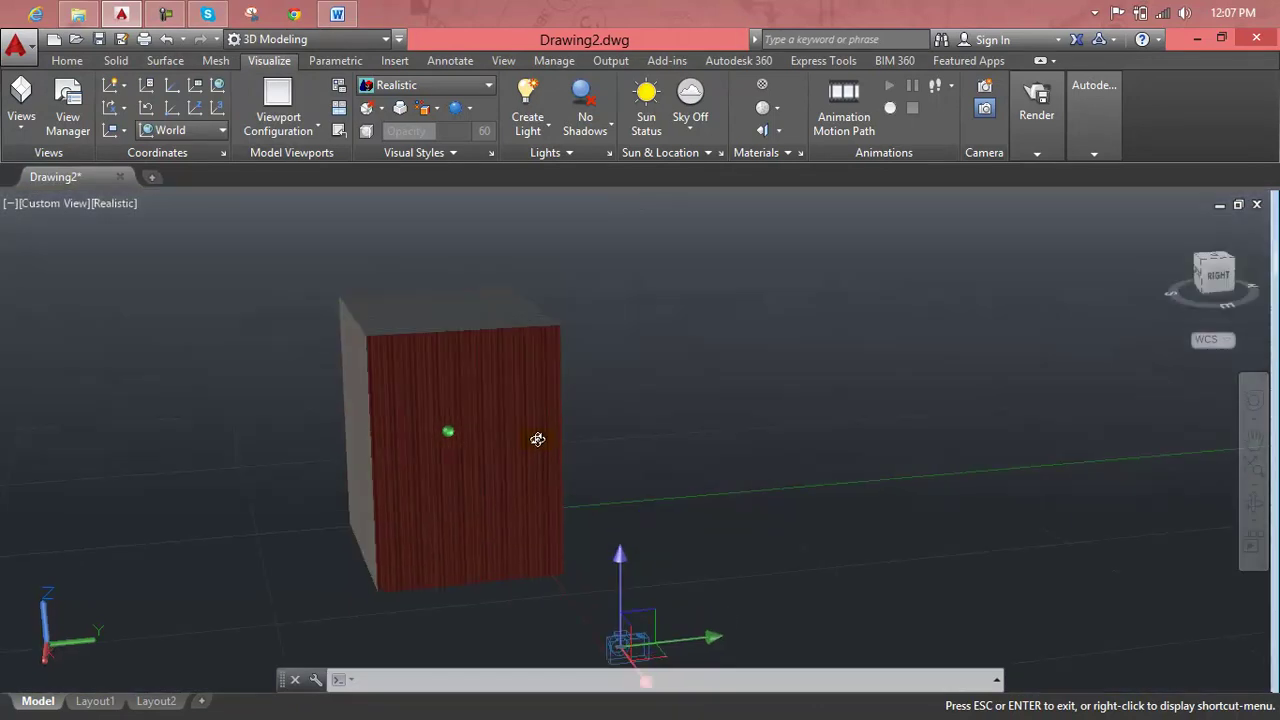
pyautogui.press('Escape')
pyautogui.click(513, 540)
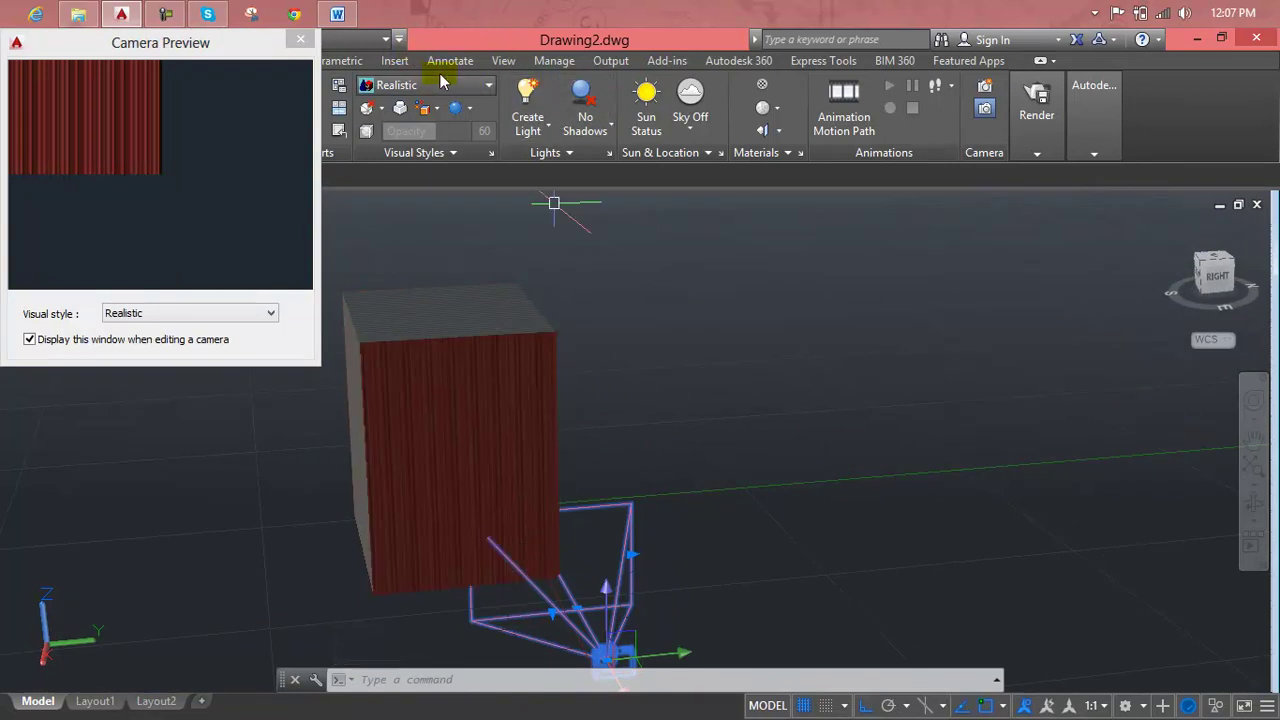
pyautogui.moveTo(263, 40); pyautogui.dragTo(1072, 150)
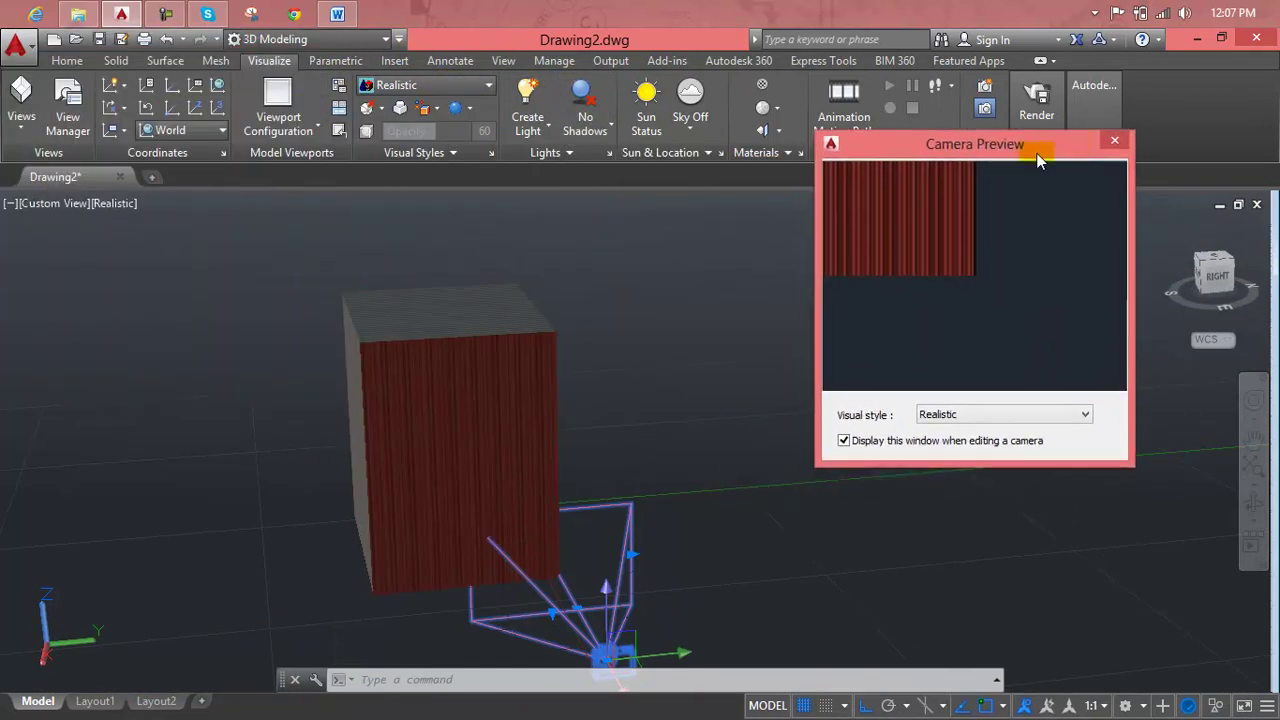
# - Open the Properties palette for Camera1 beside its preview and select the Camera X field
pyautogui.click(504, 62)
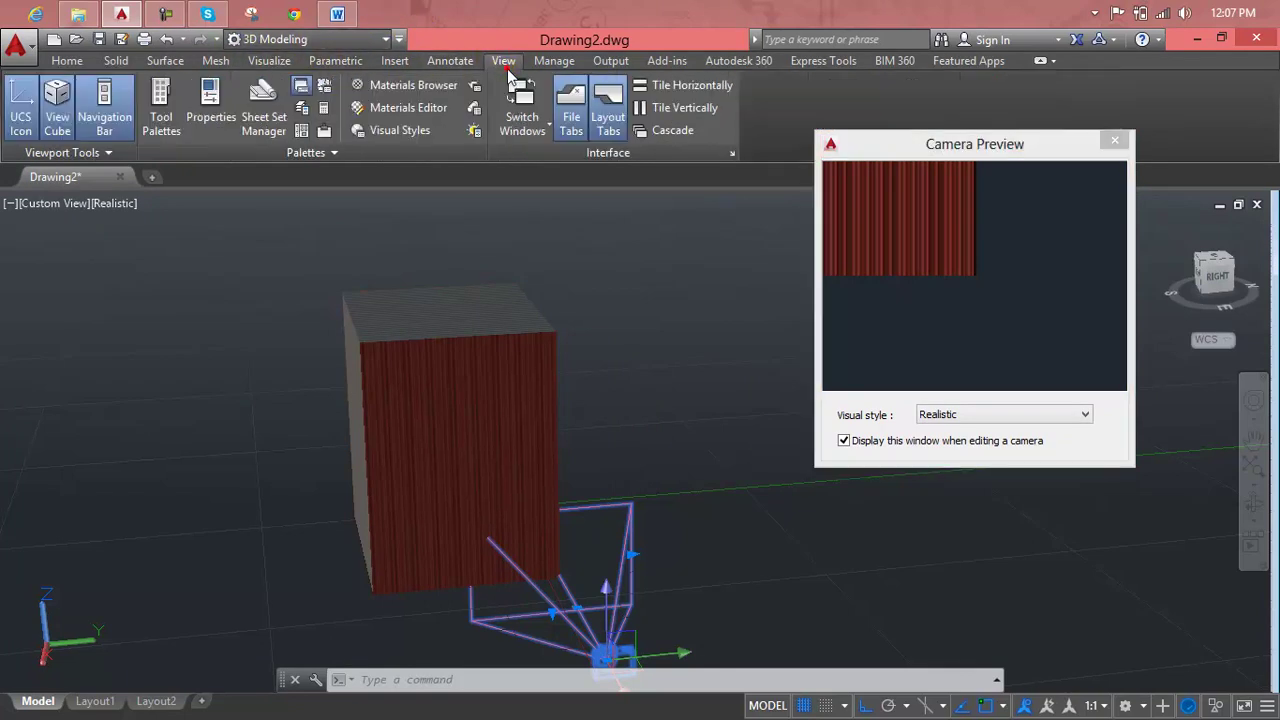
pyautogui.click(210, 110)
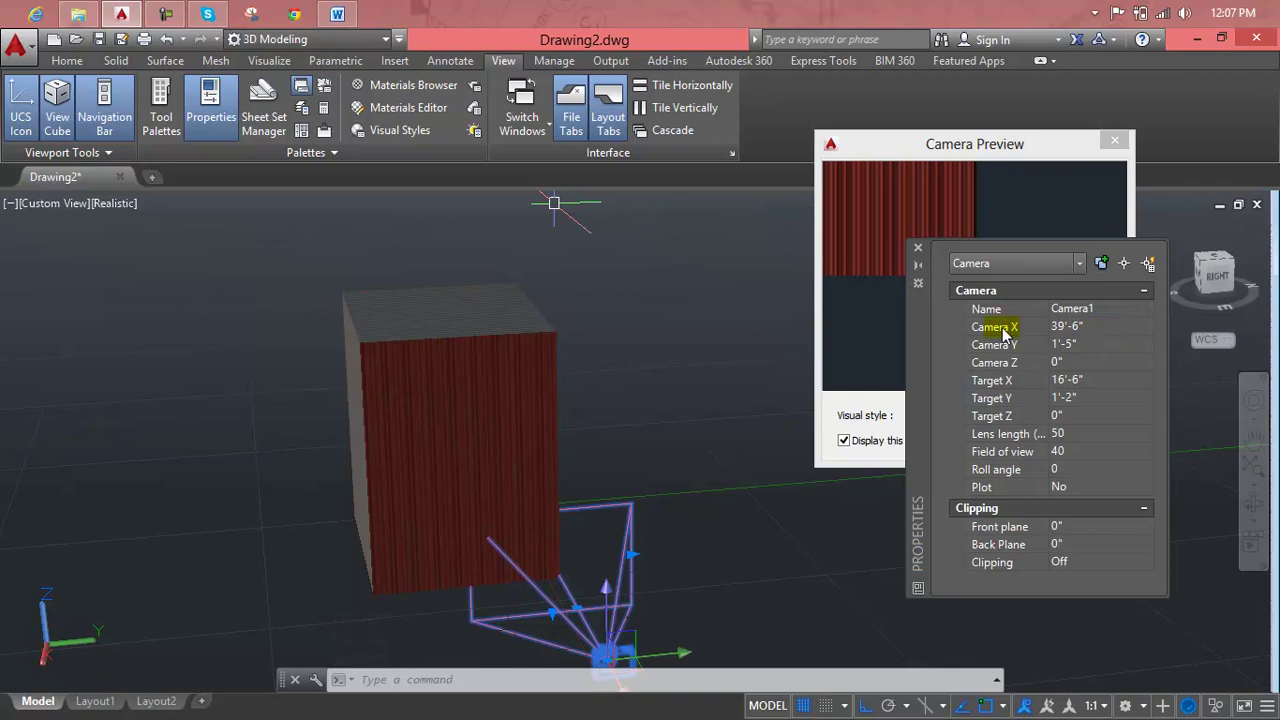
pyautogui.click(918, 158)
pyautogui.moveTo(898, 149); pyautogui.dragTo(735, 166)
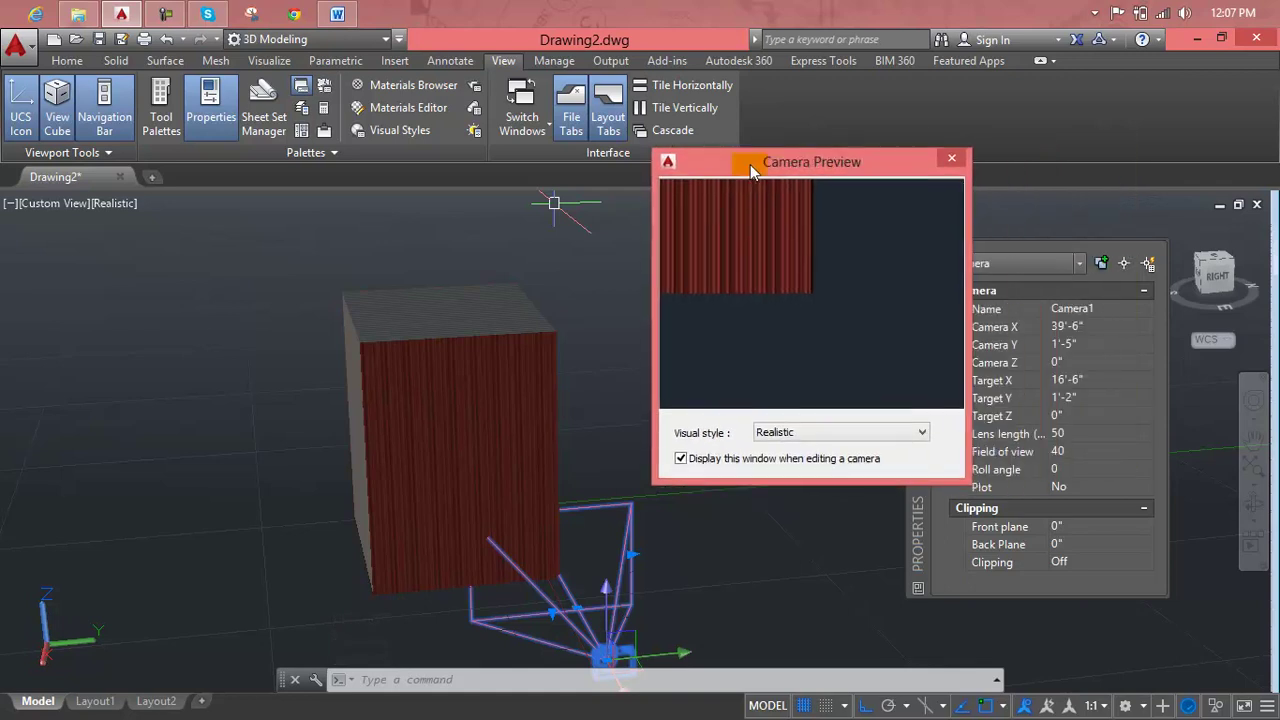
pyautogui.click(1014, 328)
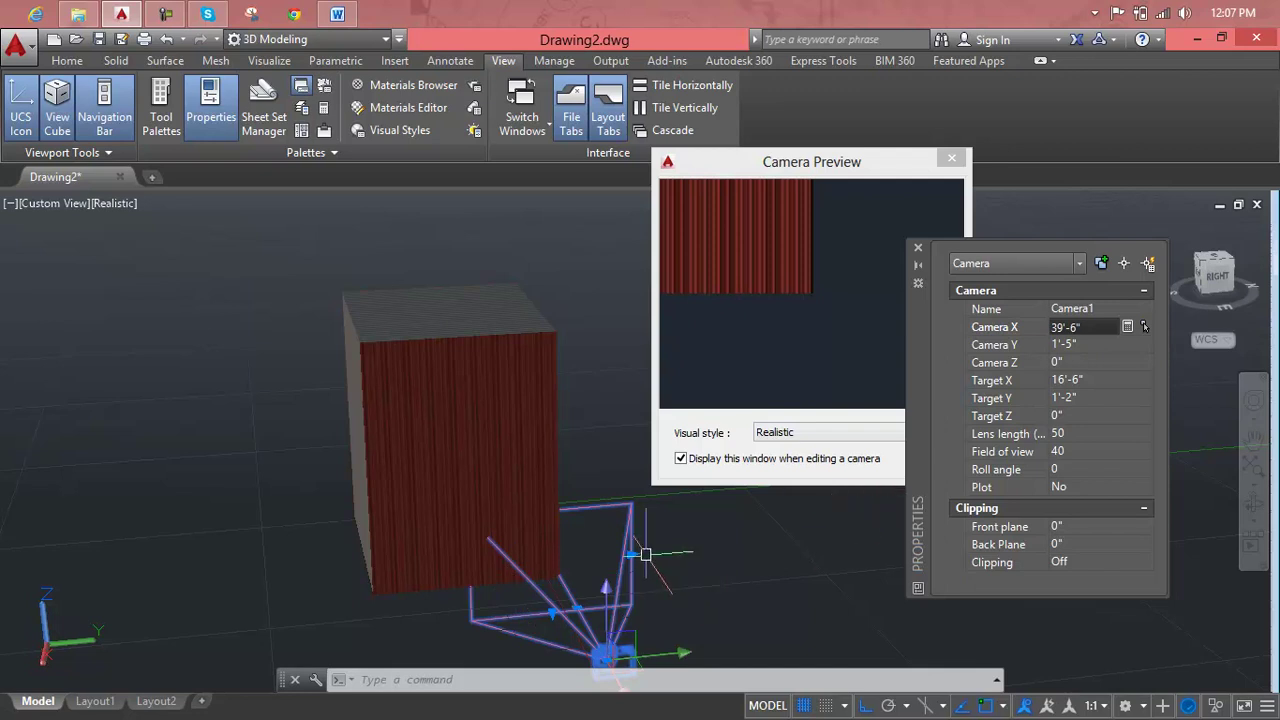
# - Set Camera1's Y position to 5' in the Properties palette
pyautogui.click(1062, 347)
pyautogui.doubleClick(1082, 345)
pyautogui.write('2')
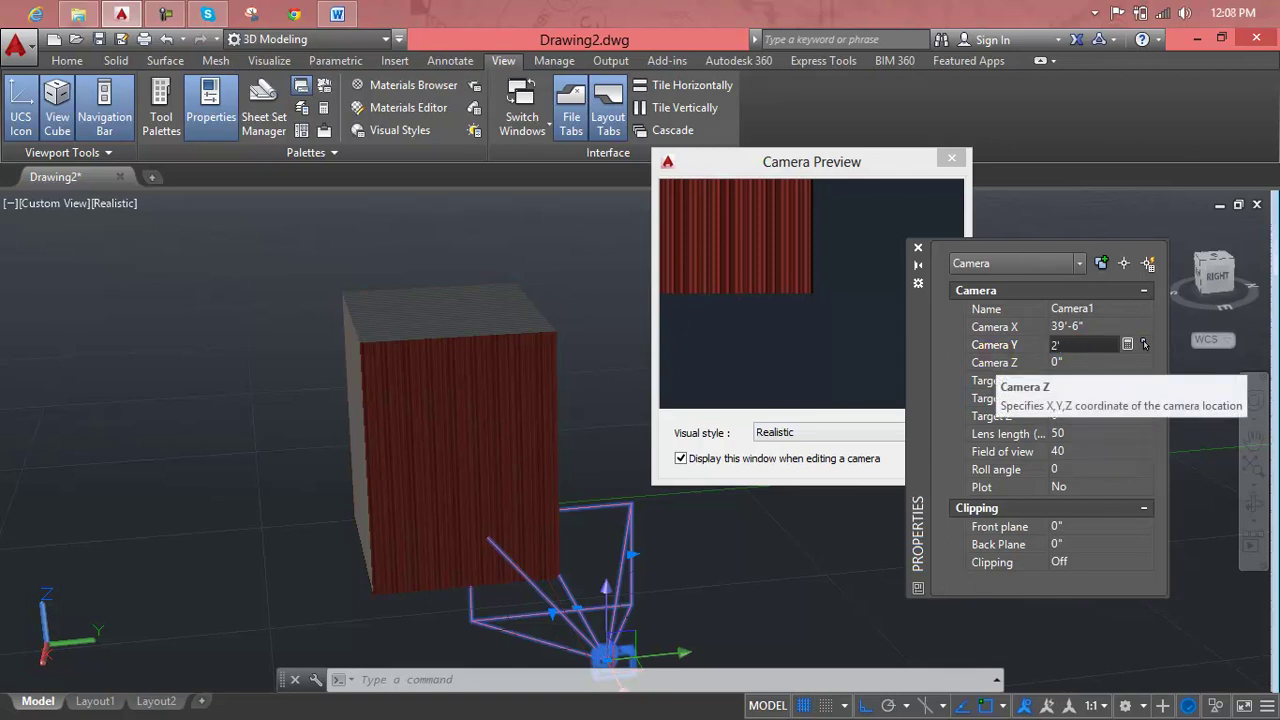
pyautogui.click(997, 362)
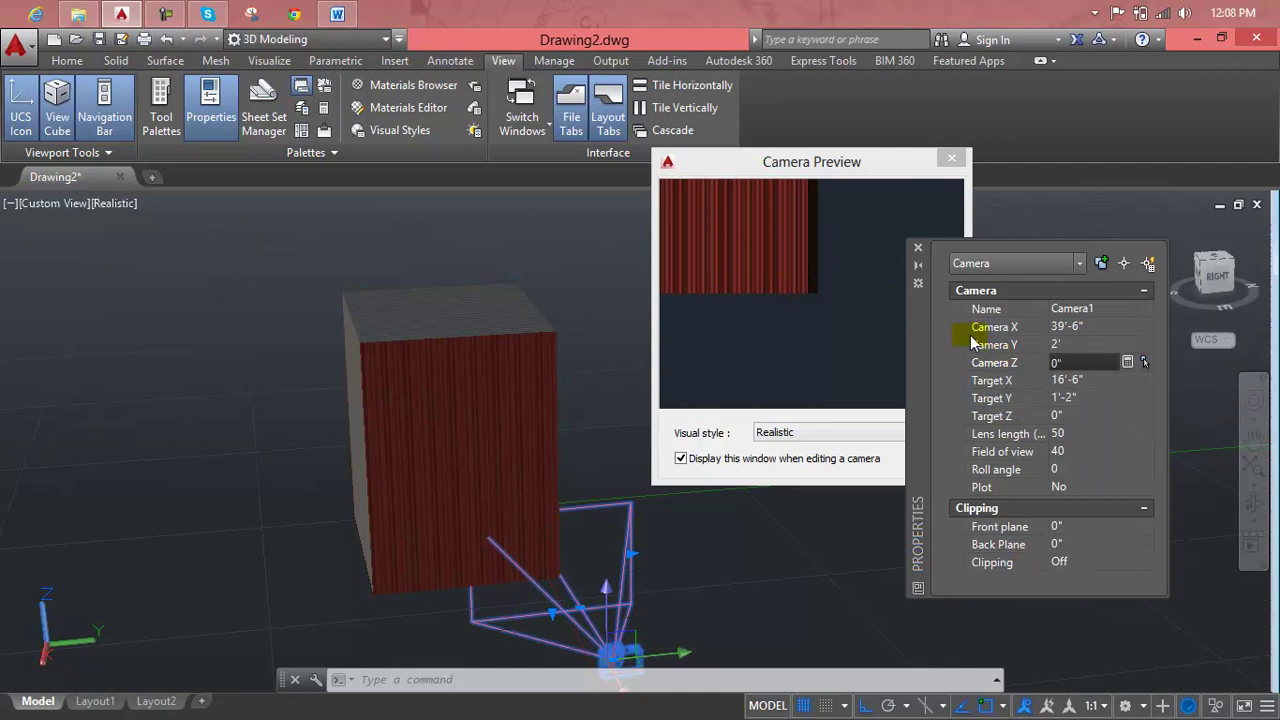
pyautogui.click(1074, 346)
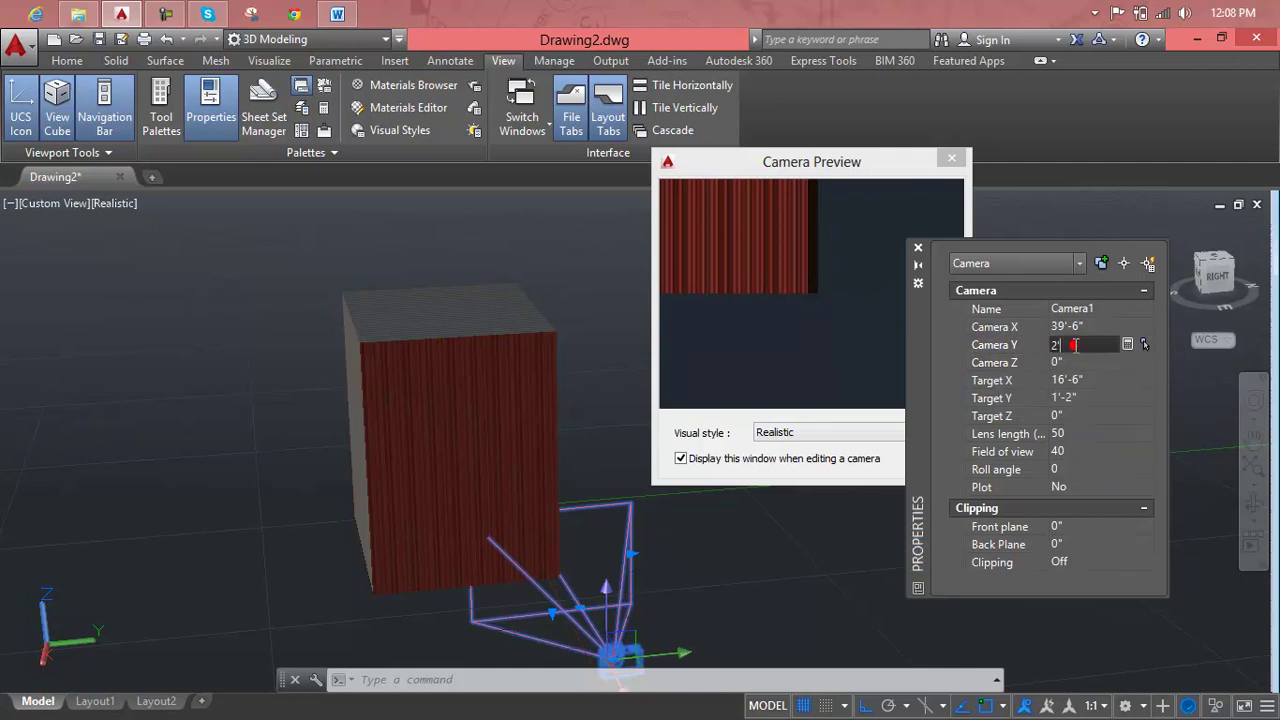
pyautogui.click(1029, 350)
pyautogui.write('5')
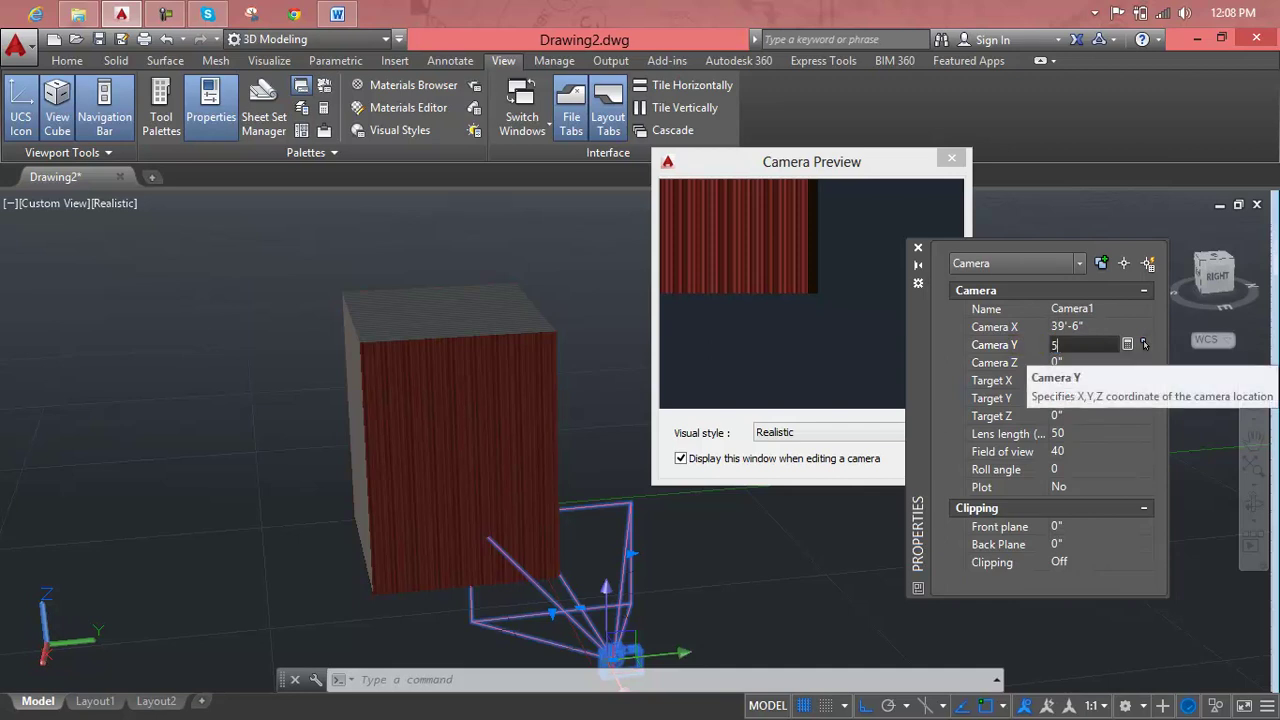
pyautogui.press('Tab')
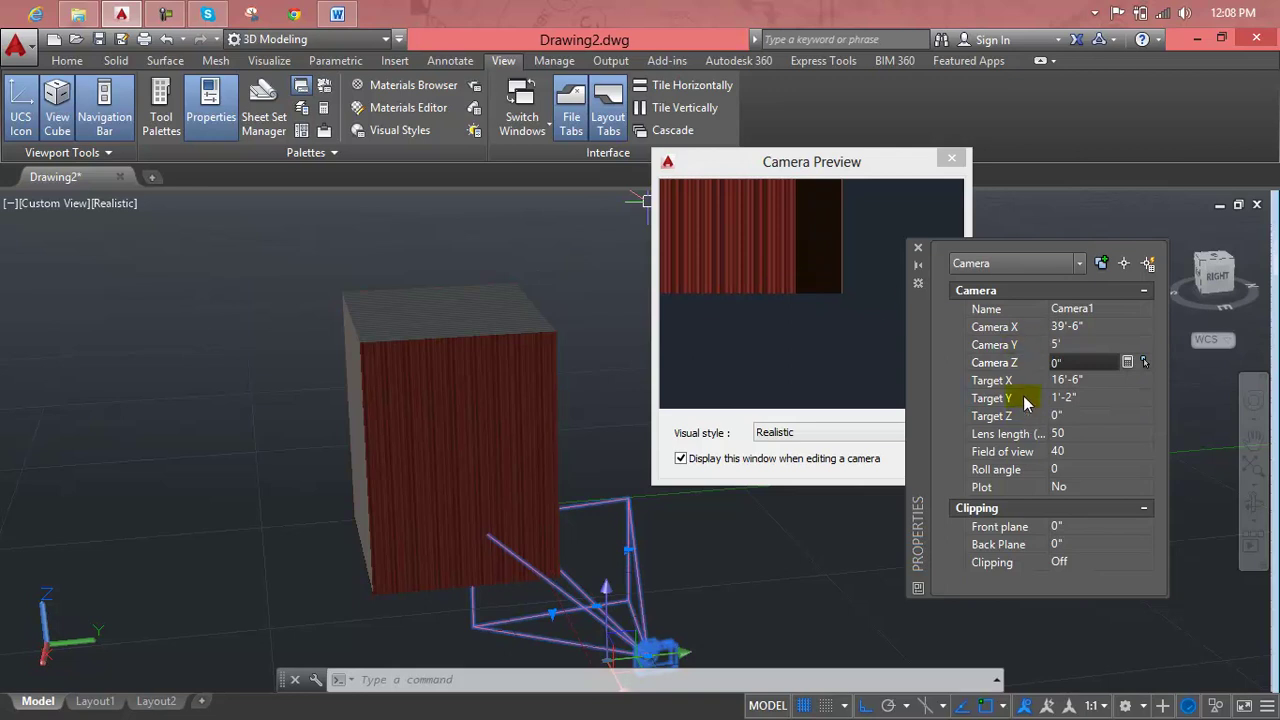
# - Set Camera1's target Z to 10", moving on to the lens length field
pyautogui.click(1093, 416)
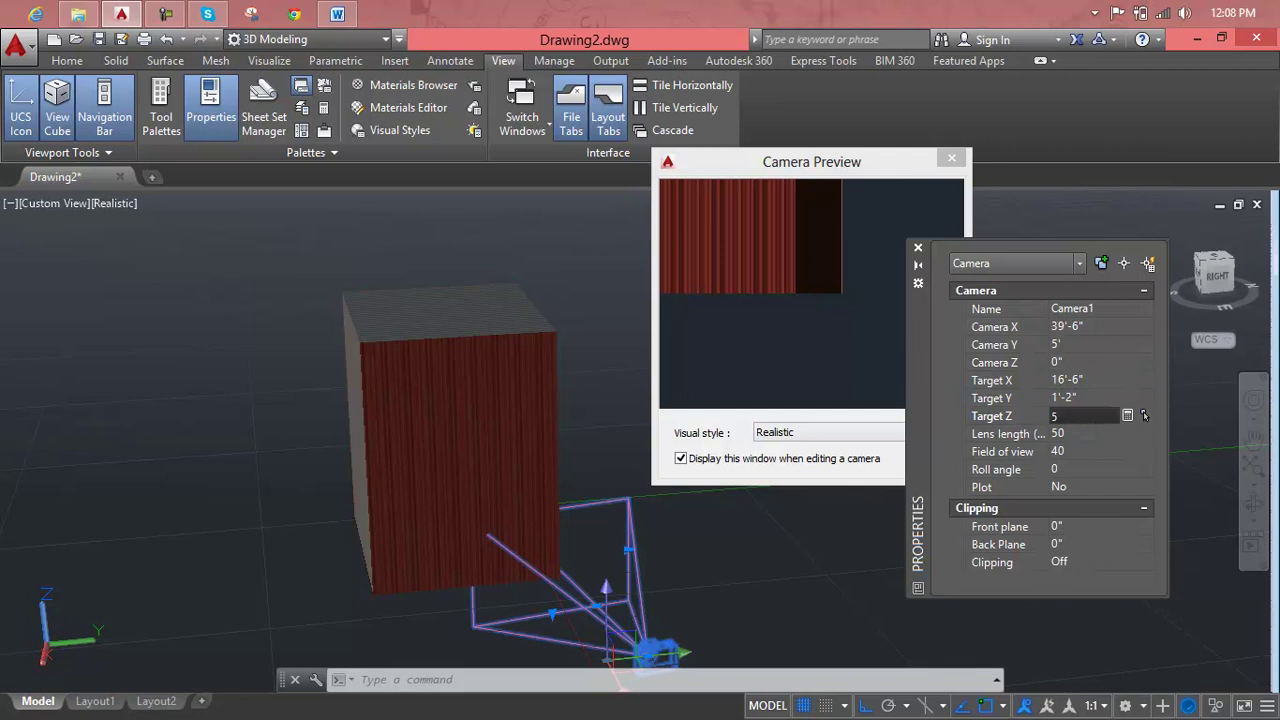
pyautogui.press('Return')
pyautogui.click(1087, 427)
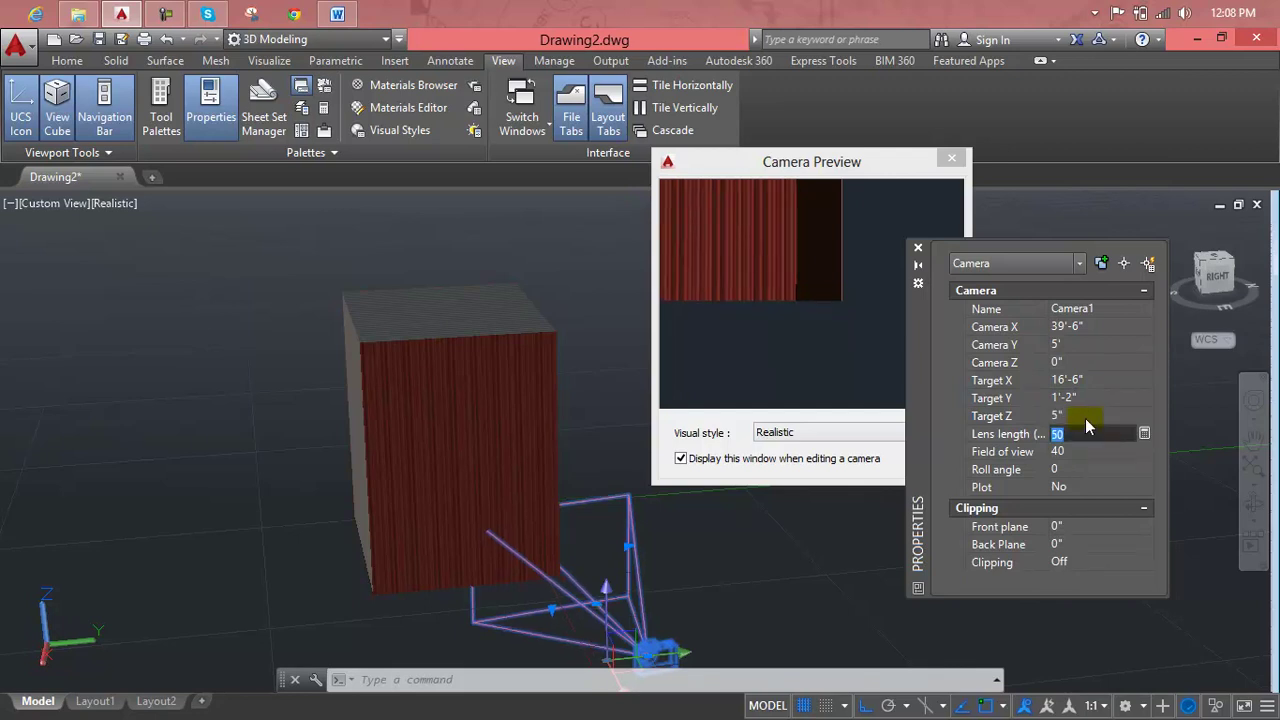
pyautogui.click(1086, 417)
pyautogui.write('10')
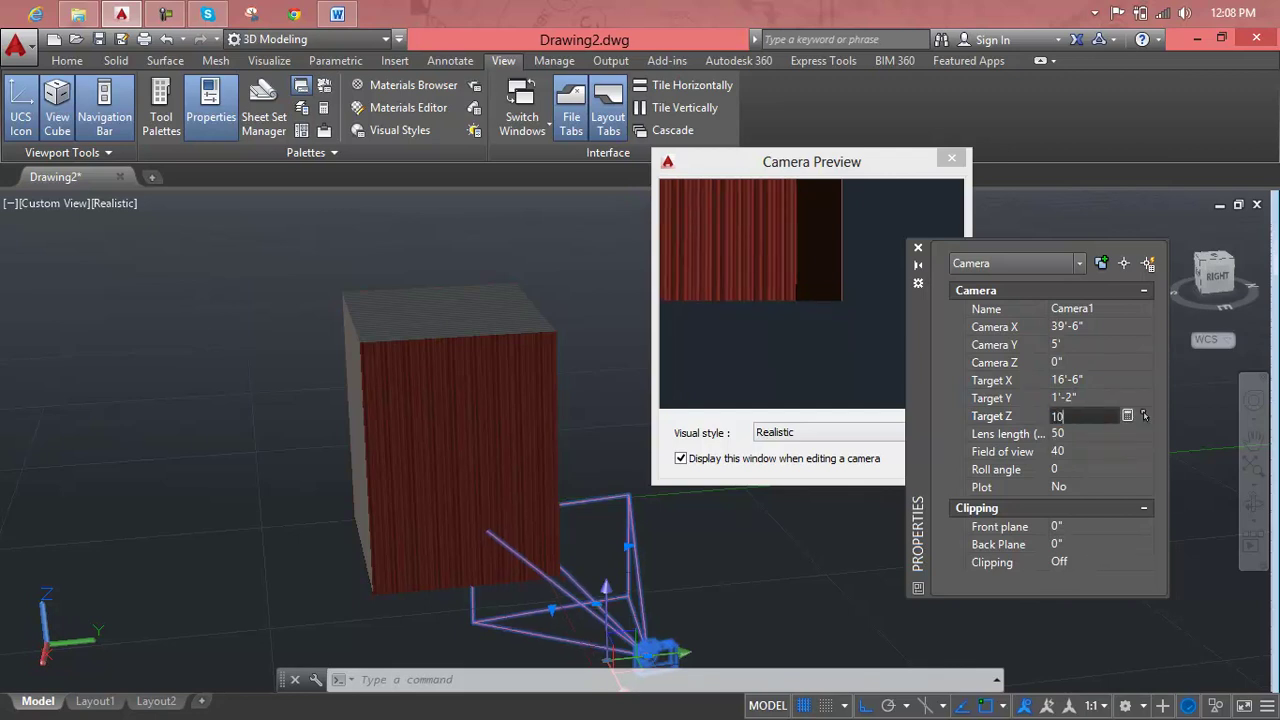
pyautogui.press('Return')
pyautogui.click(1085, 428)
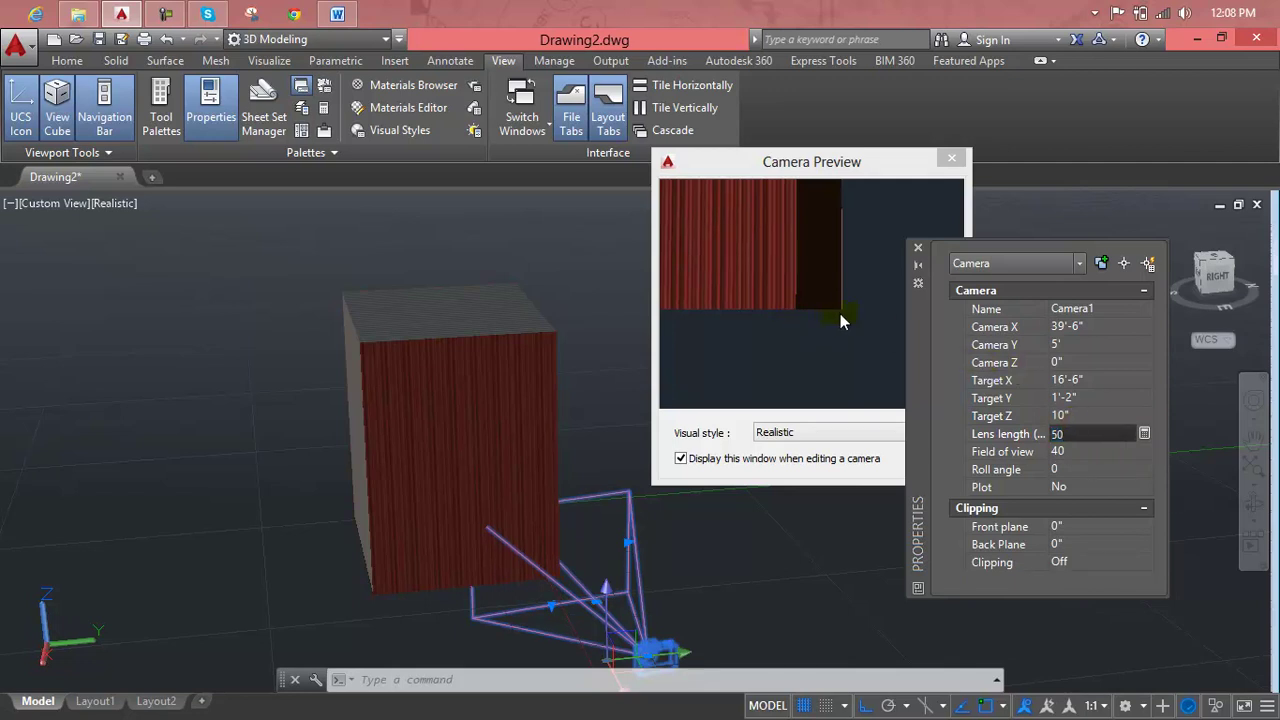
pyautogui.click(1086, 452)
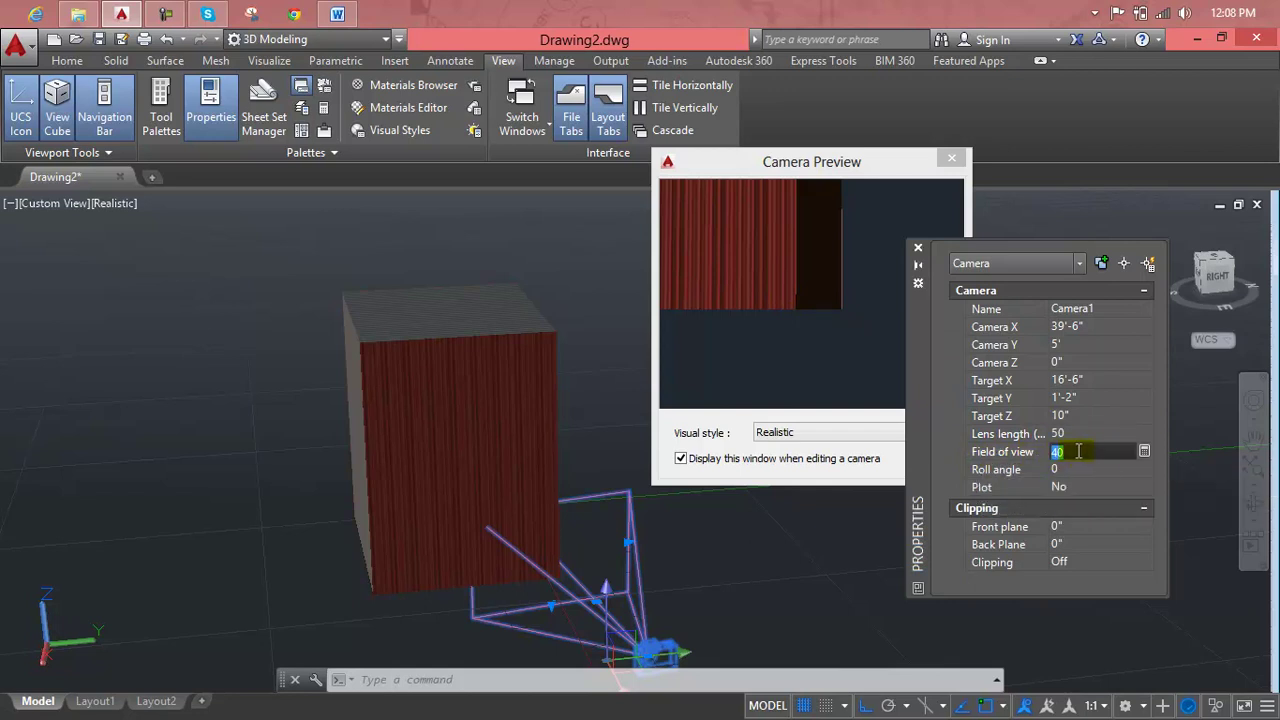
pyautogui.click(1082, 436)
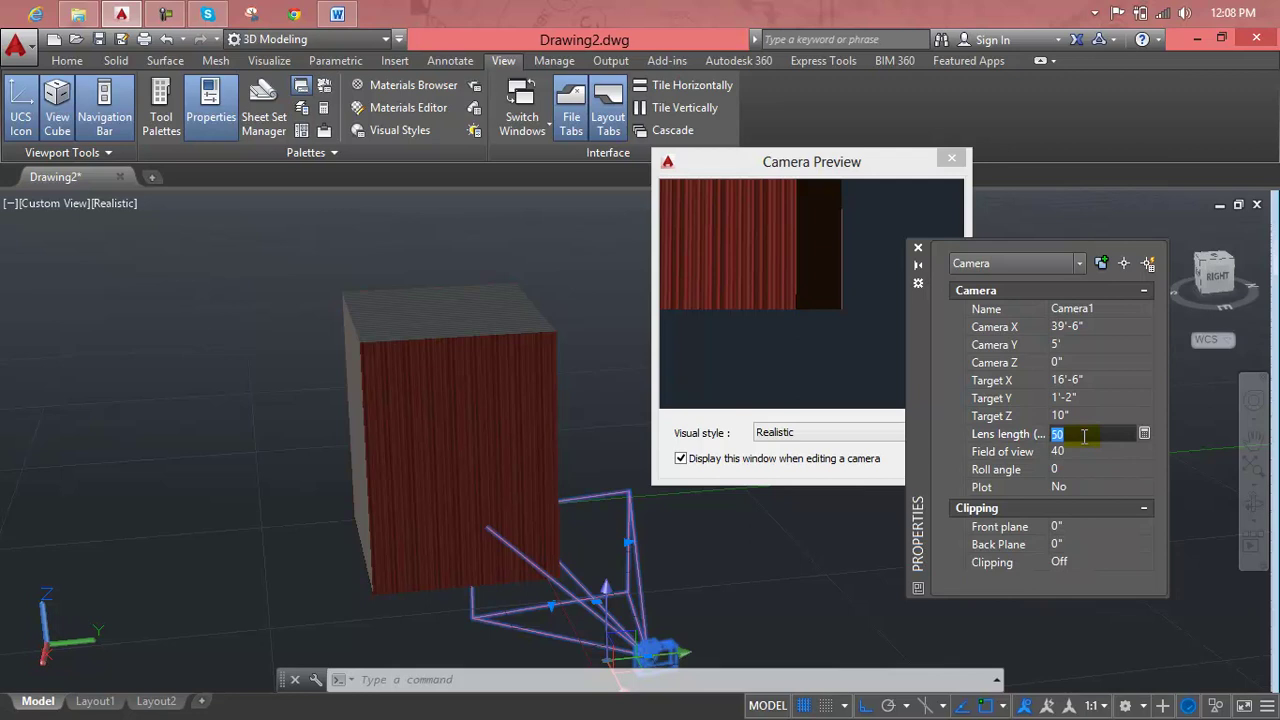
# - Set the camera's lens length to 100 and field of view to 50
pyautogui.moveTo(1083, 436); pyautogui.dragTo(1057, 436)
pyautogui.write('100')
pyautogui.click(1055, 448)
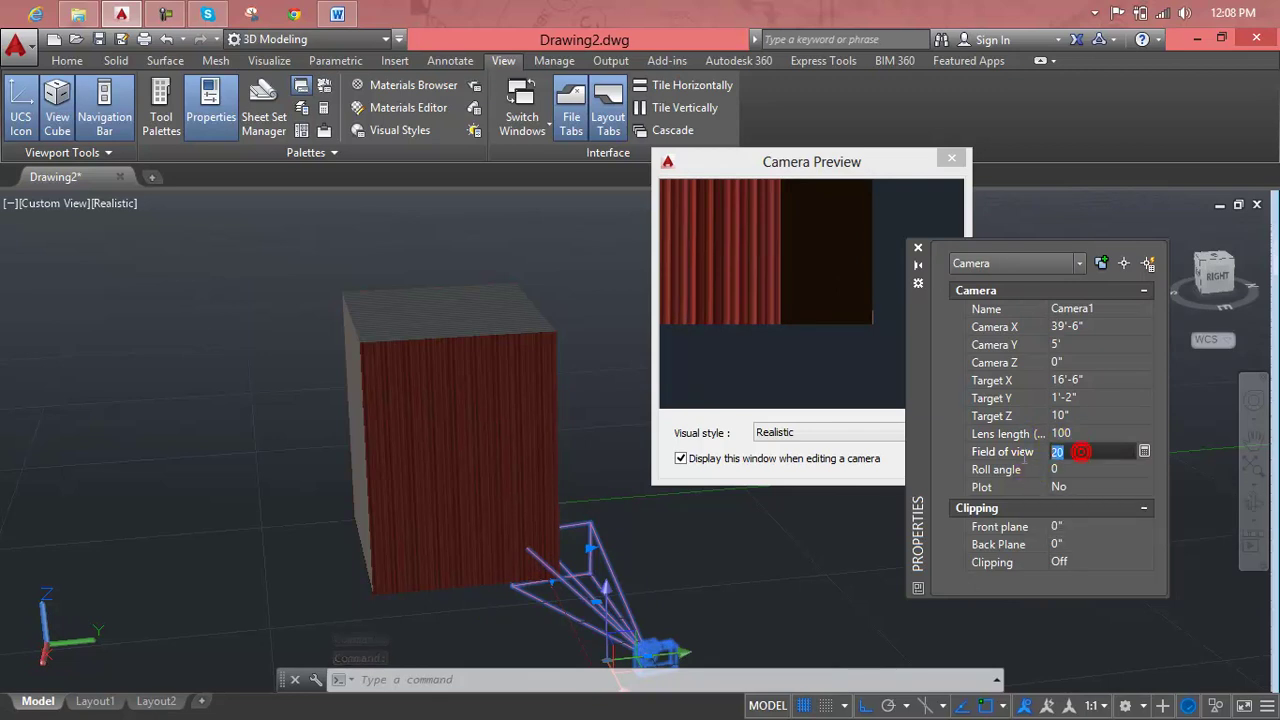
pyautogui.write('50')
pyautogui.click(1022, 476)
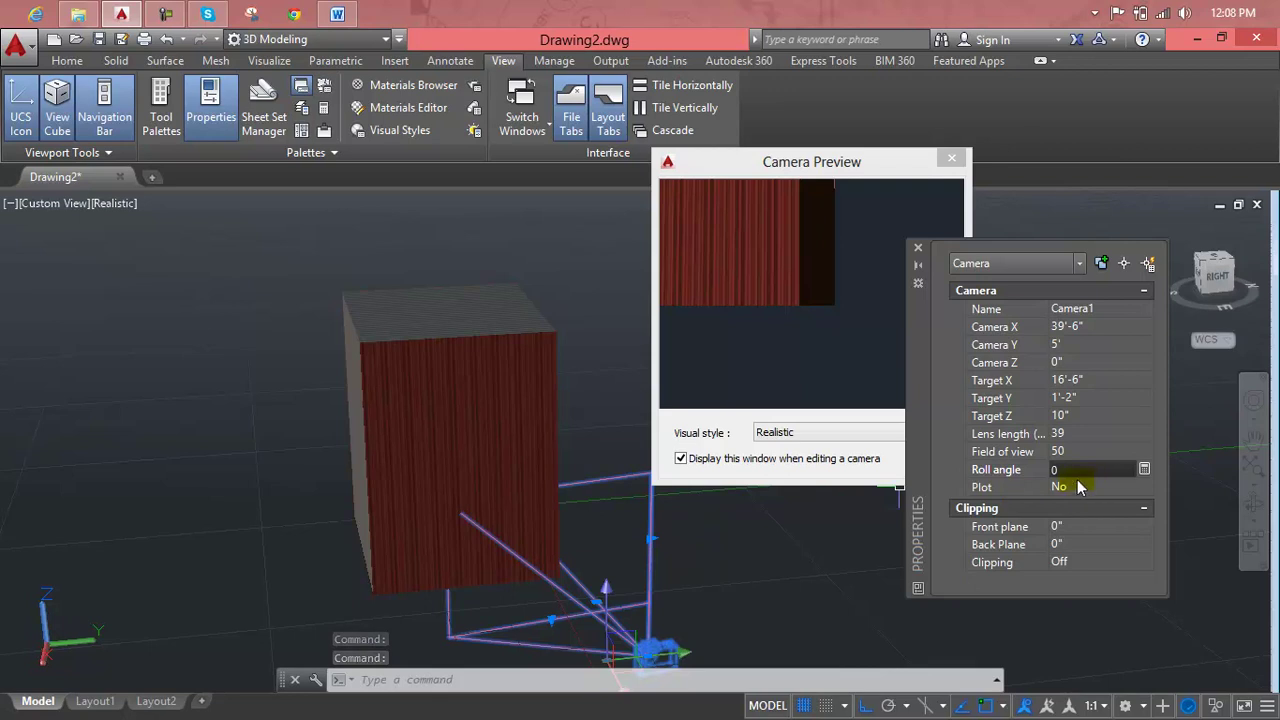
pyautogui.click(1069, 485)
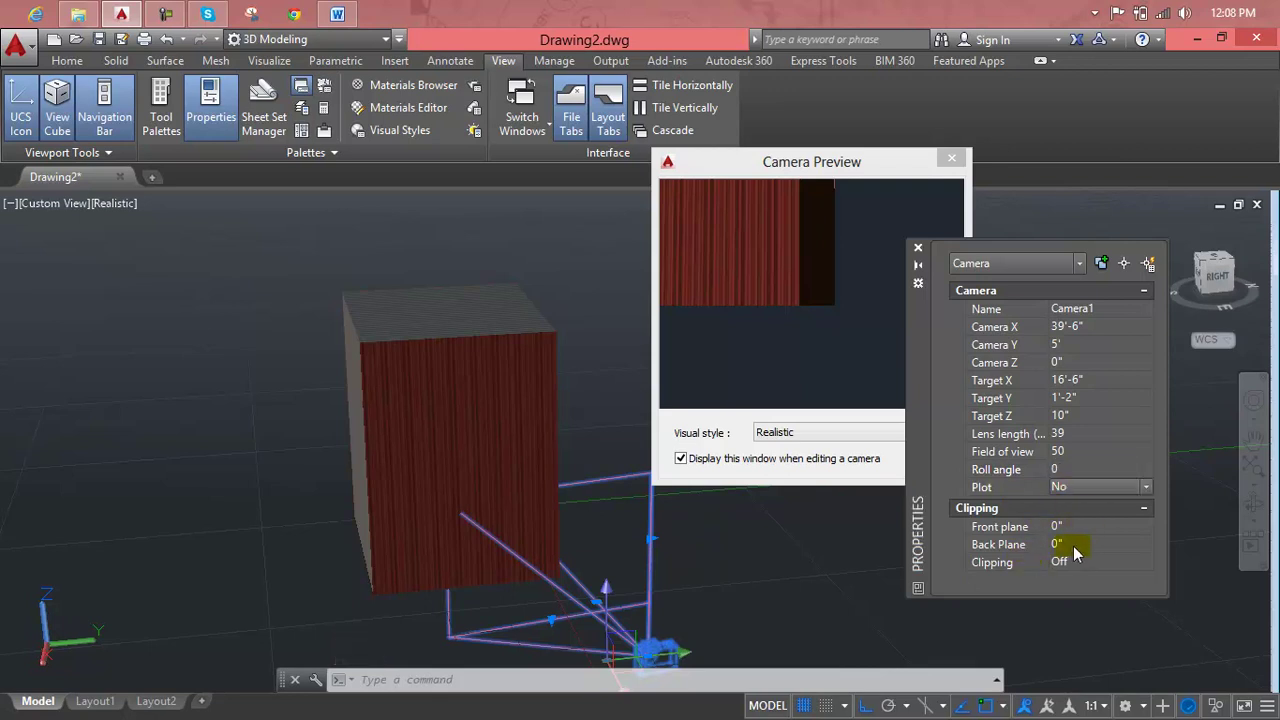
# - Try a 45° camera roll angle, then reset the roll angle to 0
pyautogui.click(1078, 467)
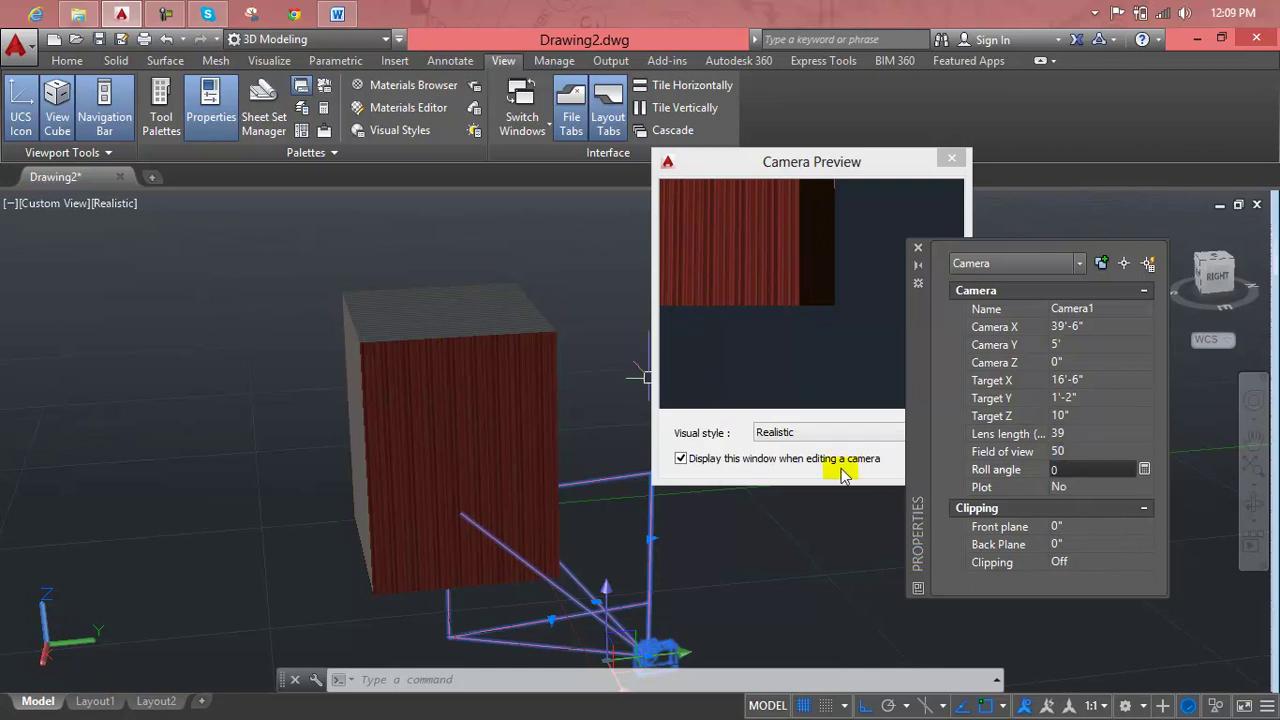
pyautogui.write('4')
pyautogui.press('Return')
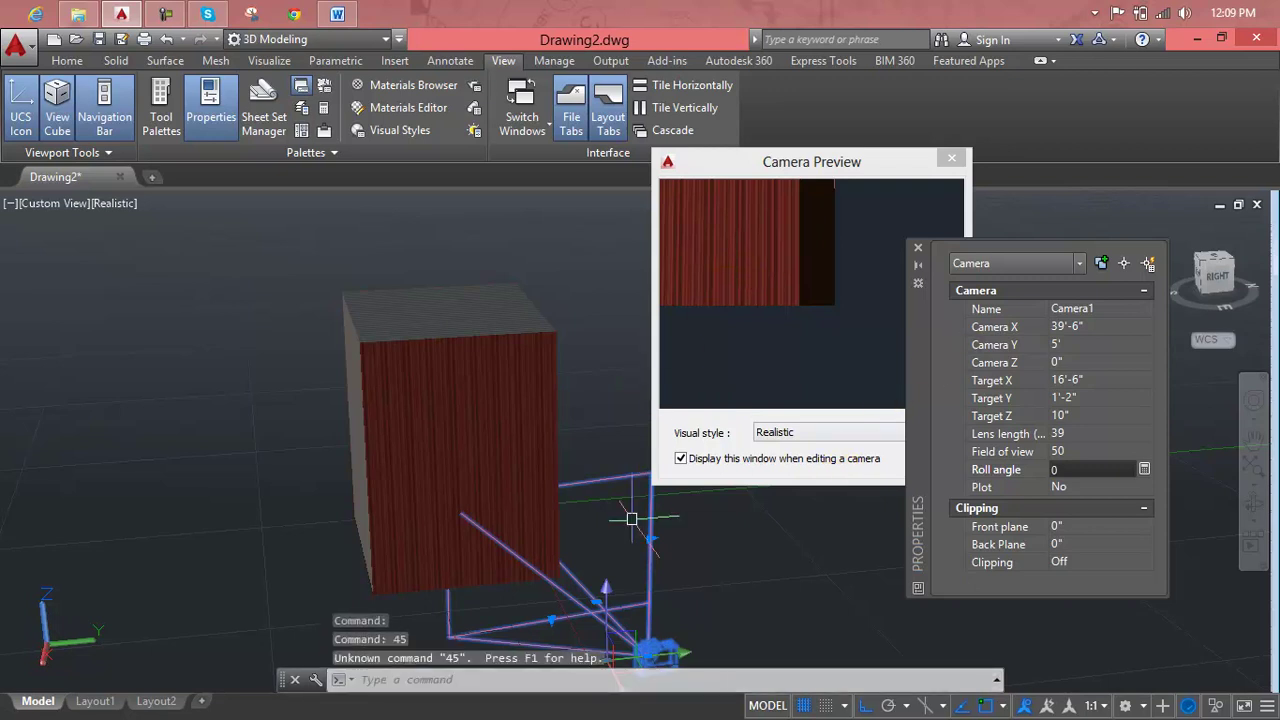
pyautogui.click(1080, 467)
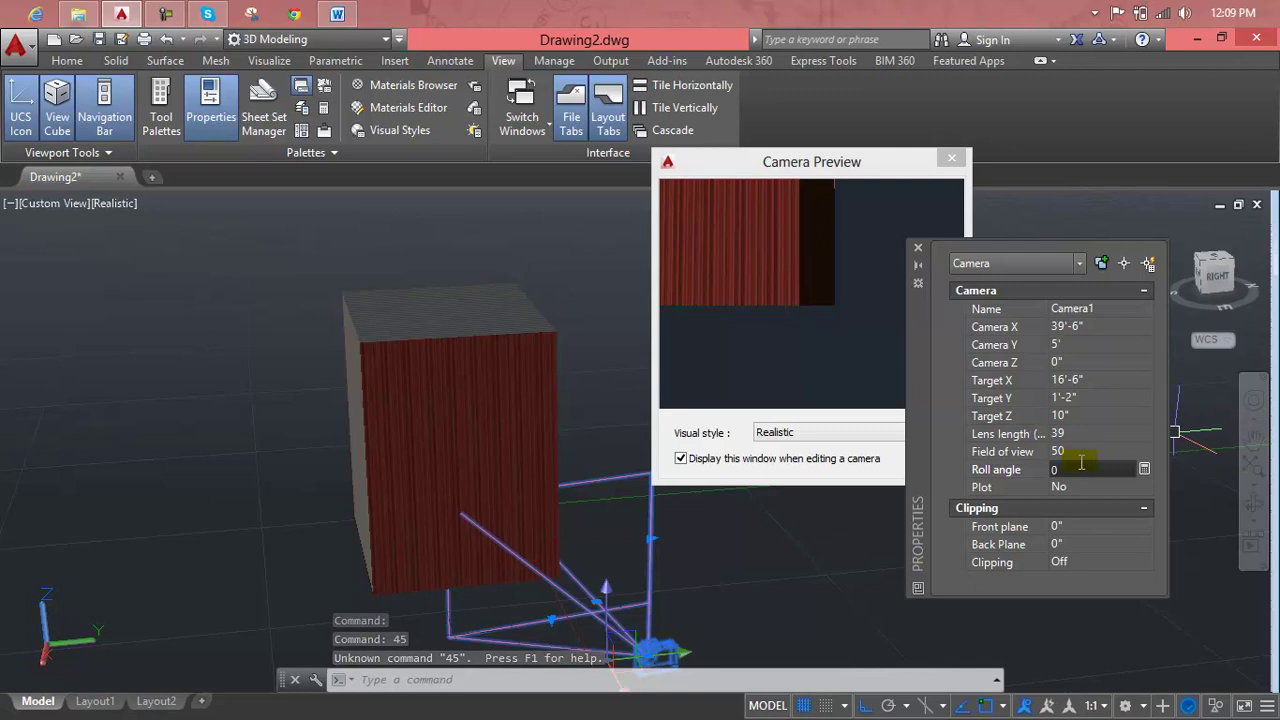
pyautogui.press('BackSpace')
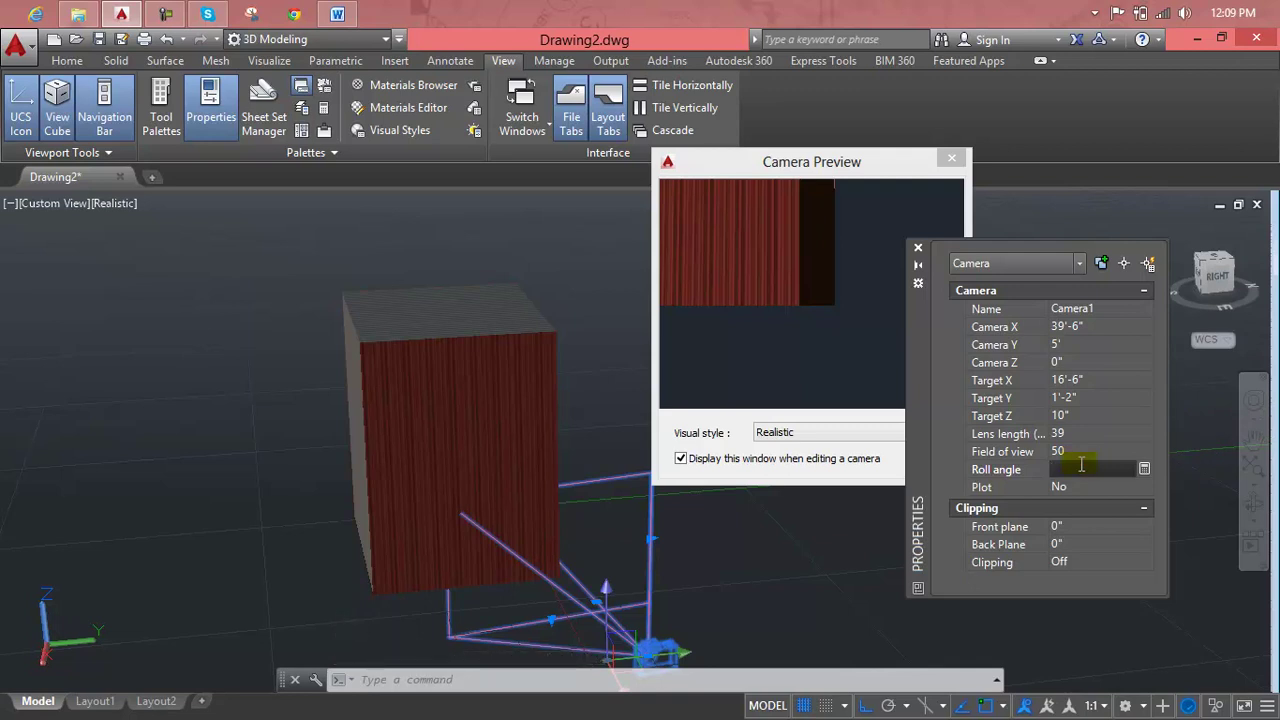
pyautogui.write('45')
pyautogui.press('Return')
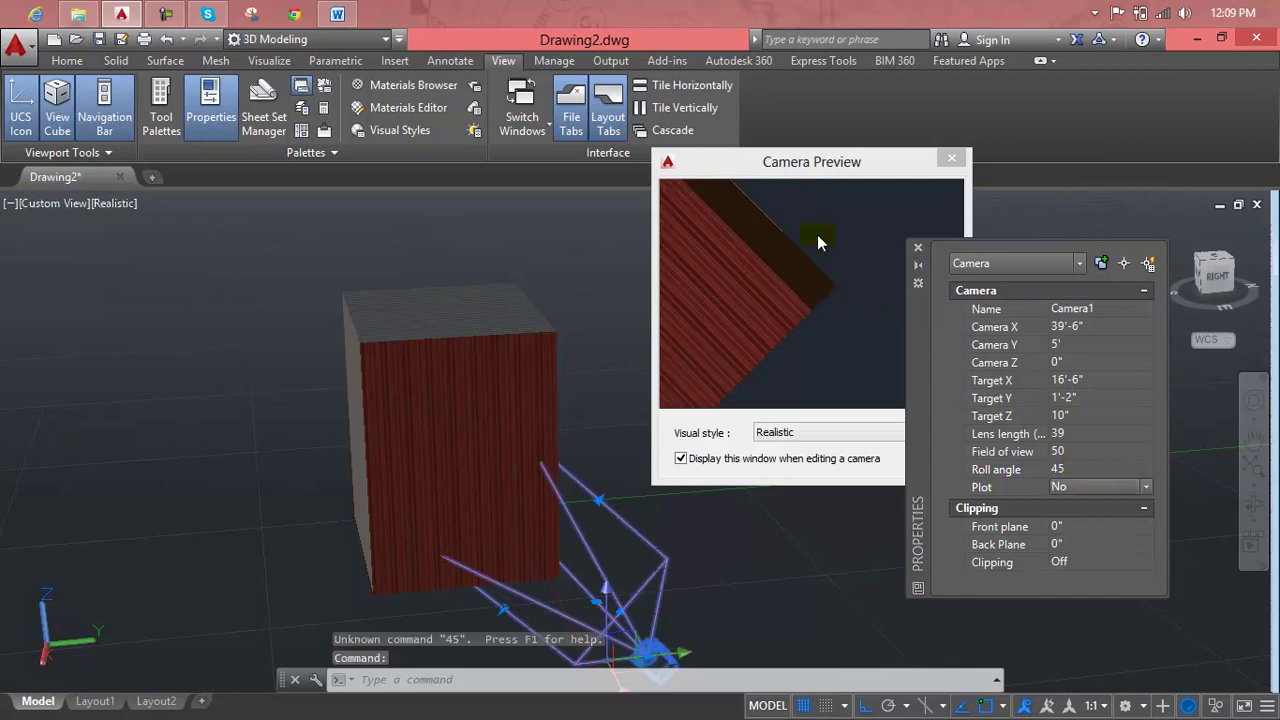
pyautogui.click(1070, 469)
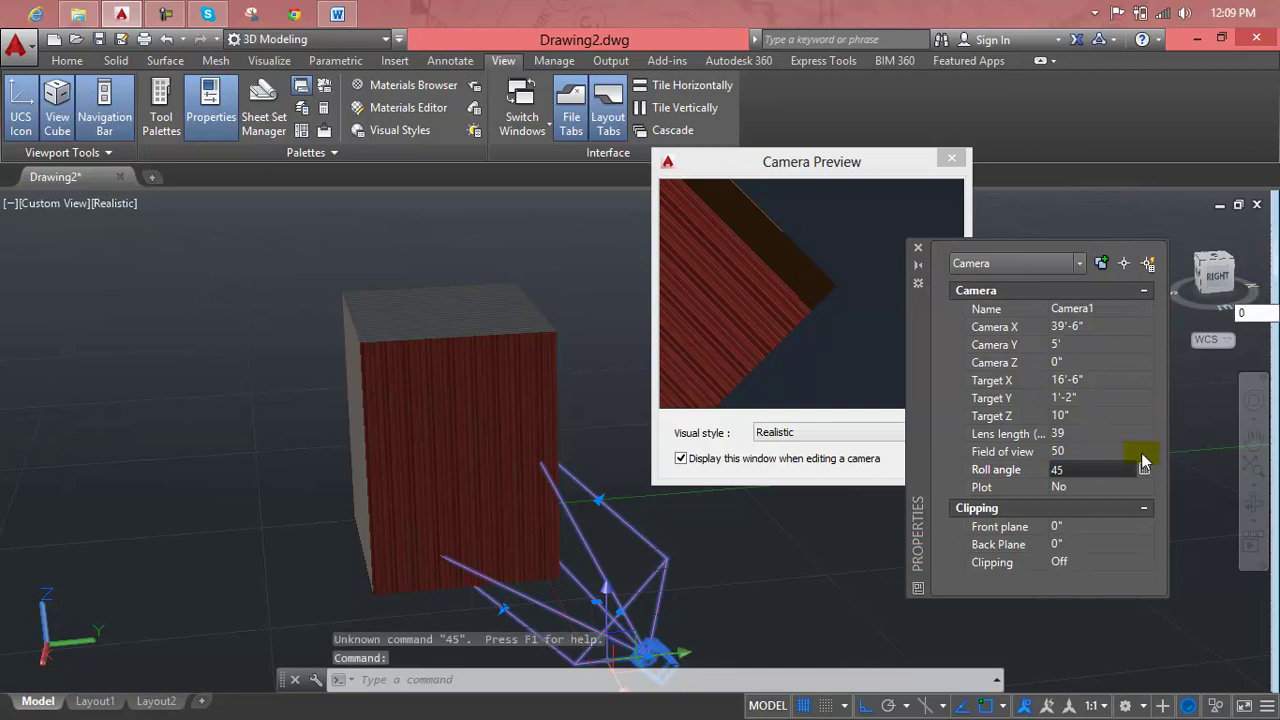
pyautogui.doubleClick(1110, 471)
pyautogui.write('0')
pyautogui.press('Return')
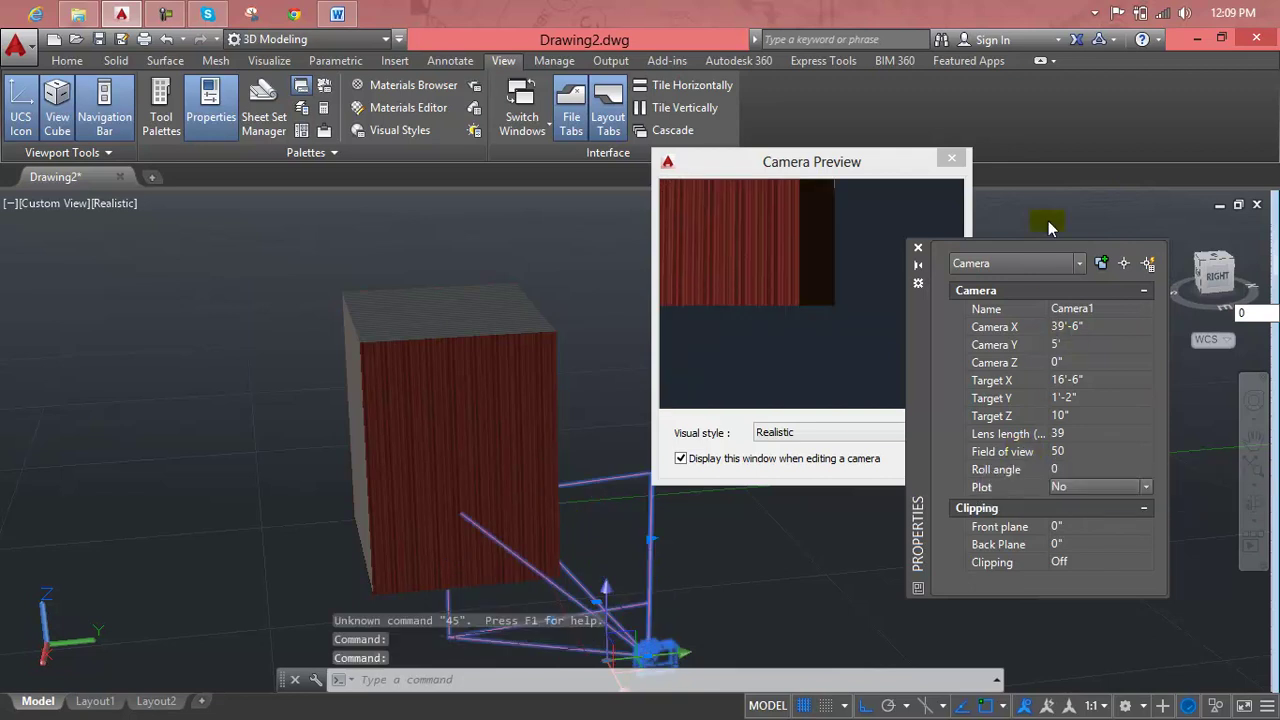
# - Close the Properties palette and Camera Preview, and show the Visualize tab
pyautogui.click(918, 249)
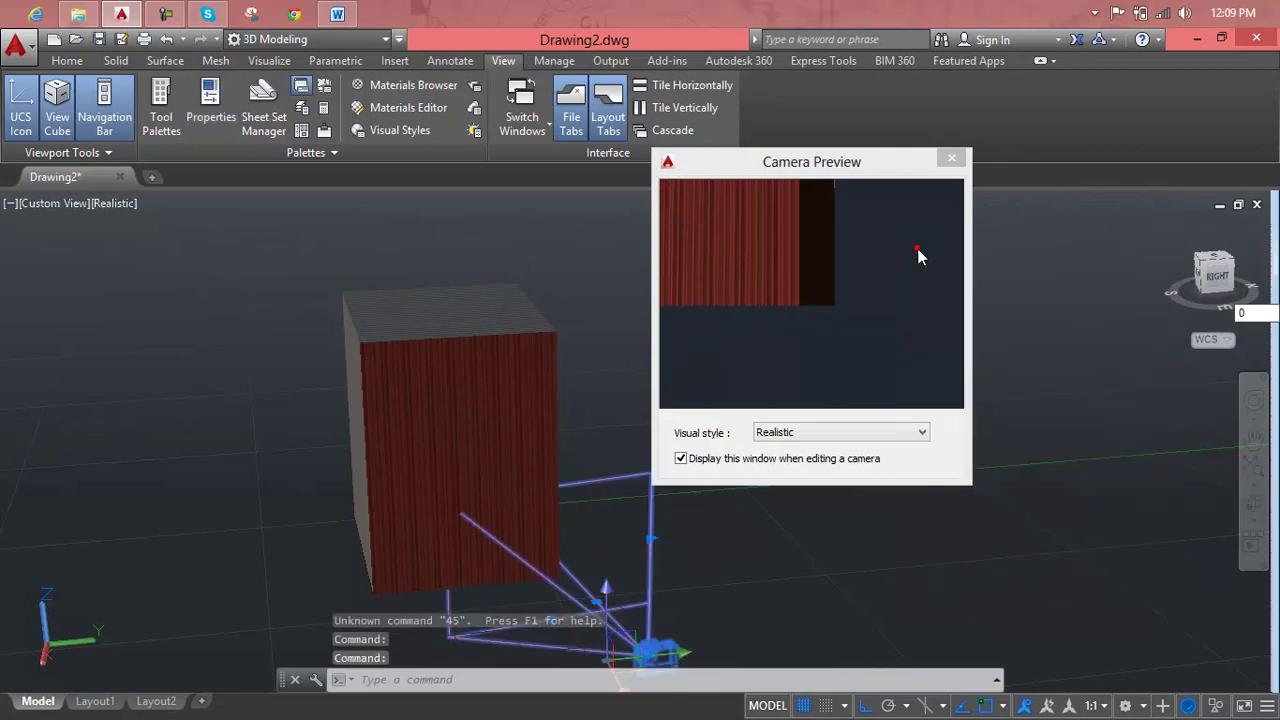
pyautogui.click(952, 157)
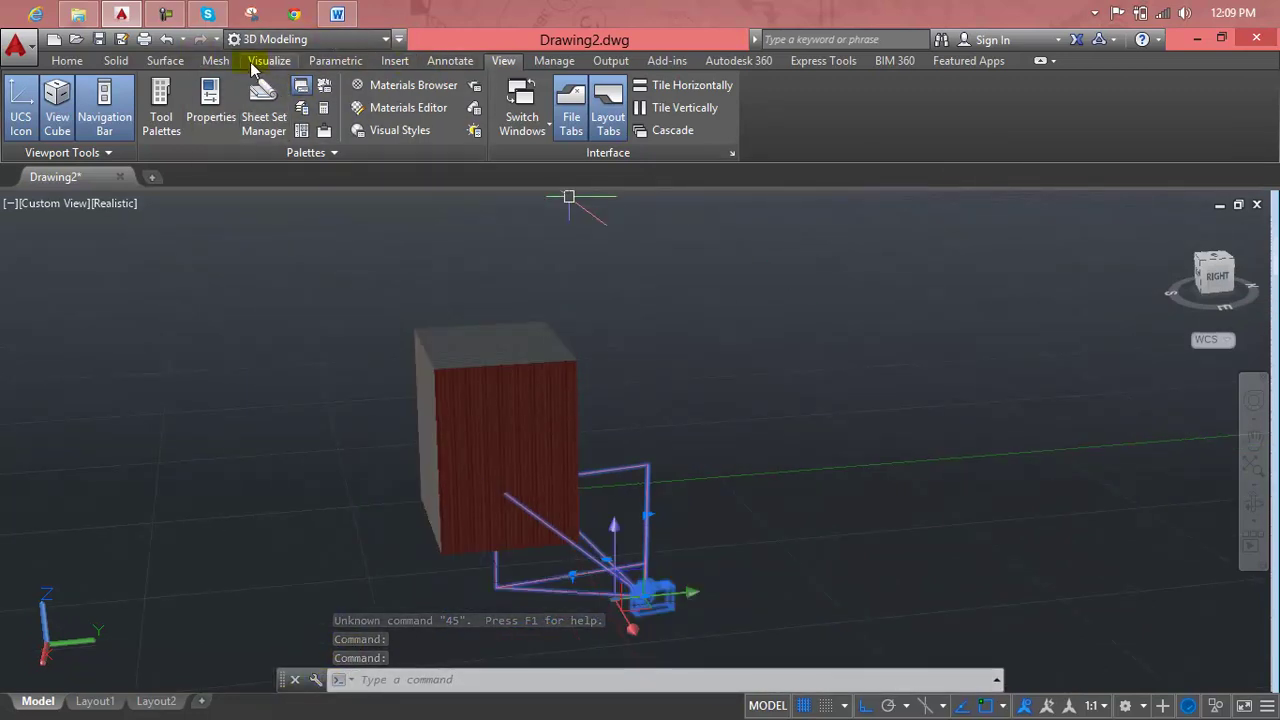
pyautogui.click(251, 59)
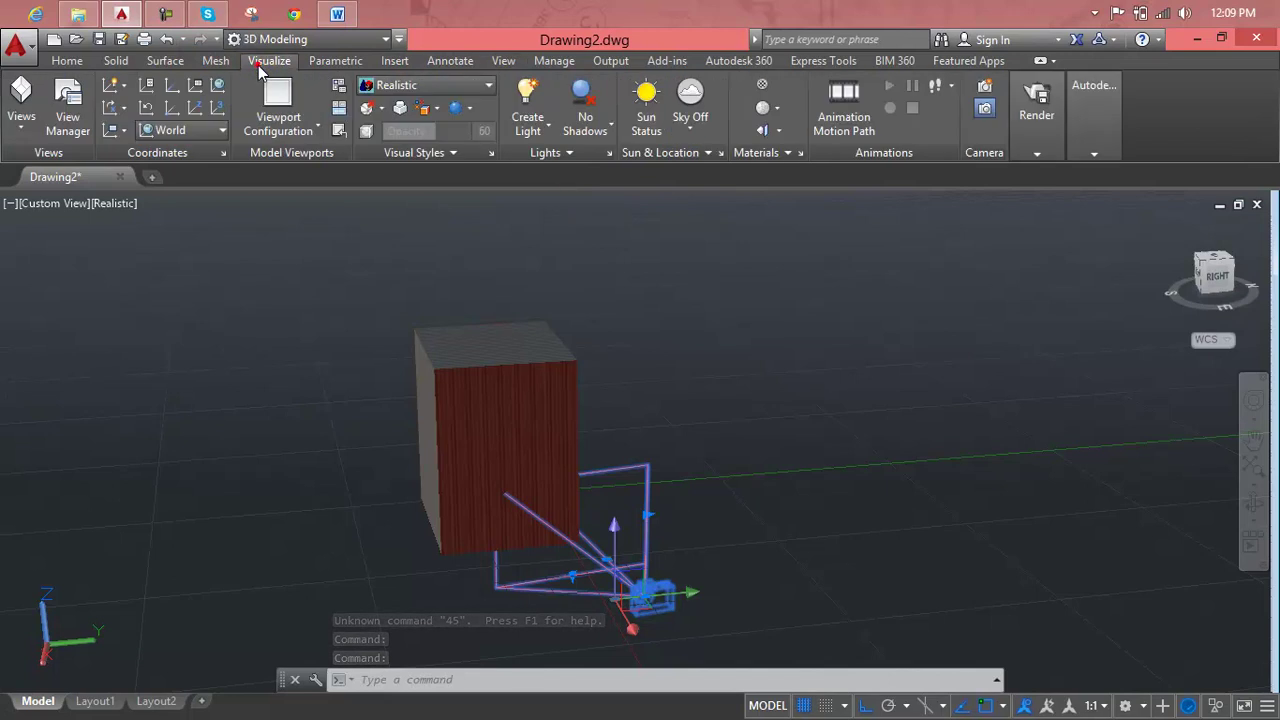
# - Create a second camera at the upper left aimed at the box, then close its preview
pyautogui.click(982, 88)
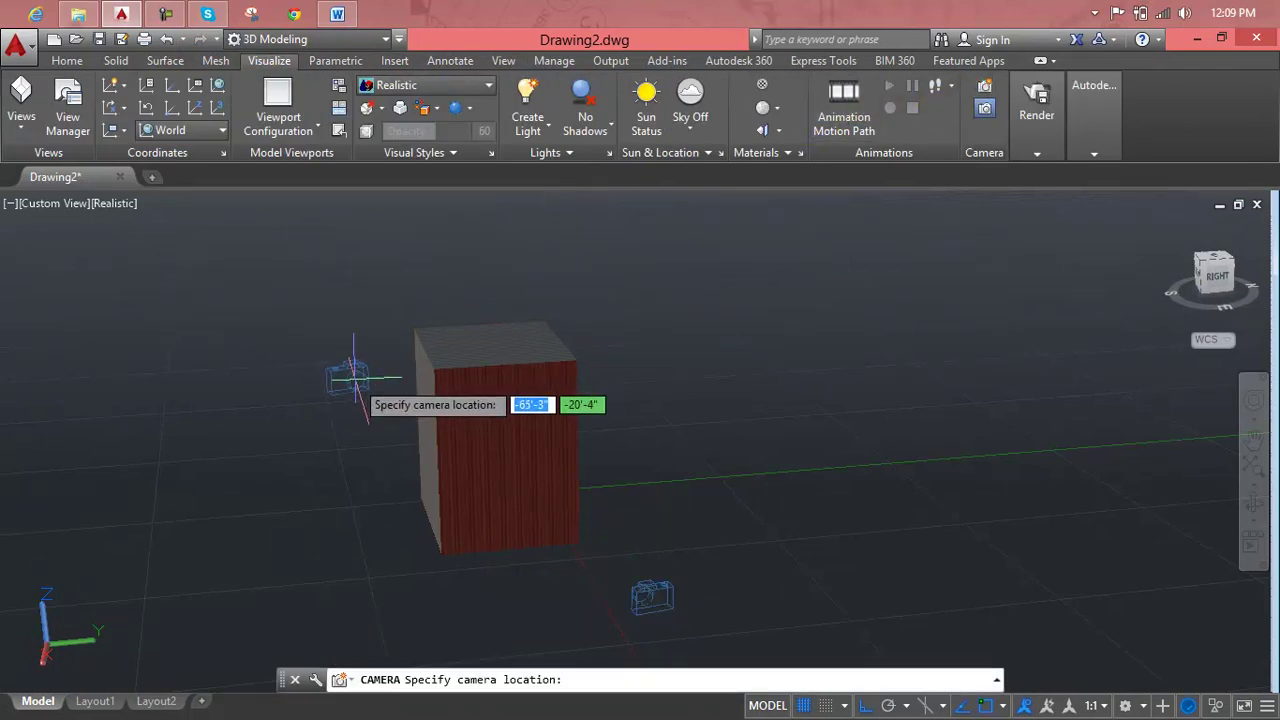
pyautogui.click(257, 232)
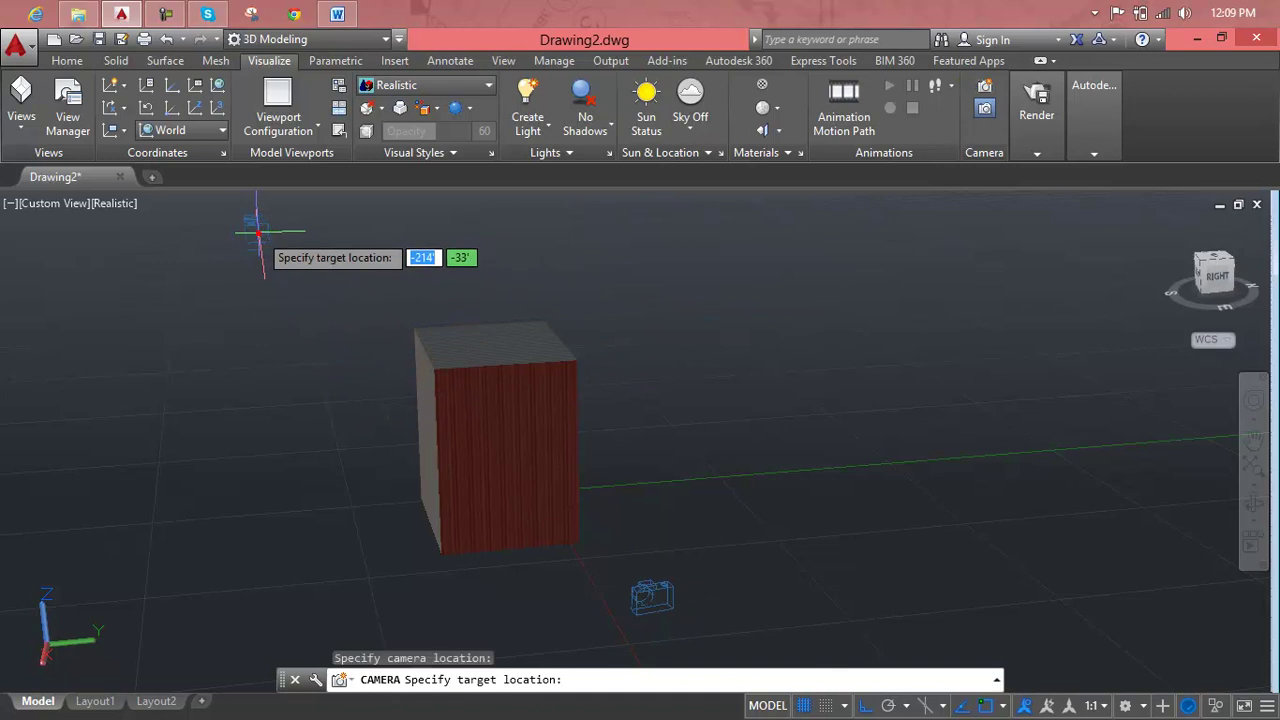
pyautogui.click(437, 353)
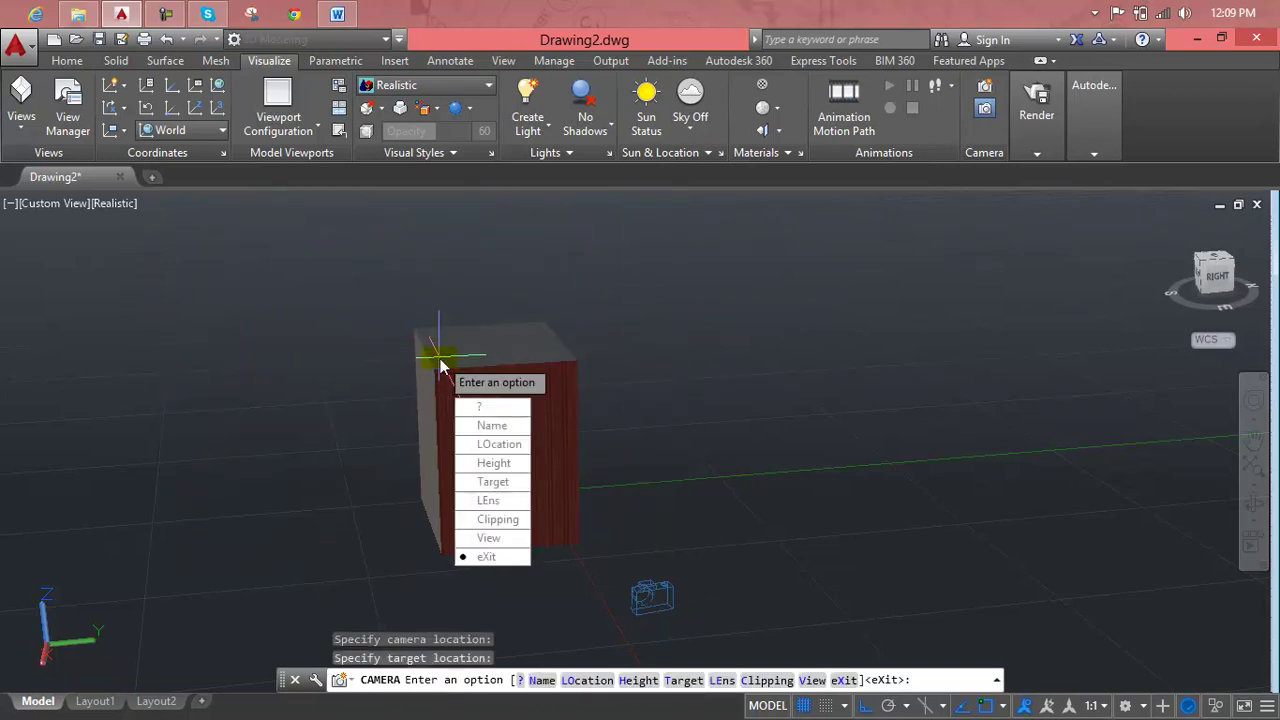
pyautogui.press('Return')
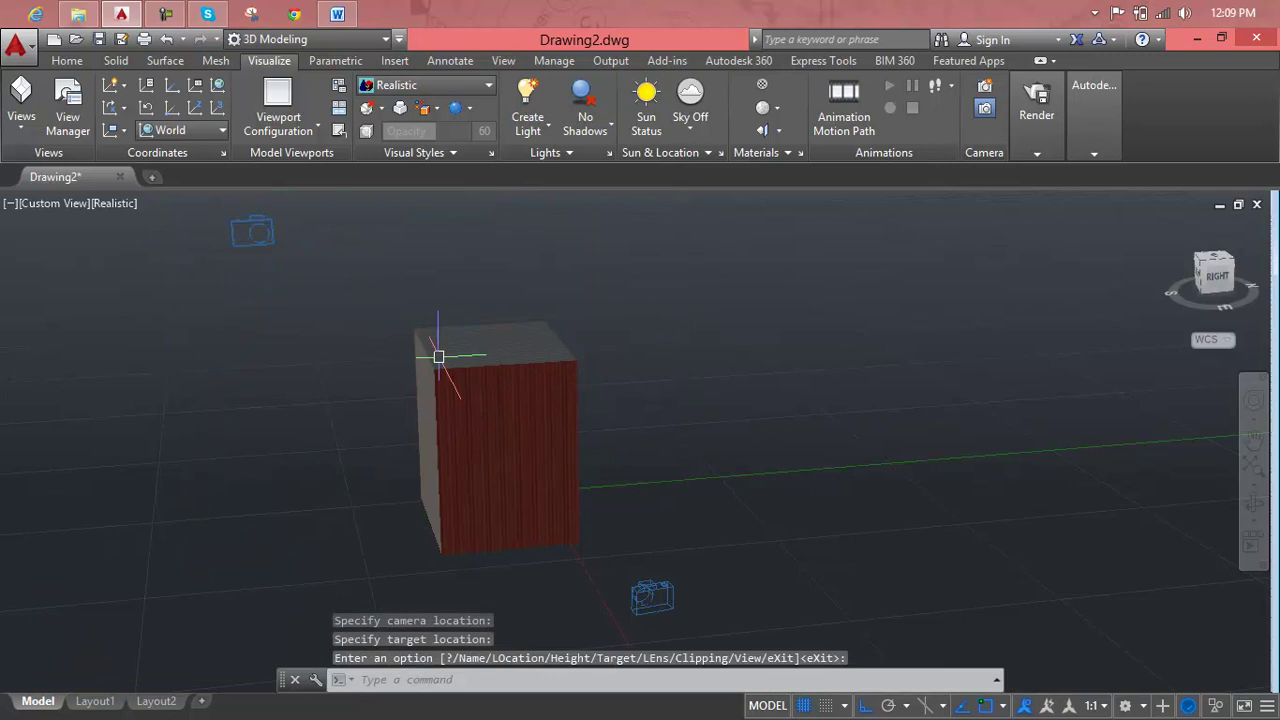
pyautogui.click(257, 233)
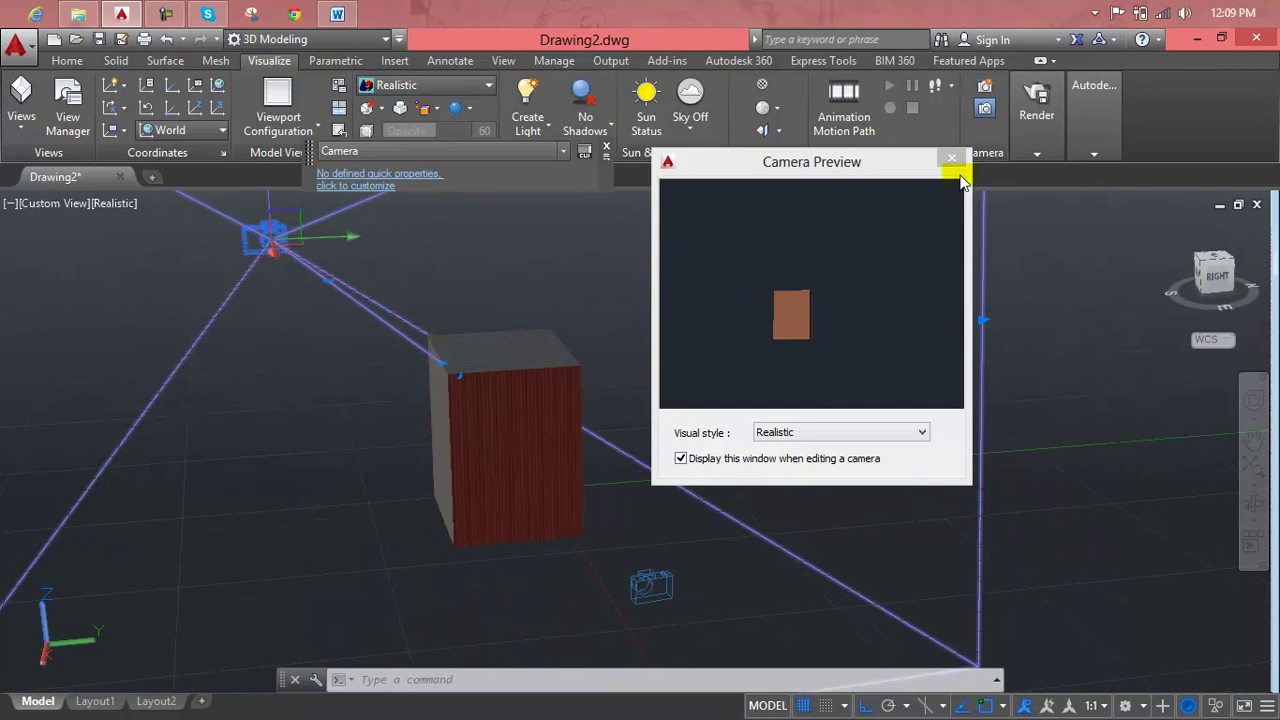
pyautogui.click(953, 160)
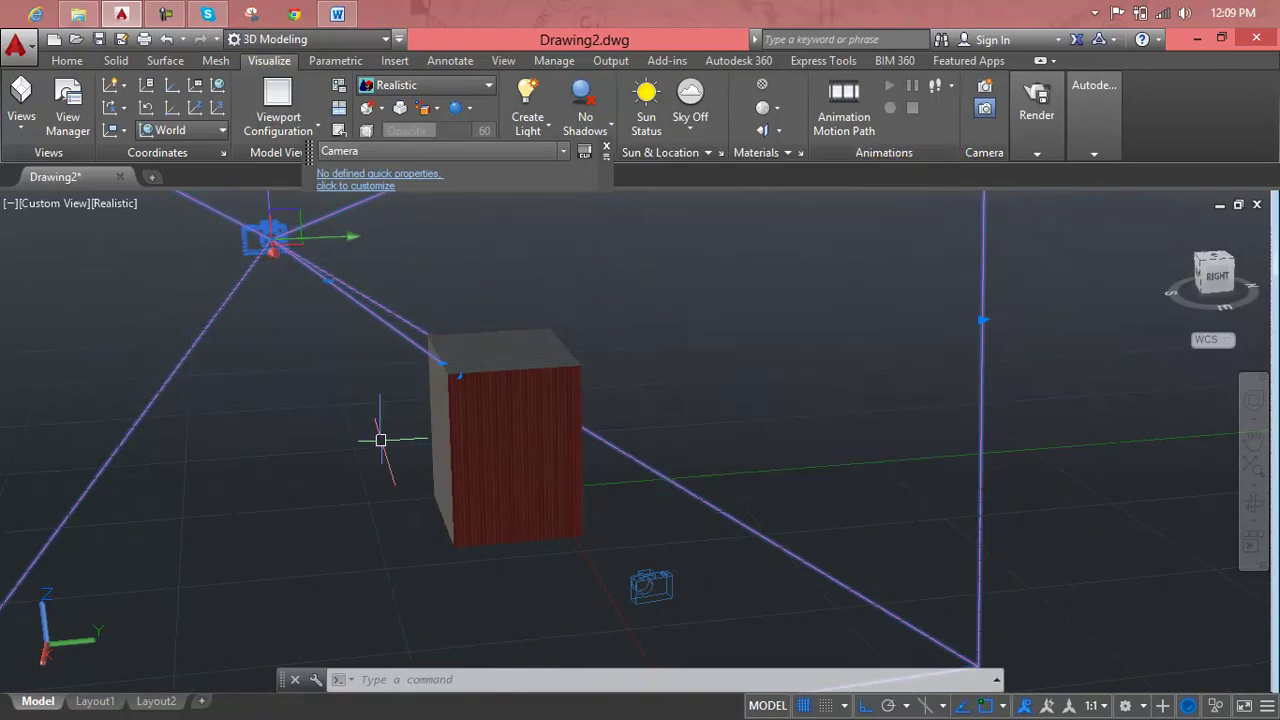
# - Orbit around the box and stretch the new camera toward it twice, then recenter the view
pyautogui.moveTo(436, 435)
pyautogui.keyDown('shift'); pyautogui.mouseDown(button='middle')
pyautogui.moveTo(449, 450)
pyautogui.moveTo(666, 477)
pyautogui.moveTo(768, 437)
pyautogui.mouseUp(button='middle'); pyautogui.keyUp('shift')
pyautogui.press('Escape')
pyautogui.scroll(-2, 561, 478)
pyautogui.scroll(-2, 561, 478)
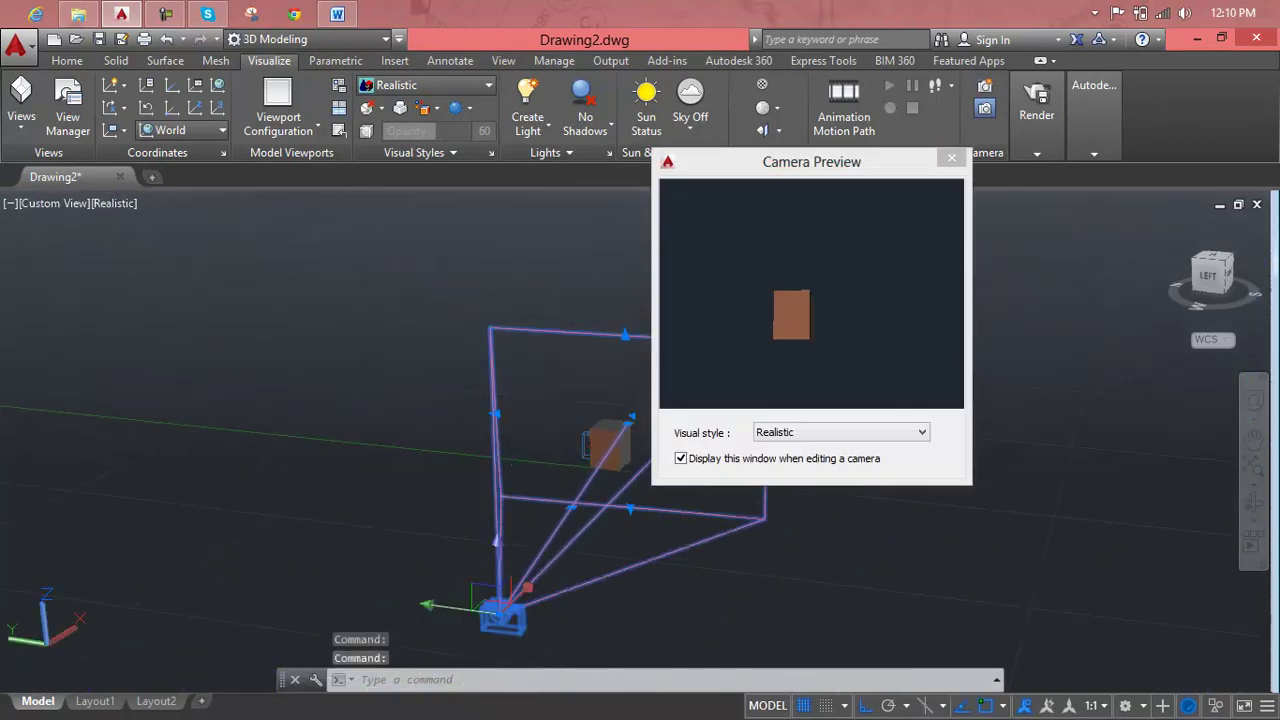
pyautogui.click(500, 620)
pyautogui.click(524, 596)
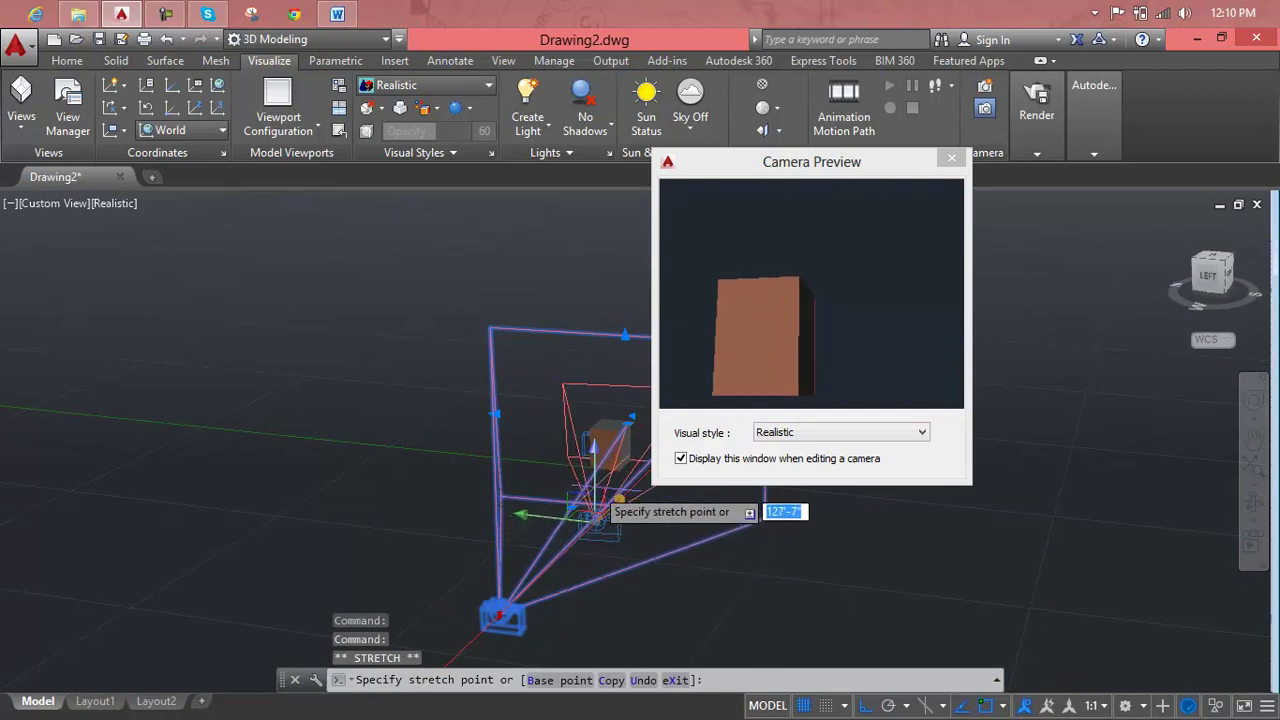
pyautogui.click(598, 515)
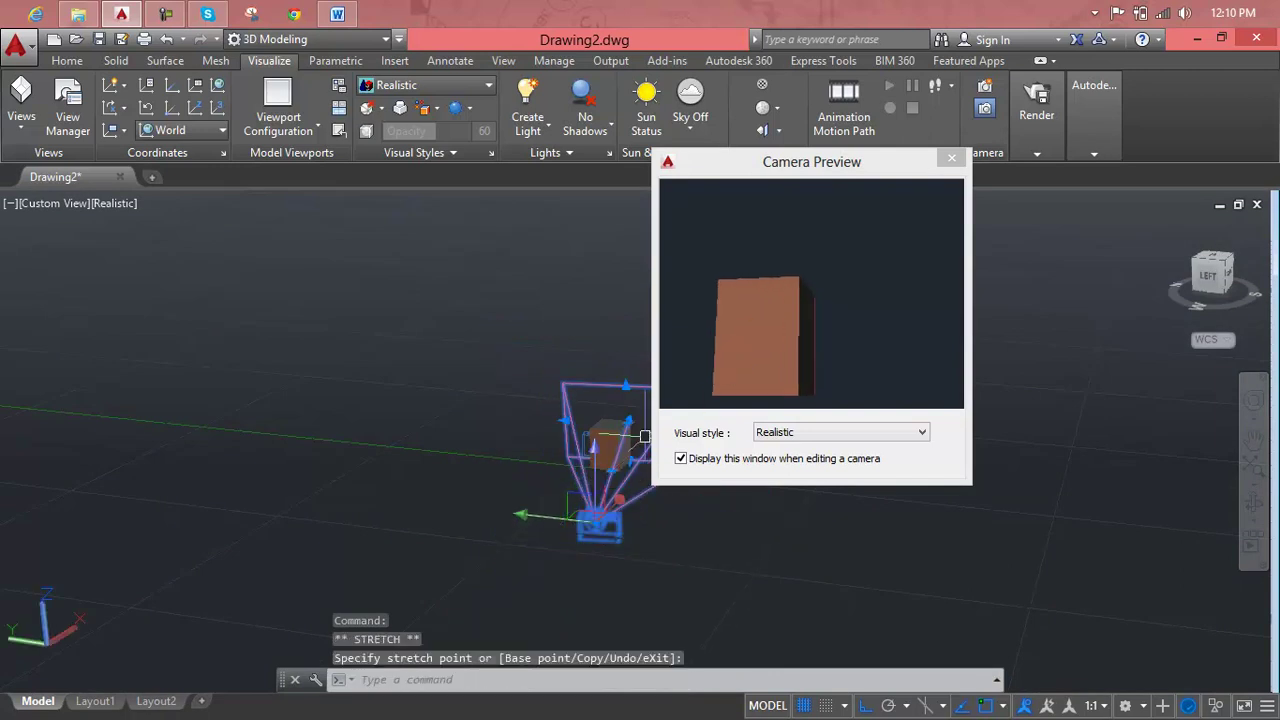
pyautogui.click(625, 386)
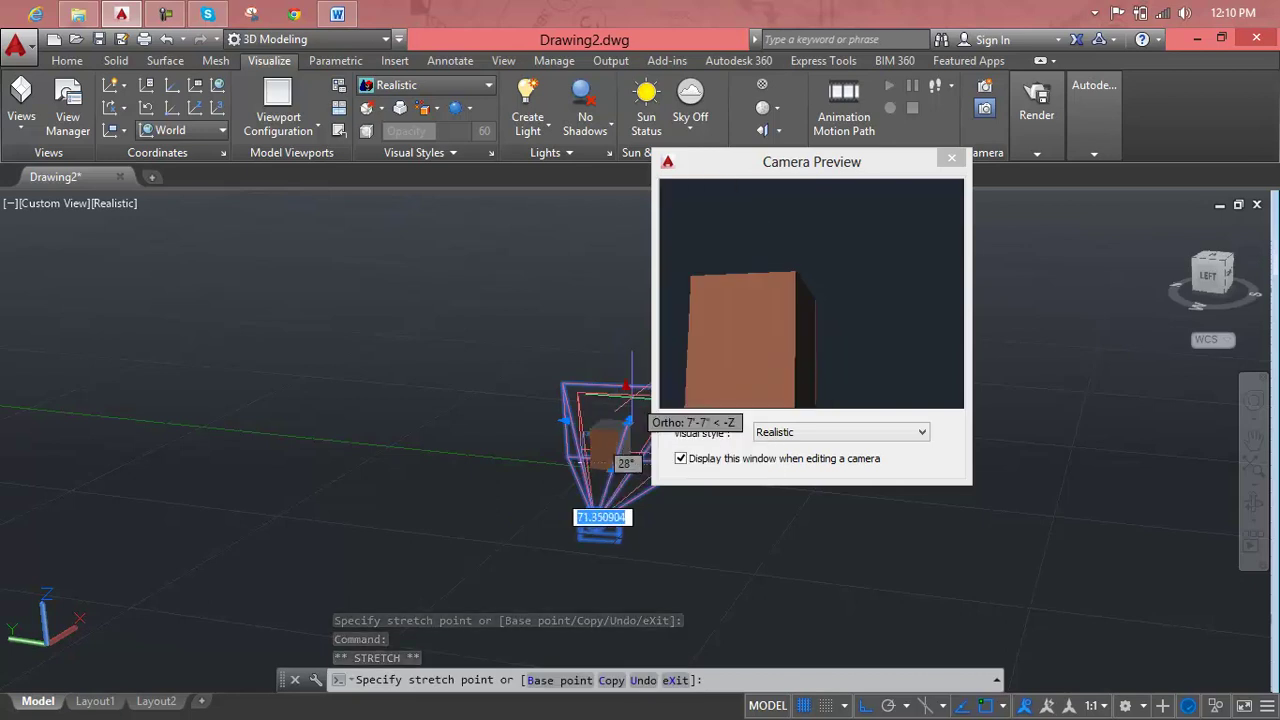
pyautogui.click(638, 420)
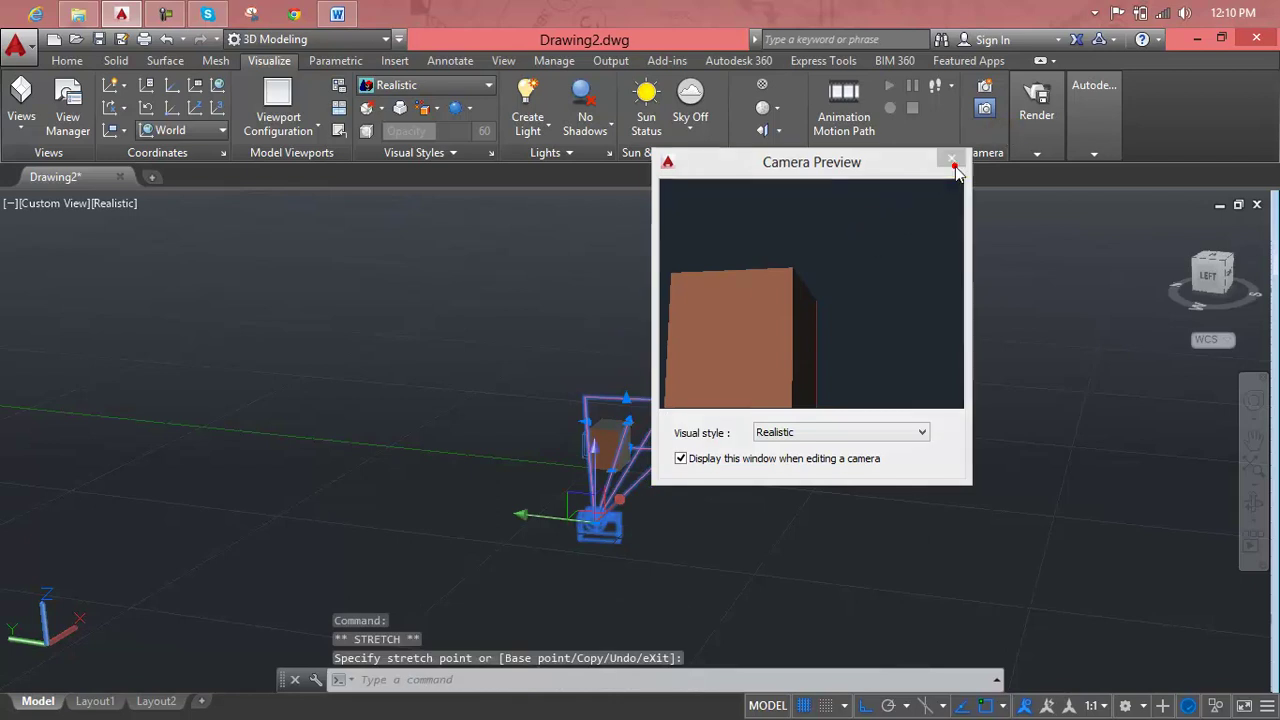
pyautogui.click(952, 159)
pyautogui.moveTo(726, 480)
pyautogui.mouseDown(button='middle')
pyautogui.moveTo(666, 491)
pyautogui.moveTo(711, 460)
pyautogui.moveTo(738, 462)
pyautogui.moveTo(563, 459)
pyautogui.moveTo(534, 529)
pyautogui.moveTo(409, 509)
pyautogui.moveTo(366, 451)
pyautogui.moveTo(360, 471)
pyautogui.mouseUp(button='middle')
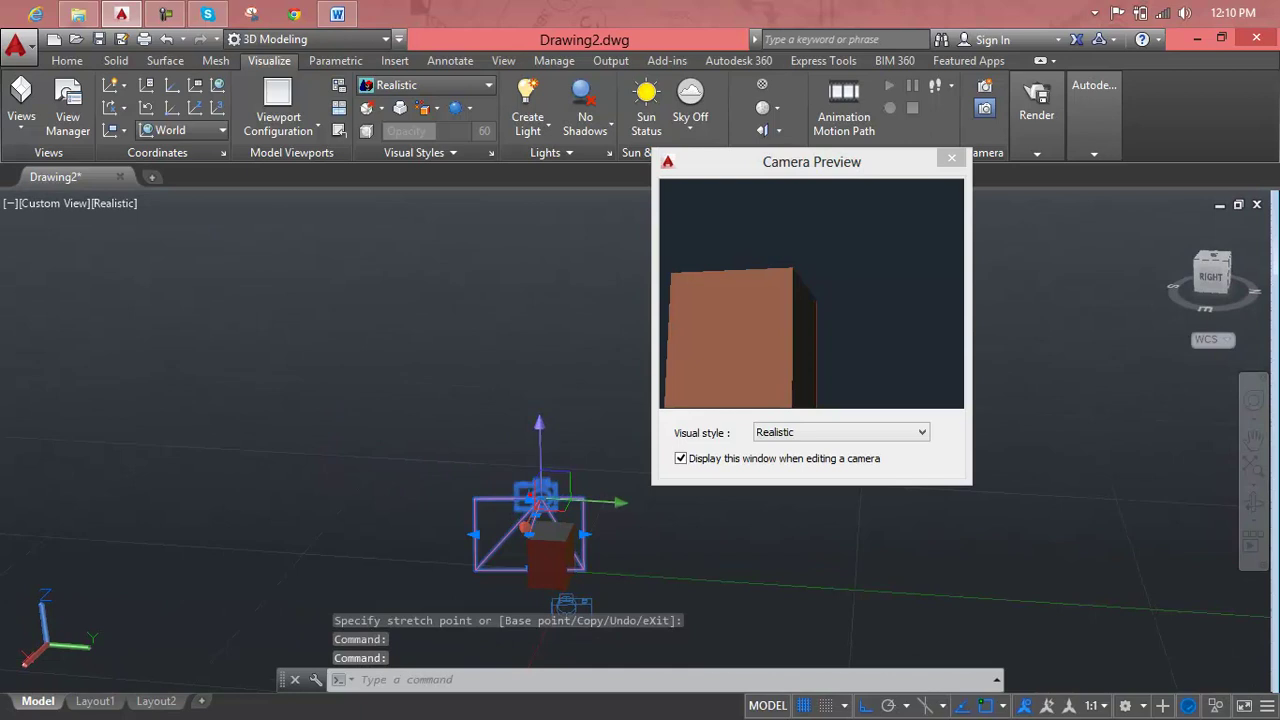
# - Select the camera below the box and close its Camera Preview
pyautogui.click(540, 495)
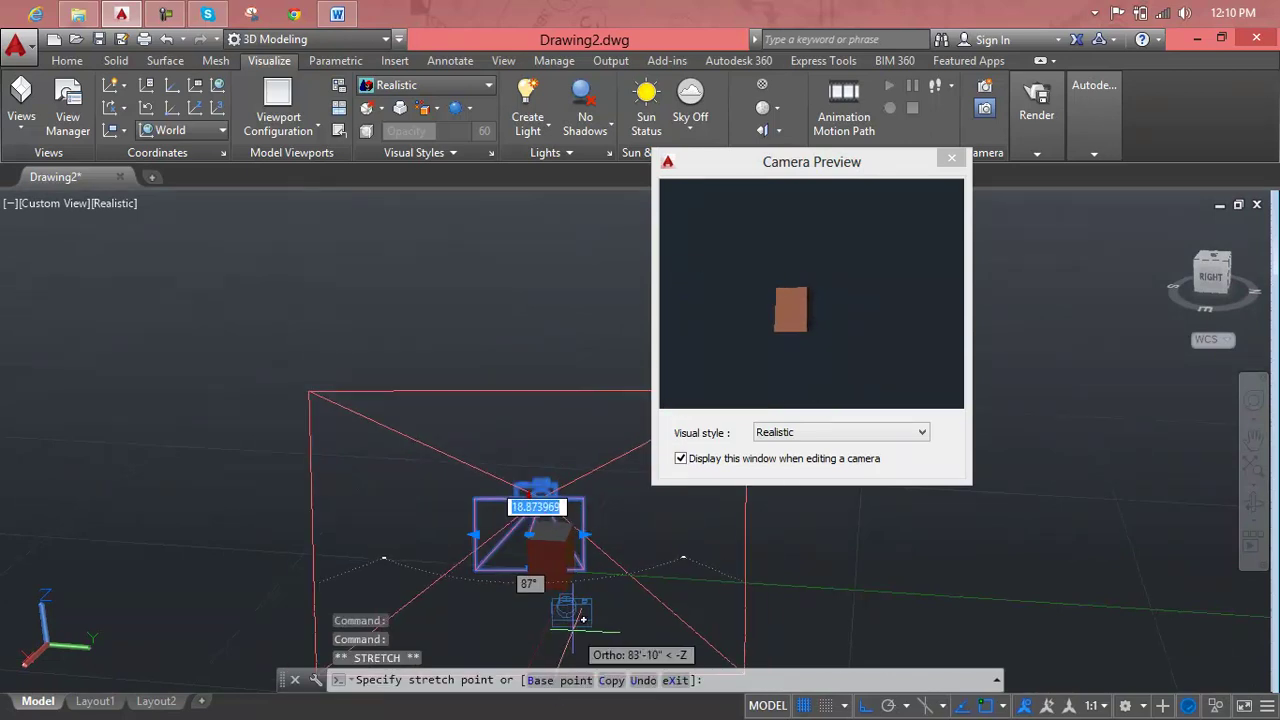
pyautogui.write('1')
pyautogui.press('Escape')
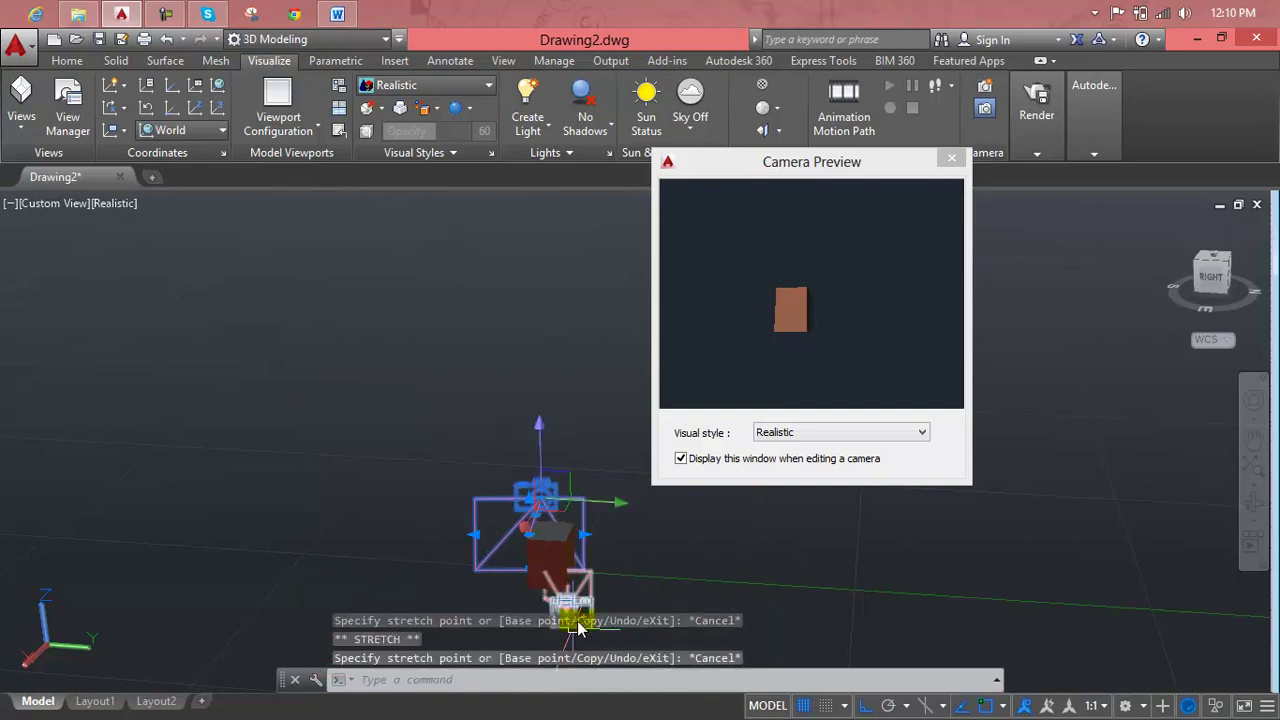
pyautogui.doubleClick(577, 607)
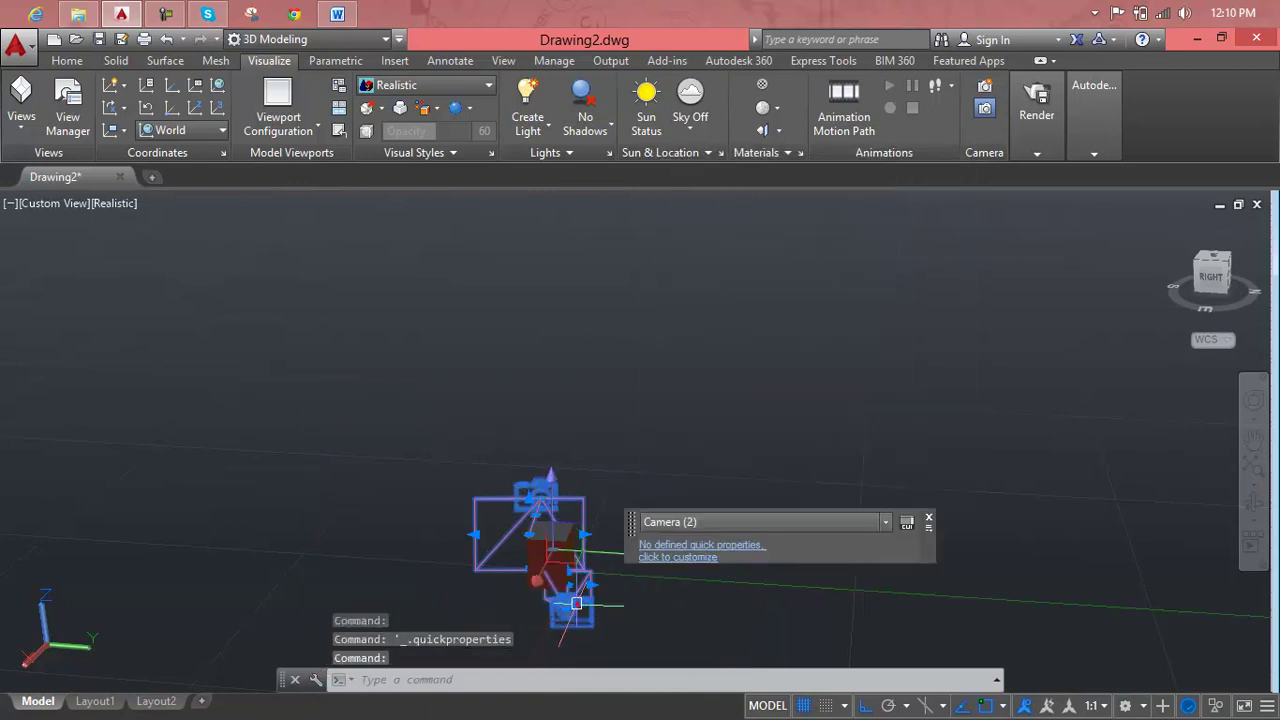
pyautogui.press('Escape')
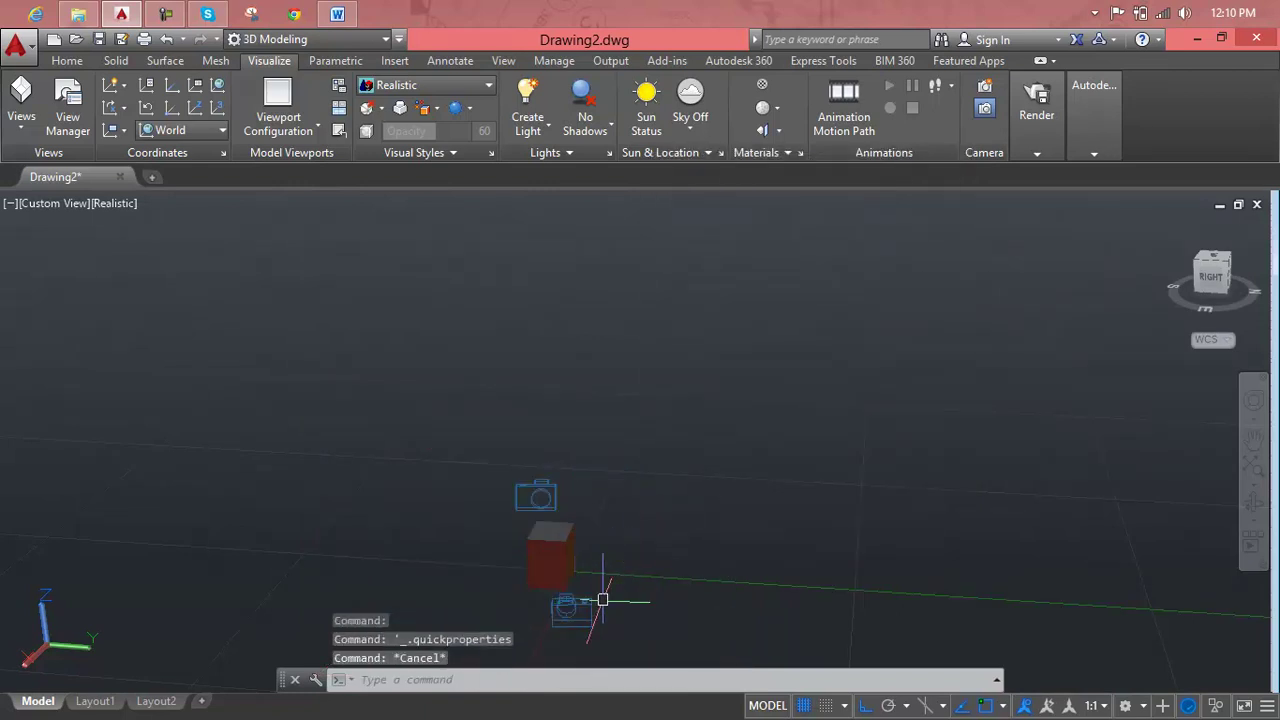
pyautogui.click(605, 600)
pyautogui.press('Escape')
pyautogui.click(578, 605)
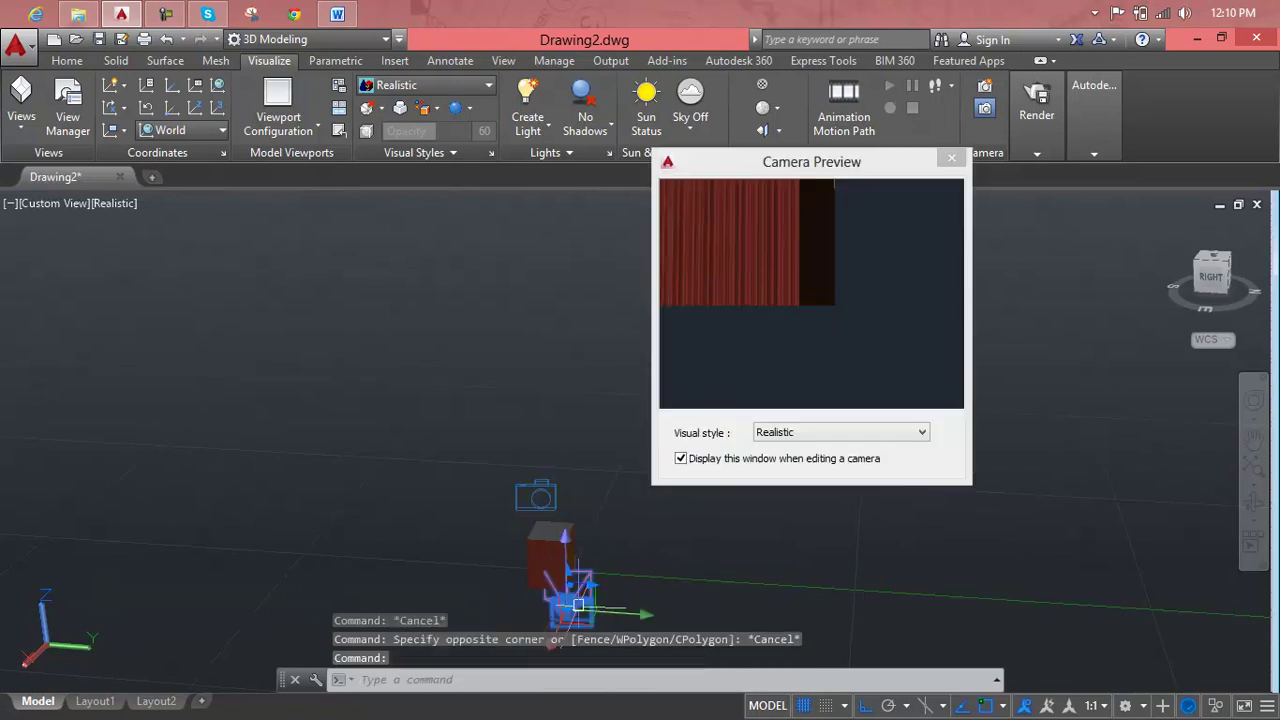
pyautogui.click(951, 158)
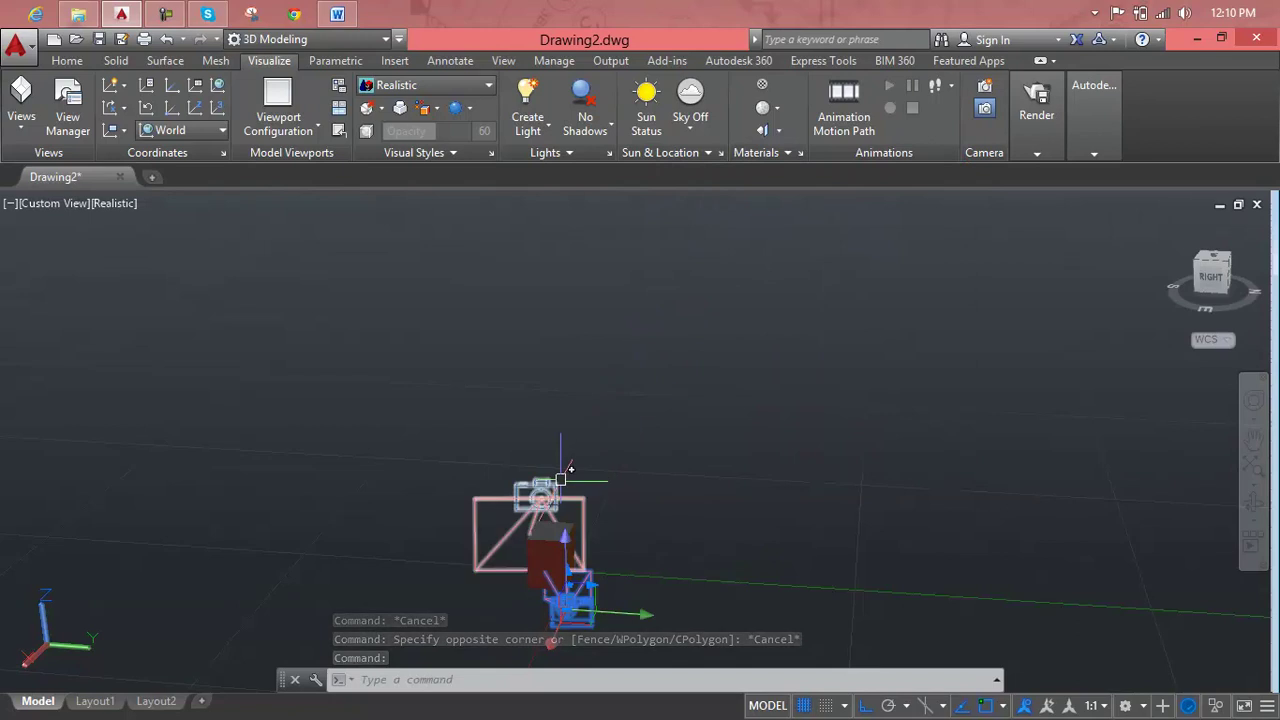
# - Delete both cameras, undo the deletion, and toggle camera glyph display off and on
pyautogui.click(560, 480)
pyautogui.press('Delete')
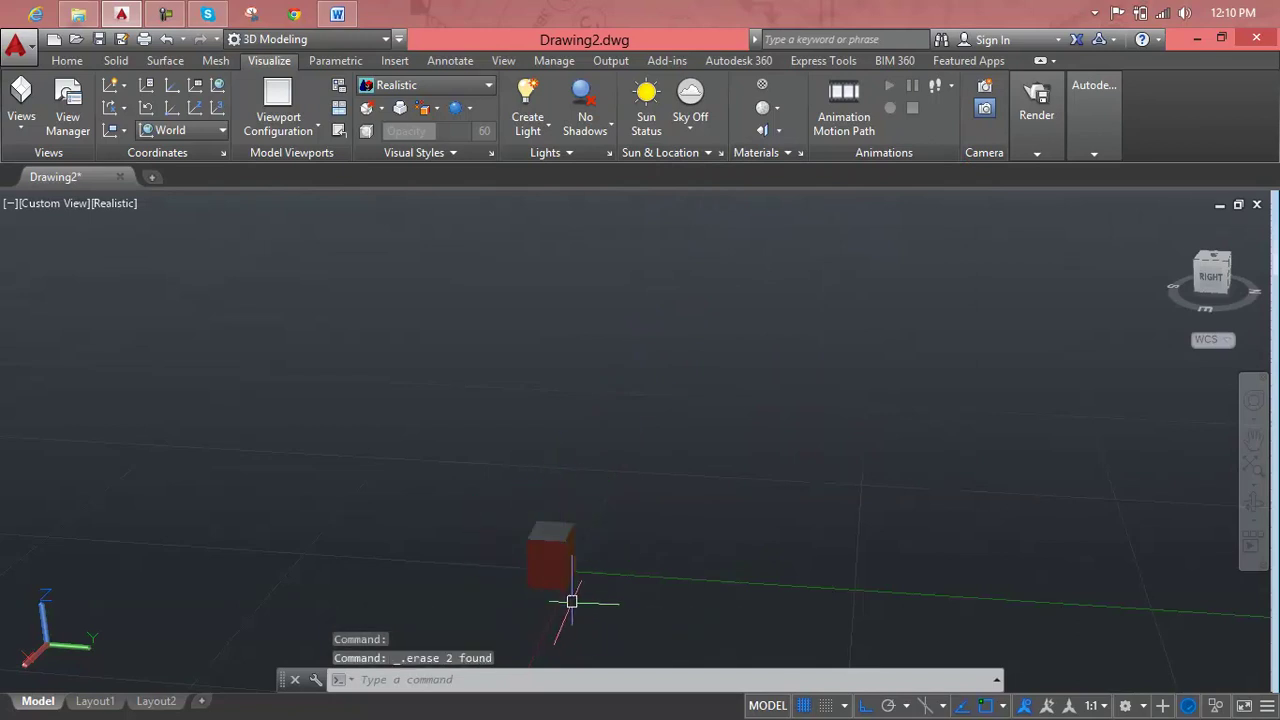
pyautogui.hotkey('ctrl', 'z')
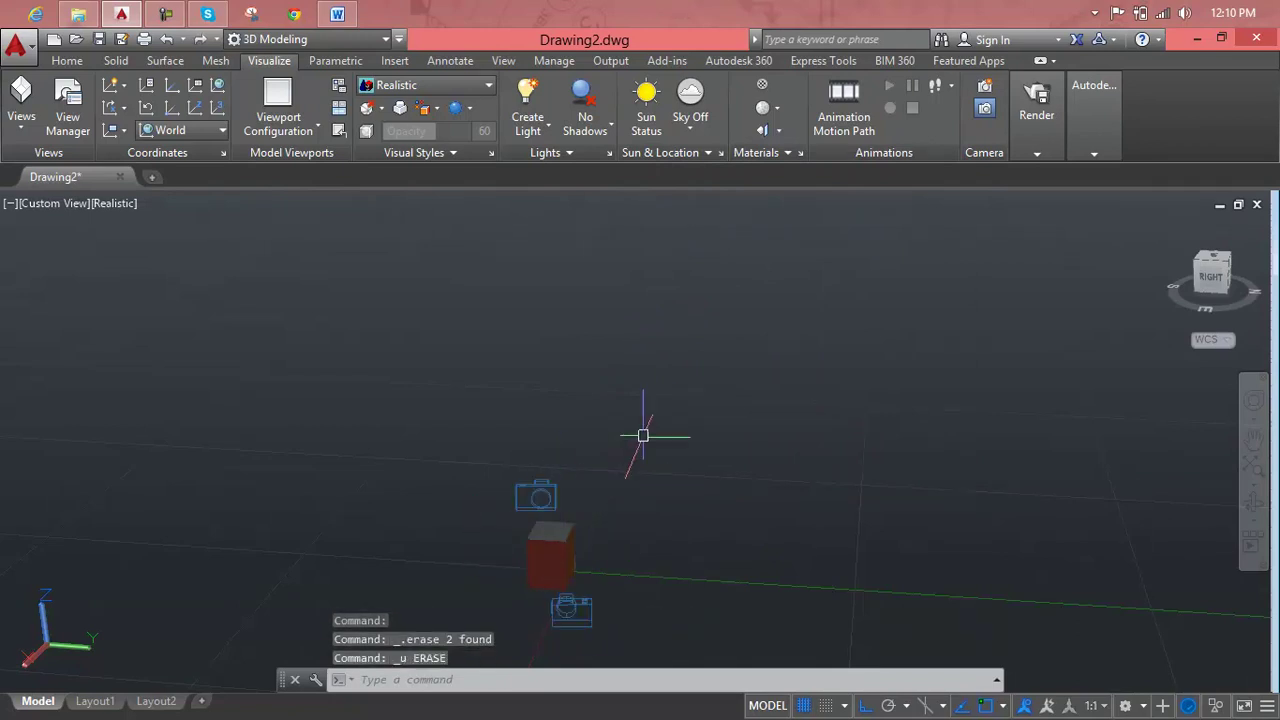
pyautogui.click(985, 110)
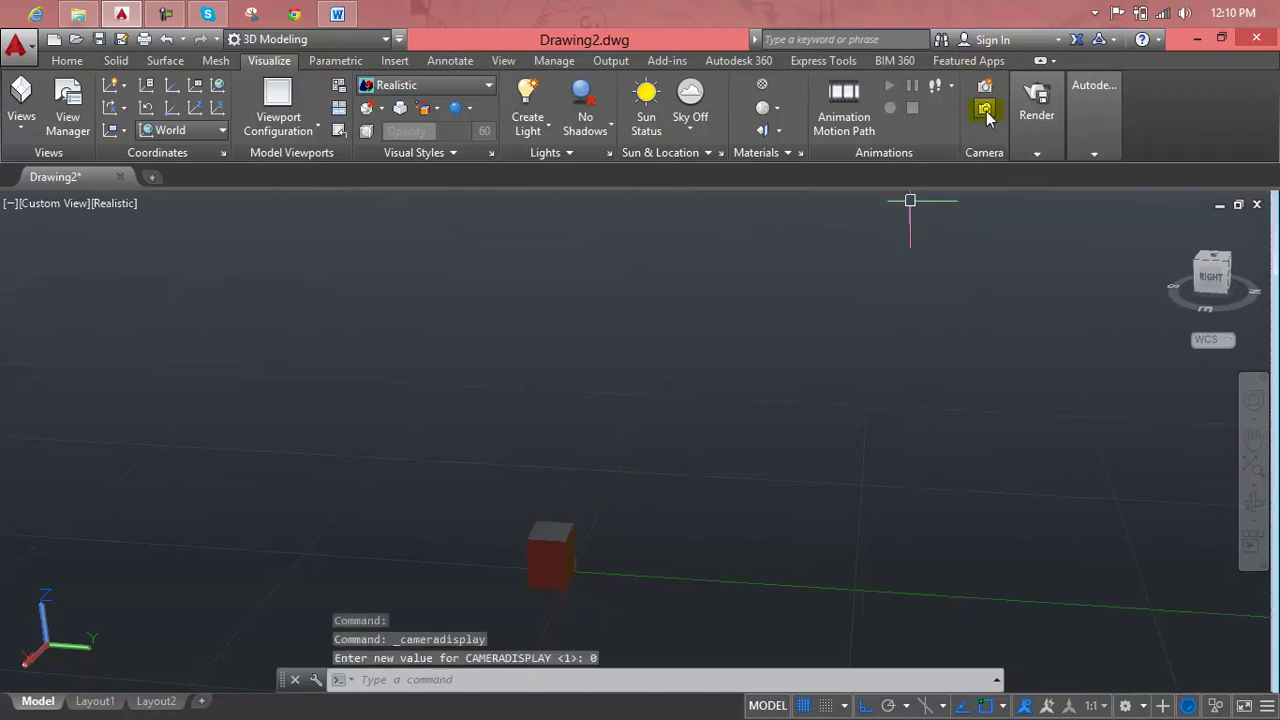
pyautogui.click(985, 110)
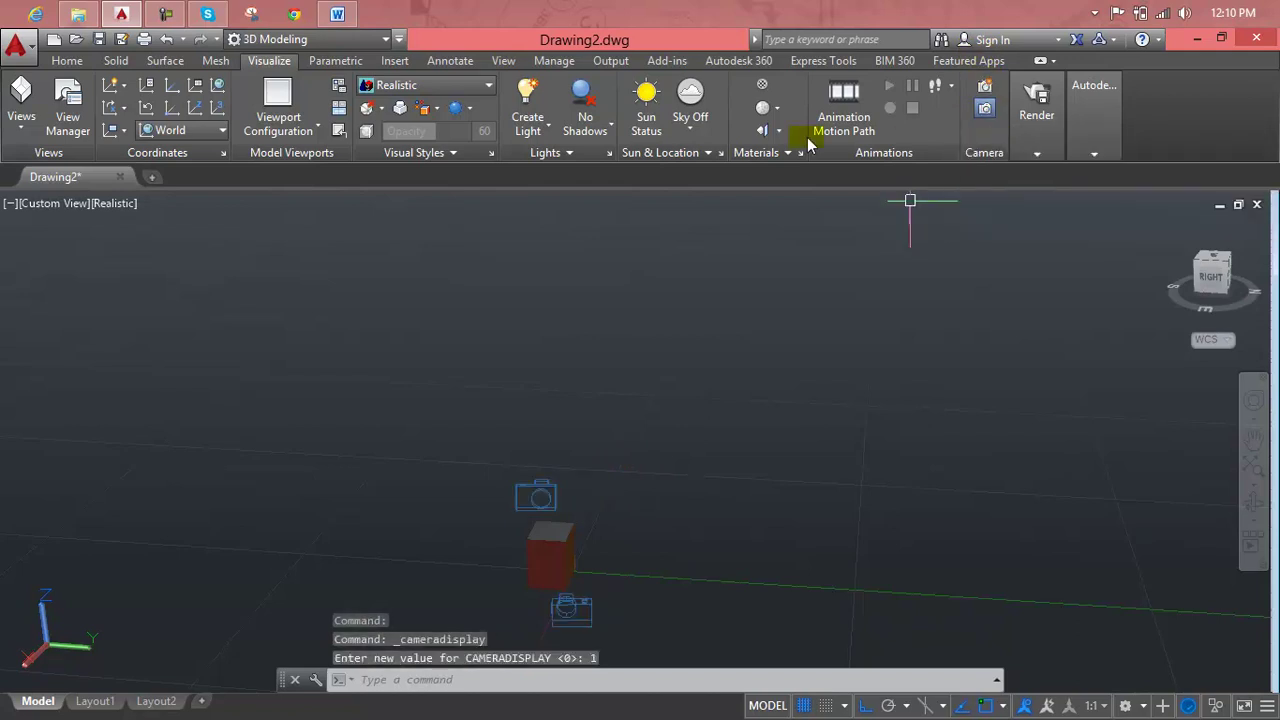
# - Erase the upper camera and then the lower one, and orbit in on the box
pyautogui.click(535, 496)
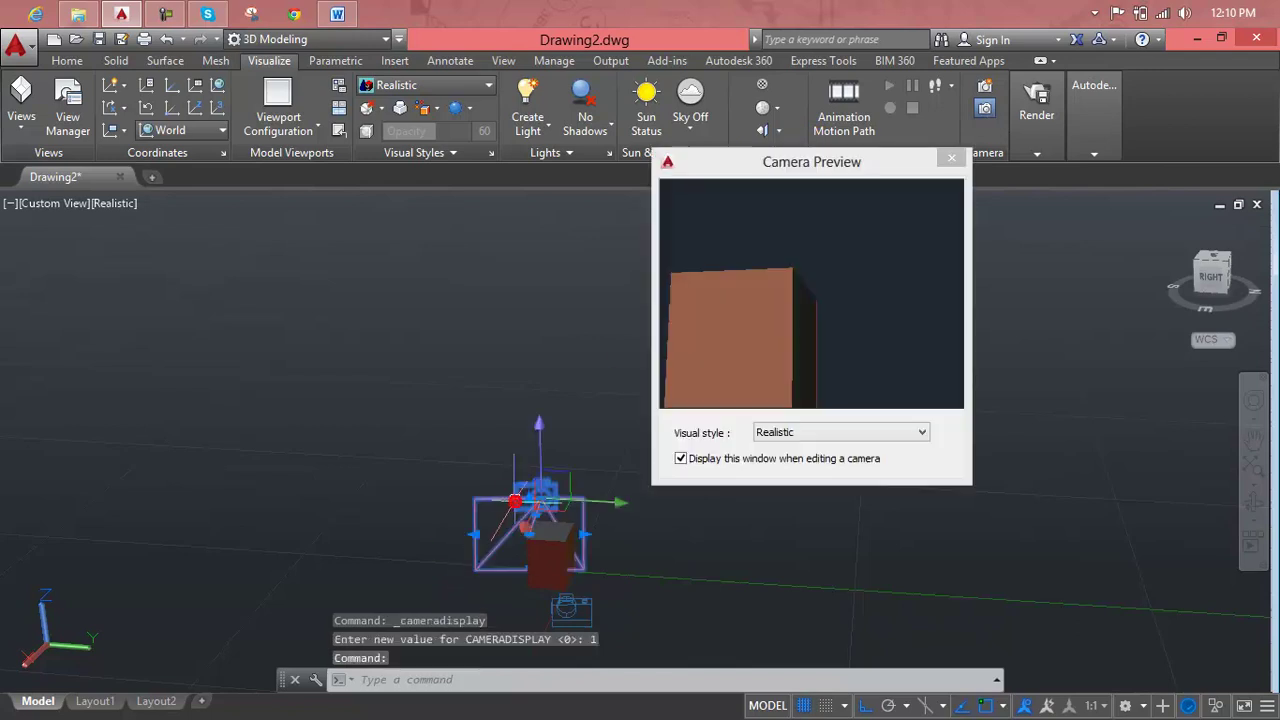
pyautogui.press('Delete')
pyautogui.click(571, 607)
pyautogui.press('Delete')
pyautogui.keyDown('shift'); pyautogui.moveTo(571, 563); pyautogui.dragTo(718, 465, button='middle'); pyautogui.keyUp('shift')
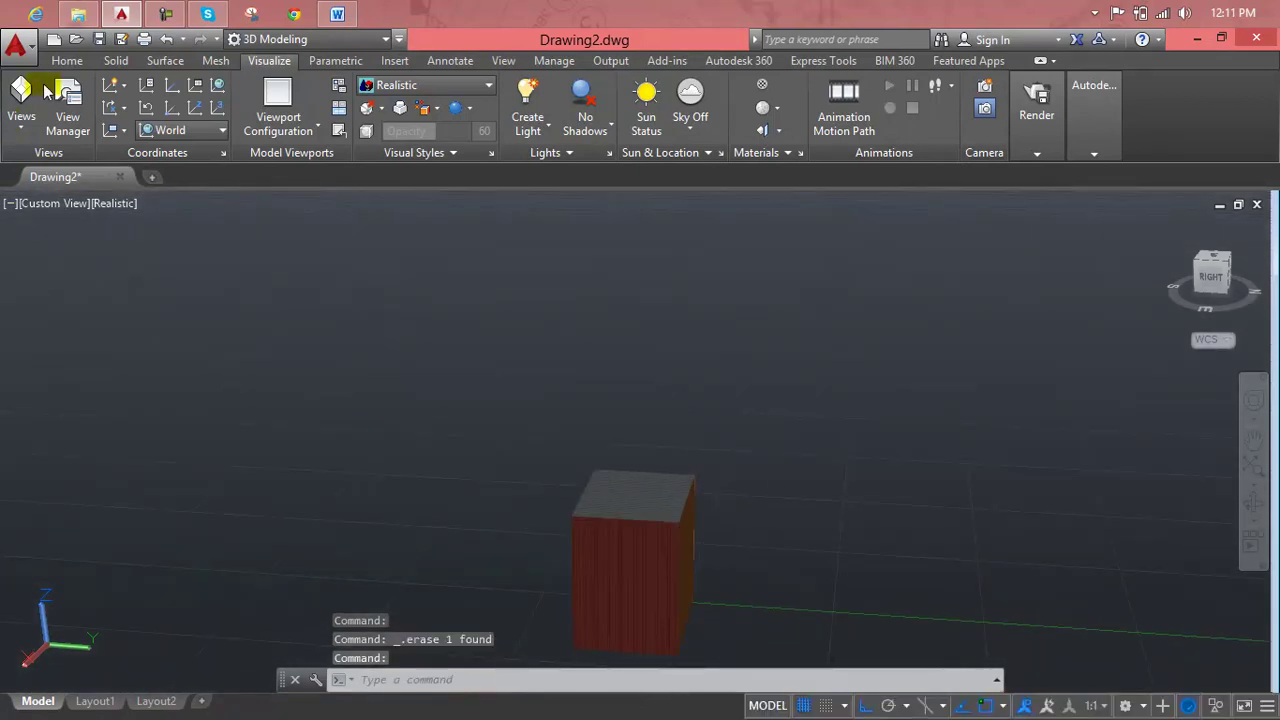
# - Choose the Top preset view and open the Animation Motion Path settings
pyautogui.click(73, 205)
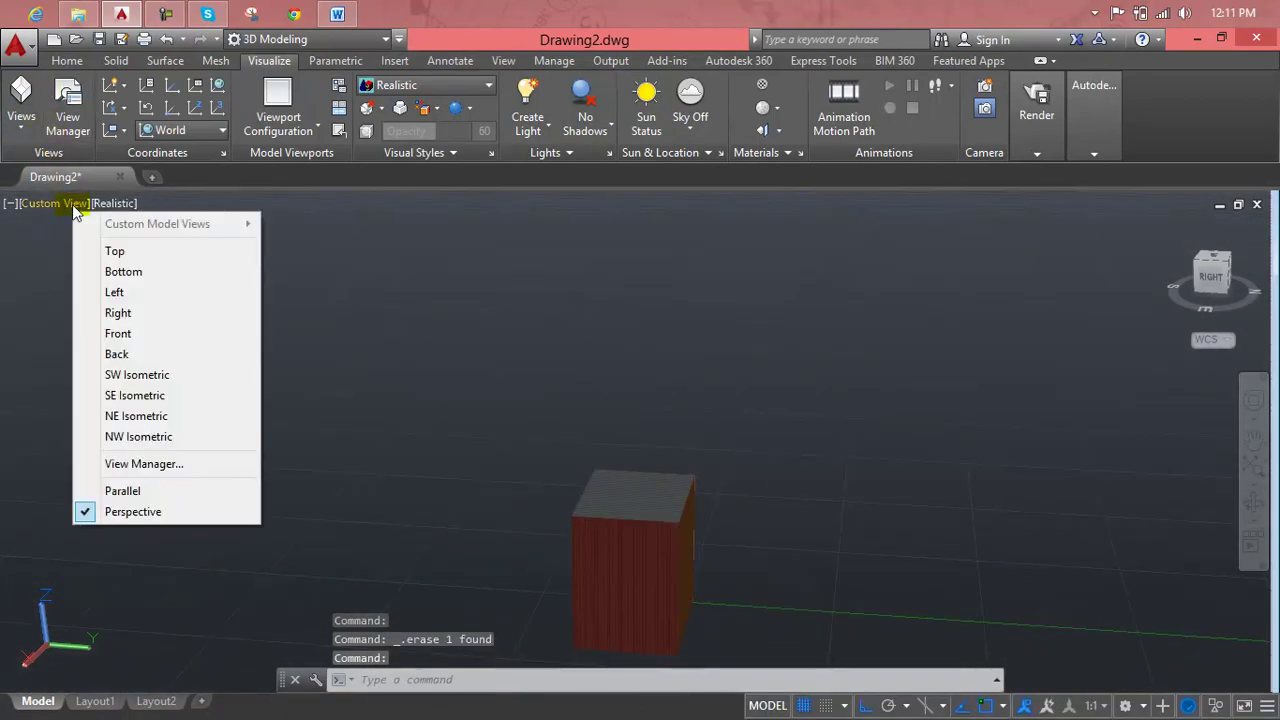
pyautogui.click(128, 248)
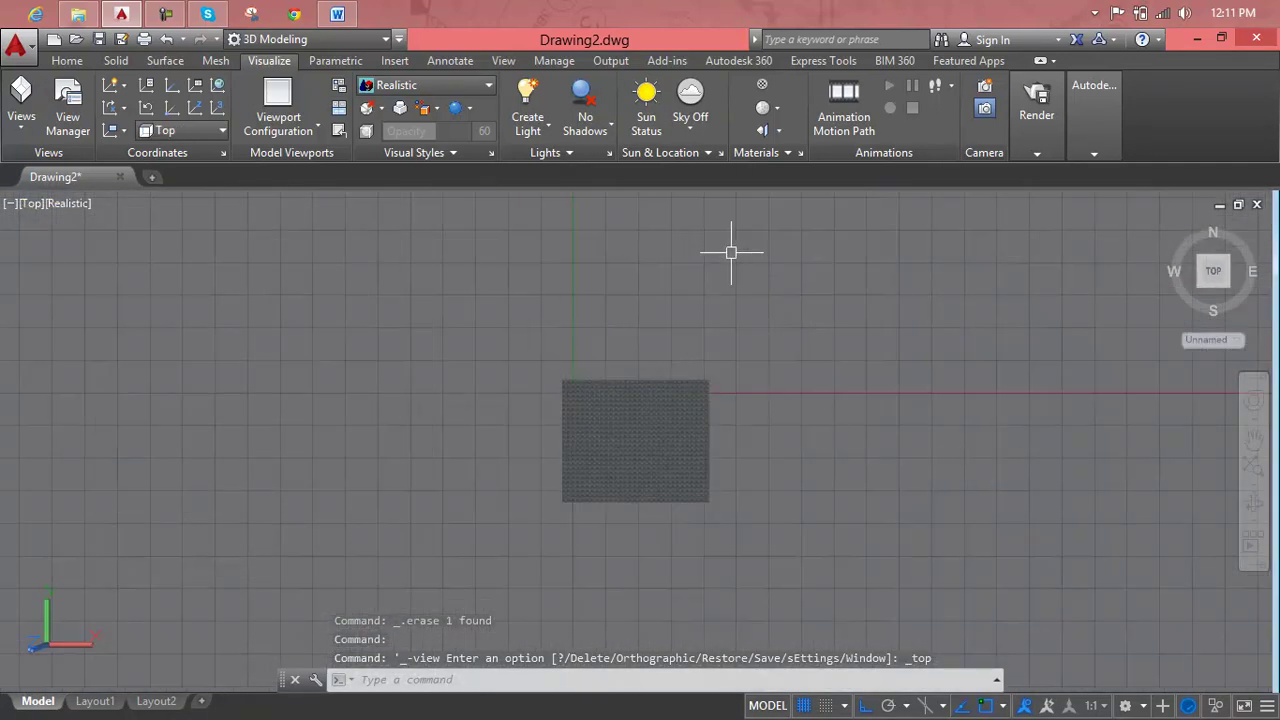
pyautogui.click(840, 118)
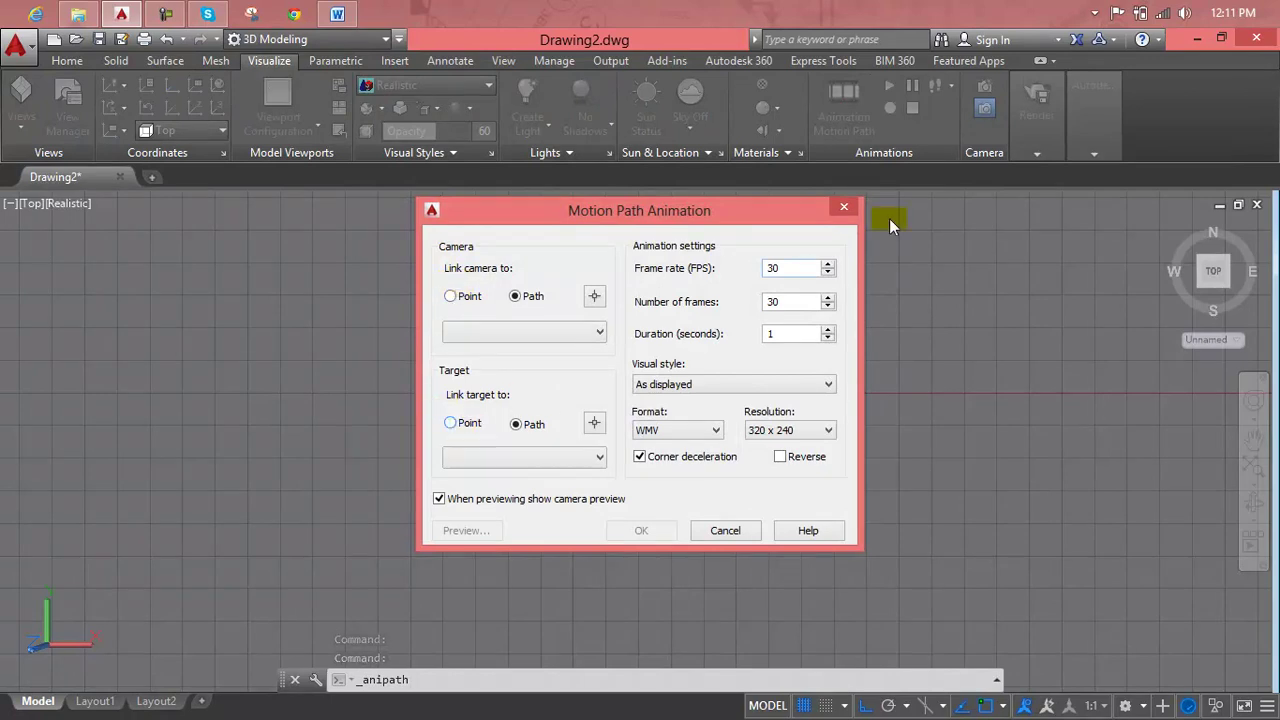
# - Cancel the Motion Path Animation dialog and back out of a mistyped command
pyautogui.click(852, 207)
pyautogui.press('Escape')
pyautogui.press('Escape')
pyautogui.write('pln')
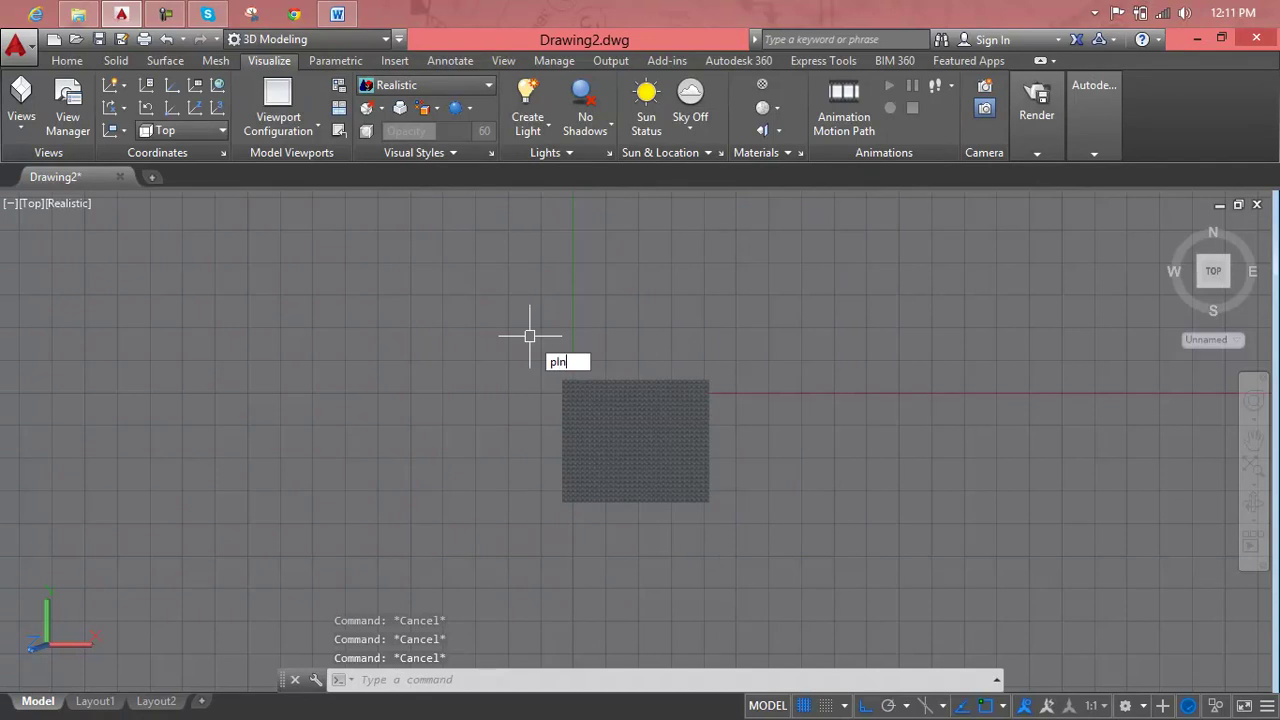
pyautogui.press('Return')
pyautogui.click(529, 326)
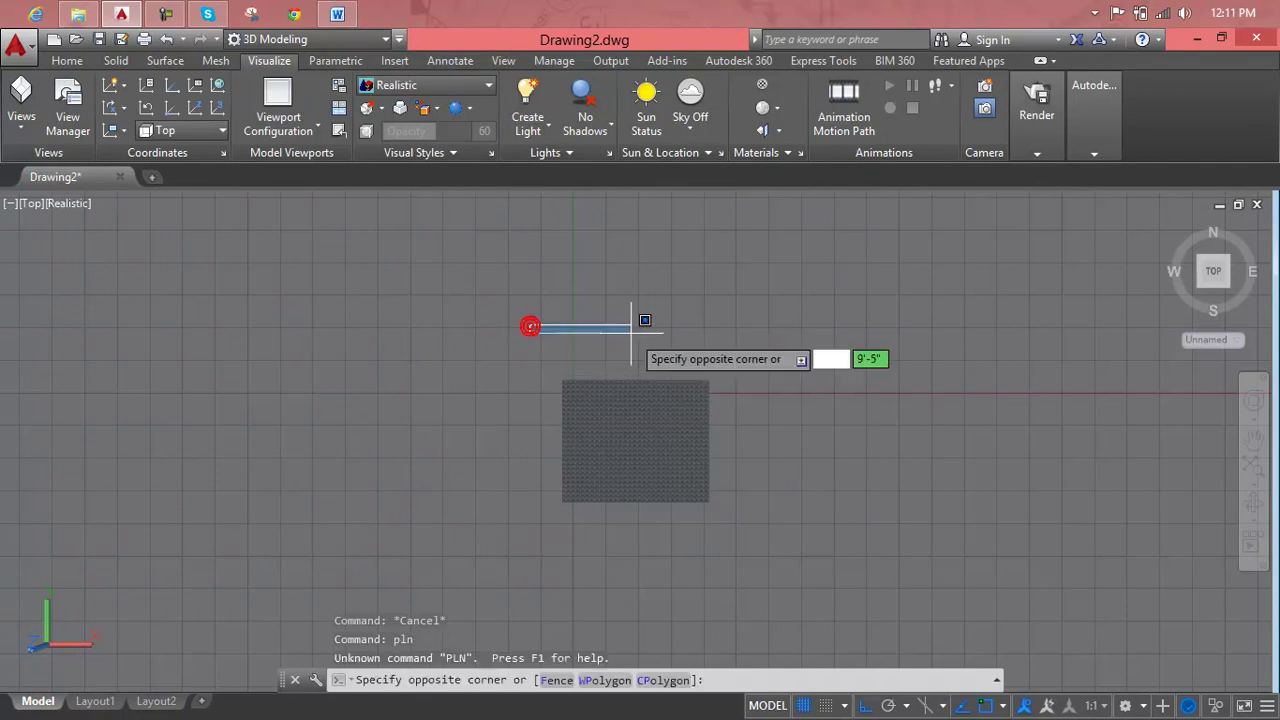
pyautogui.press('Escape')
pyautogui.press('Escape')
pyautogui.press('Escape')
# - Draw a PL polyline through five points looping around the box
pyautogui.write('pl')
pyautogui.press('Return')
pyautogui.click(540, 325)
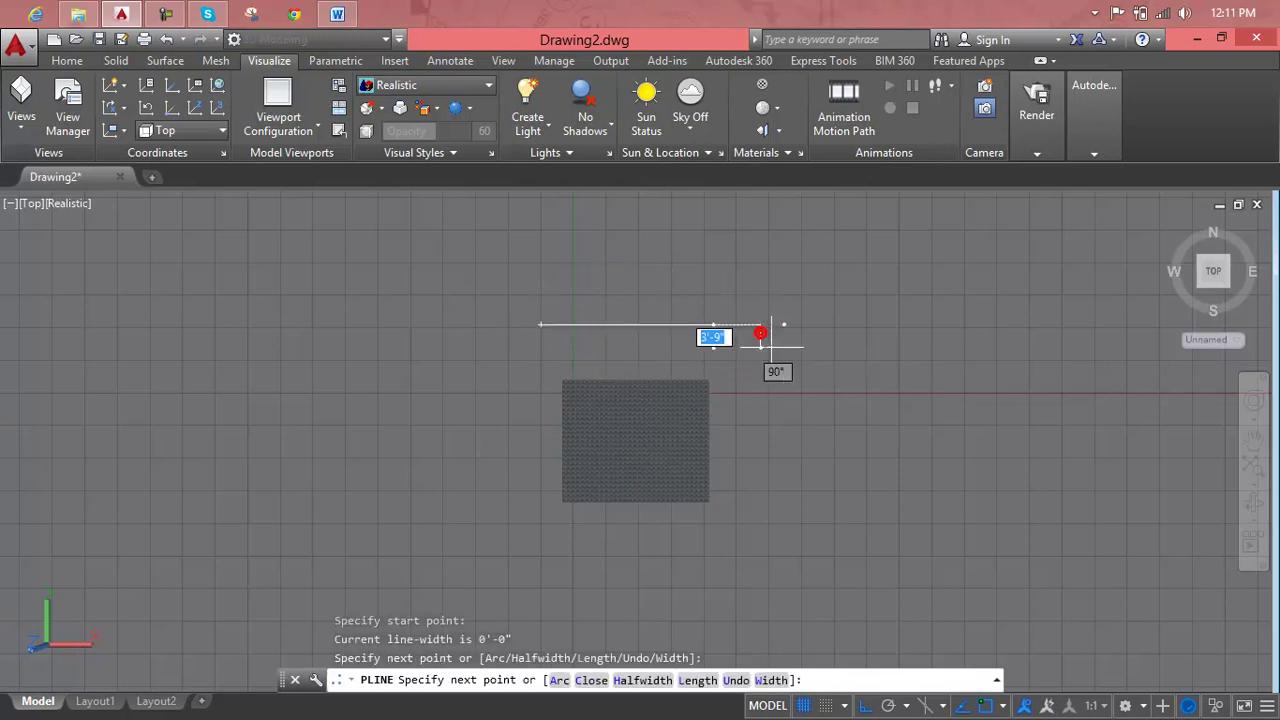
pyautogui.click(771, 345)
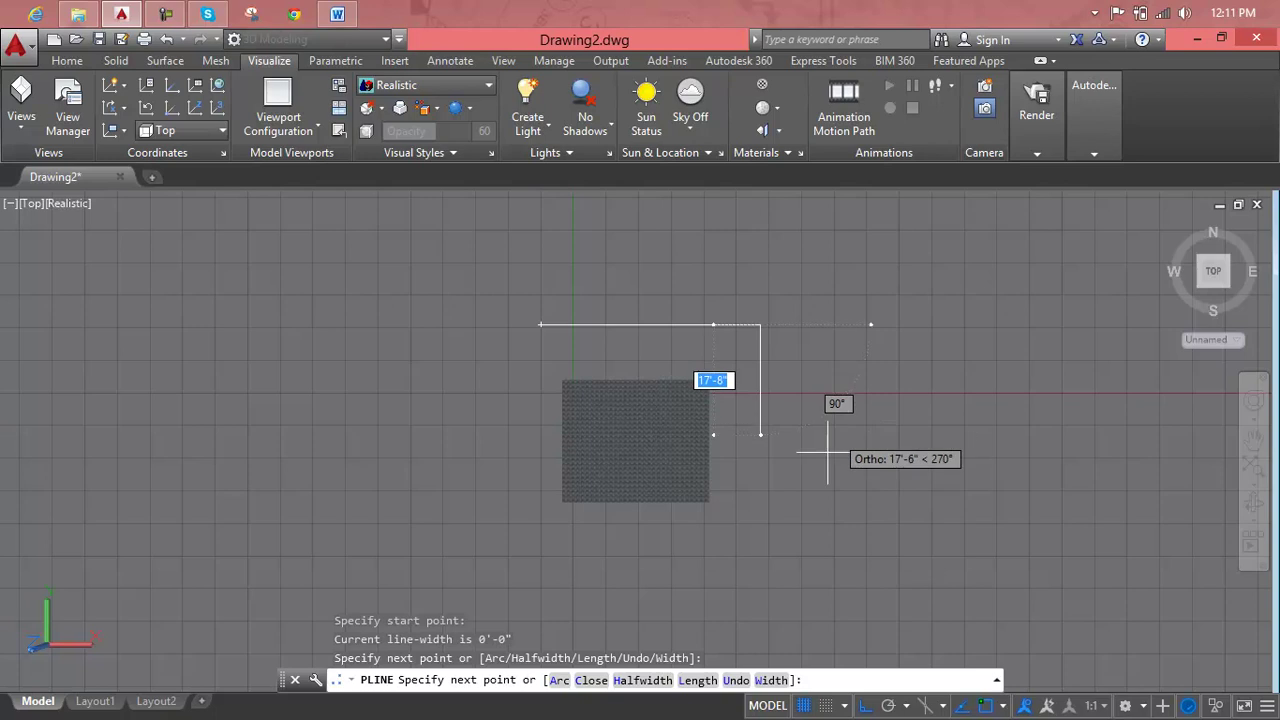
pyautogui.click(766, 580)
pyautogui.click(488, 579)
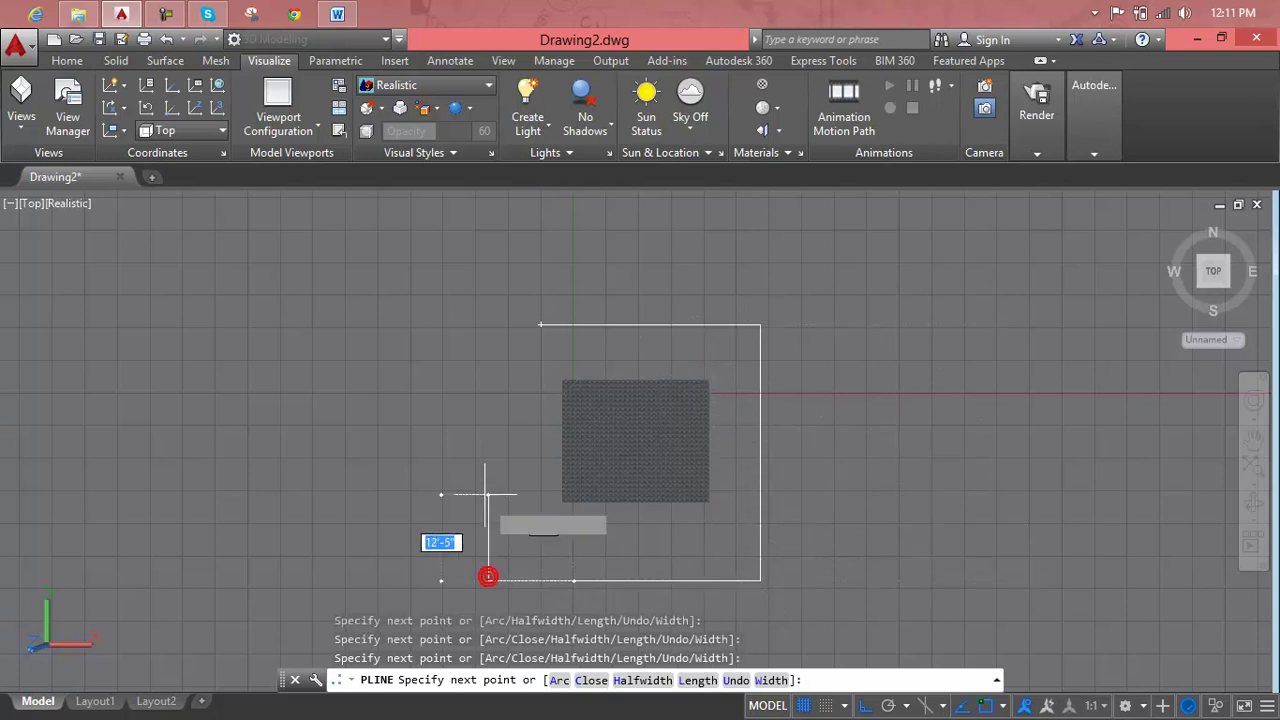
pyautogui.click(476, 352)
pyautogui.press('Return')
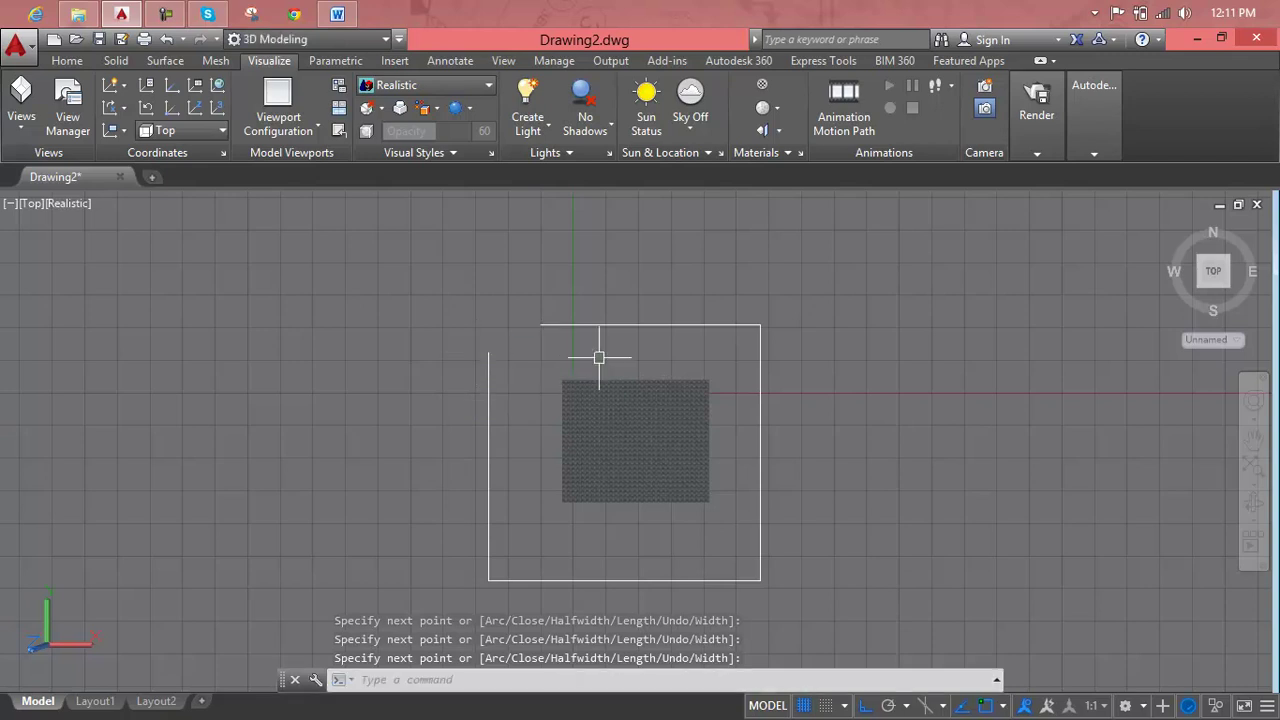
pyautogui.press('Escape')
pyautogui.press('Escape')
pyautogui.press('Escape')
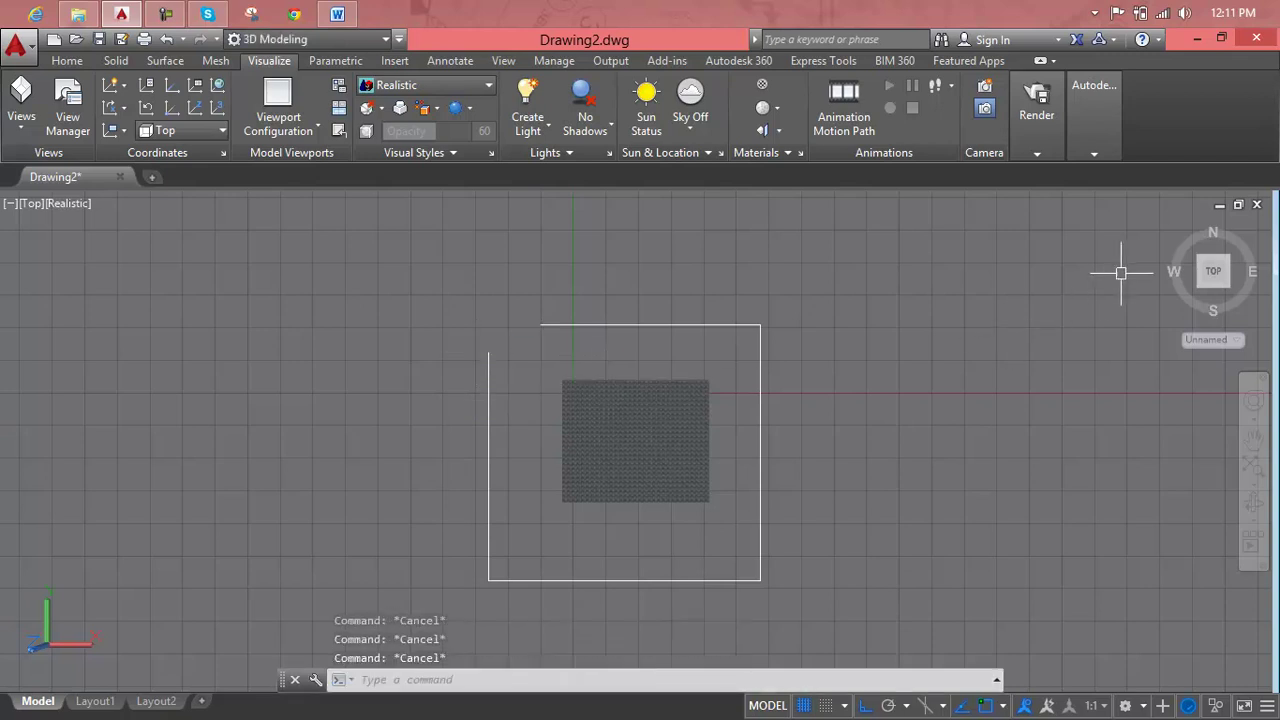
# - In an isometric view, erase the square path, then zoom out in Top view
pyautogui.click(1165, 220)
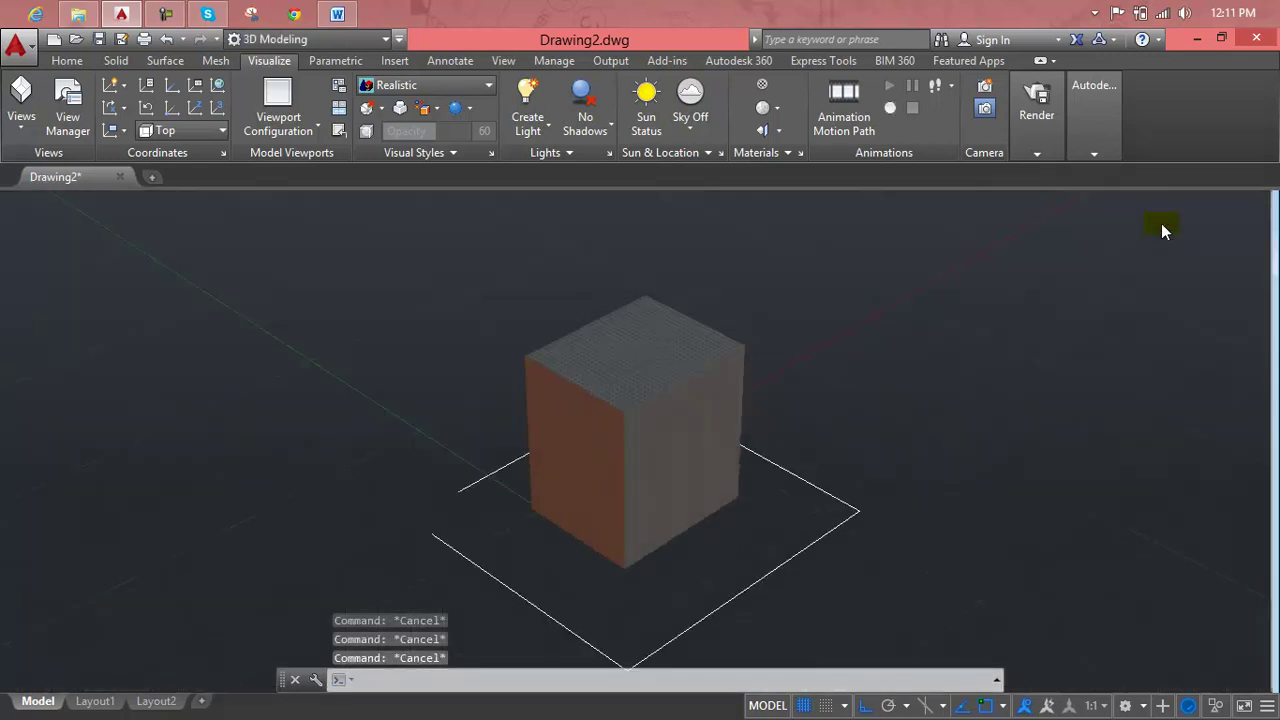
pyautogui.click(780, 562)
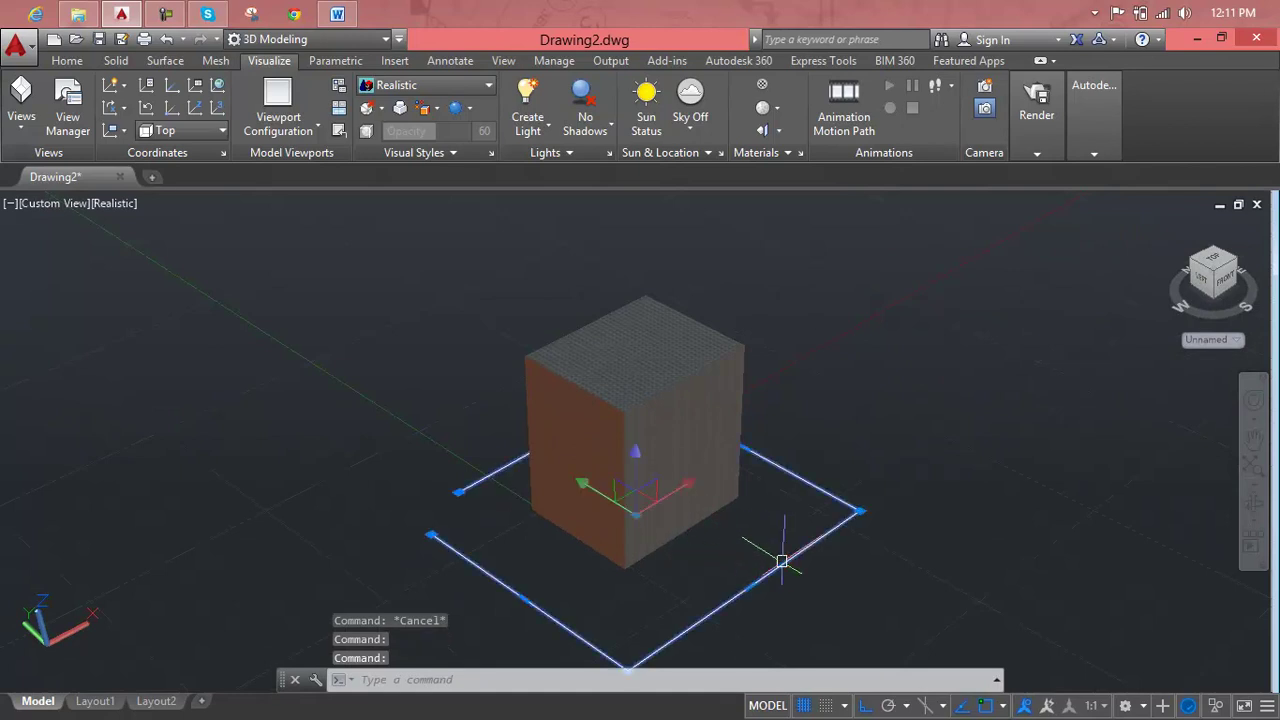
pyautogui.press('Delete')
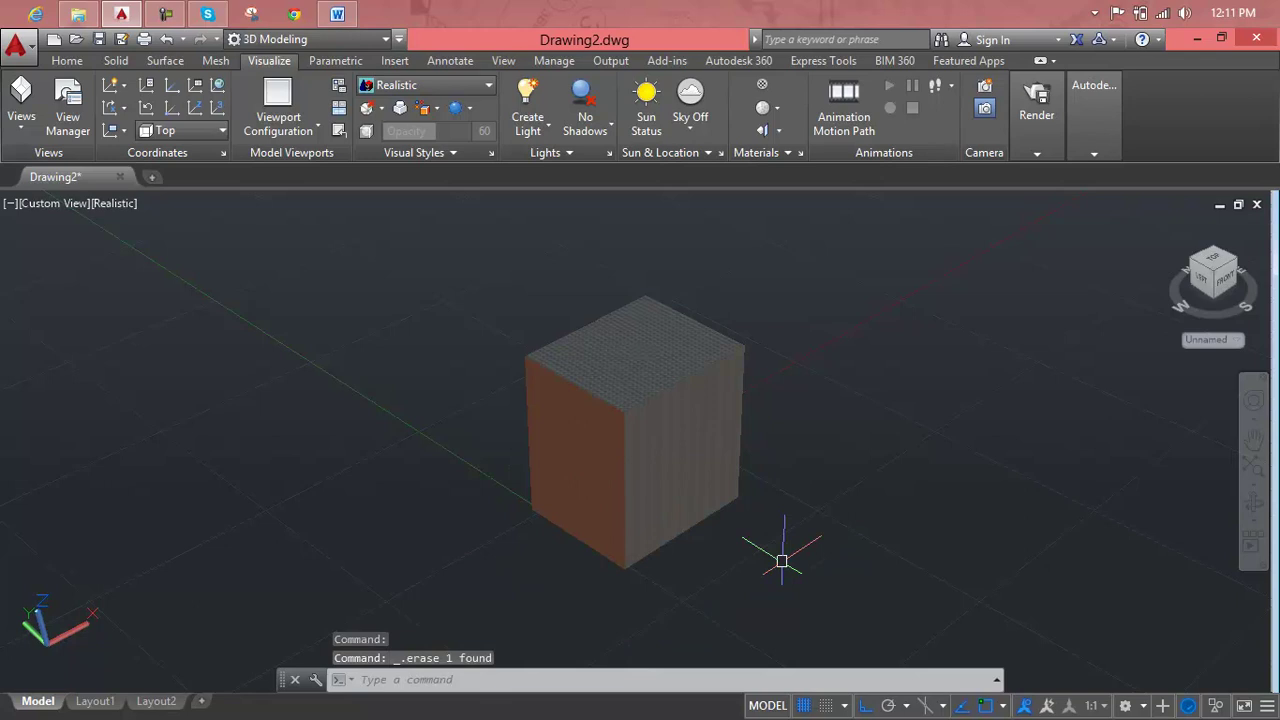
pyautogui.scroll(-3, 782, 562)
pyautogui.scroll(-1, 782, 562)
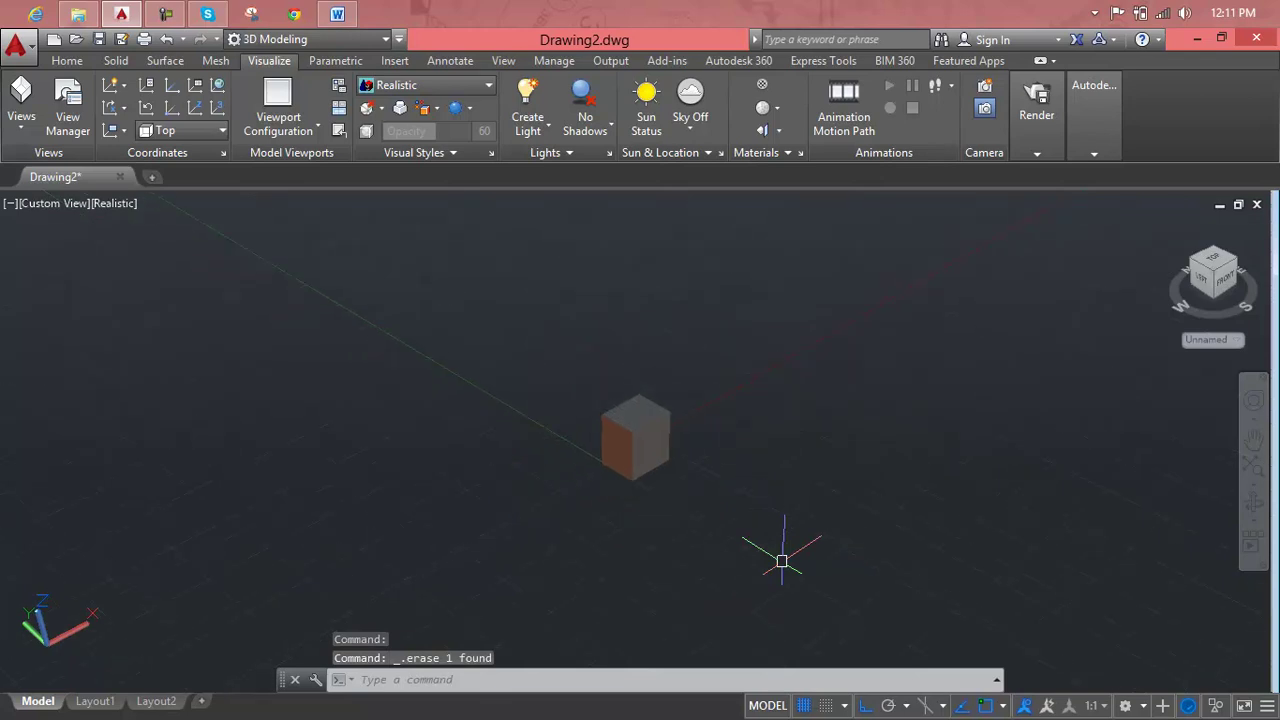
pyautogui.press('Escape')
pyautogui.press('Escape')
pyautogui.press('Escape')
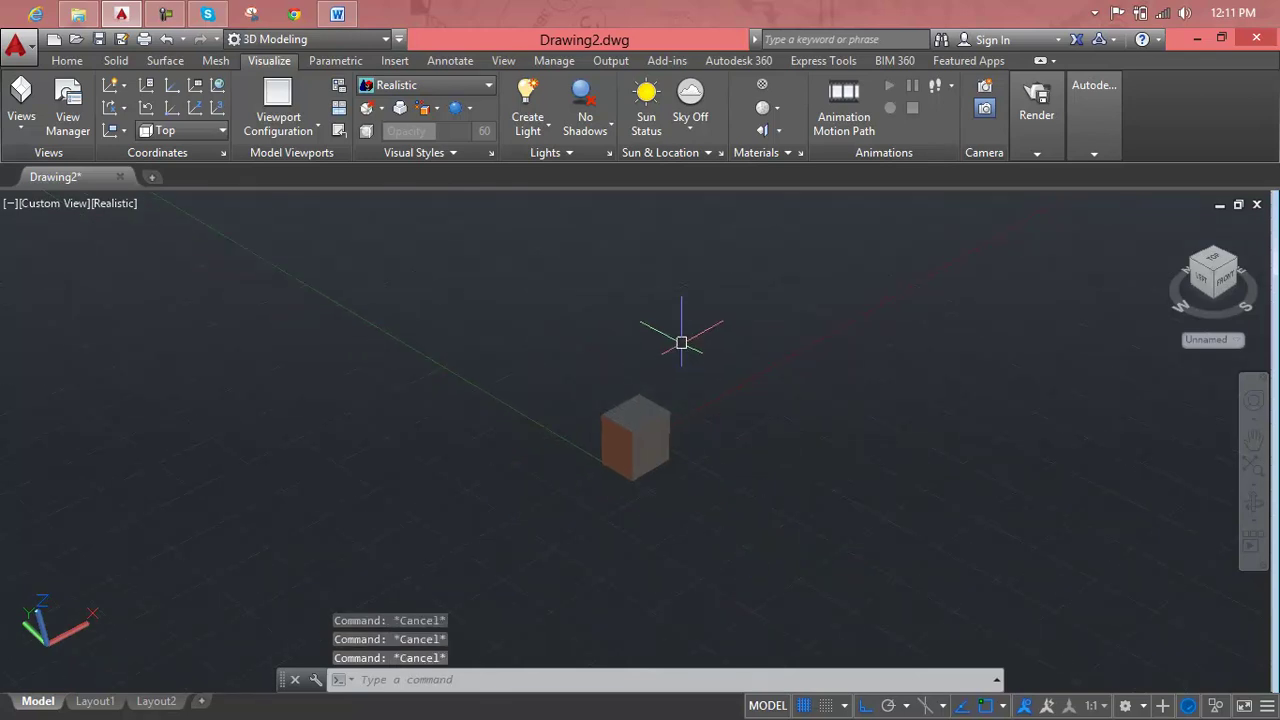
pyautogui.click(1215, 265)
pyautogui.scroll(-3, 763, 474)
pyautogui.scroll(-4, 763, 474)
# - Draw a new five-point rectangular polyline around the box, then return to the Home 3D view
pyautogui.press('Escape')
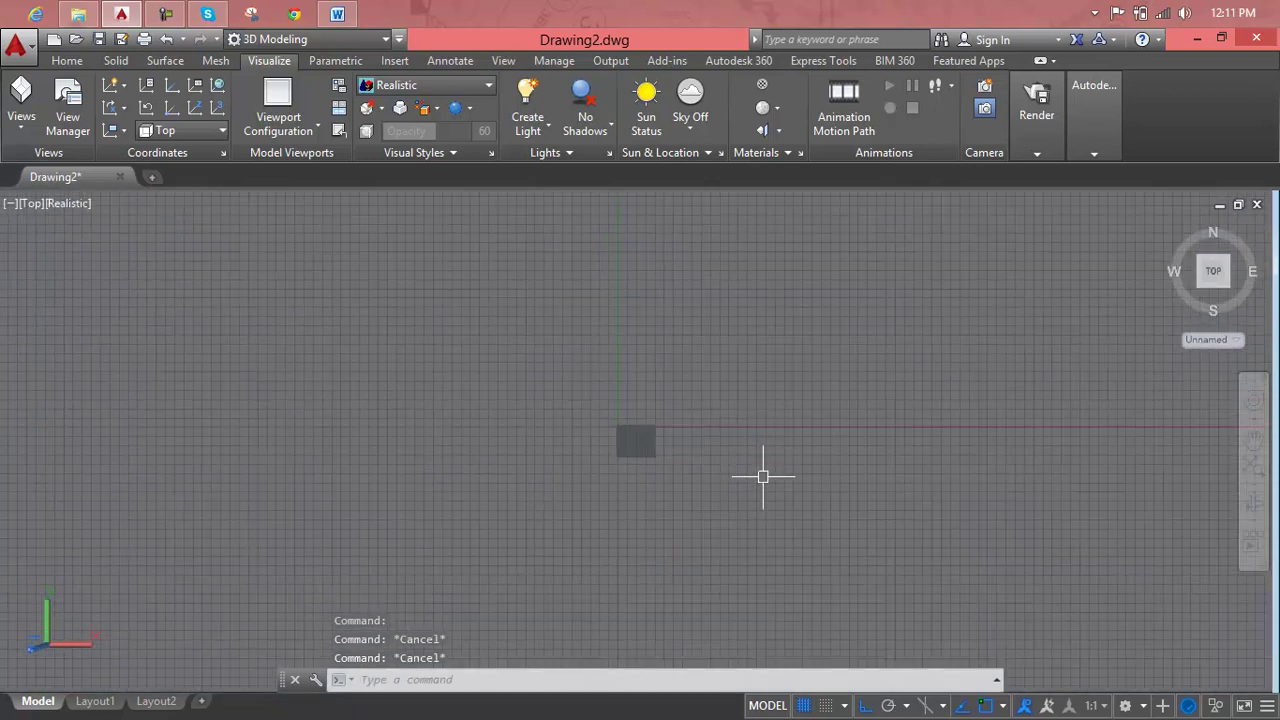
pyautogui.write('box')
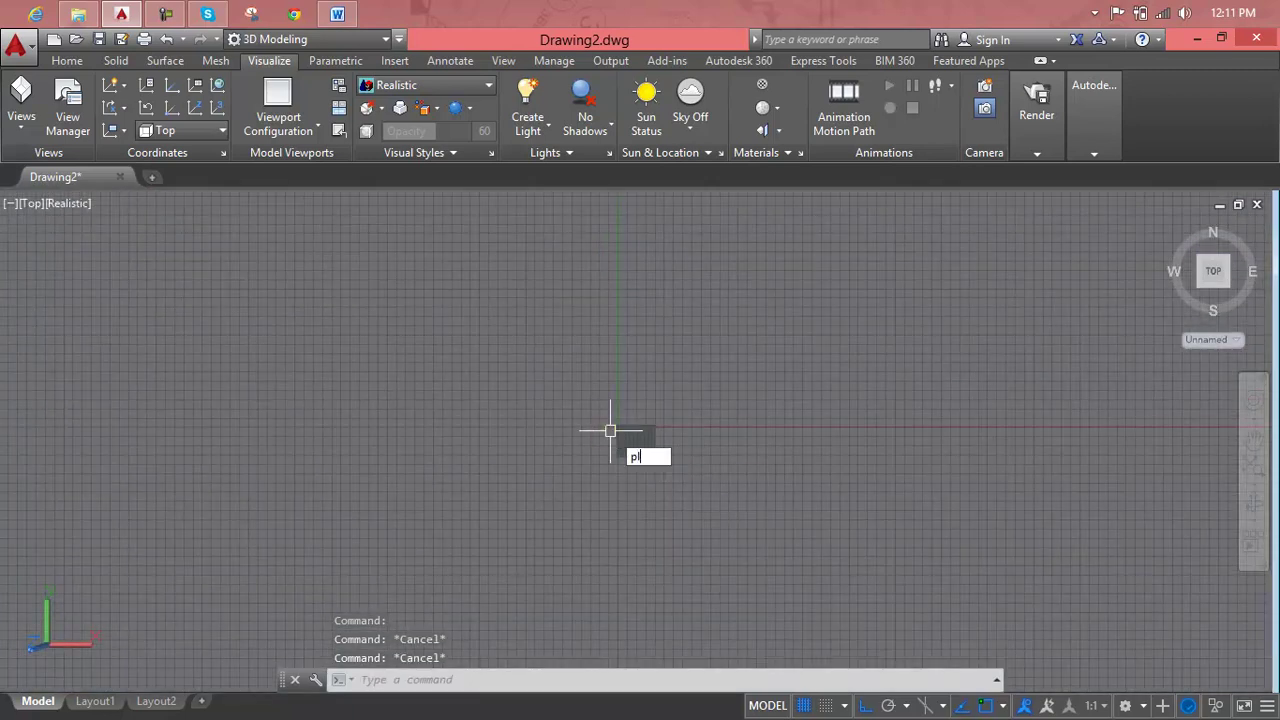
pyautogui.press('Return')
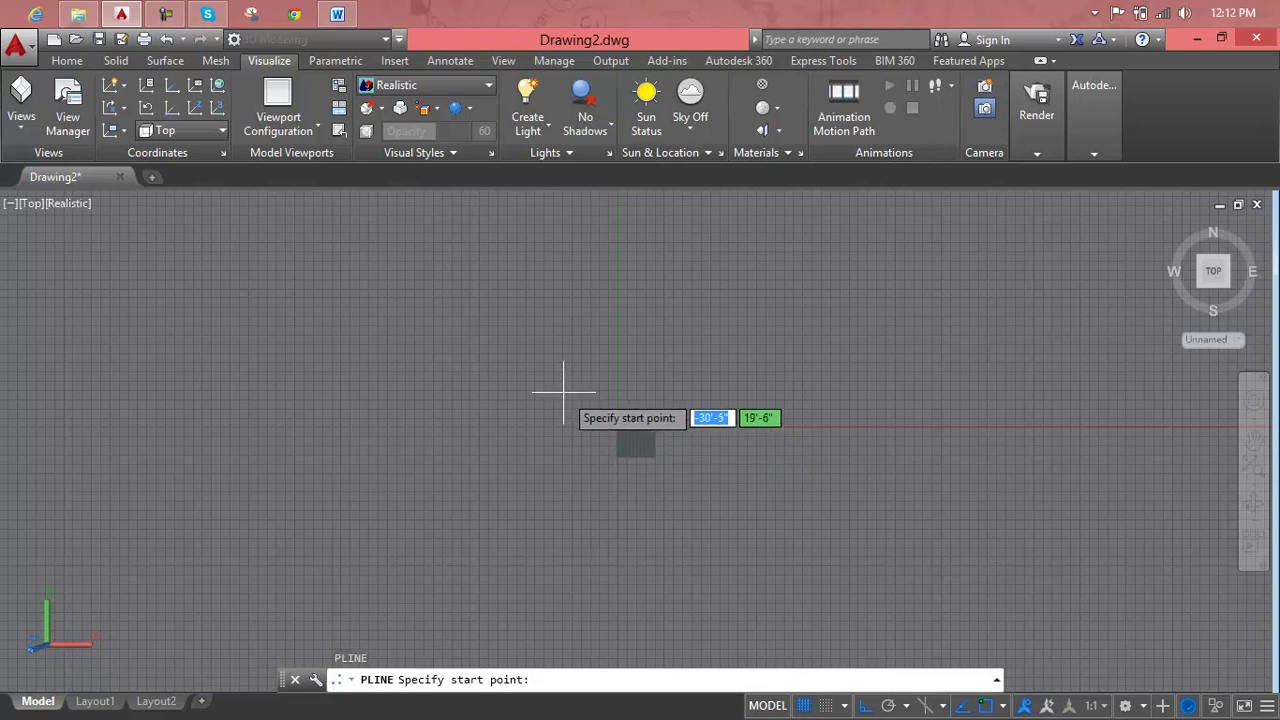
pyautogui.click(553, 371)
pyautogui.click(759, 371)
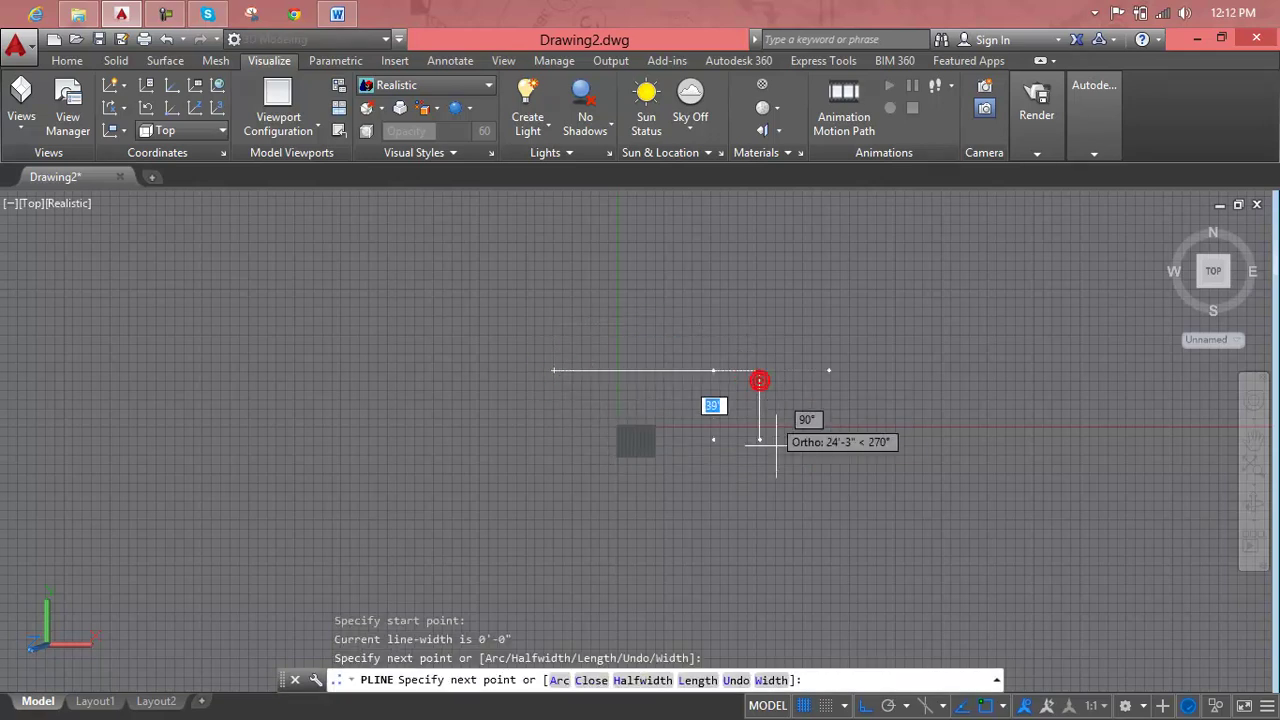
pyautogui.click(772, 530)
pyautogui.click(570, 530)
pyautogui.click(571, 419)
pyautogui.press('Return')
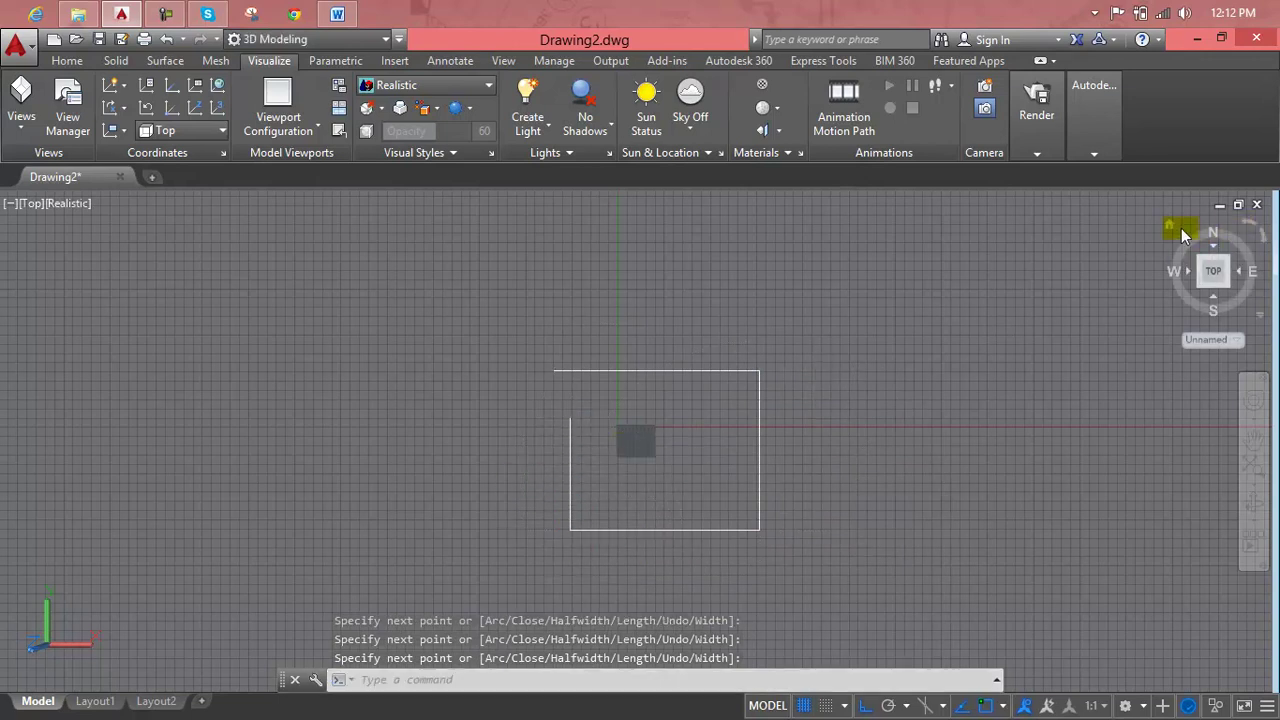
pyautogui.click(1171, 229)
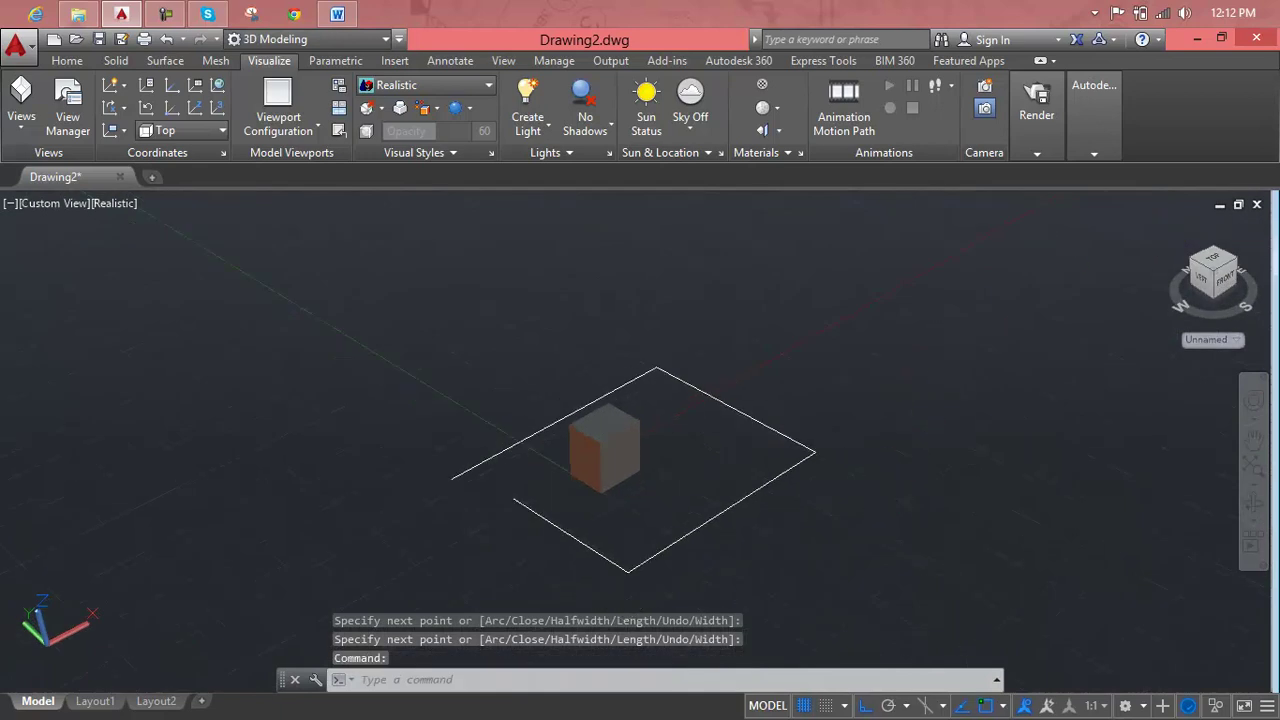
pyautogui.press('Escape')
pyautogui.press('Escape')
pyautogui.press('Escape')
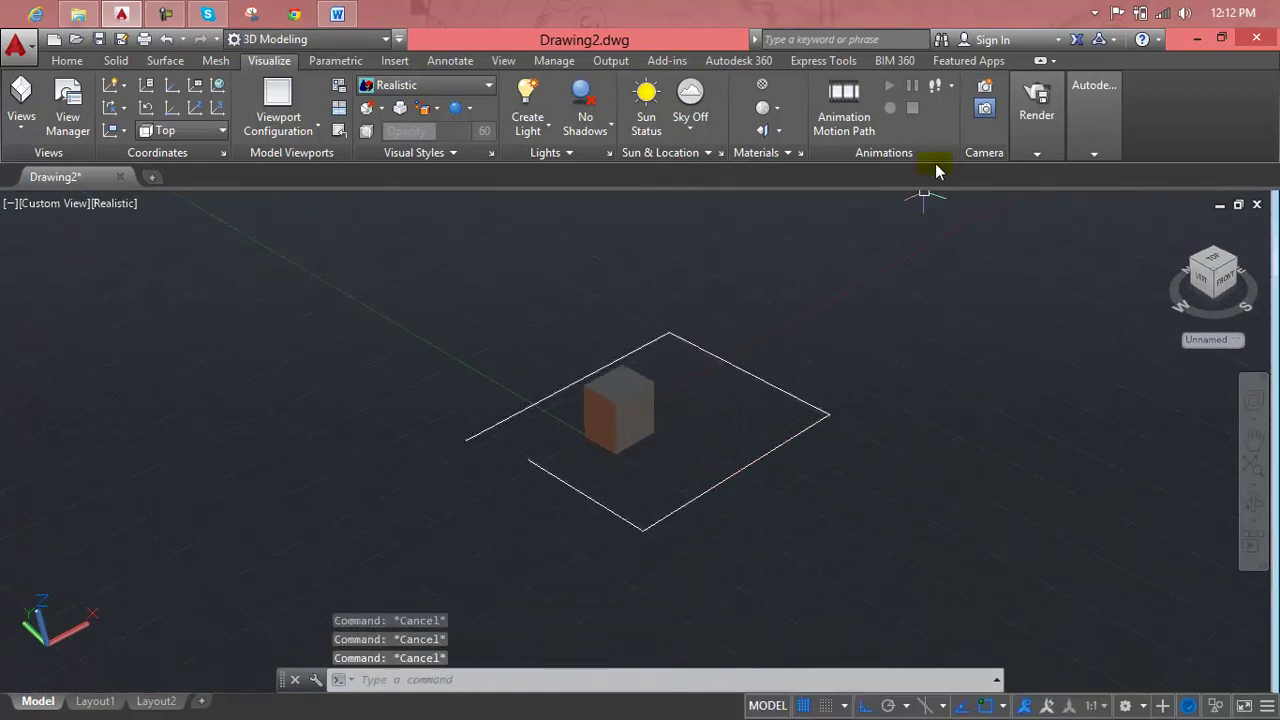
# - In Motion Path Animation, link the camera to Point 1 left of the path and begin picking the target path
pyautogui.click(847, 124)
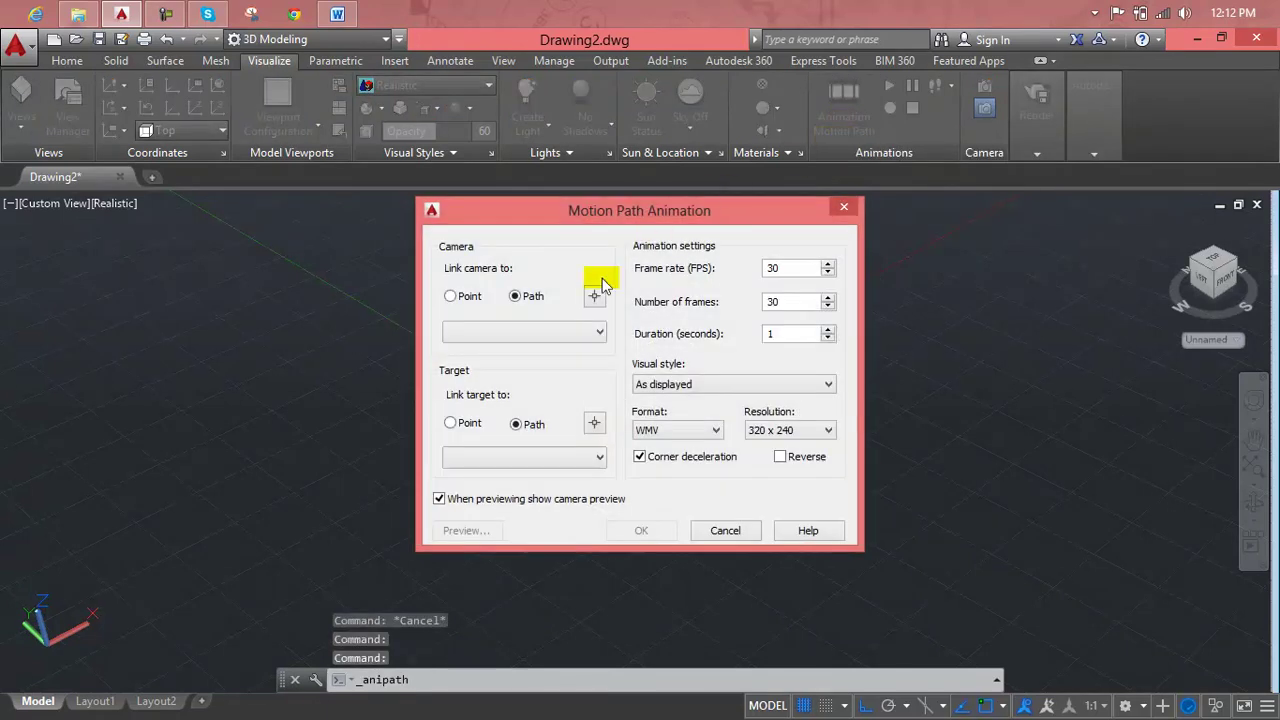
pyautogui.moveTo(528, 211); pyautogui.dragTo(80, 319)
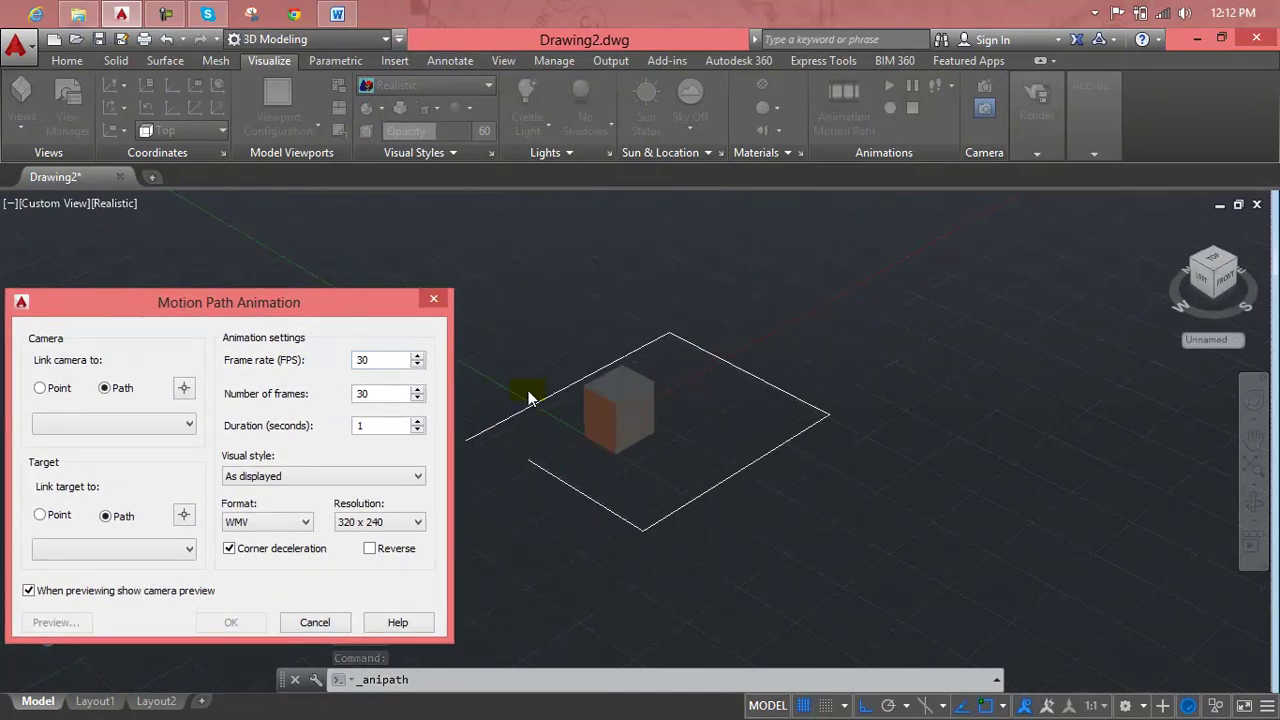
pyautogui.moveTo(395, 302); pyautogui.dragTo(1139, 226)
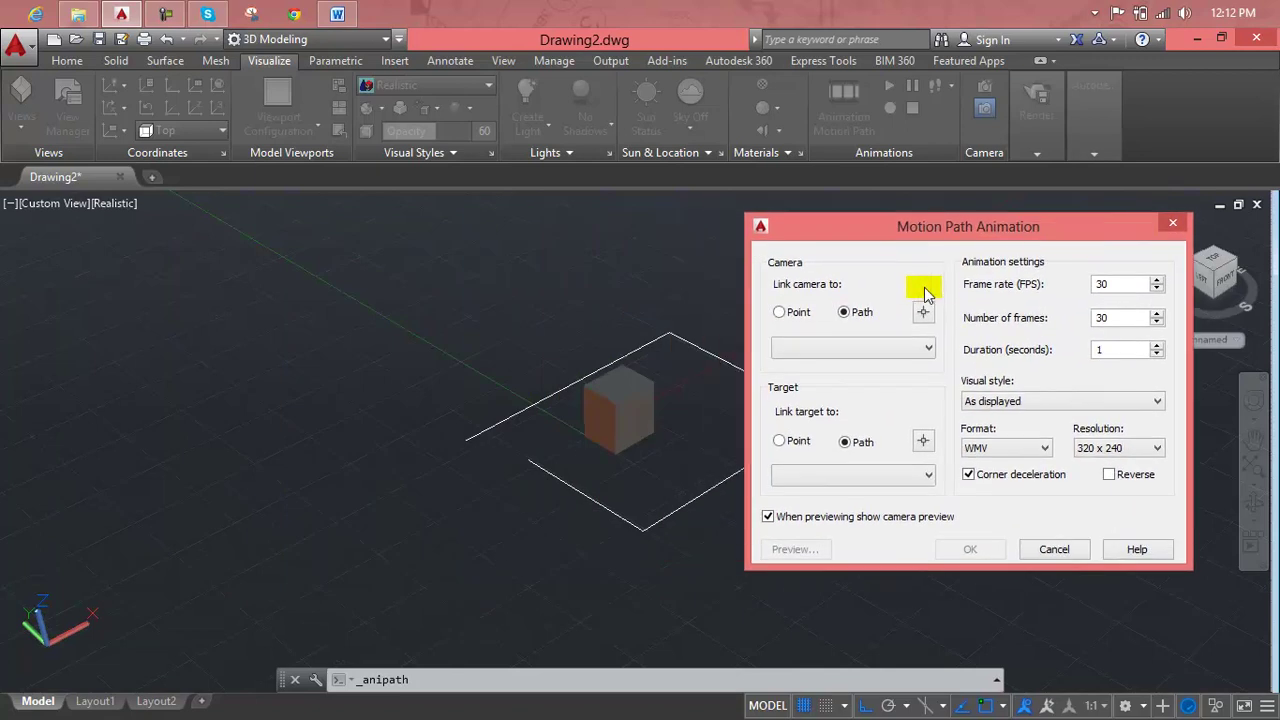
pyautogui.click(779, 313)
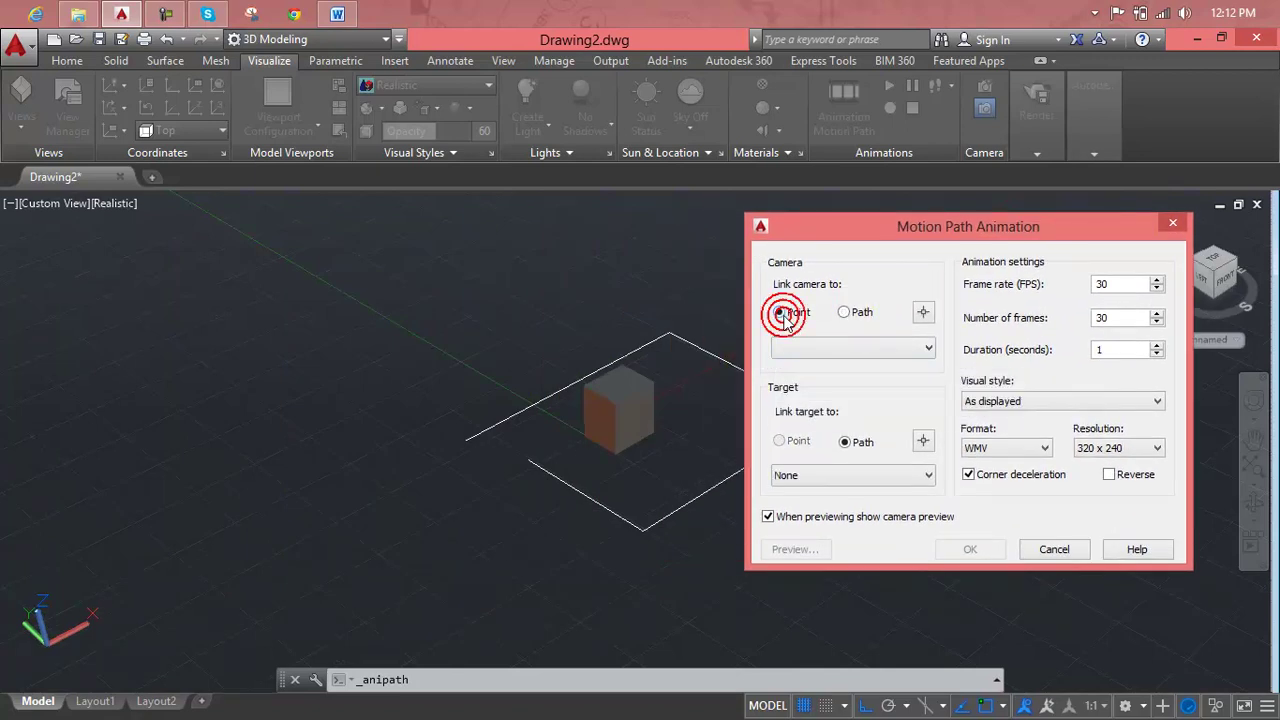
pyautogui.click(924, 314)
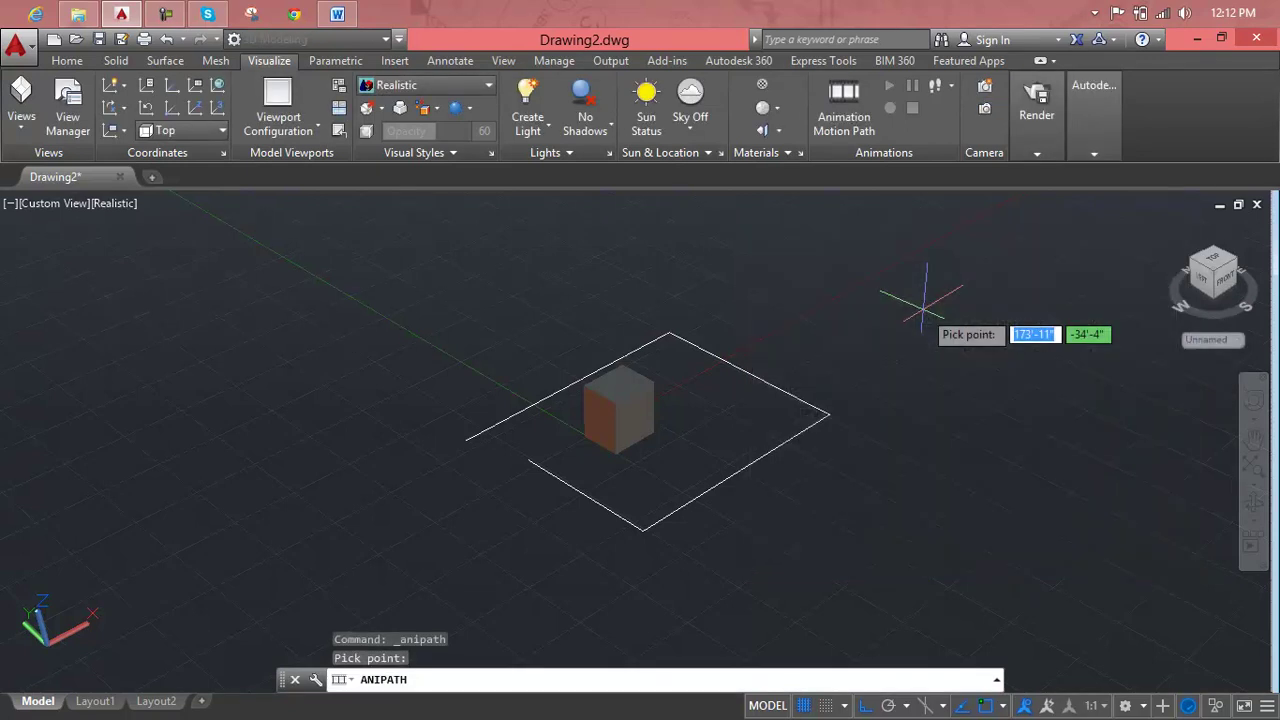
pyautogui.click(465, 440)
pyautogui.click(603, 405)
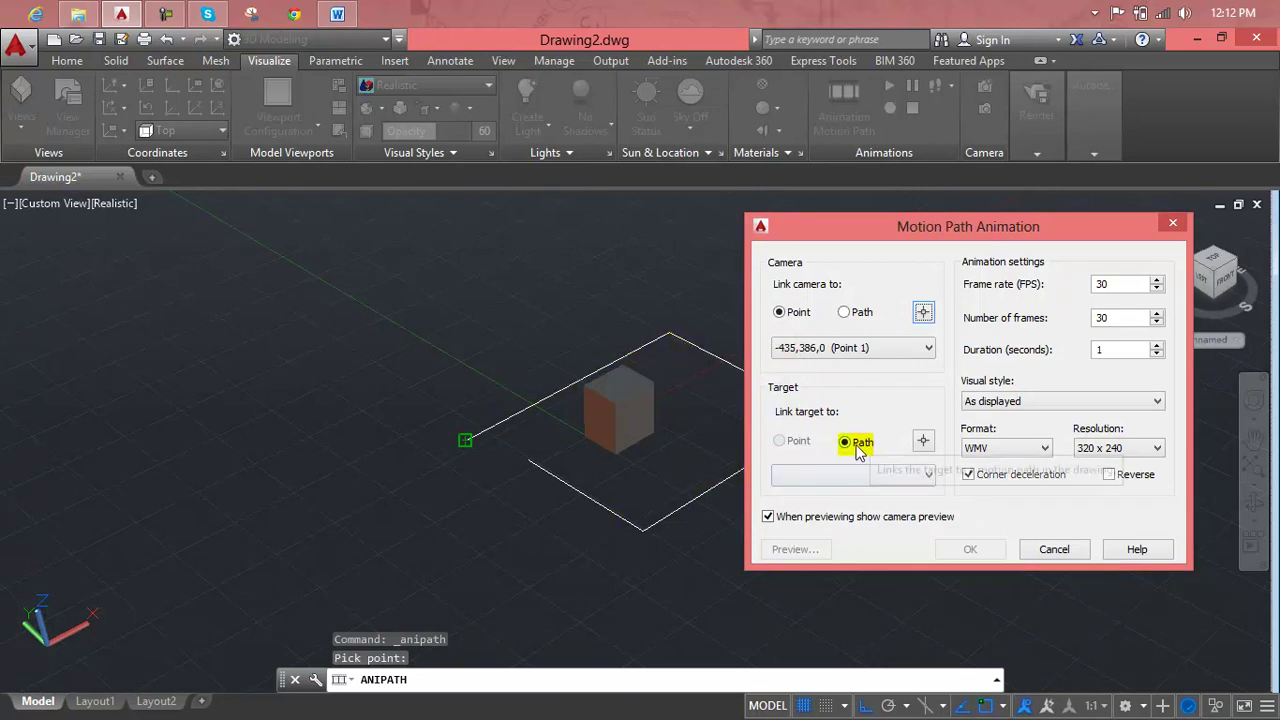
pyautogui.click(922, 442)
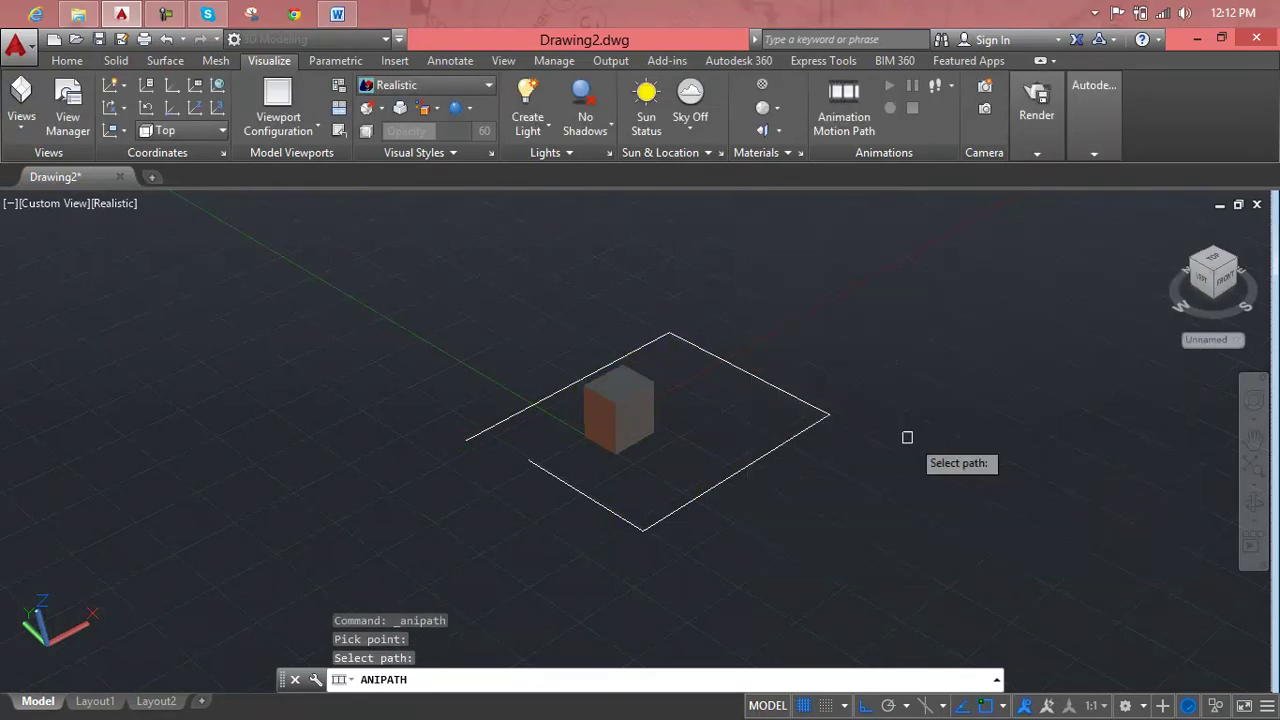
# - Target the rectangle as Path1, preview, then set Duration to 10 seconds and preview again
pyautogui.click(775, 382)
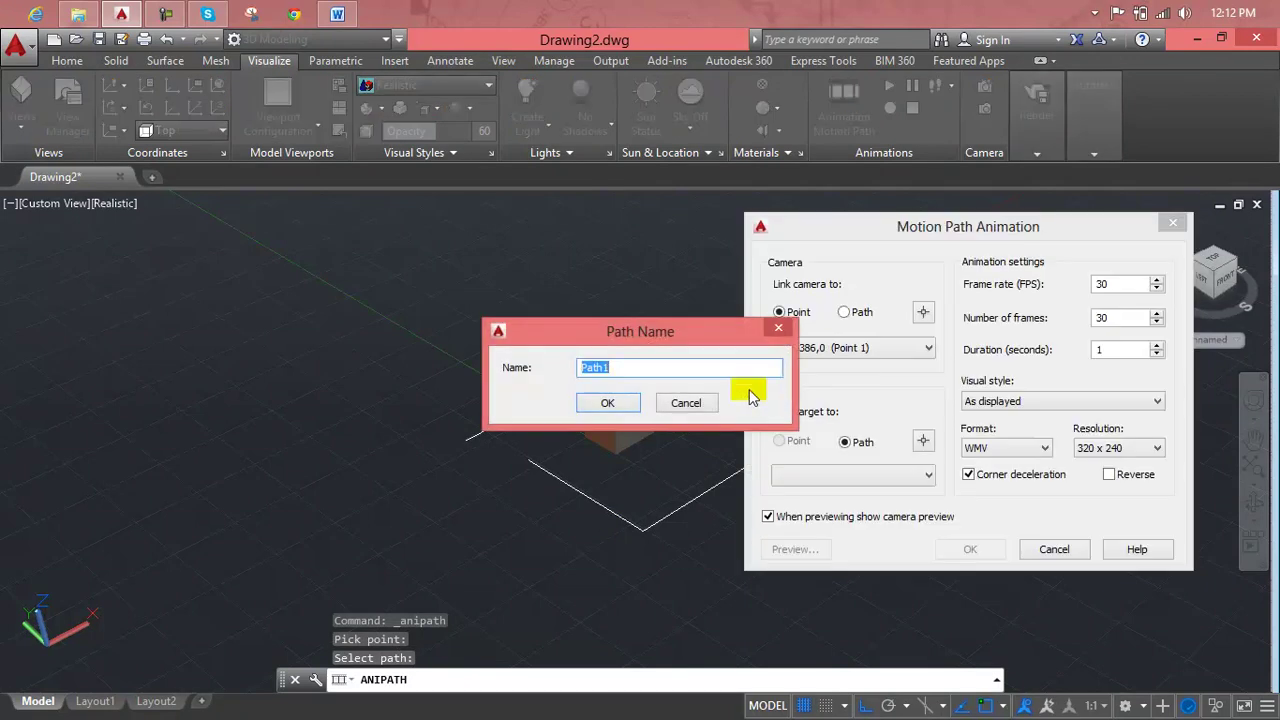
pyautogui.click(597, 404)
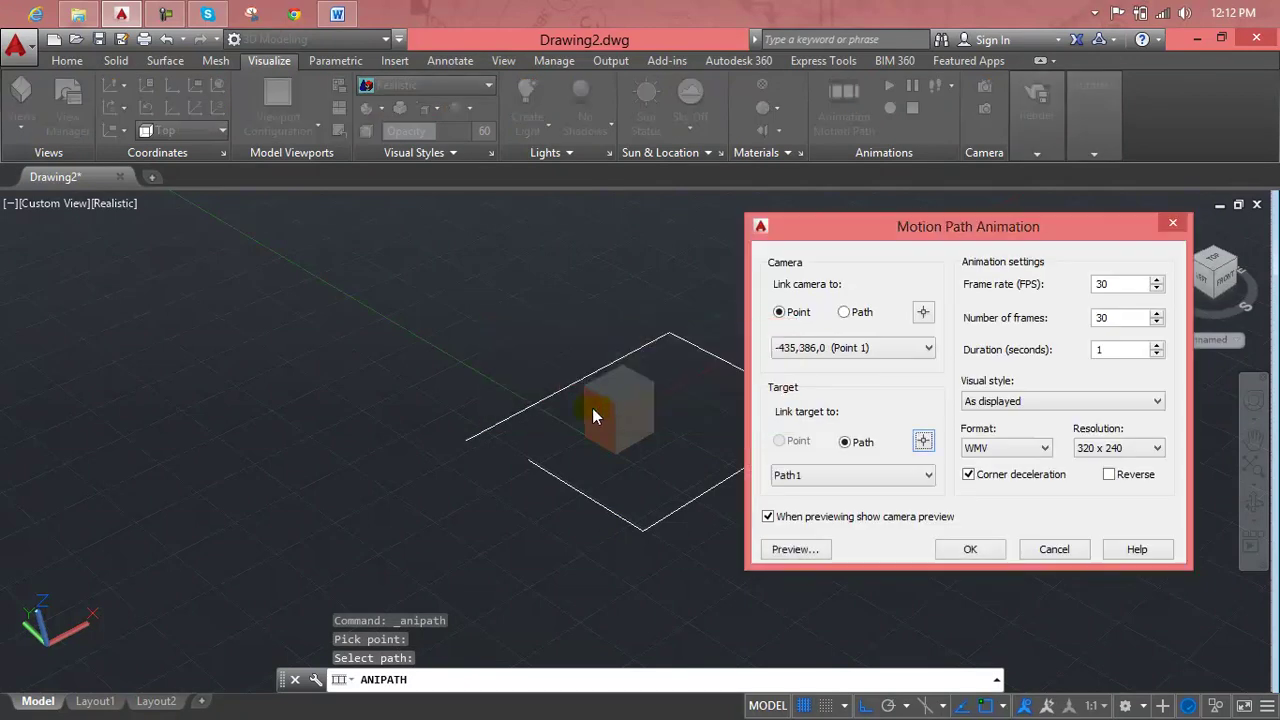
pyautogui.click(813, 550)
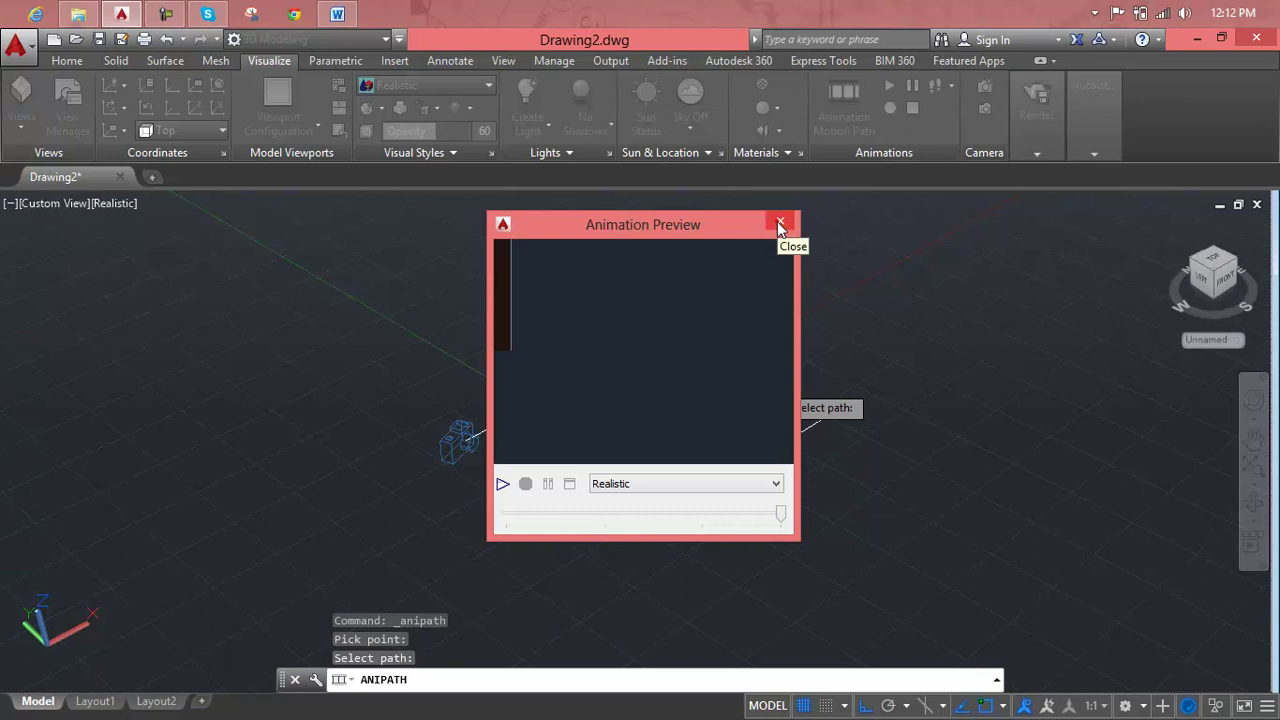
pyautogui.click(778, 224)
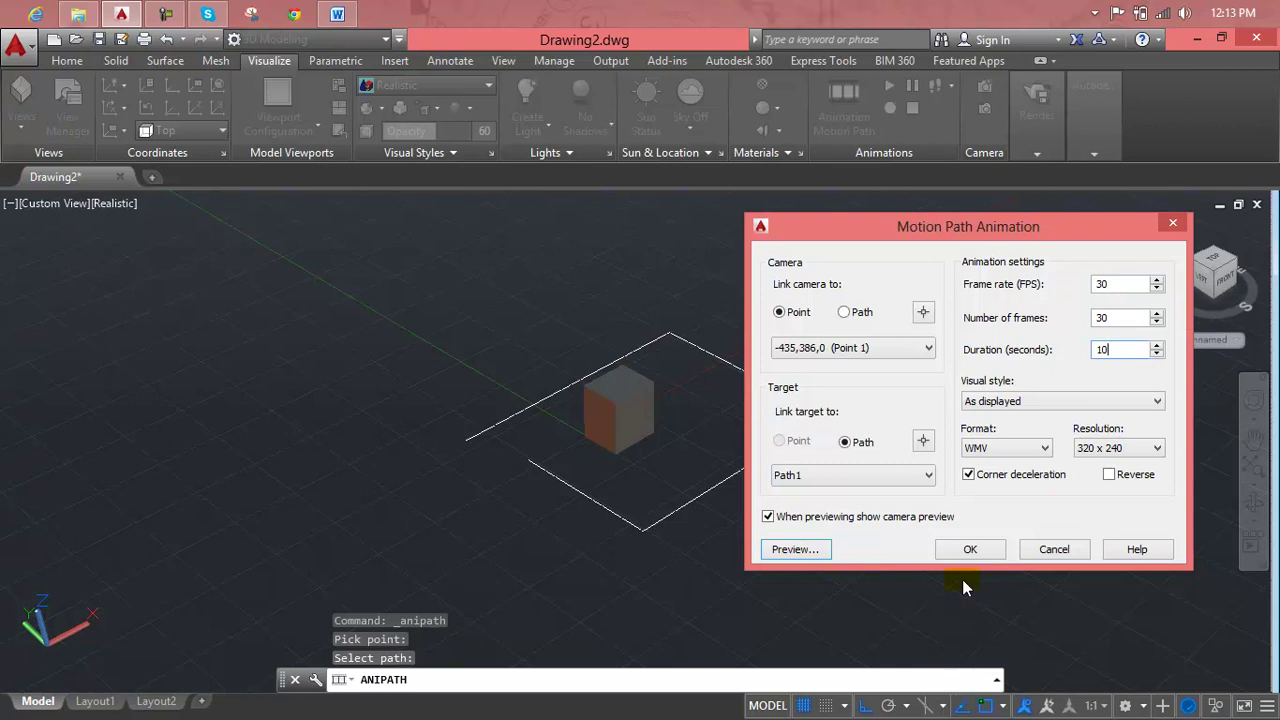
pyautogui.click(822, 552)
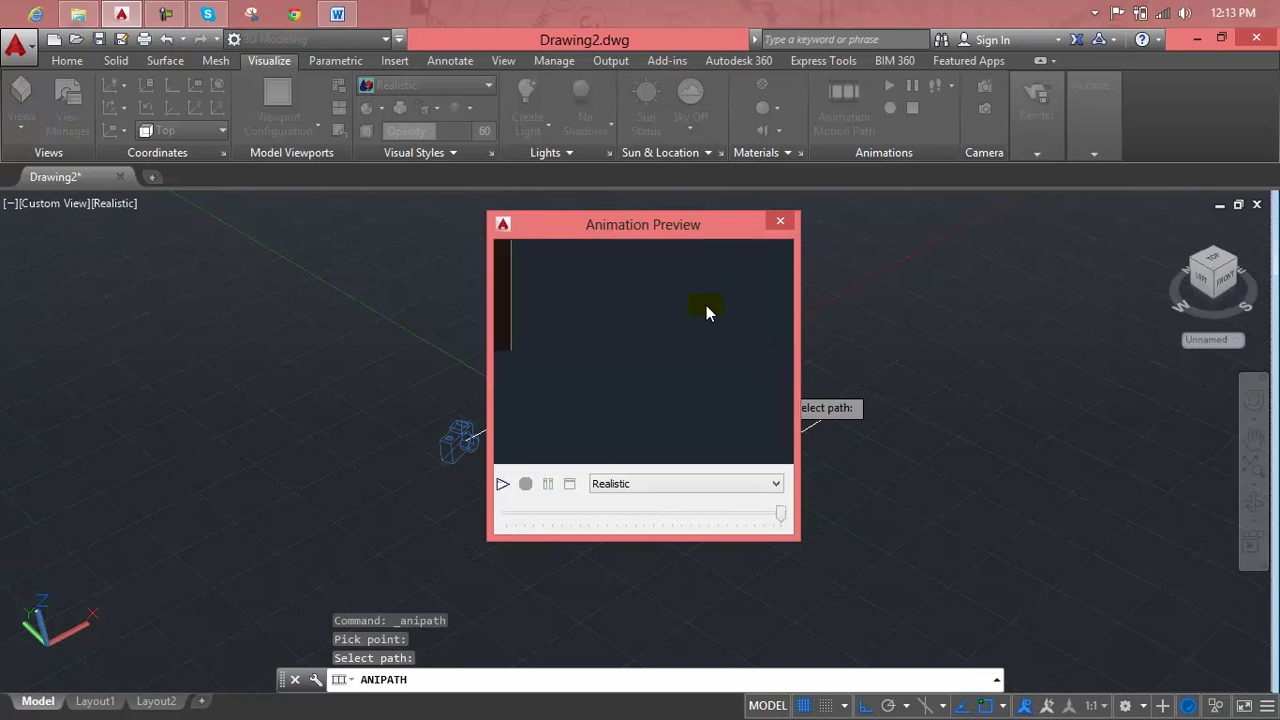
pyautogui.click(781, 220)
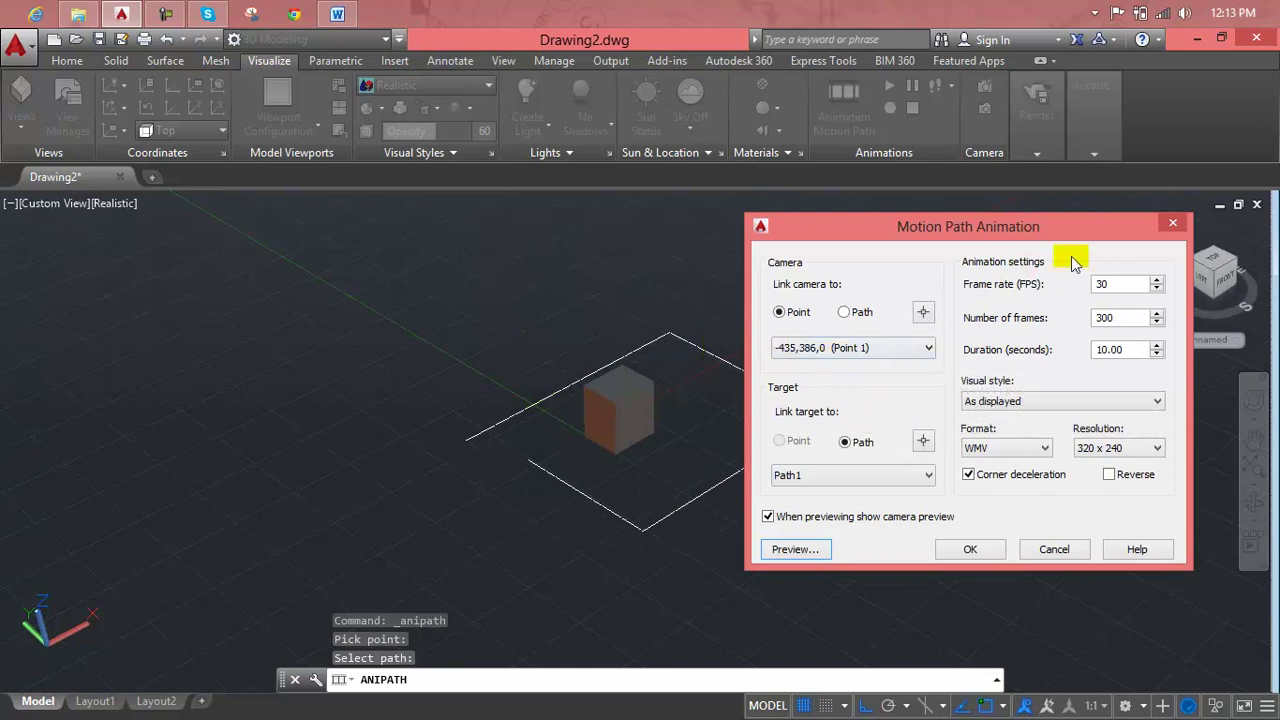
# - Link the camera to the rectangle as Path2 and the target to it as Path3
pyautogui.click(851, 316)
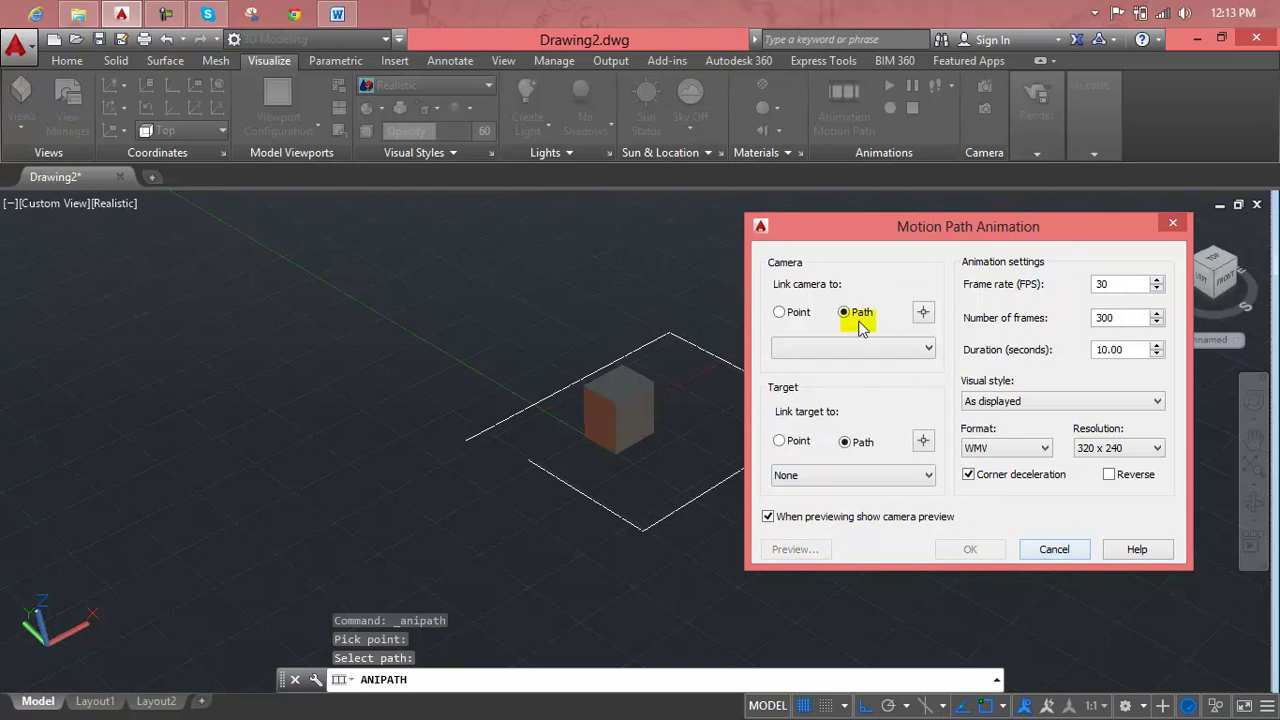
pyautogui.click(924, 313)
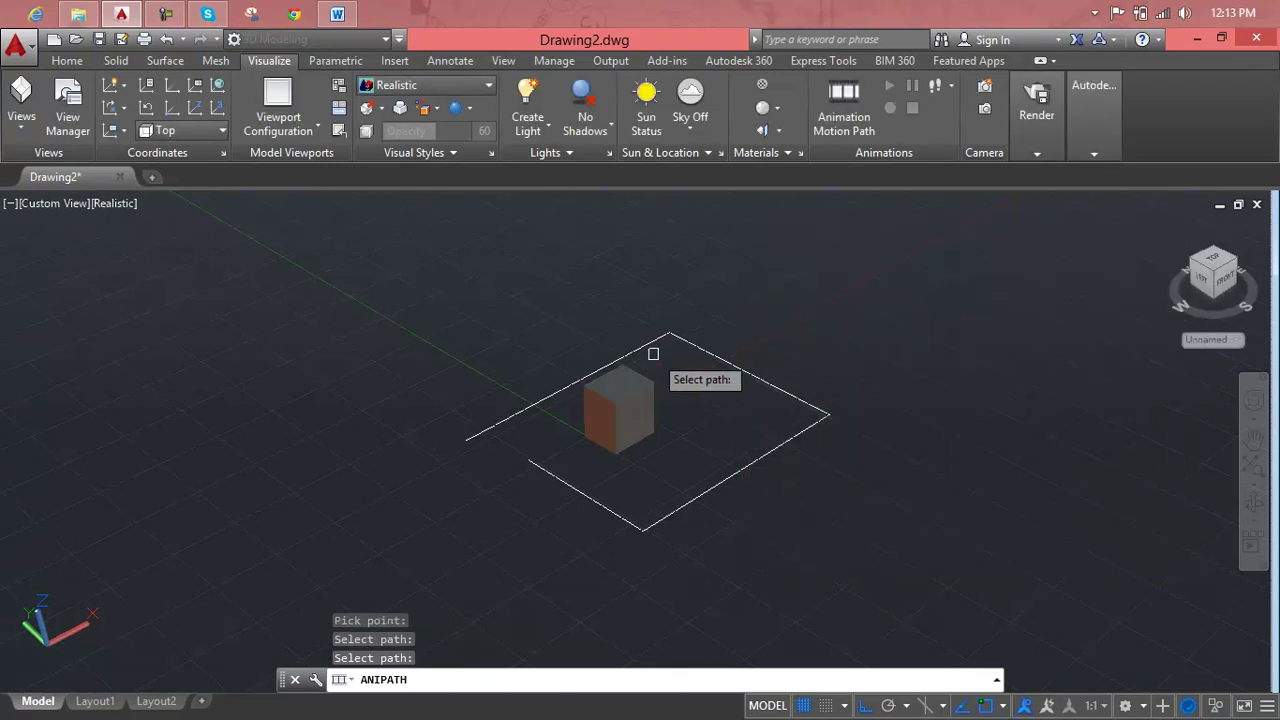
pyautogui.click(643, 350)
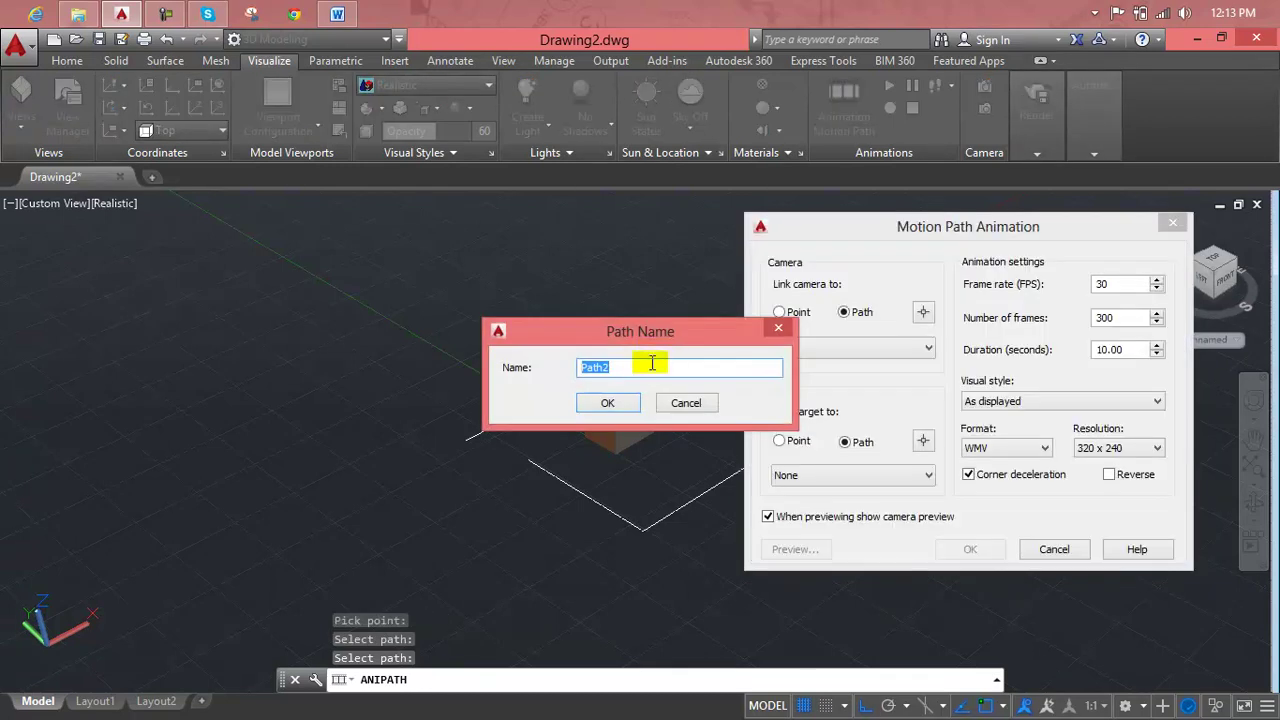
pyautogui.click(607, 402)
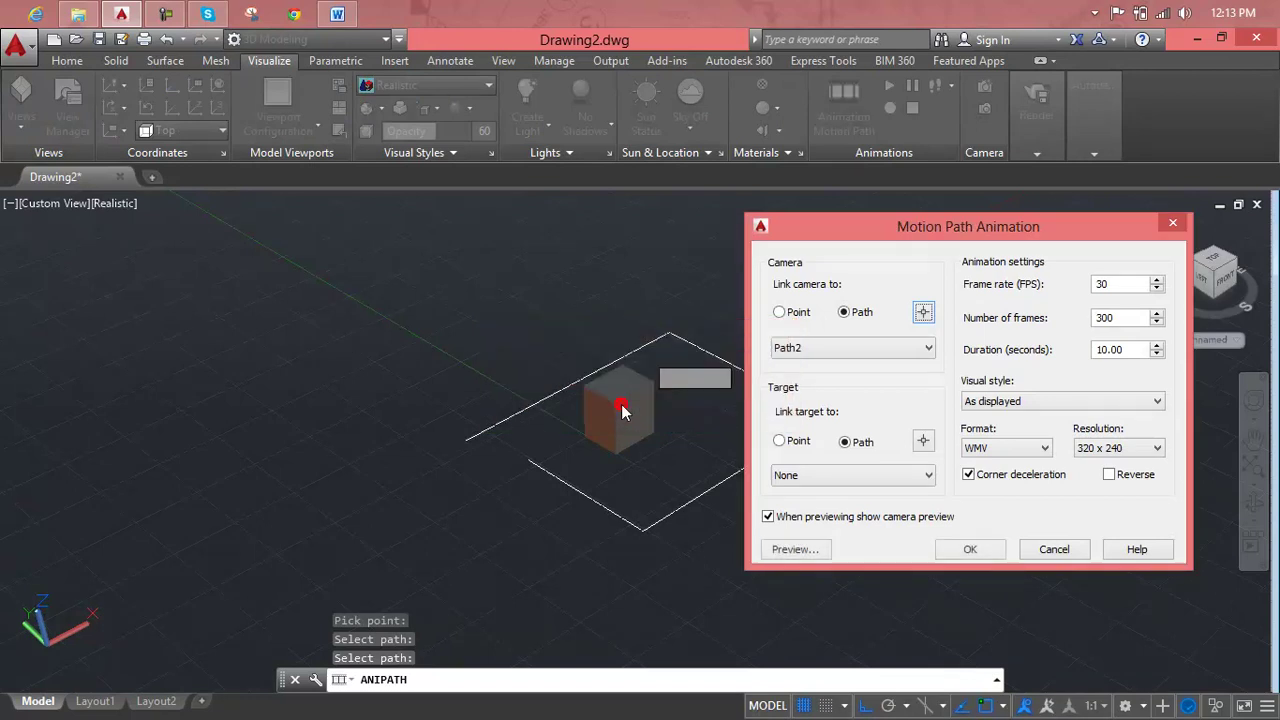
pyautogui.click(926, 442)
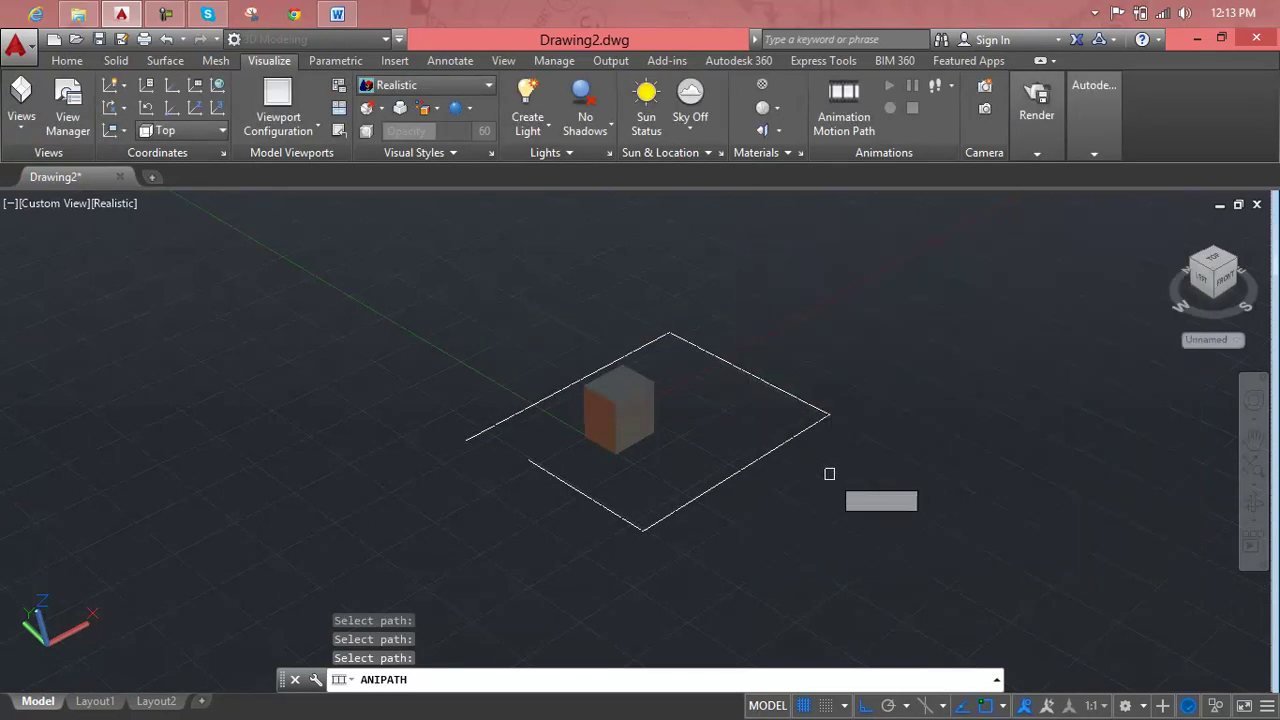
pyautogui.click(770, 458)
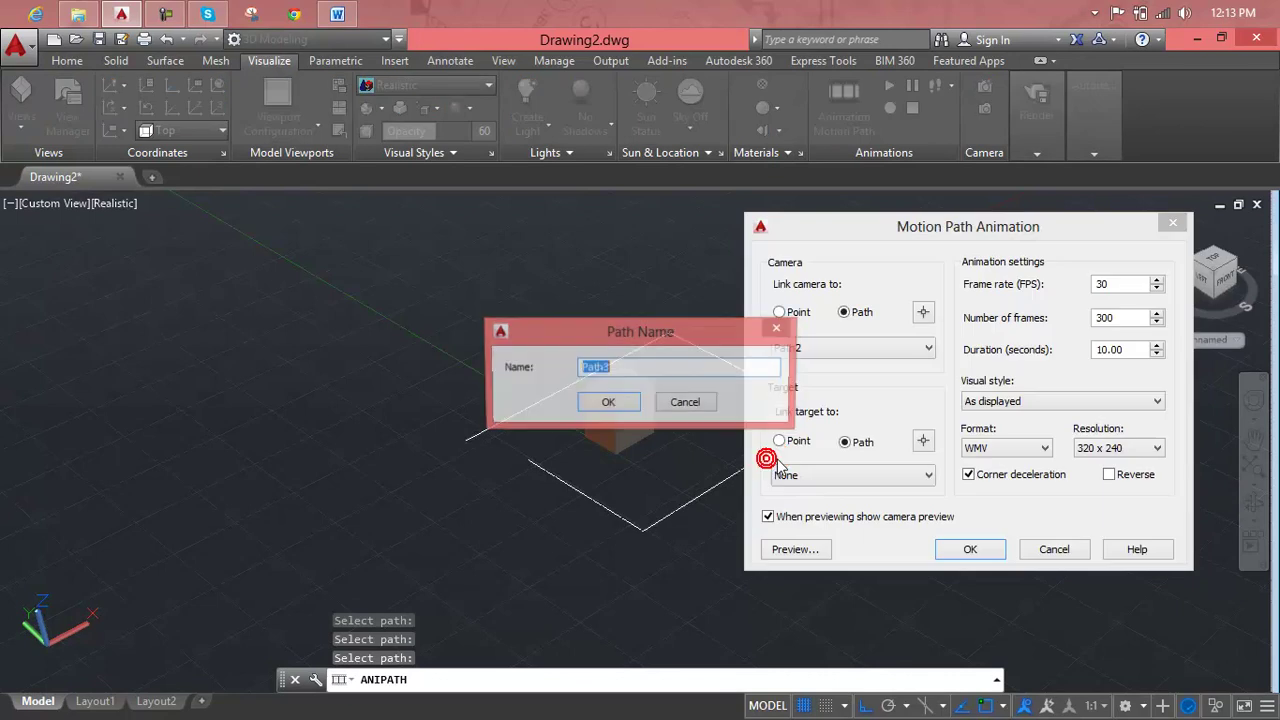
pyautogui.click(630, 405)
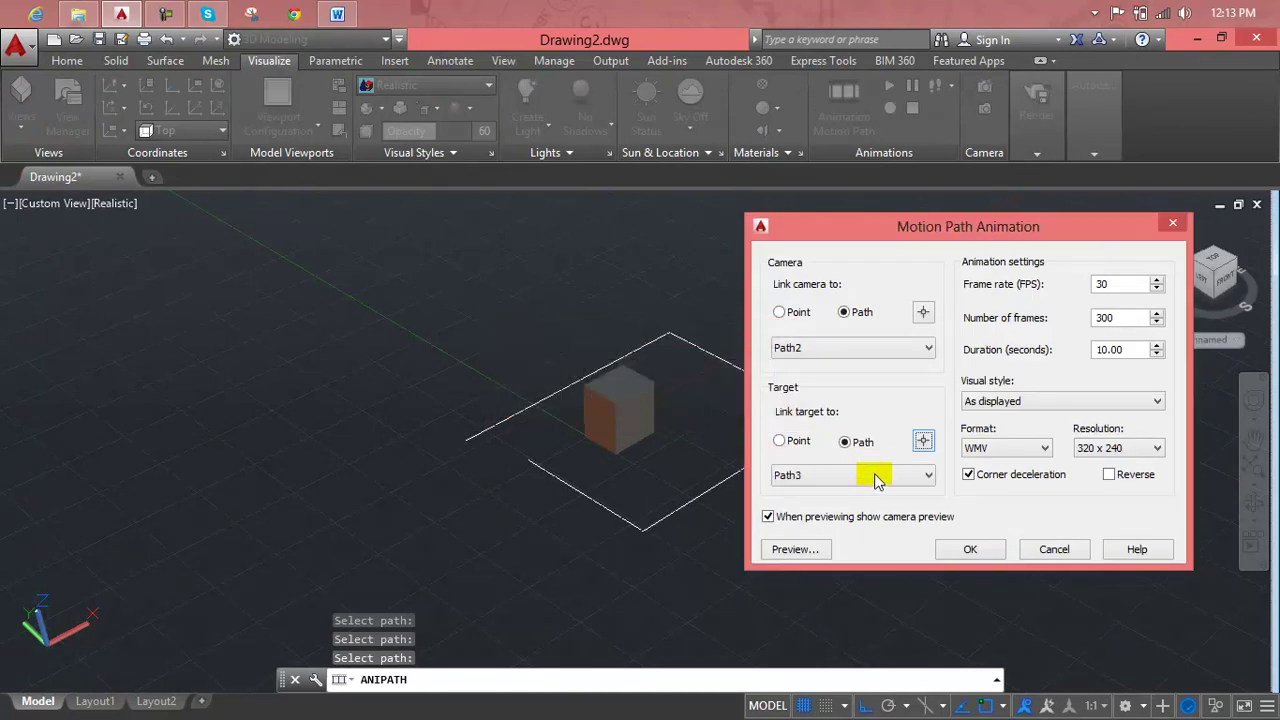
# - Preview the animation along both paths, moving the preview window aside to see the cube
pyautogui.click(788, 547)
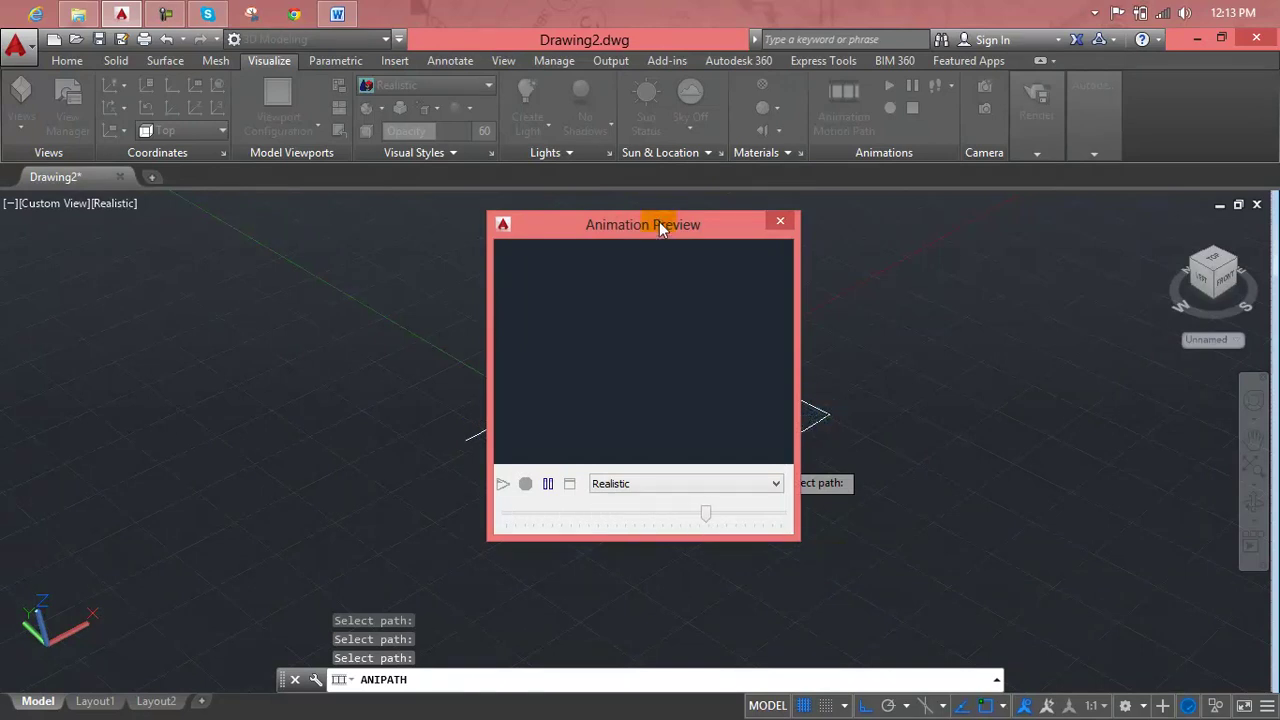
pyautogui.moveTo(660, 228); pyautogui.dragTo(1095, 259)
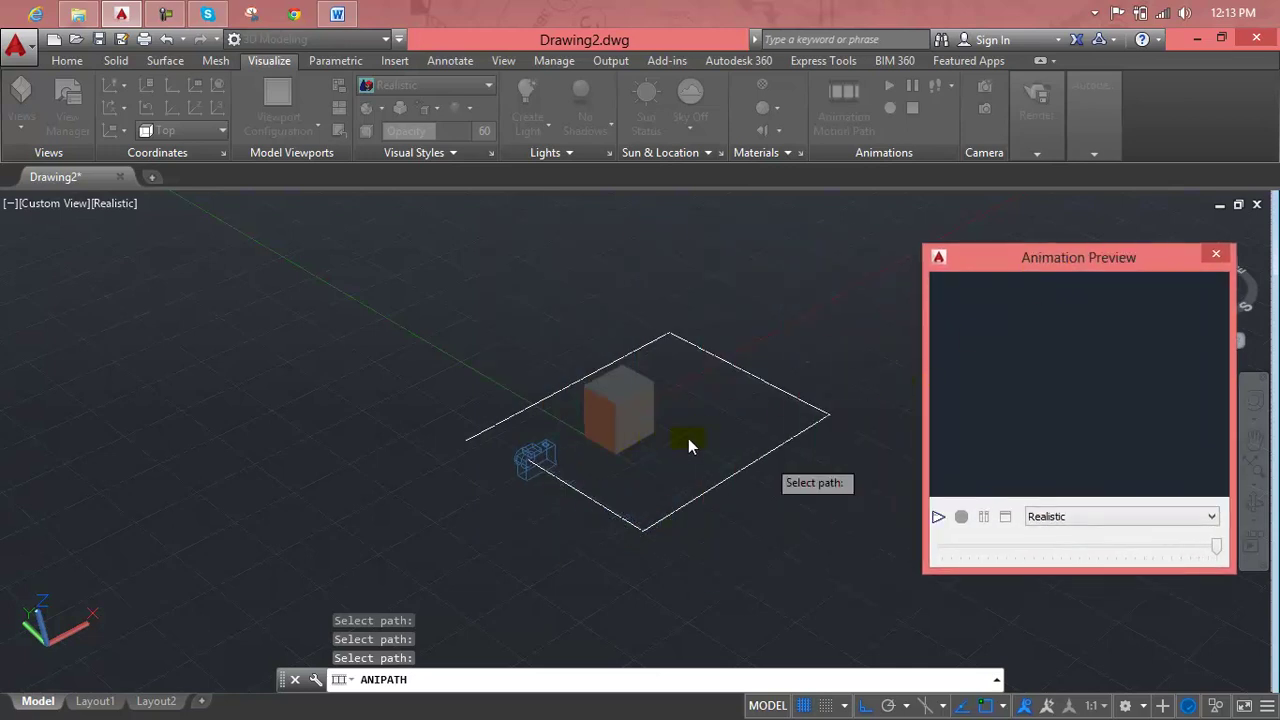
pyautogui.moveTo(1025, 254); pyautogui.dragTo(871, 242)
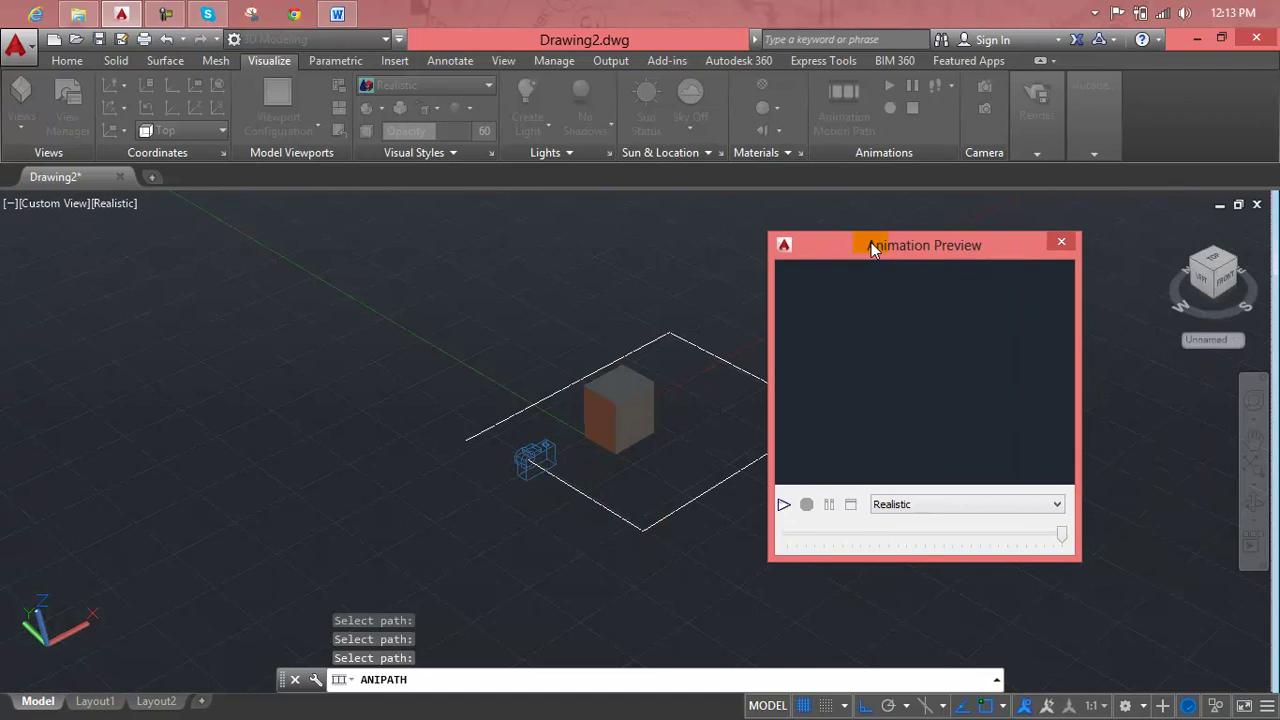
pyautogui.click(1061, 243)
pyautogui.click(1061, 244)
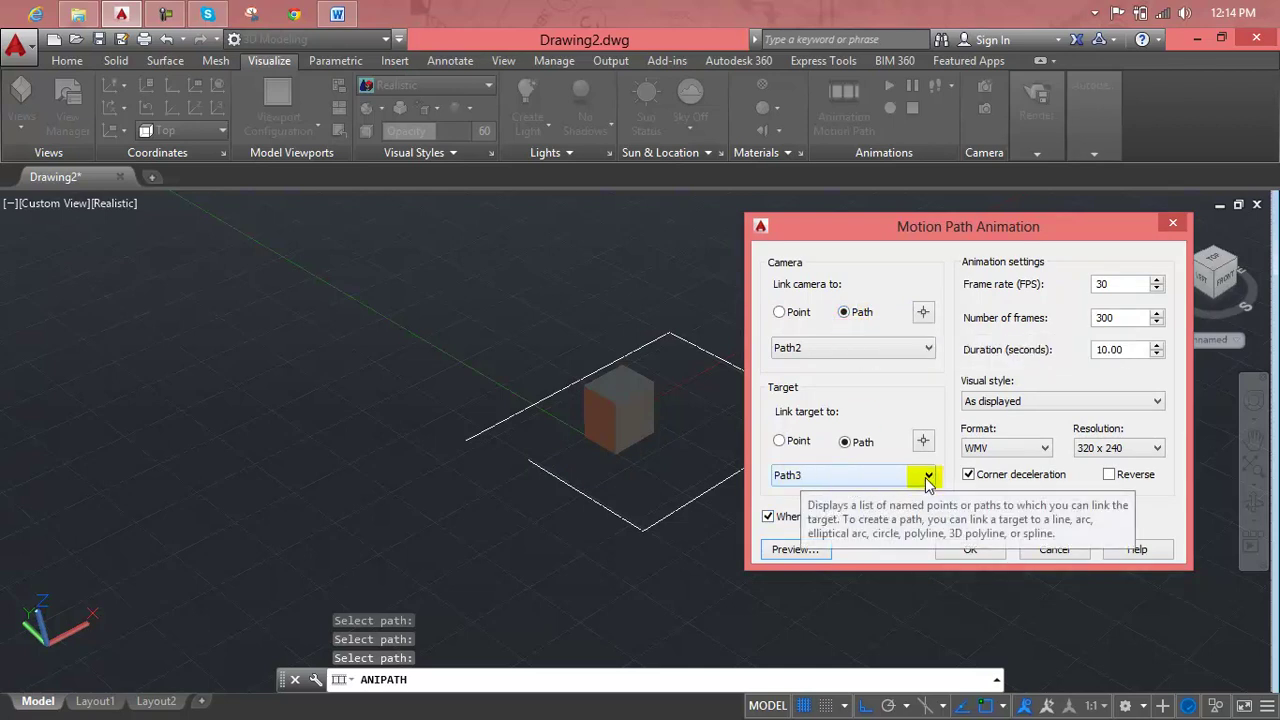
# - Use the Realistic visual style and aim the camera at a new target point, Point 2
pyautogui.click(1051, 404)
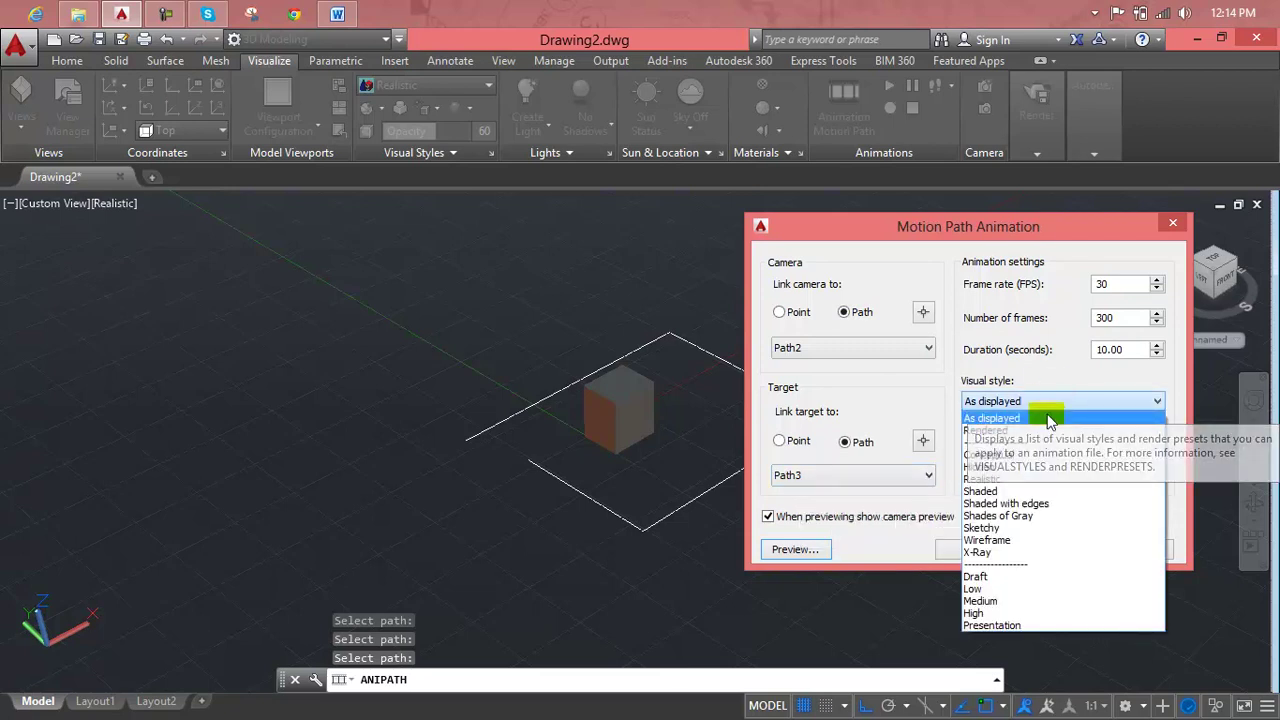
pyautogui.click(1033, 481)
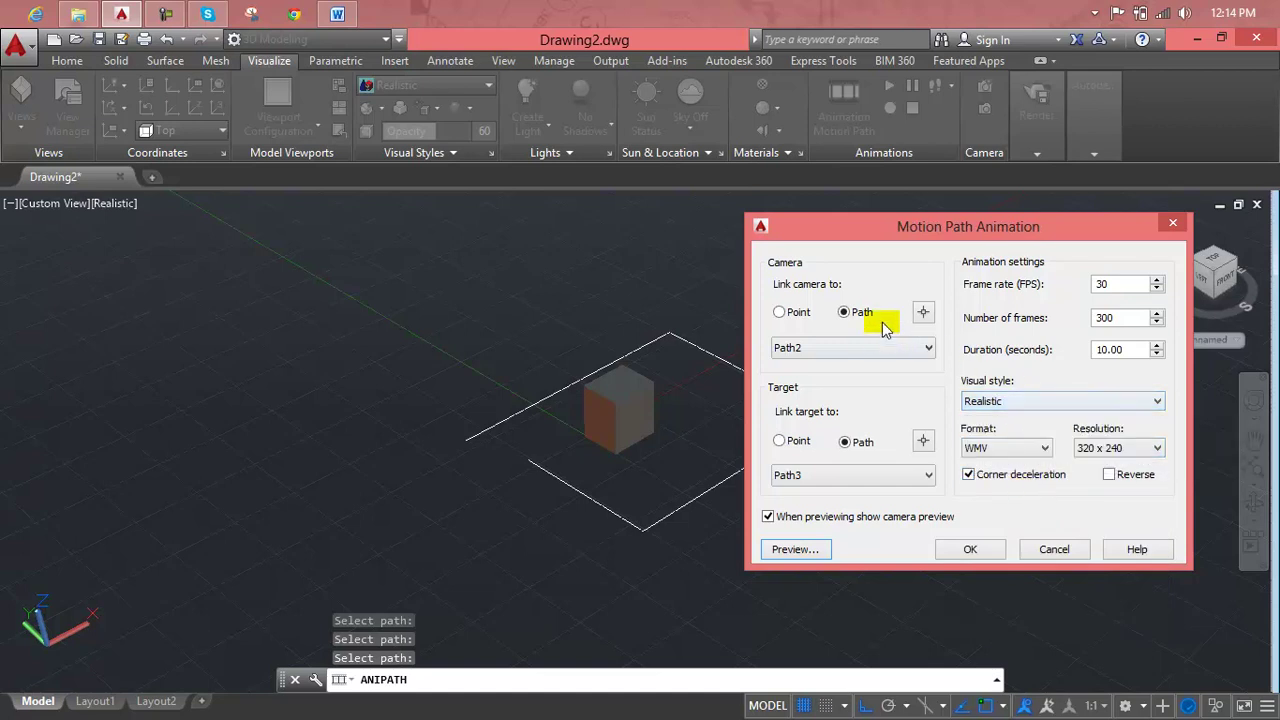
pyautogui.click(798, 441)
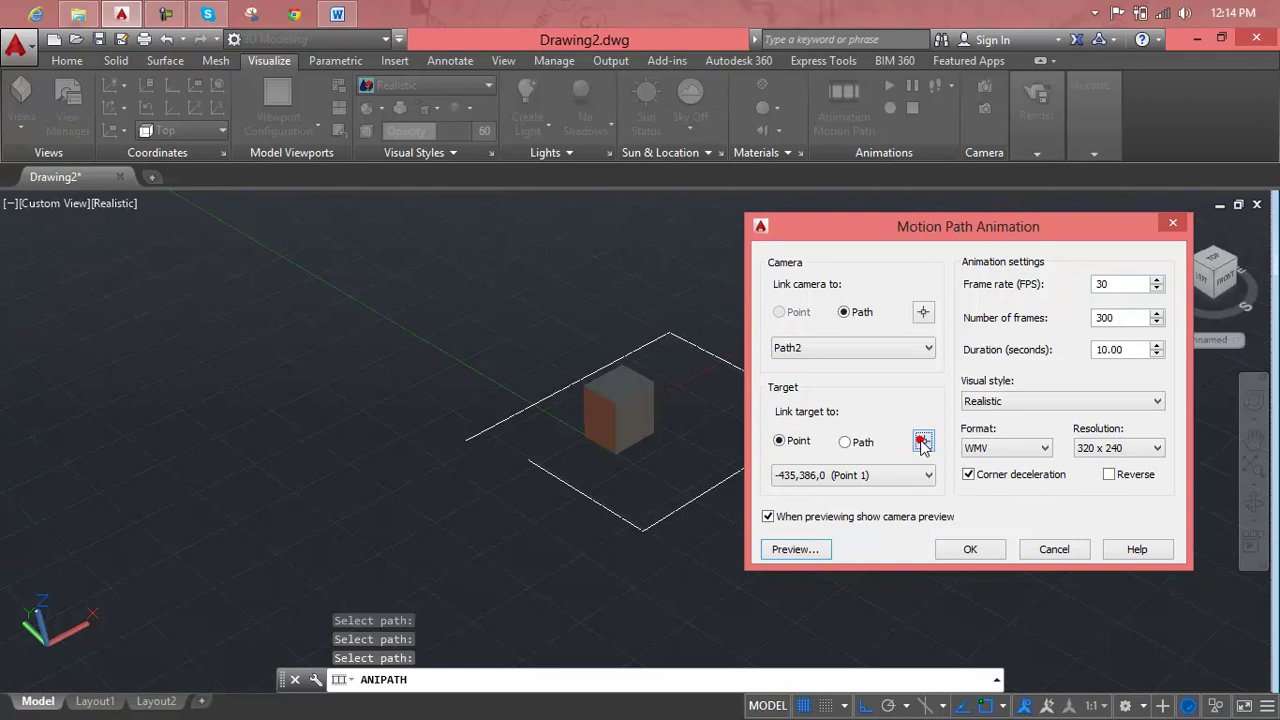
pyautogui.click(922, 442)
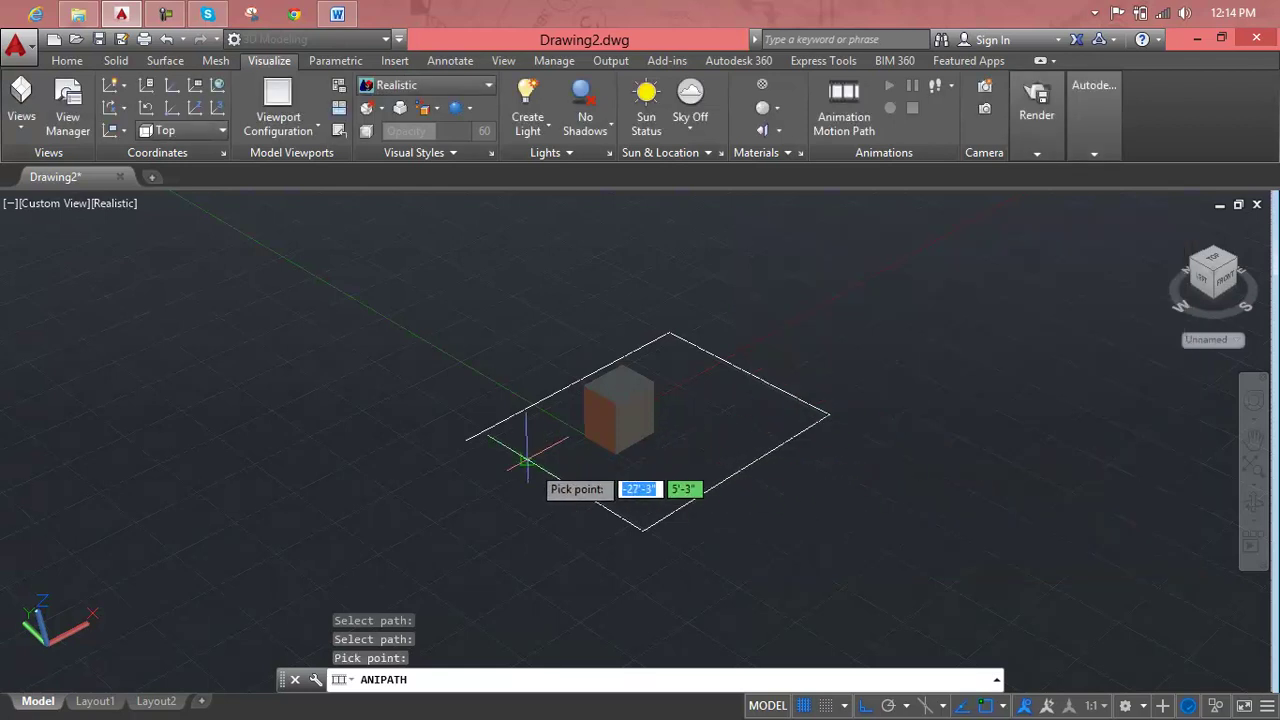
pyautogui.click(527, 462)
pyautogui.click(606, 404)
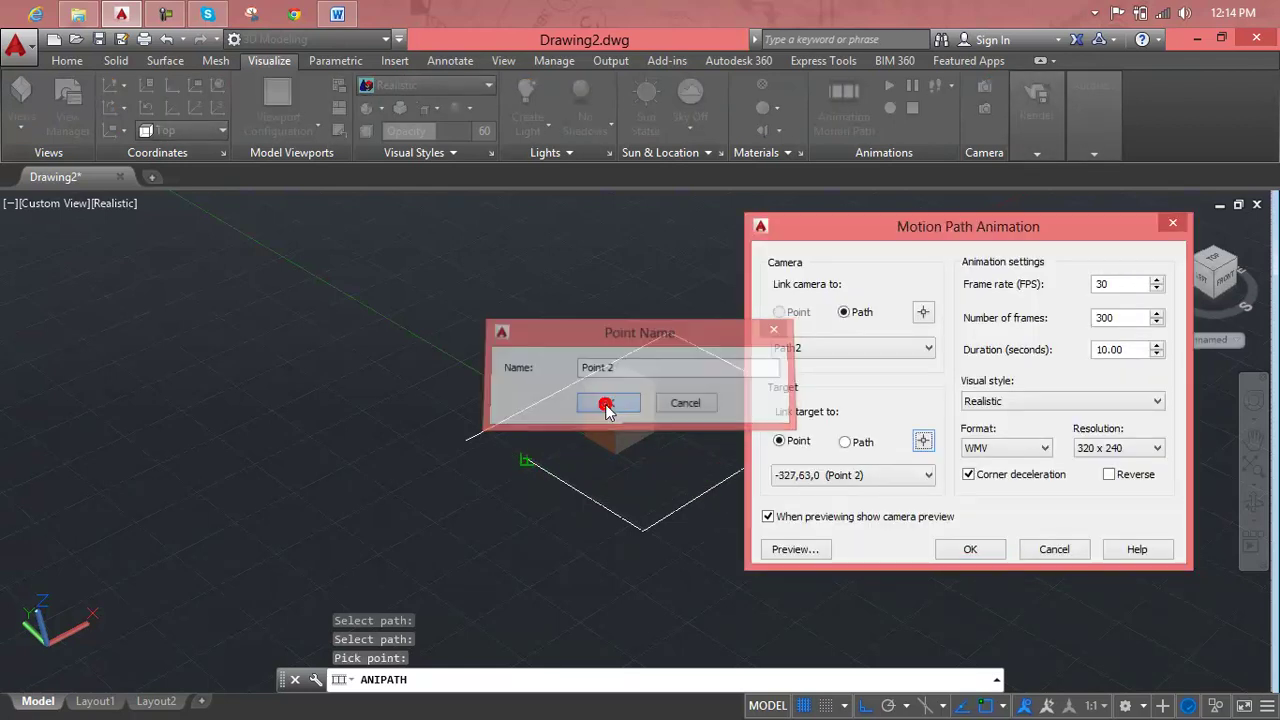
# - Preview the animation aimed at Point 2, then close the Motion Path Animation dialog
pyautogui.click(806, 550)
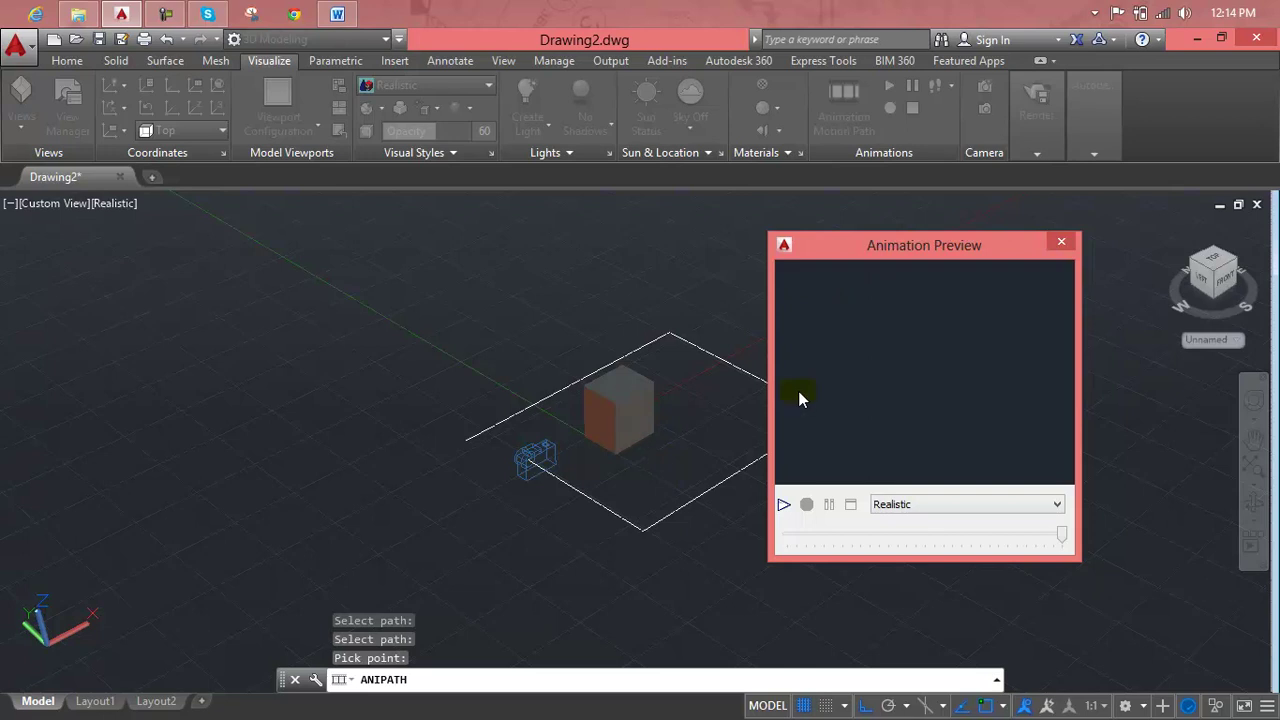
pyautogui.click(1061, 245)
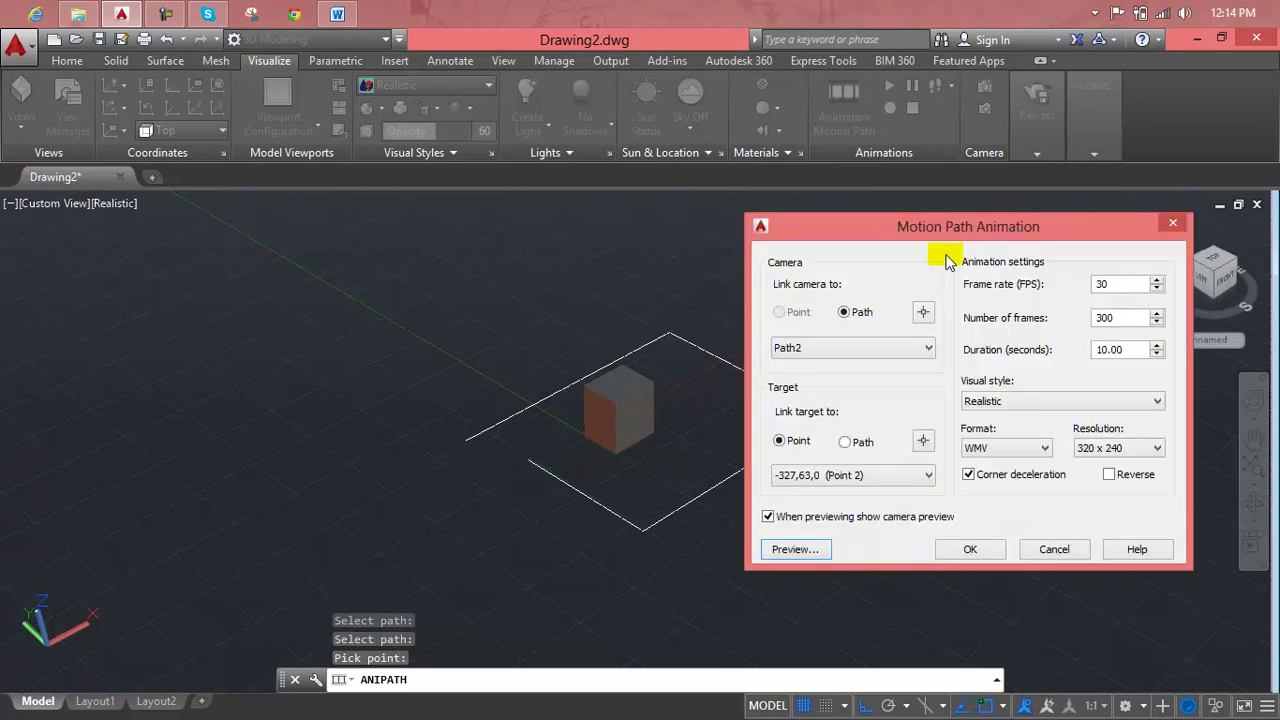
pyautogui.click(1174, 228)
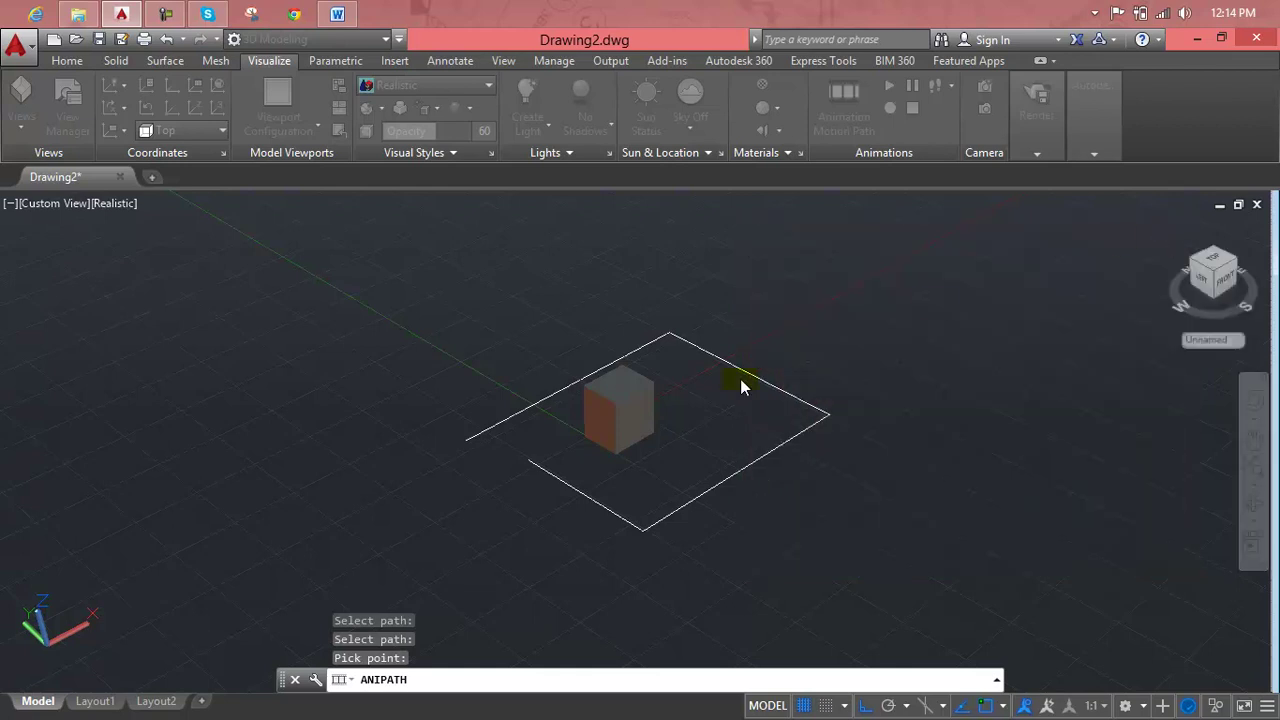
# - Try selecting the cube's faces, clearing each selection, and zoom in
pyautogui.press('Escape')
pyautogui.click(617, 428)
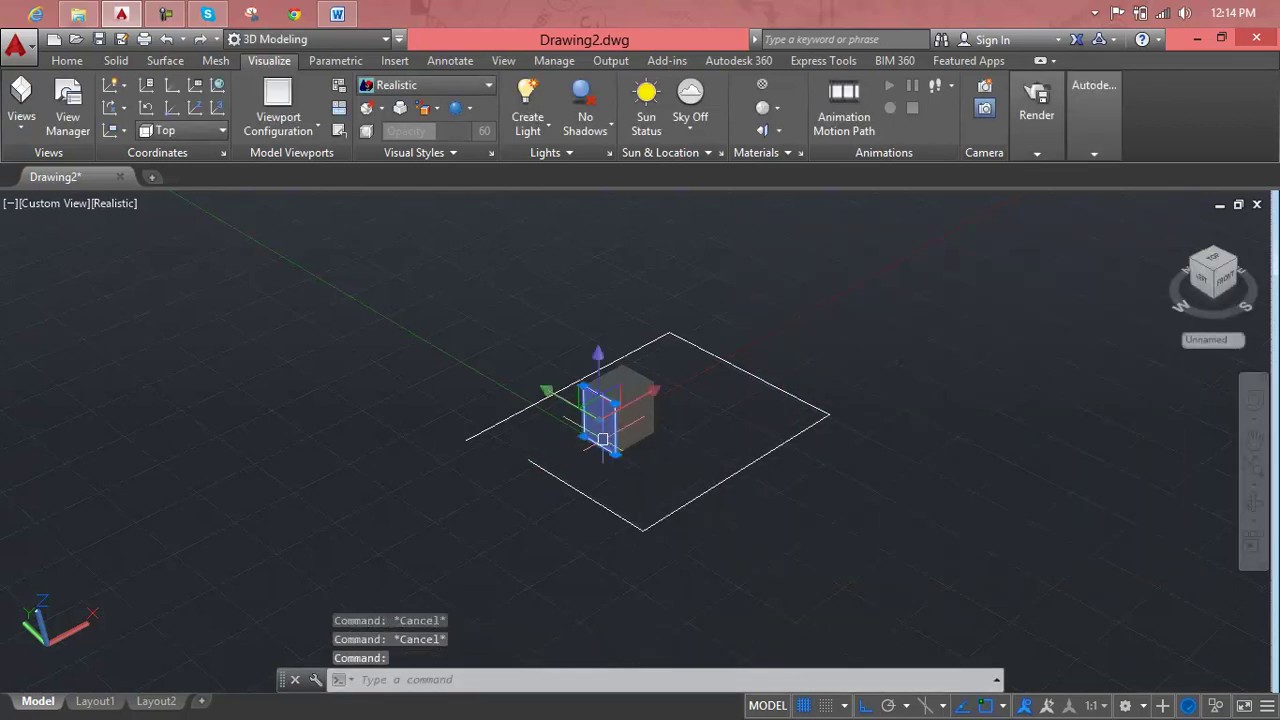
pyautogui.press('Escape')
pyautogui.click(640, 402)
pyautogui.press('Escape')
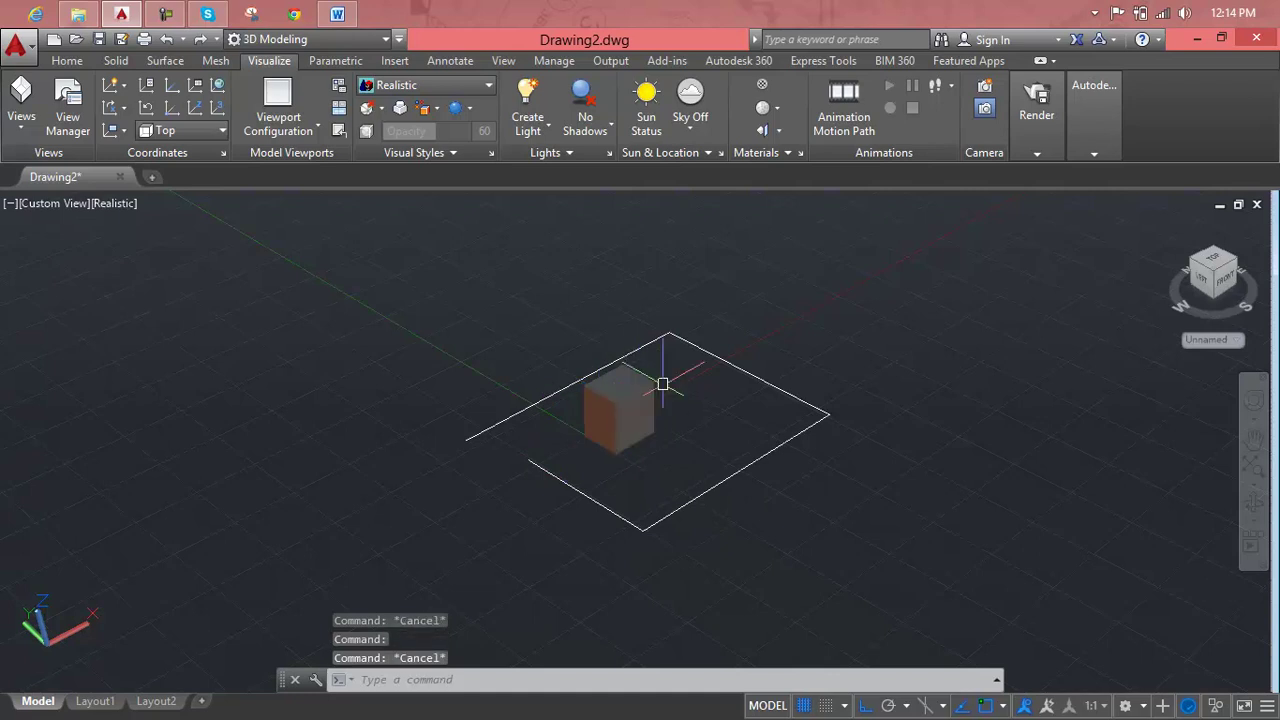
pyautogui.scroll(1, 663, 383)
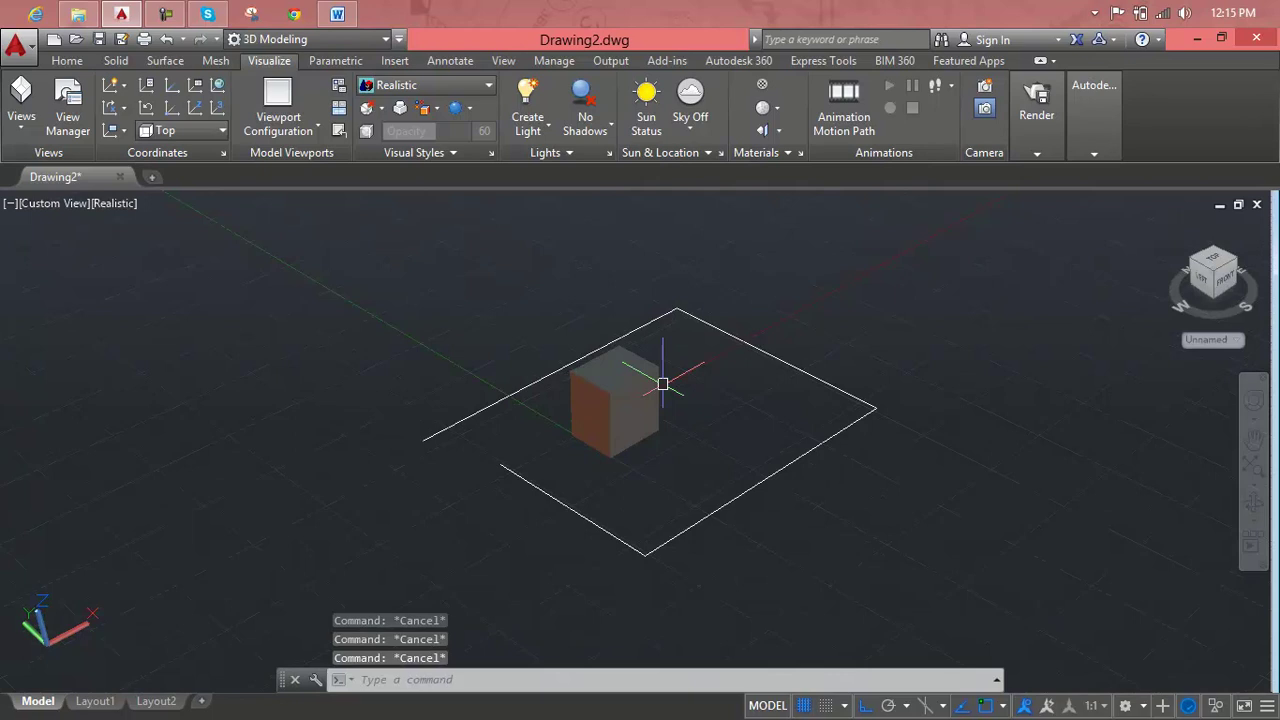
pyautogui.click(663, 359)
pyautogui.press('Escape')
pyautogui.press('Escape')
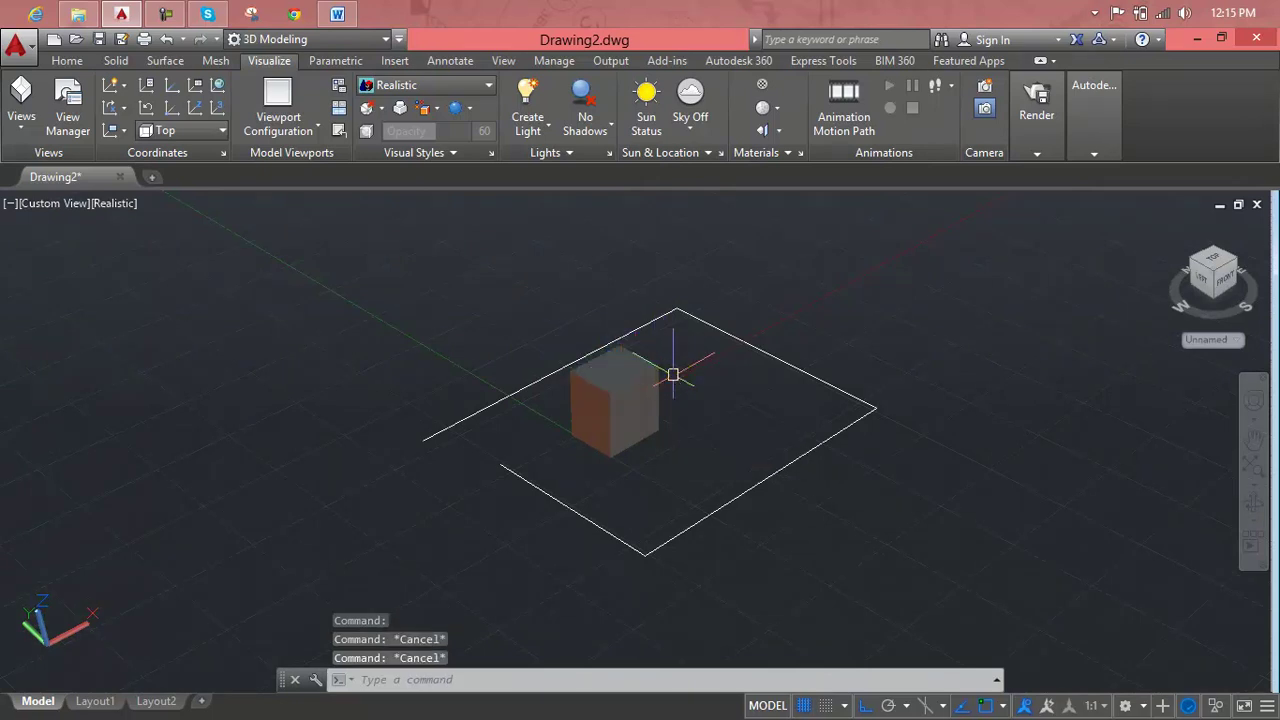
# - Start copying the cube from its corner, cancel it, and switch to Top view
pyautogui.write('cp')
pyautogui.press('Return')
pyautogui.click(679, 351)
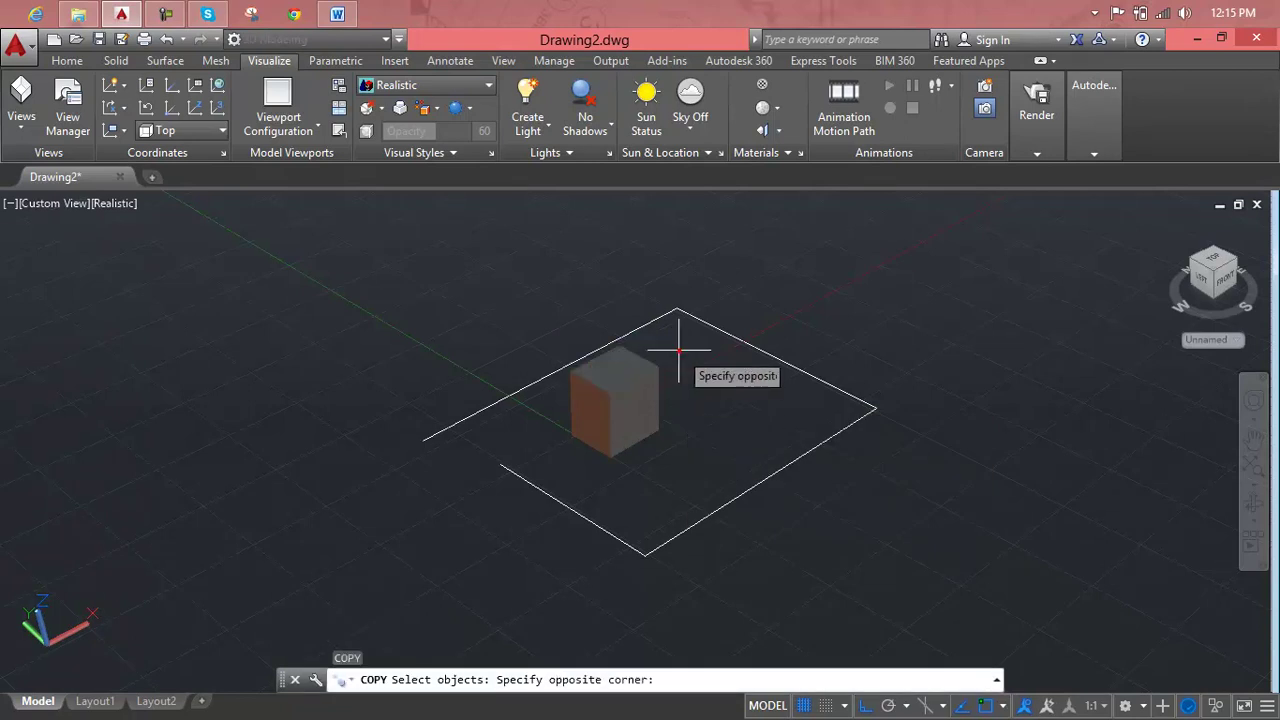
pyautogui.click(611, 408)
pyautogui.press('Return')
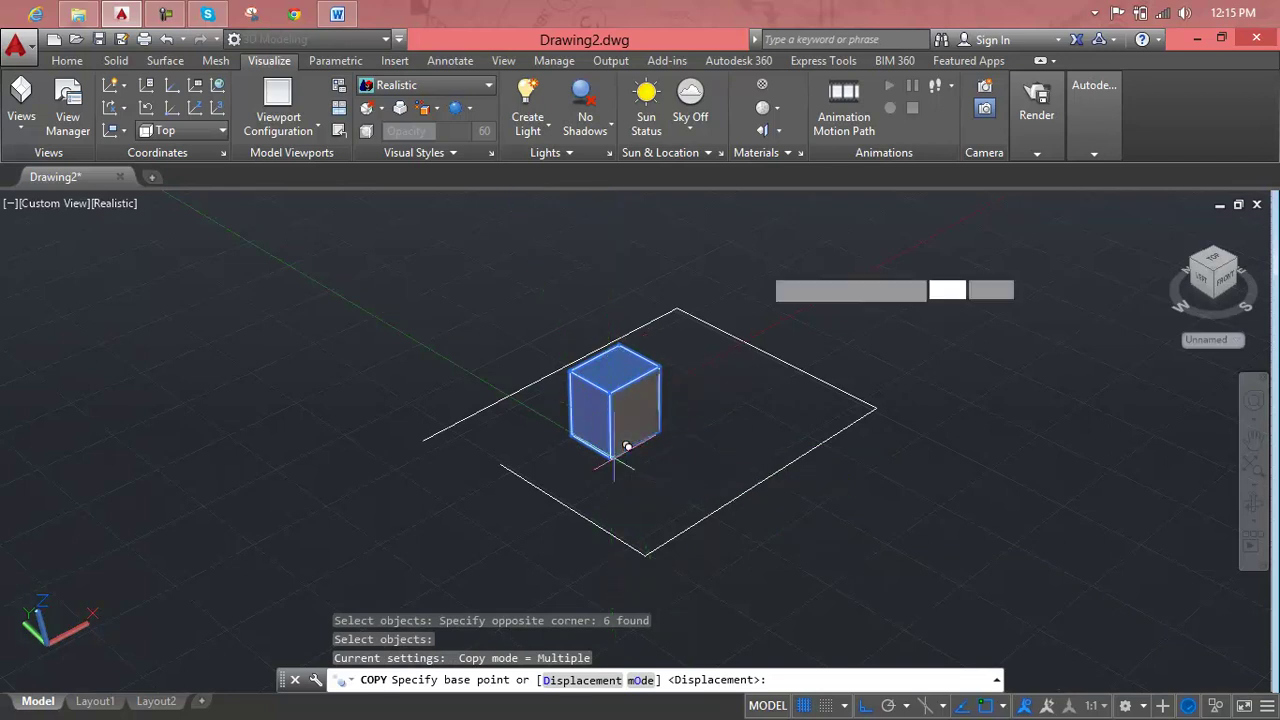
pyautogui.click(626, 446)
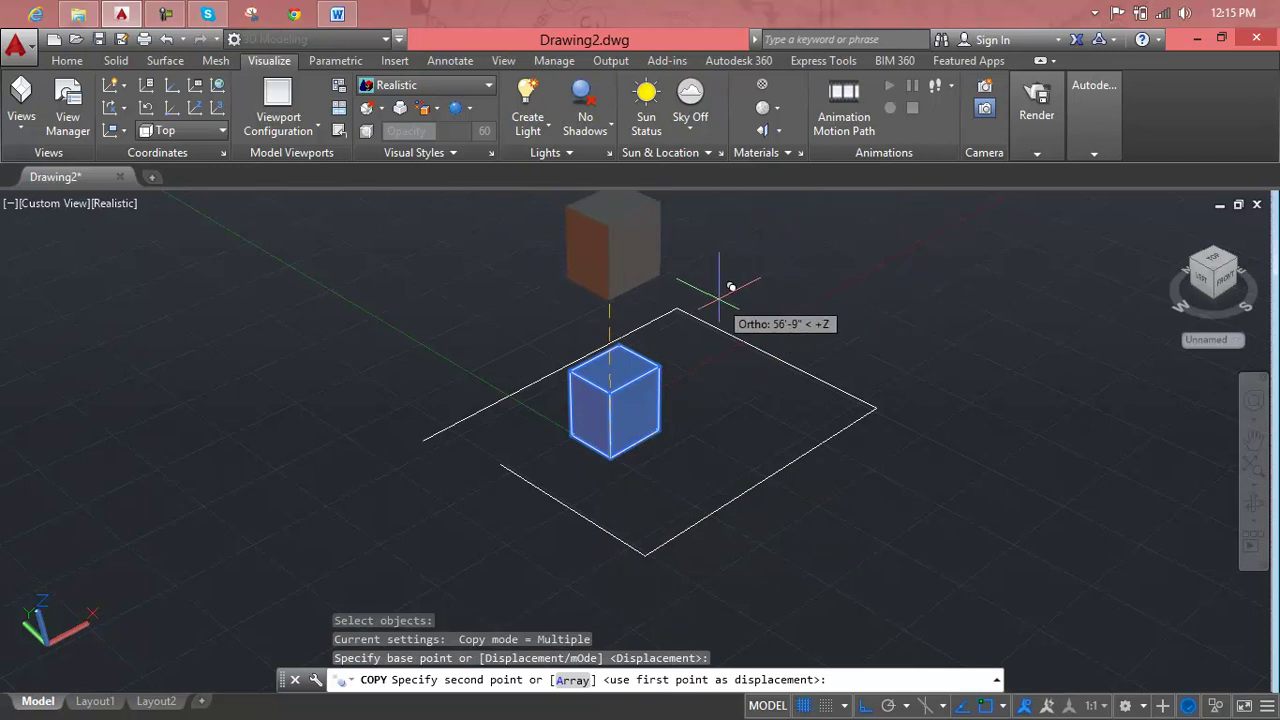
pyautogui.press('F8')
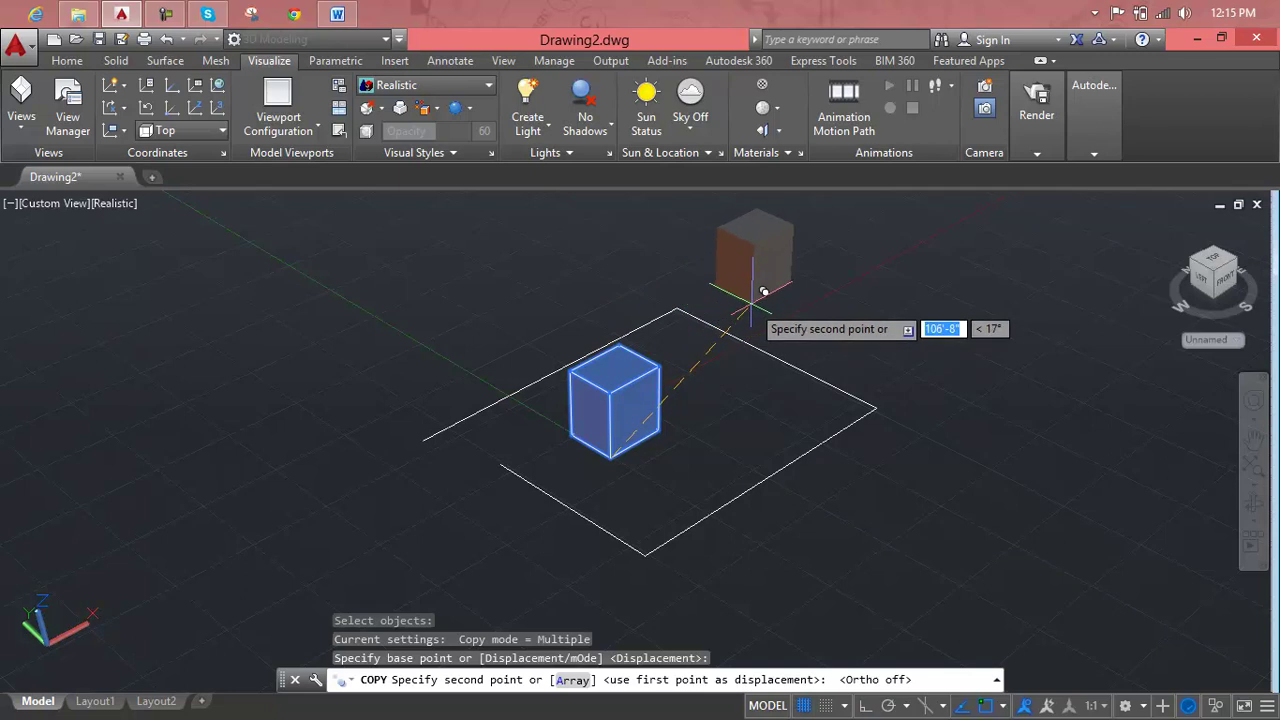
pyautogui.press('Escape')
pyautogui.press('Escape')
pyautogui.press('Escape')
pyautogui.press('Escape')
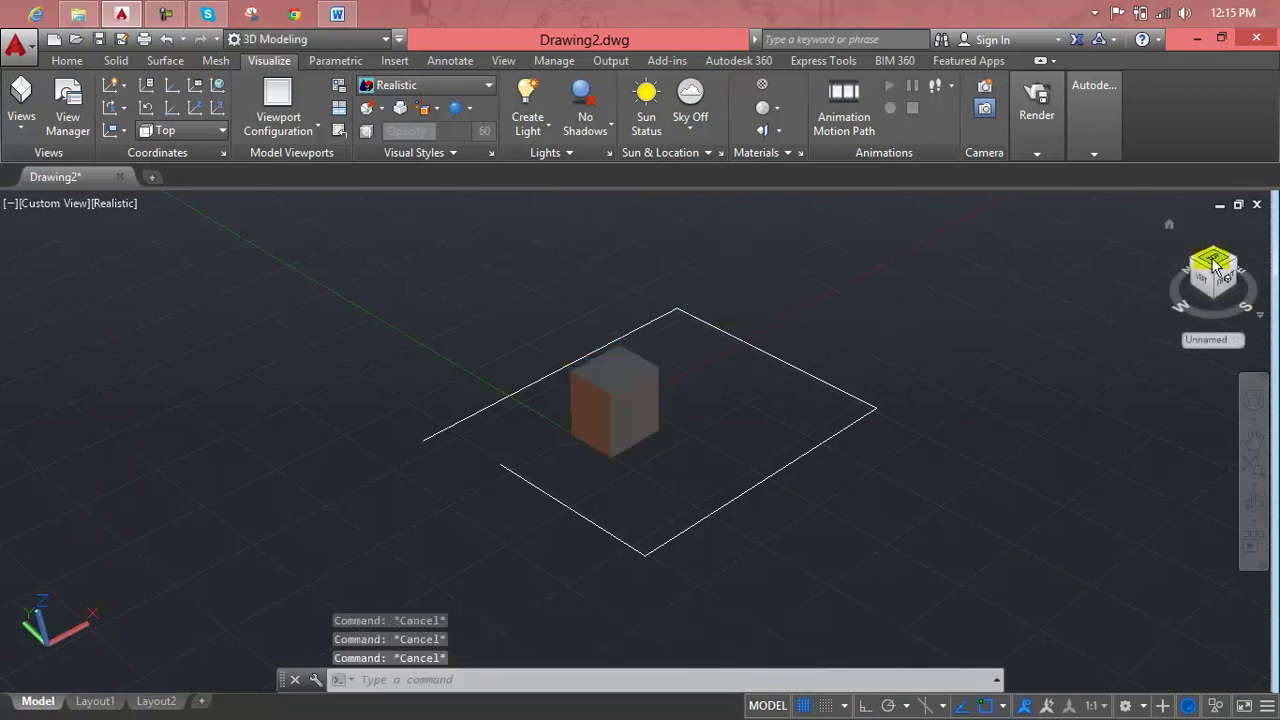
pyautogui.click(1208, 262)
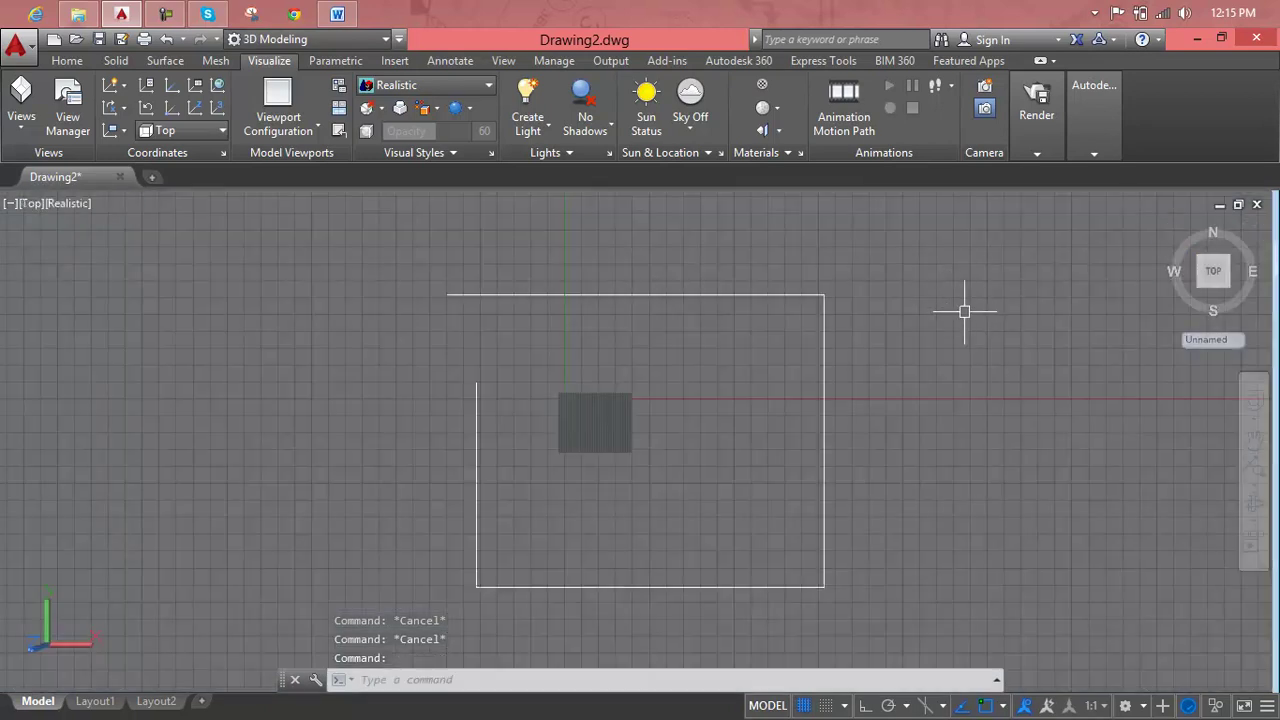
# - Select the box with a crossing window after cancelling stray commands
pyautogui.press('Escape')
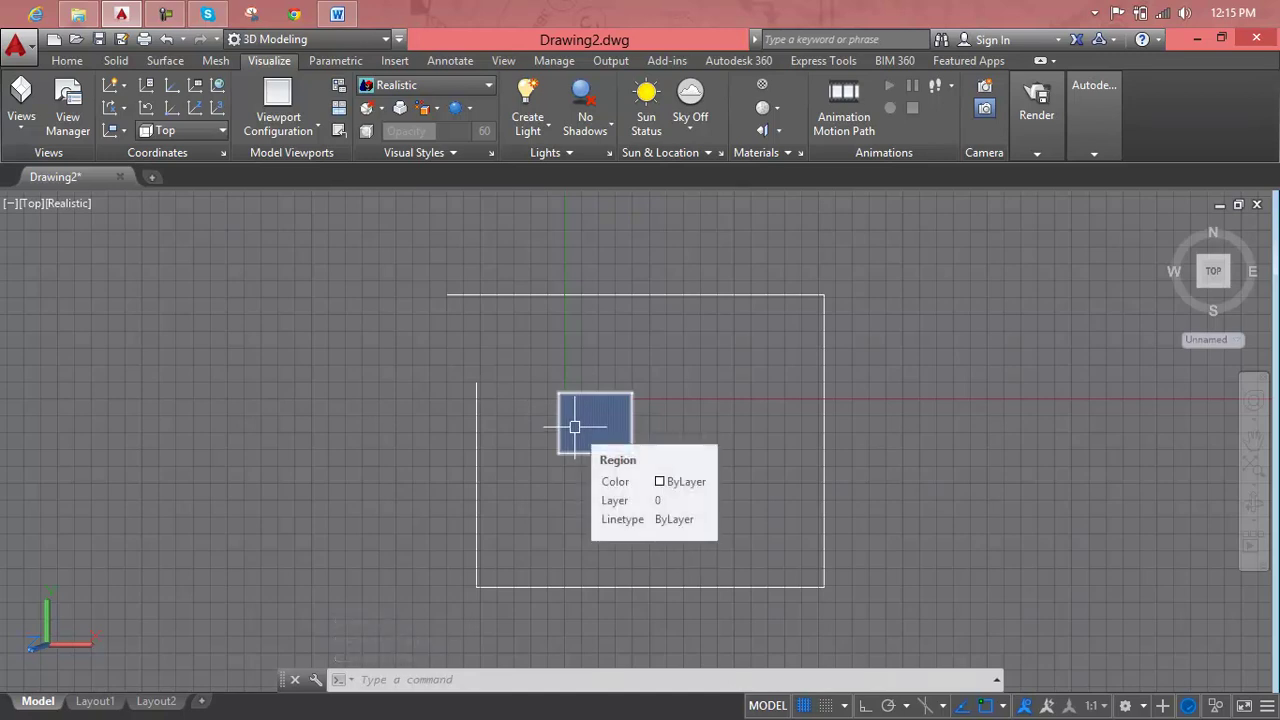
pyautogui.press('Escape')
pyautogui.press('Escape')
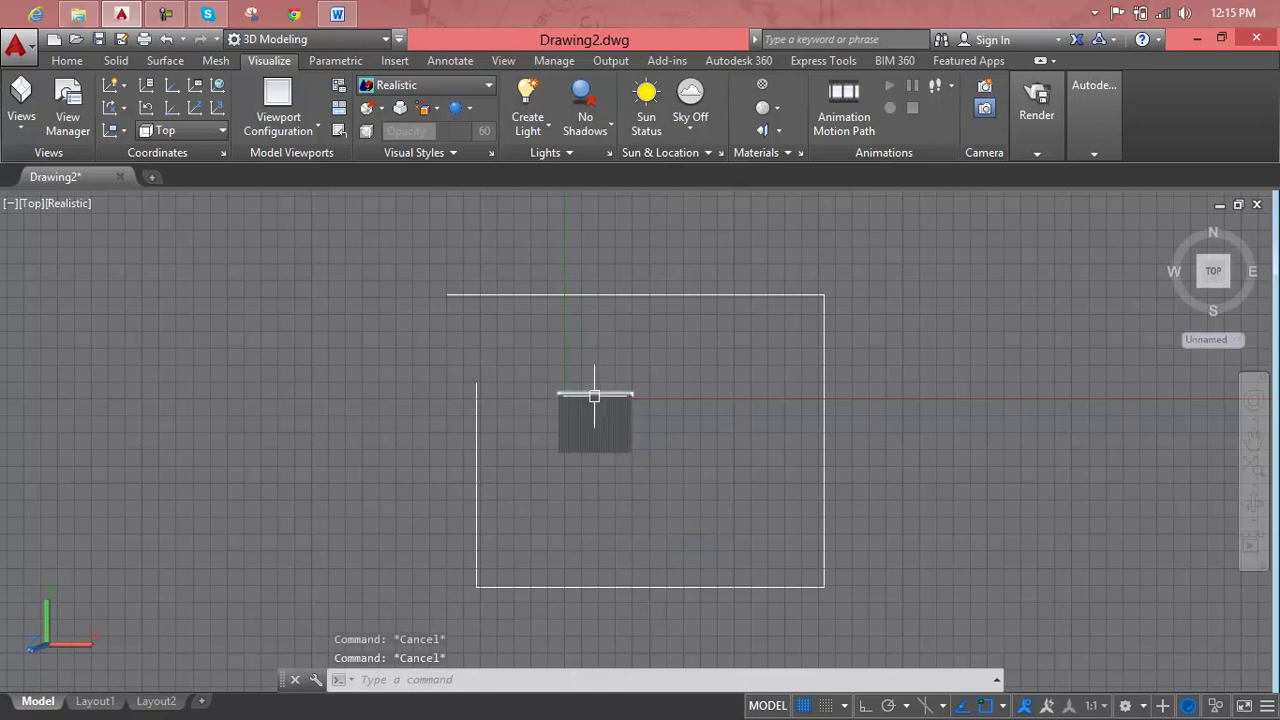
pyautogui.press('Escape')
pyautogui.moveTo(647, 367); pyautogui.dragTo(590, 435)
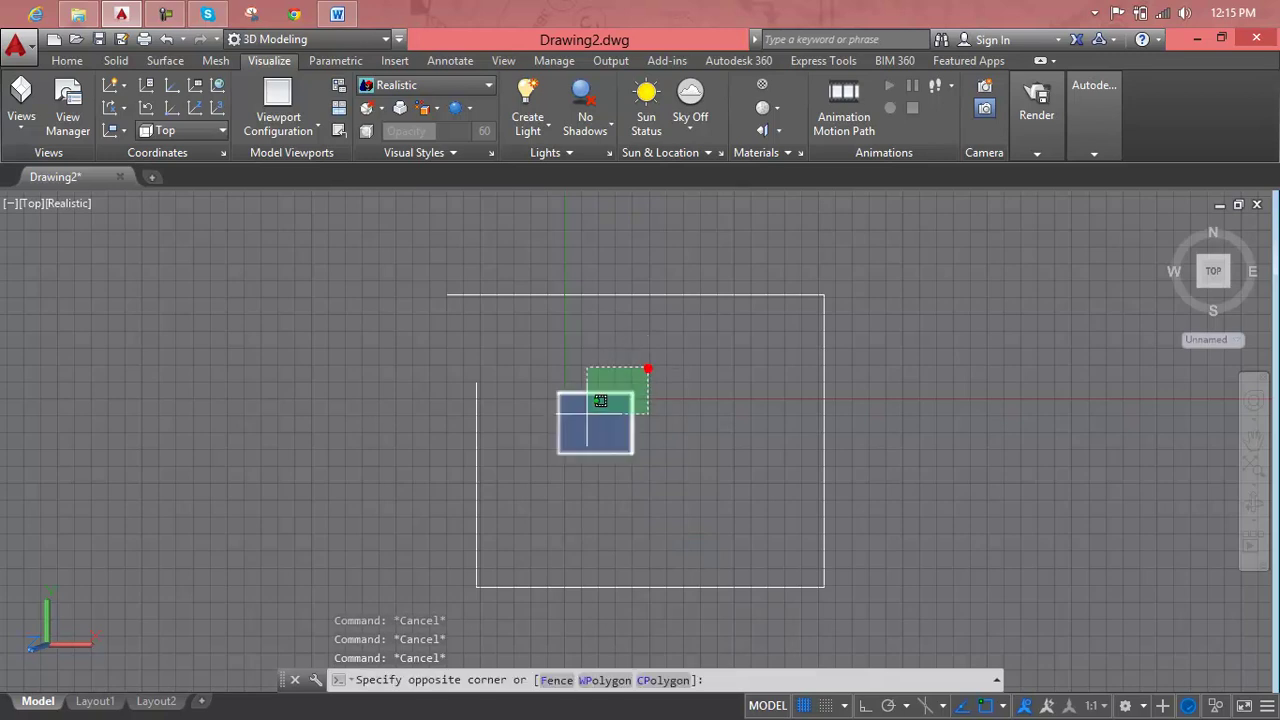
pyautogui.press('Escape')
pyautogui.click(665, 357)
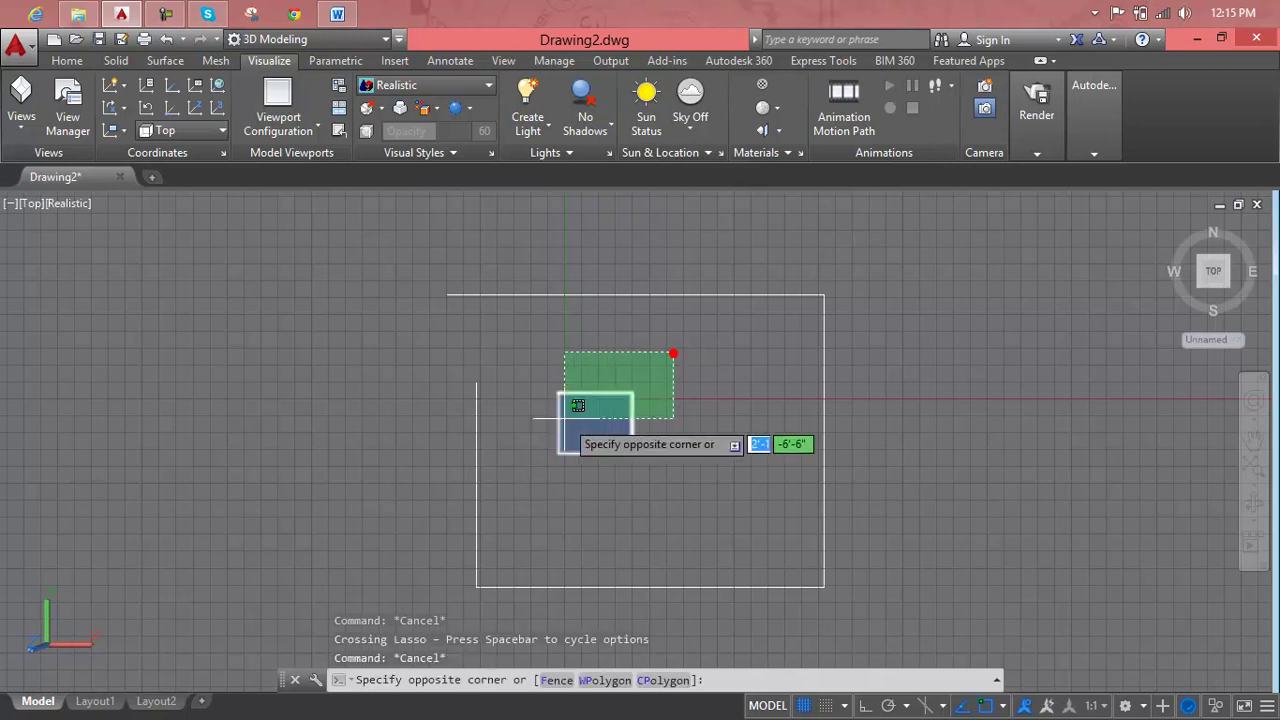
pyautogui.click(523, 502)
# - Copy the box from its corner to a spot upper right, outside the path
pyautogui.write('cp')
pyautogui.press('Return')
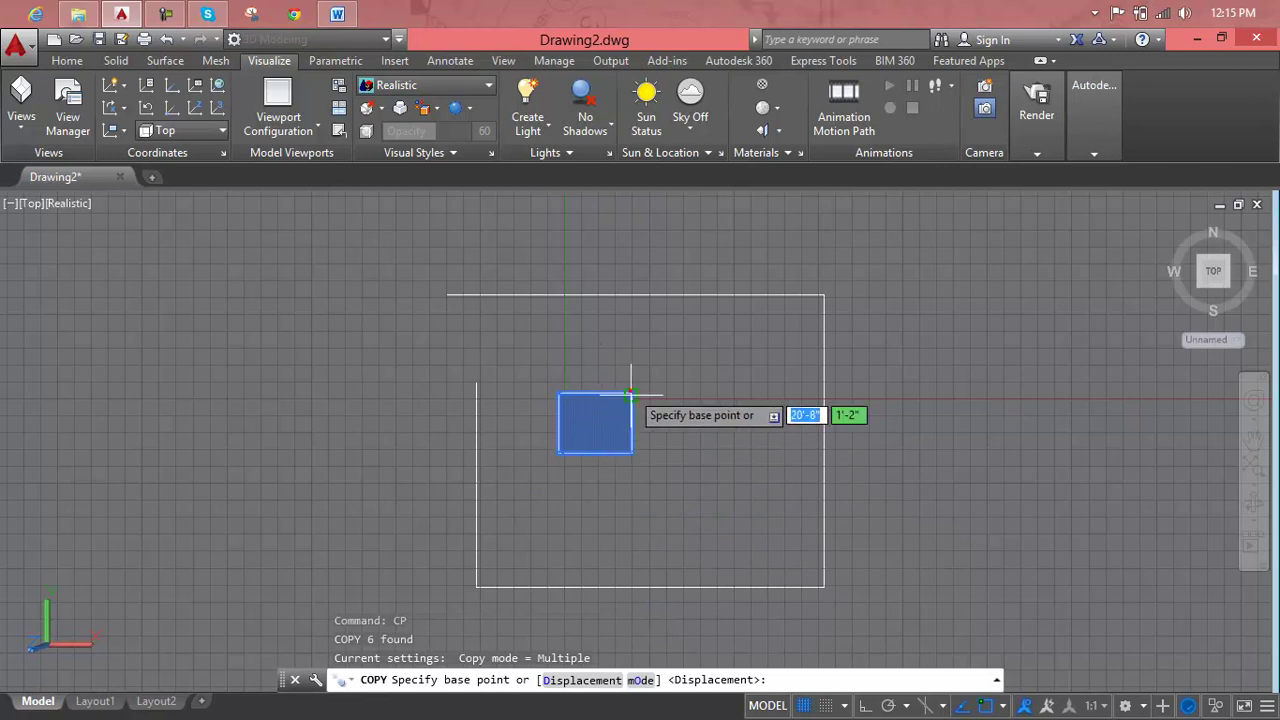
pyautogui.click(630, 393)
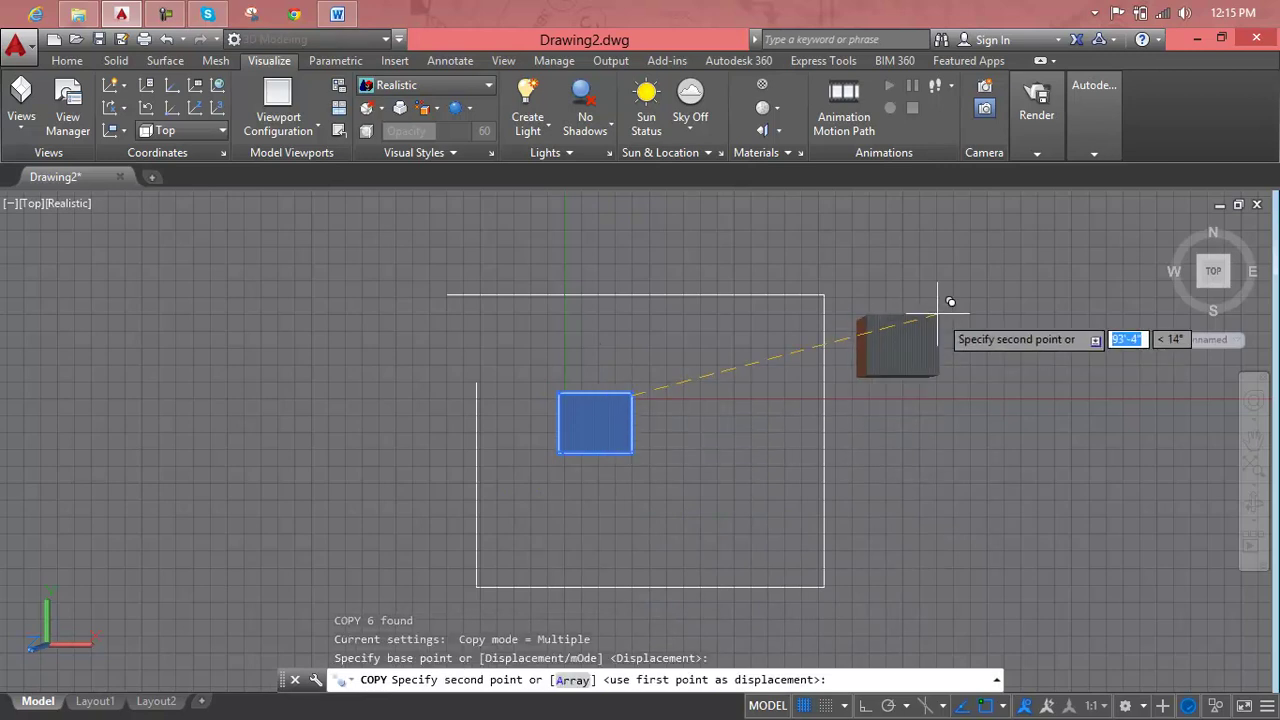
pyautogui.click(923, 299)
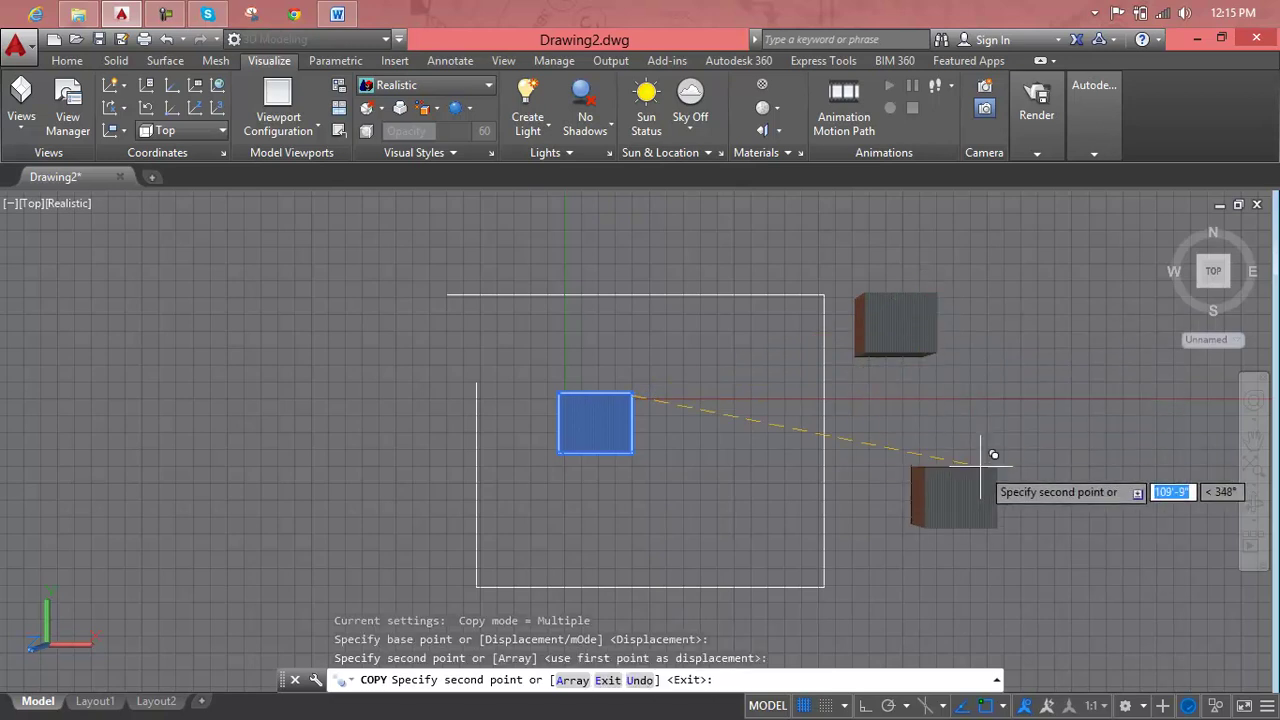
pyautogui.moveTo(902, 562); pyautogui.dragTo(910, 482, button='middle')
pyautogui.press('Escape')
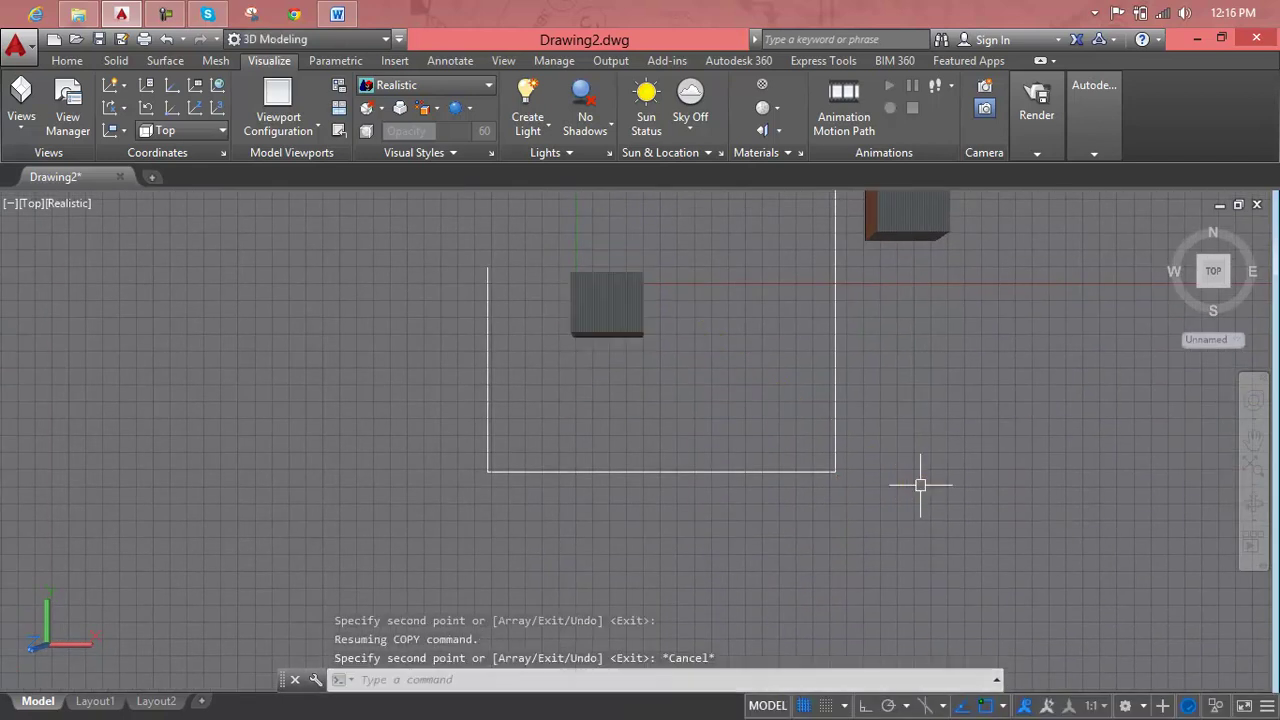
pyautogui.click(70, 61)
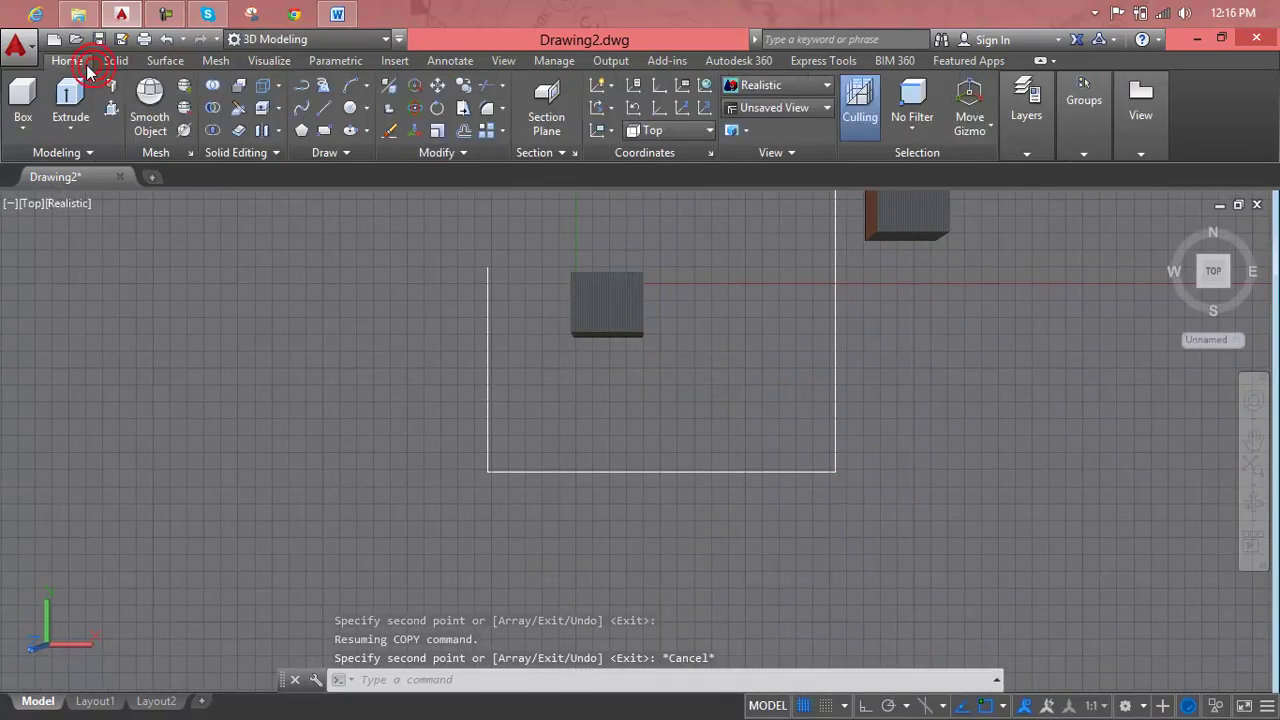
pyautogui.click(26, 126)
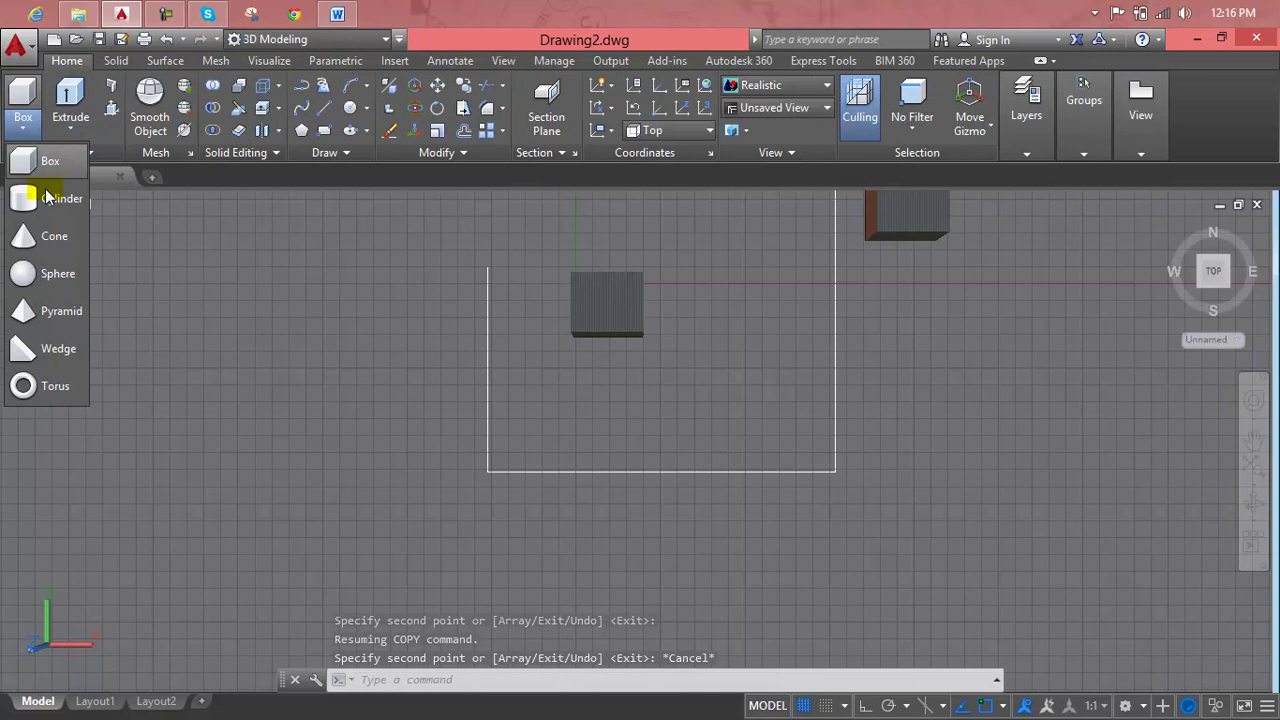
pyautogui.click(52, 238)
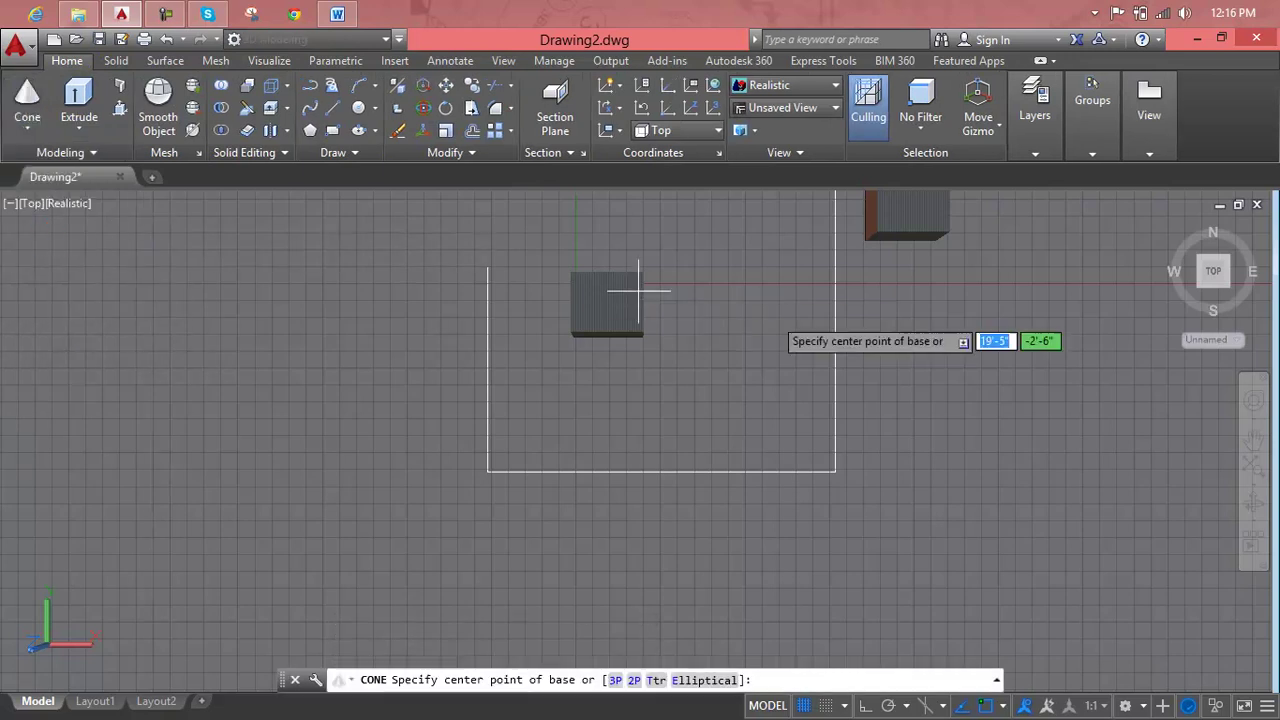
pyautogui.click(875, 273)
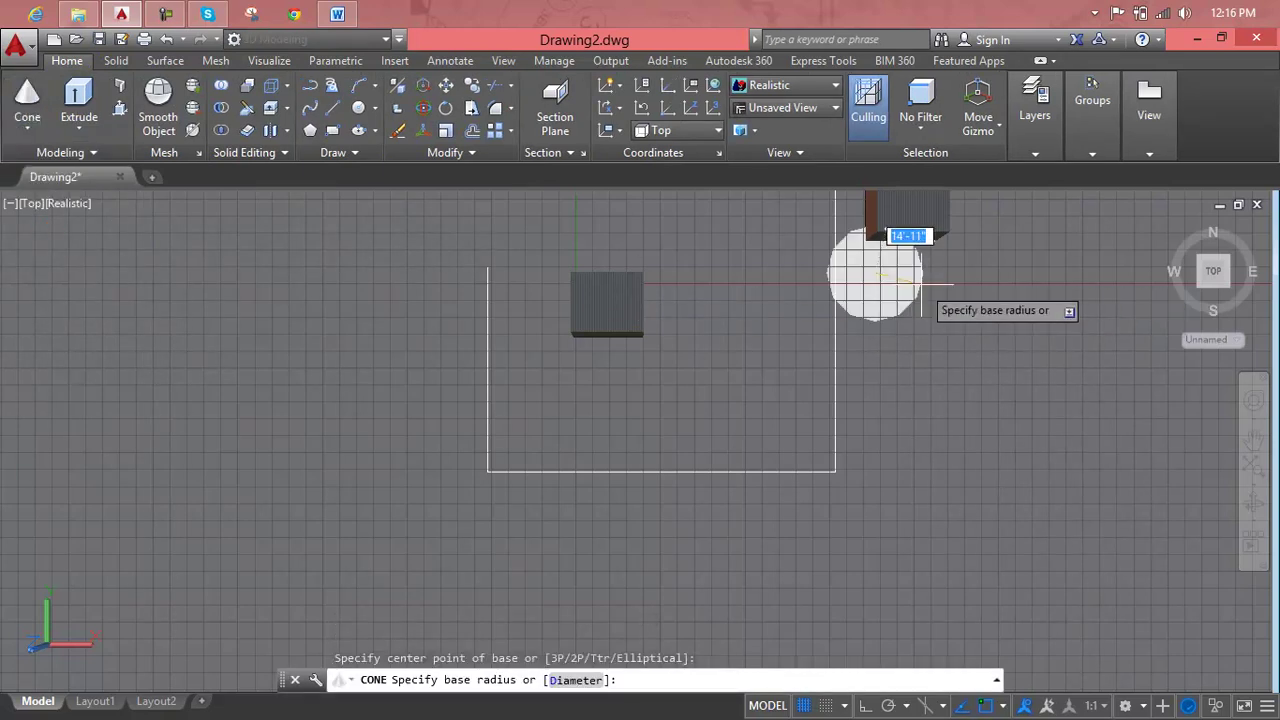
pyautogui.click(899, 271)
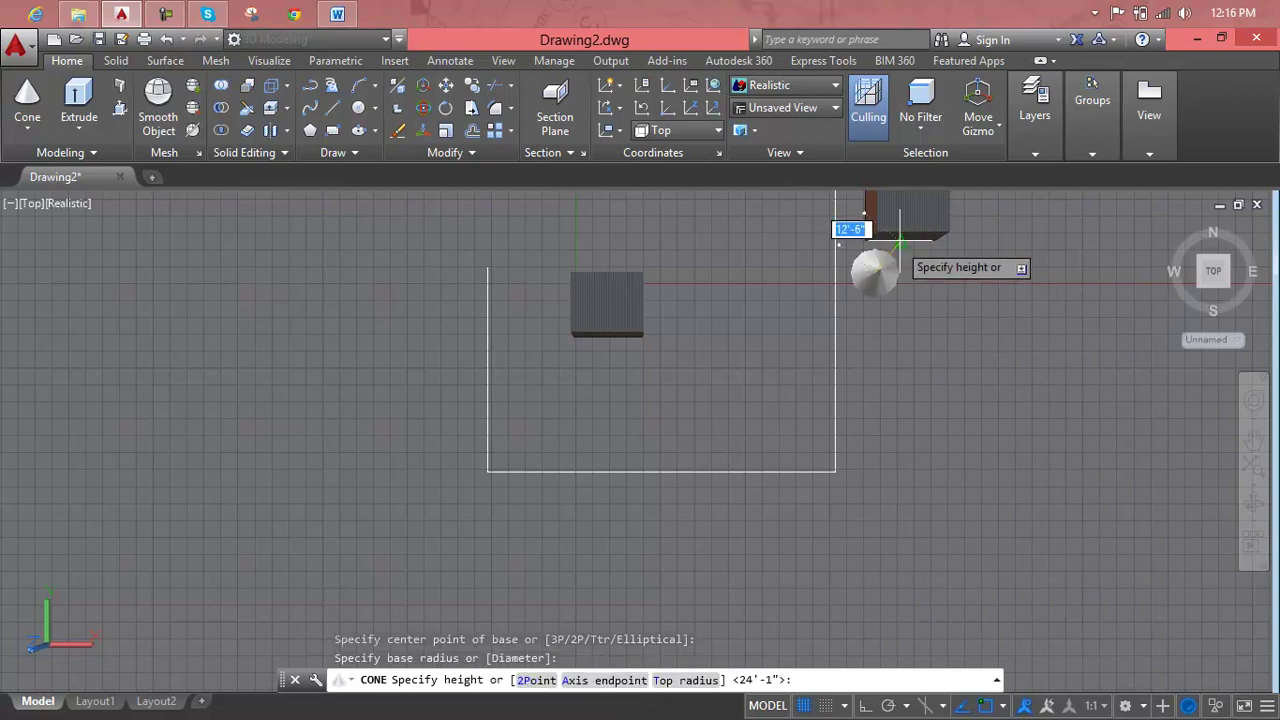
pyautogui.press('Escape')
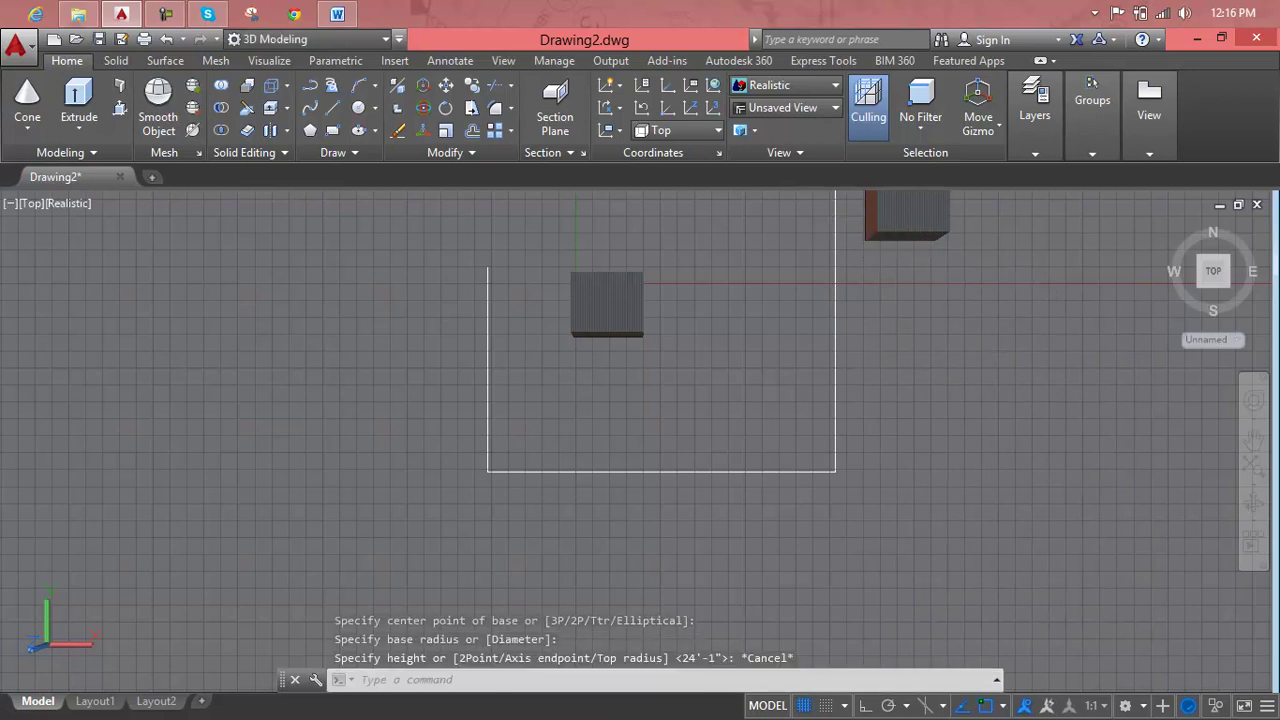
pyautogui.moveTo(884, 260); pyautogui.dragTo(857, 337, button='middle')
pyautogui.press('Escape')
pyautogui.write('c')
pyautogui.press('Escape')
# - Copy the upper-right box to the lower right of the path
pyautogui.write('co')
pyautogui.press('Return')
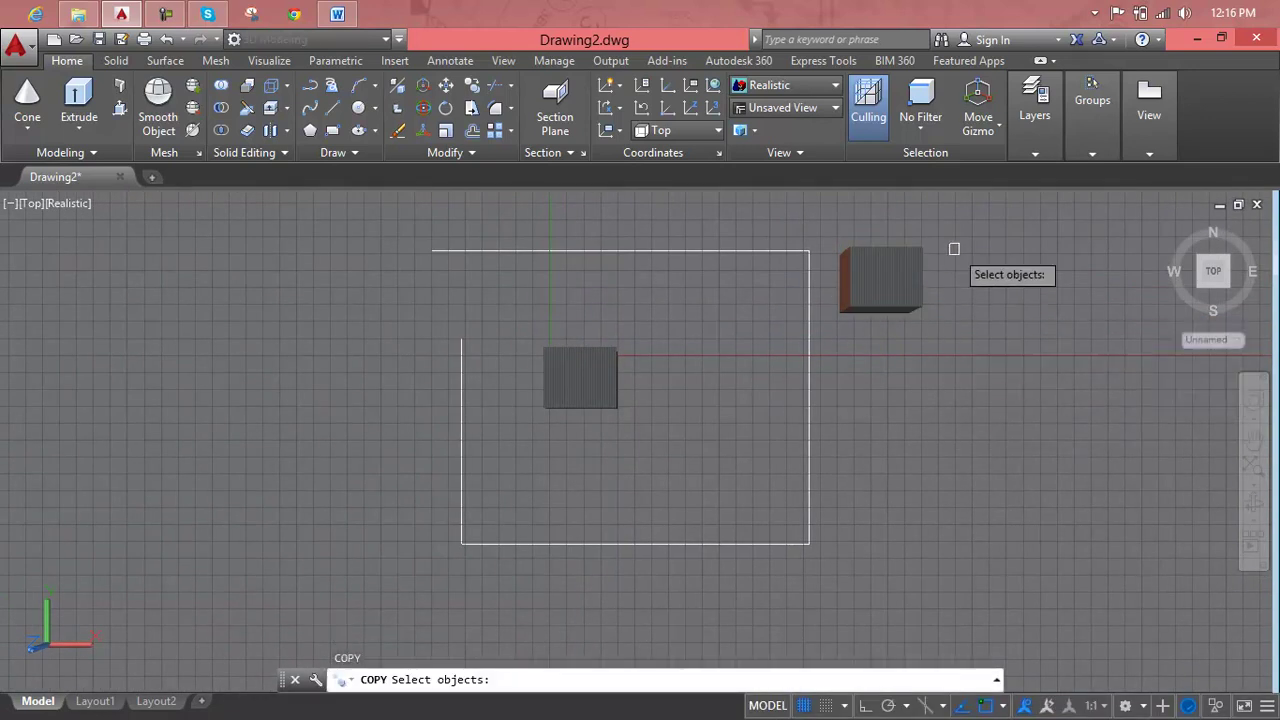
pyautogui.click(955, 249)
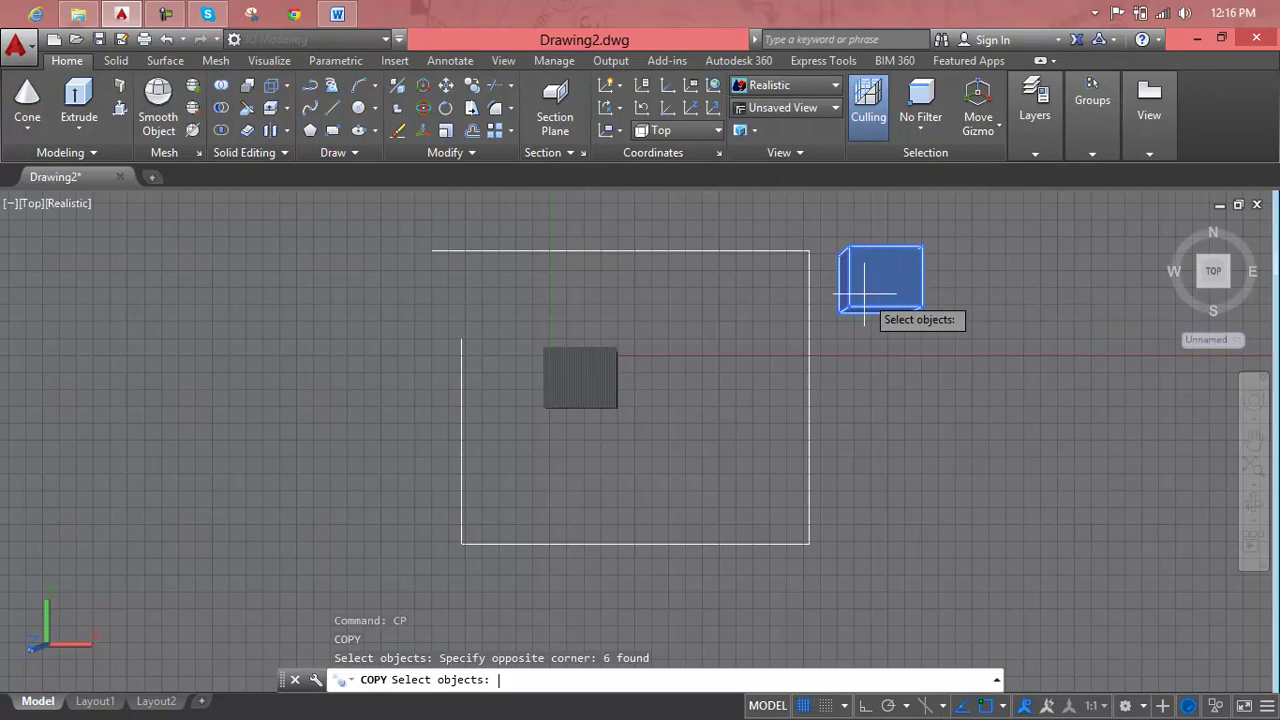
pyautogui.press('Return')
pyautogui.click(906, 256)
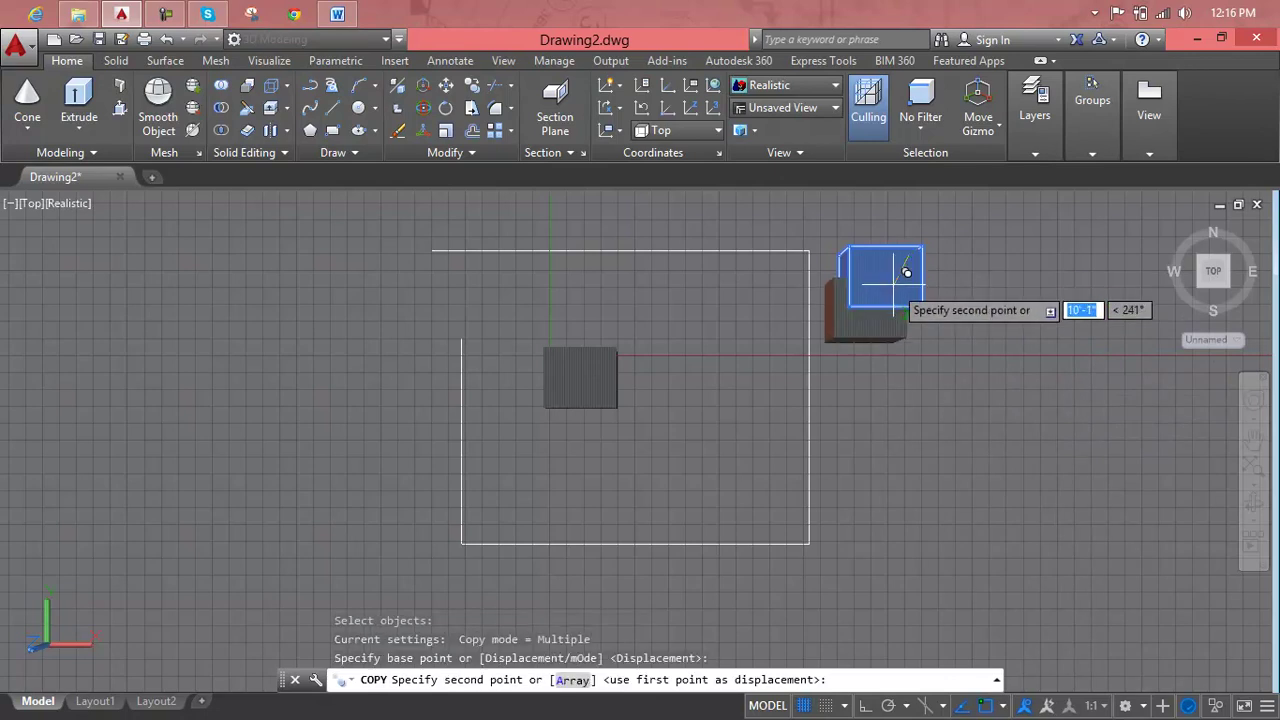
pyautogui.click(1013, 369)
pyautogui.press('Return')
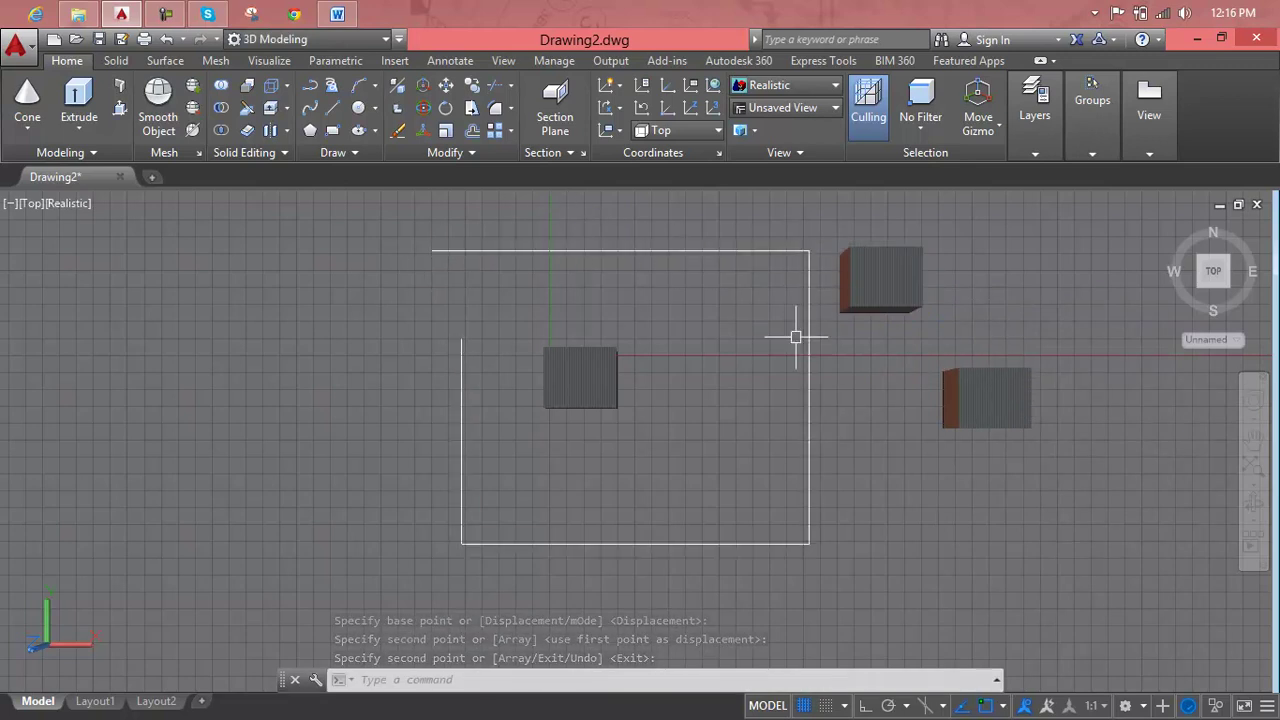
# - Pan the view, then start a circle beside the boxes and cancel it
pyautogui.moveTo(873, 390); pyautogui.dragTo(846, 263, button='middle')
pyautogui.scroll(-3, 857, 280)
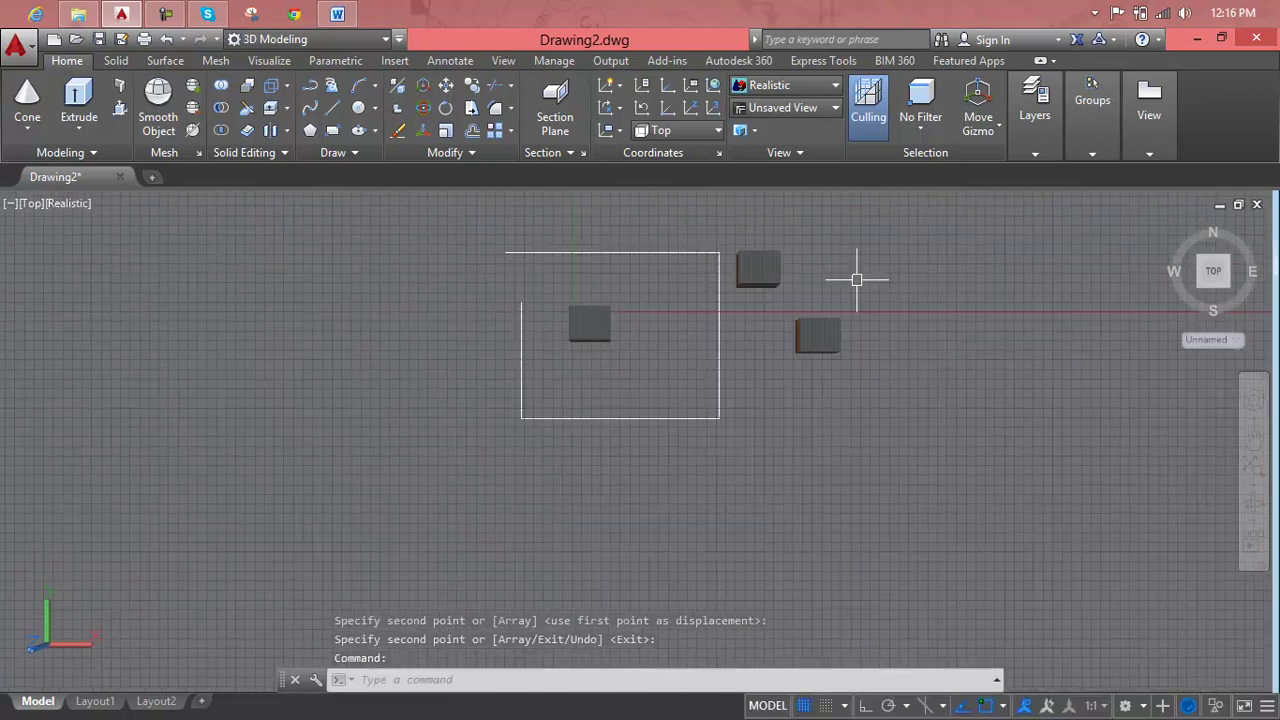
pyautogui.write('c')
pyautogui.press('Return')
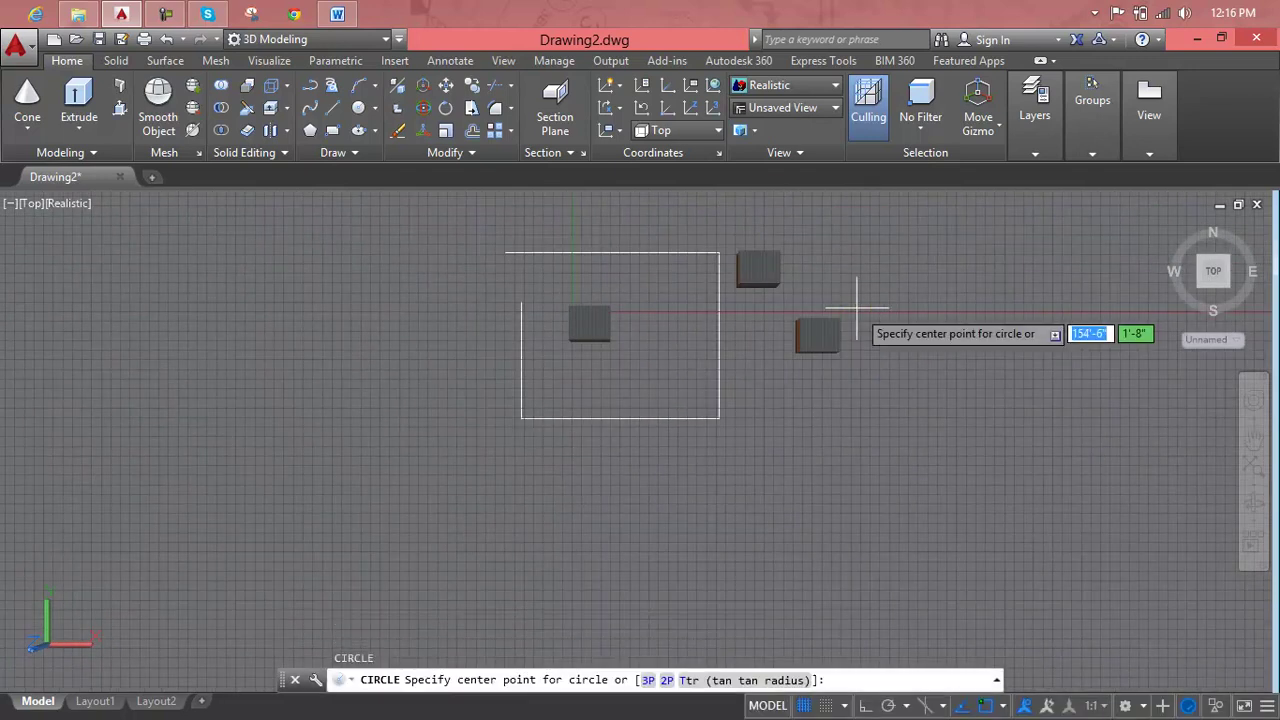
pyautogui.click(857, 301)
pyautogui.press('Escape')
pyautogui.press('Escape')
pyautogui.press('Escape')
pyautogui.press('Escape')
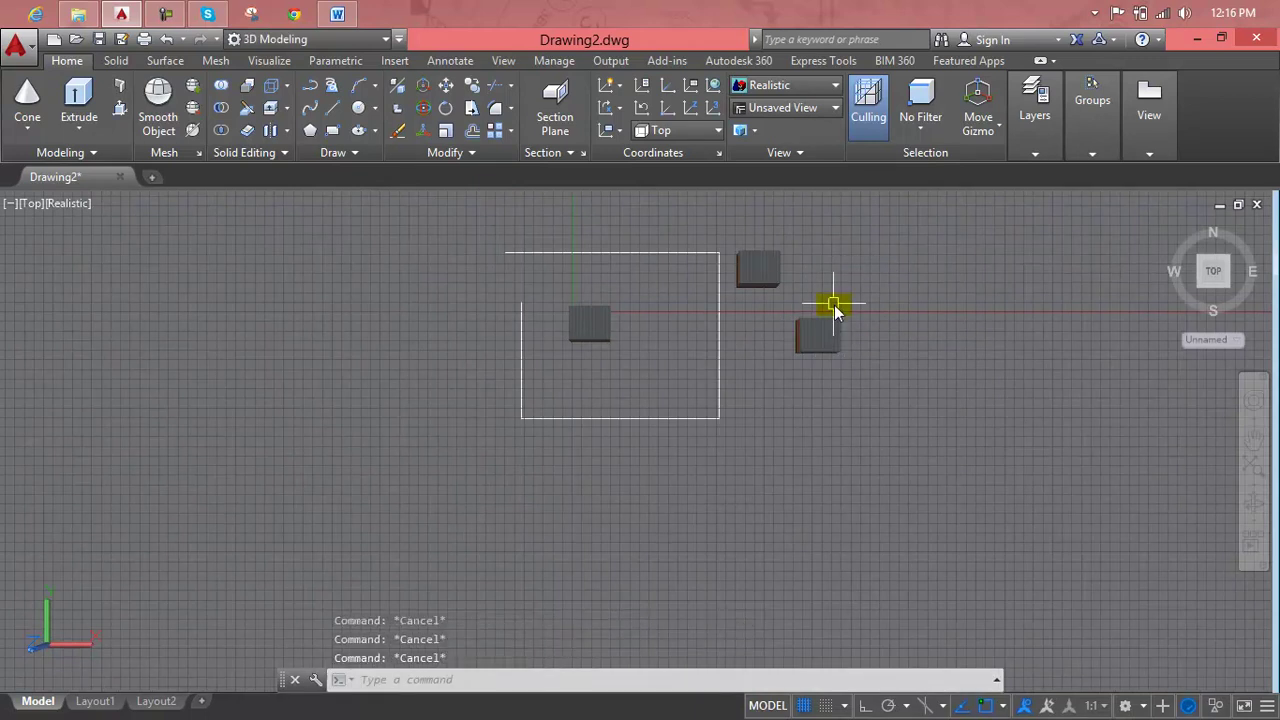
pyautogui.write('m')
# - Move the lower-right box to below the rectangle
pyautogui.press('Return')
pyautogui.click(845, 296)
pyautogui.click(784, 386)
pyautogui.press('Return')
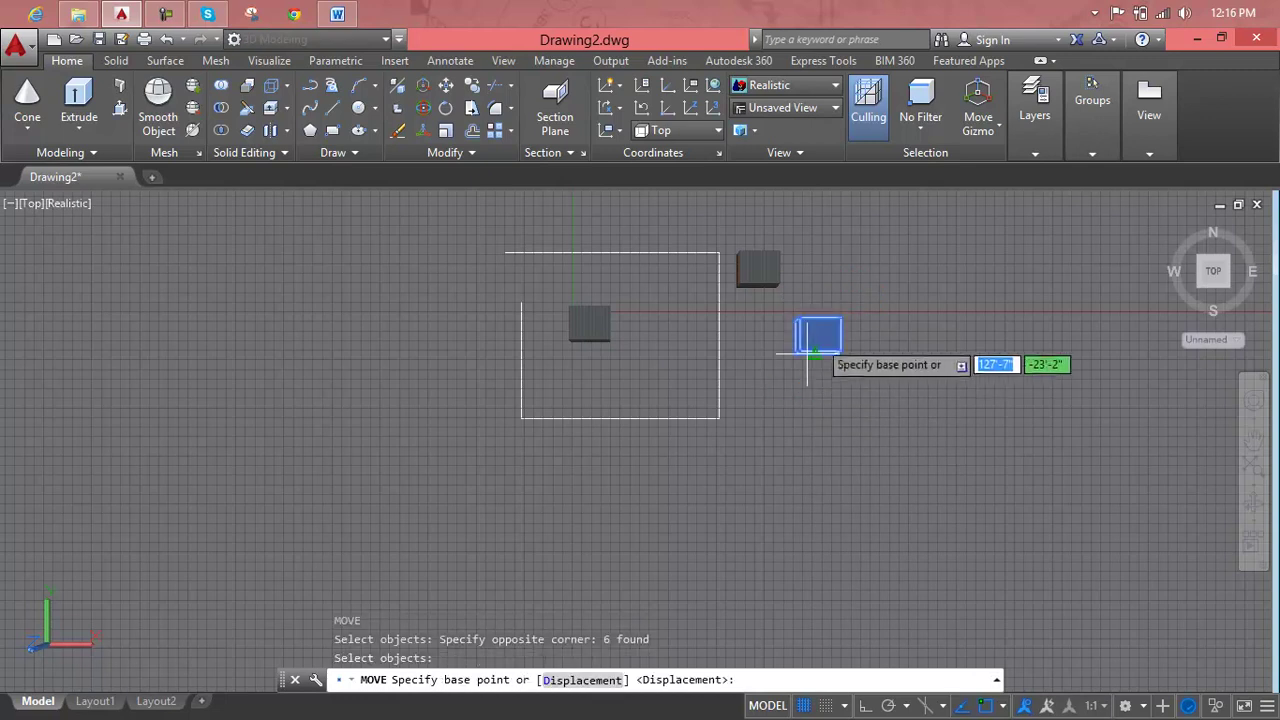
pyautogui.click(811, 350)
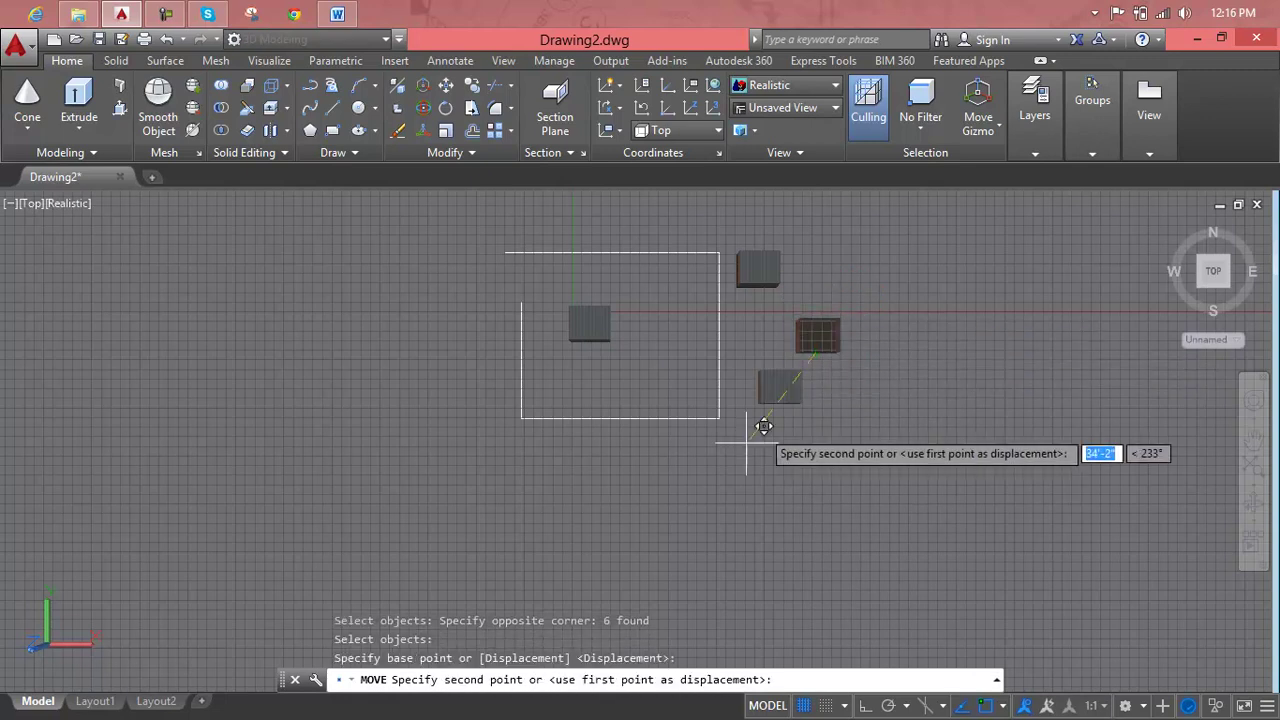
pyautogui.click(644, 500)
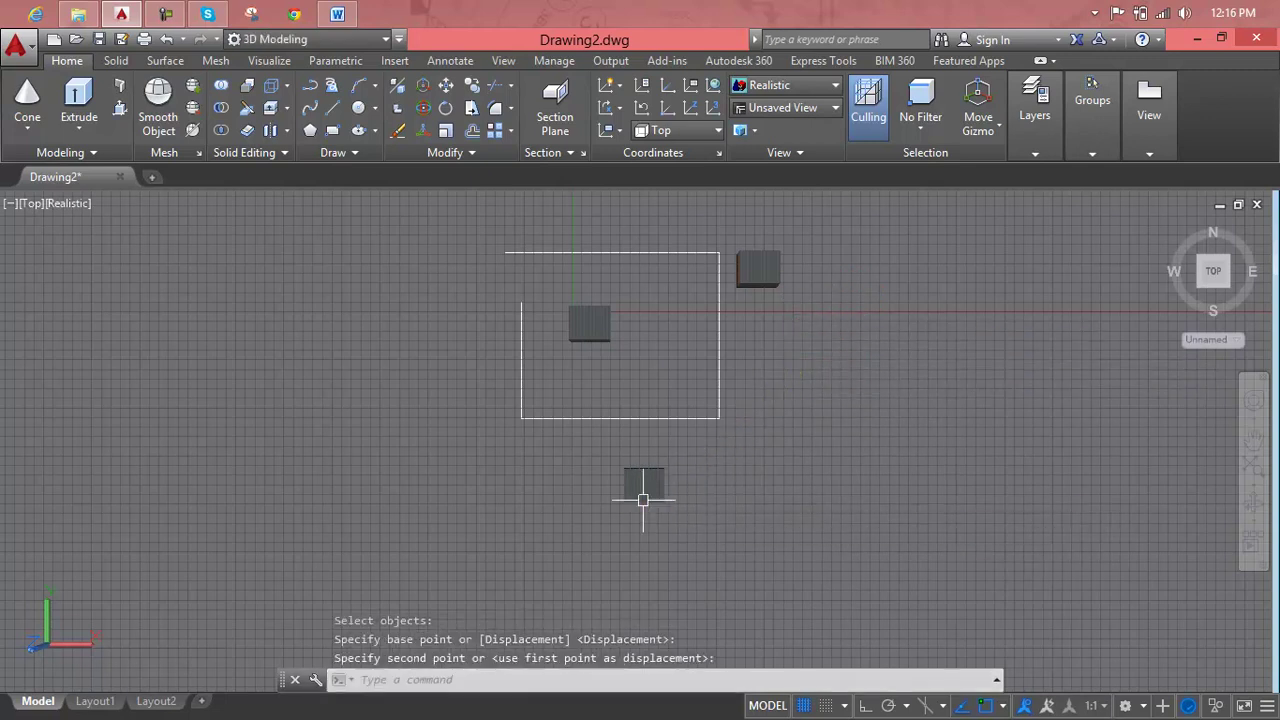
pyautogui.moveTo(533, 222); pyautogui.dragTo(540, 271, button='middle')
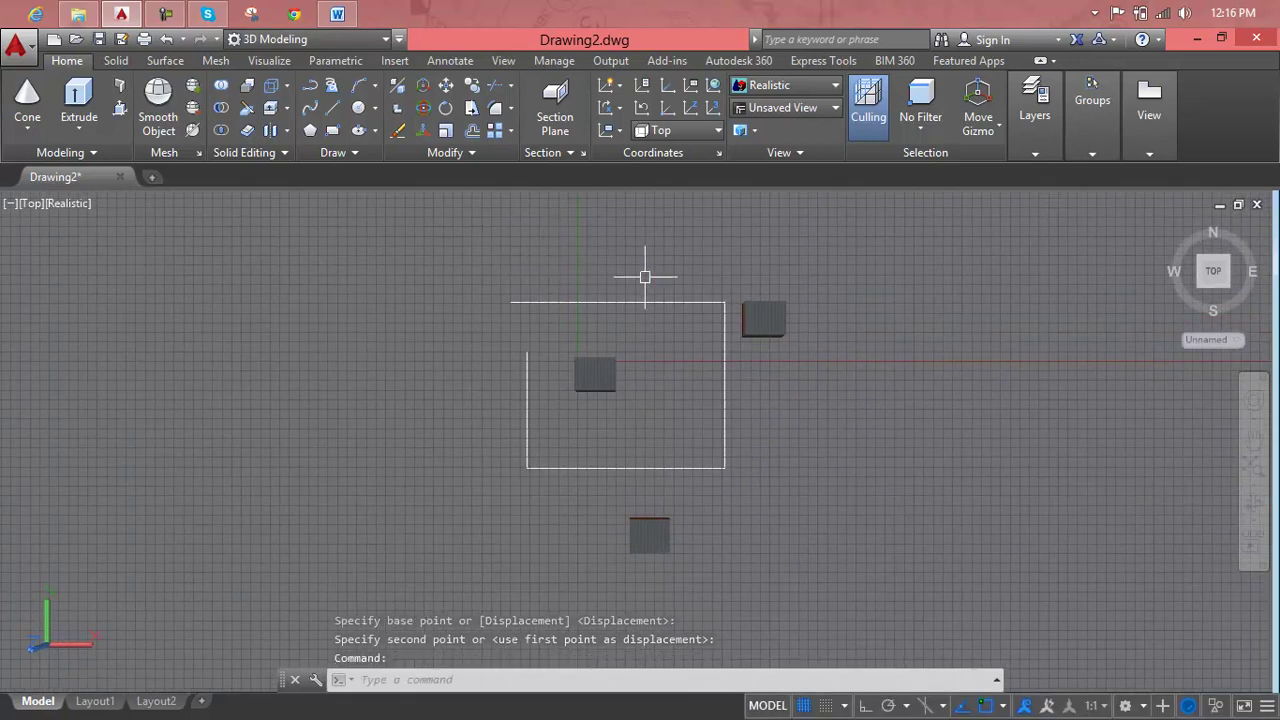
# - Copy the box right of the rectangle further to the right
pyautogui.write('c')
pyautogui.press('Return')
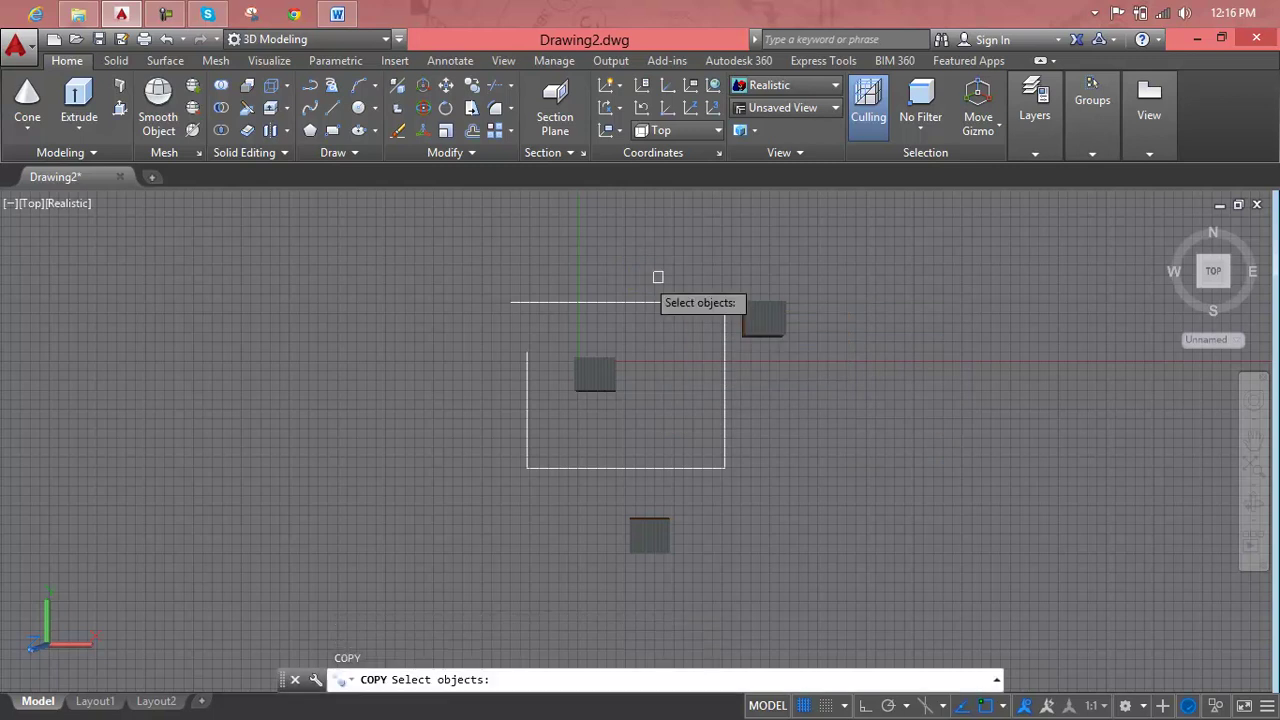
pyautogui.click(795, 296)
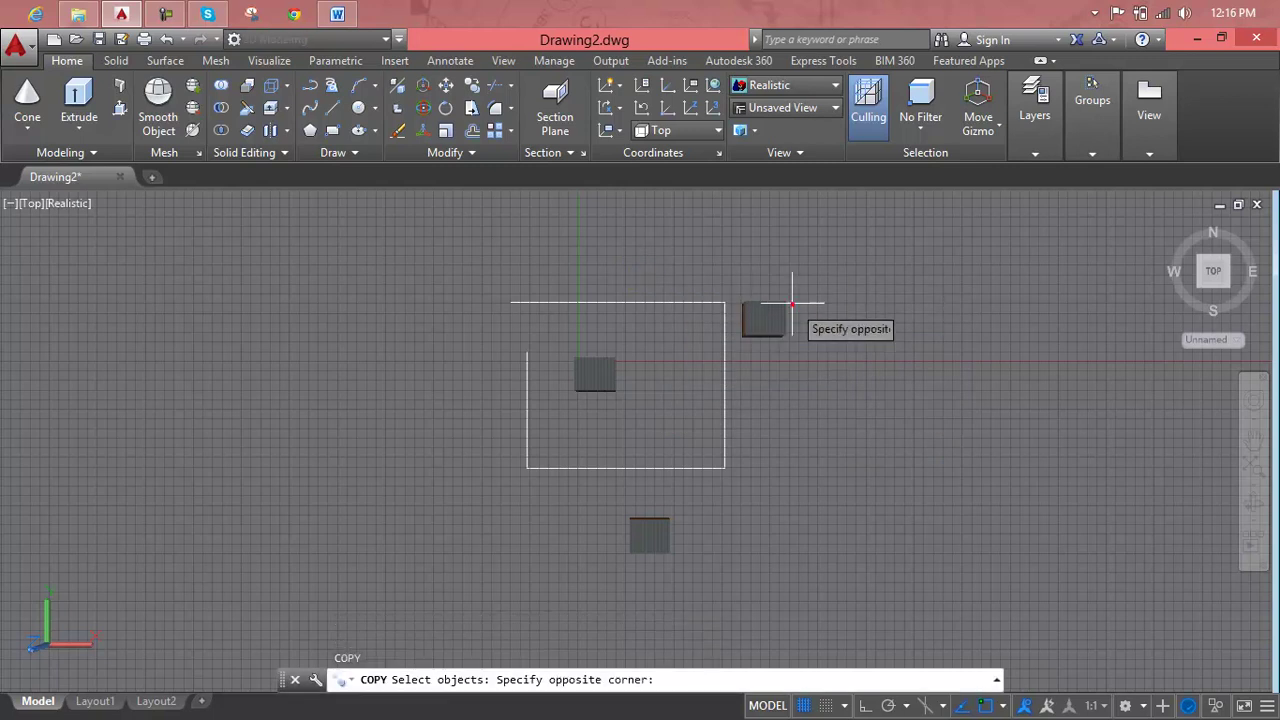
pyautogui.click(744, 333)
pyautogui.press('Return')
pyautogui.click(745, 336)
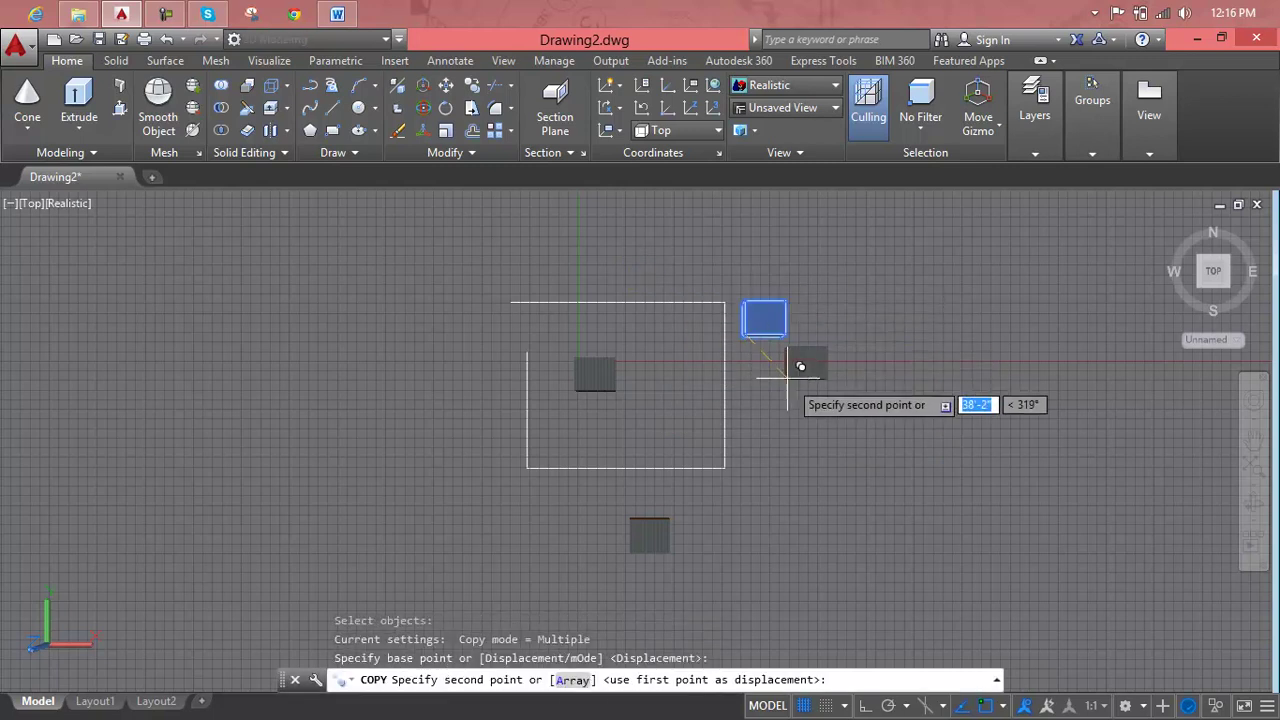
pyautogui.click(822, 320)
pyautogui.press('Return')
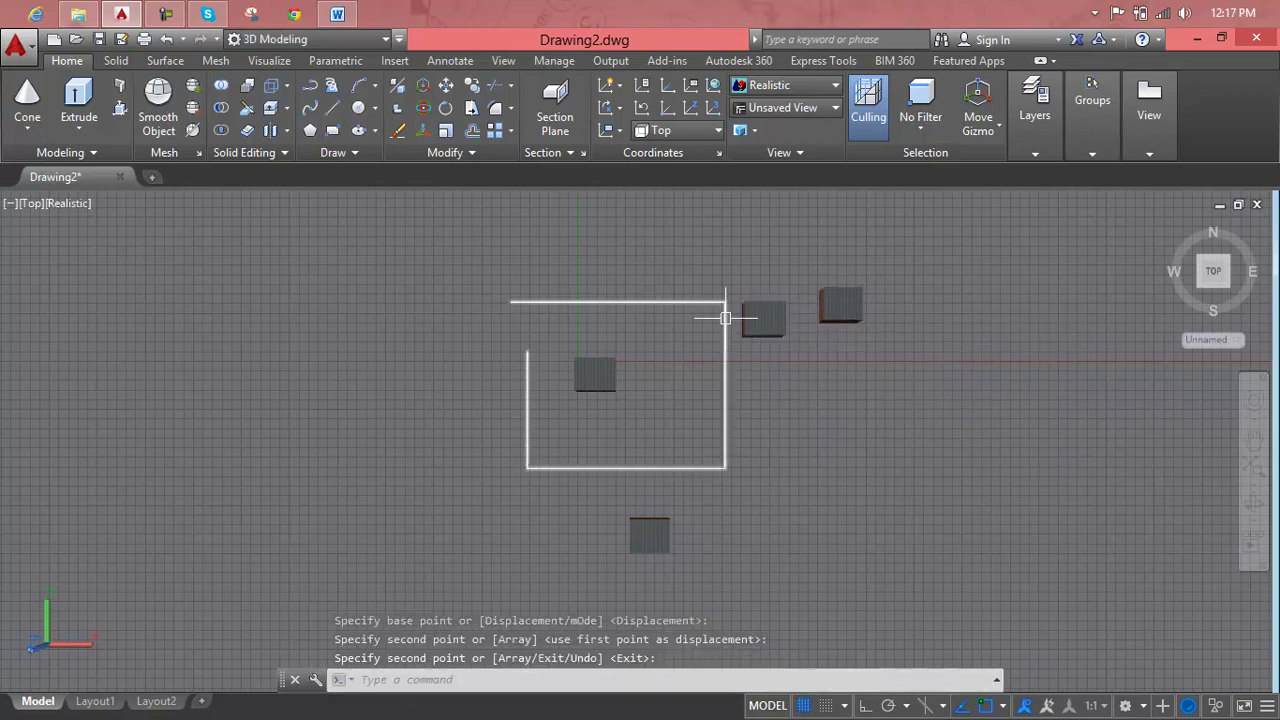
# - Move the lower box further right below the path
pyautogui.write('CP')
pyautogui.press('Escape')
pyautogui.press('Escape')
pyautogui.write('m')
pyautogui.press('Return')
pyautogui.click(723, 502)
pyautogui.click(620, 568)
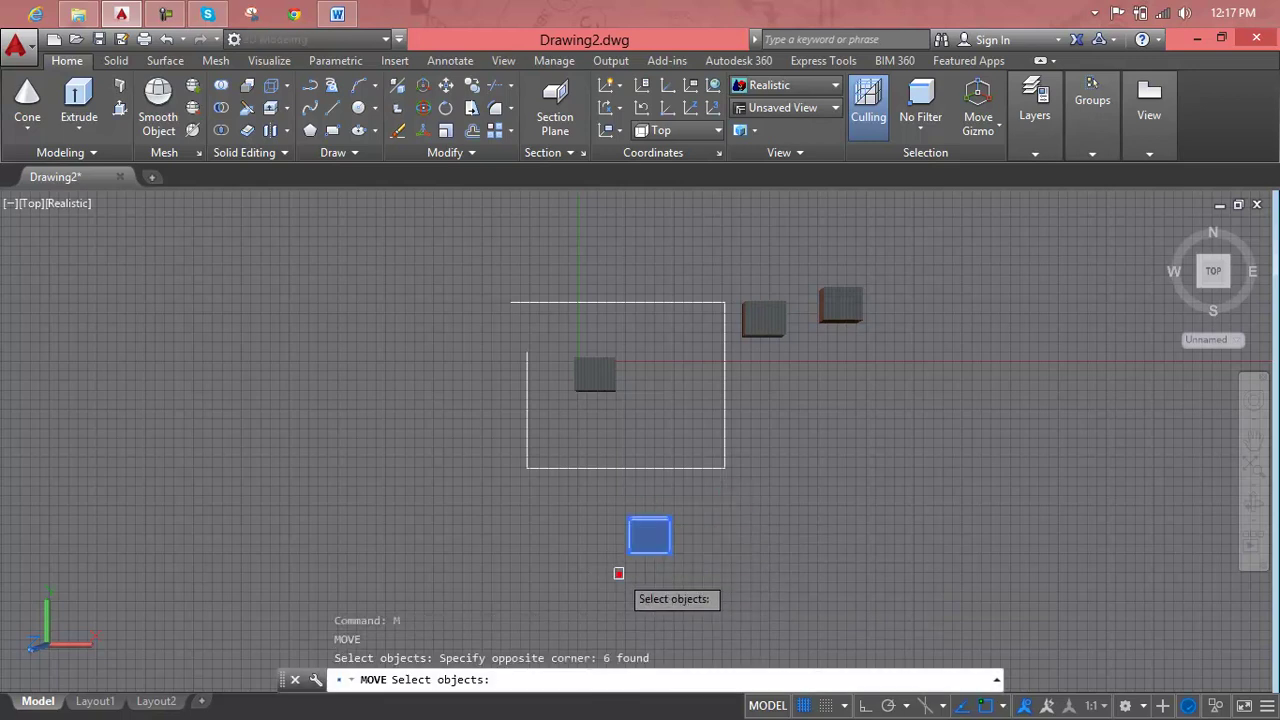
pyautogui.press('Return')
pyautogui.click(648, 550)
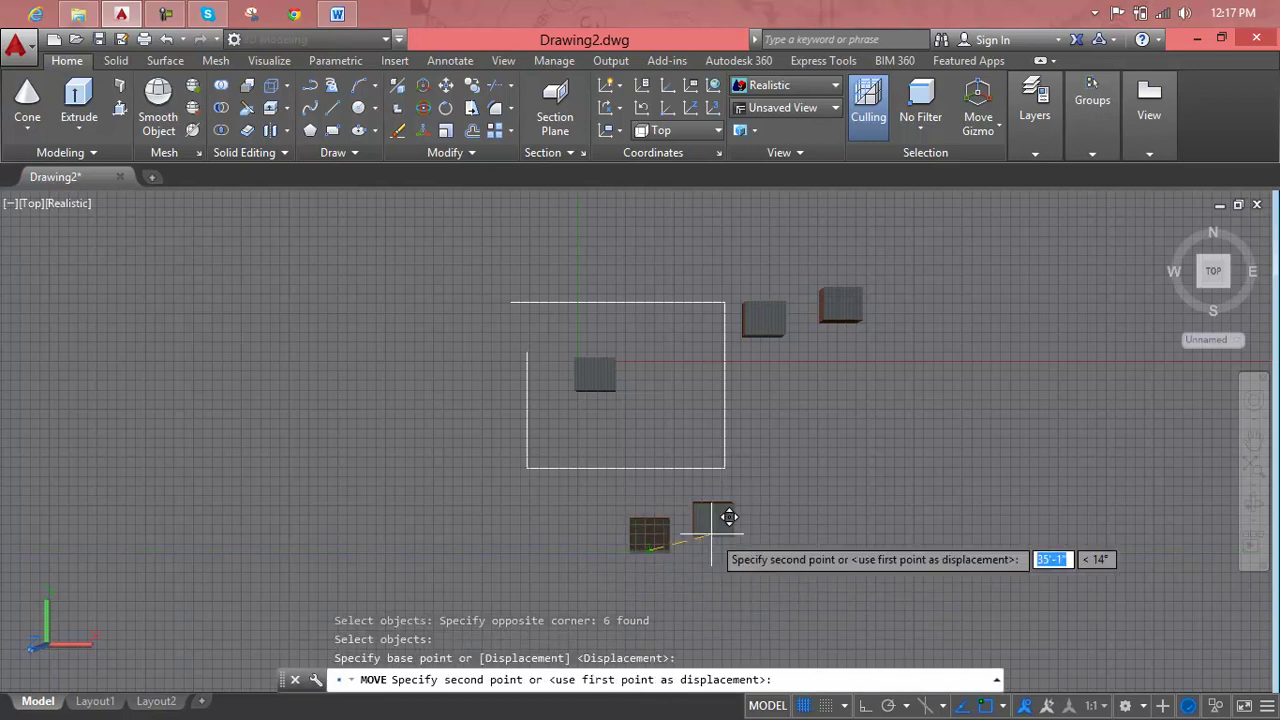
pyautogui.click(723, 537)
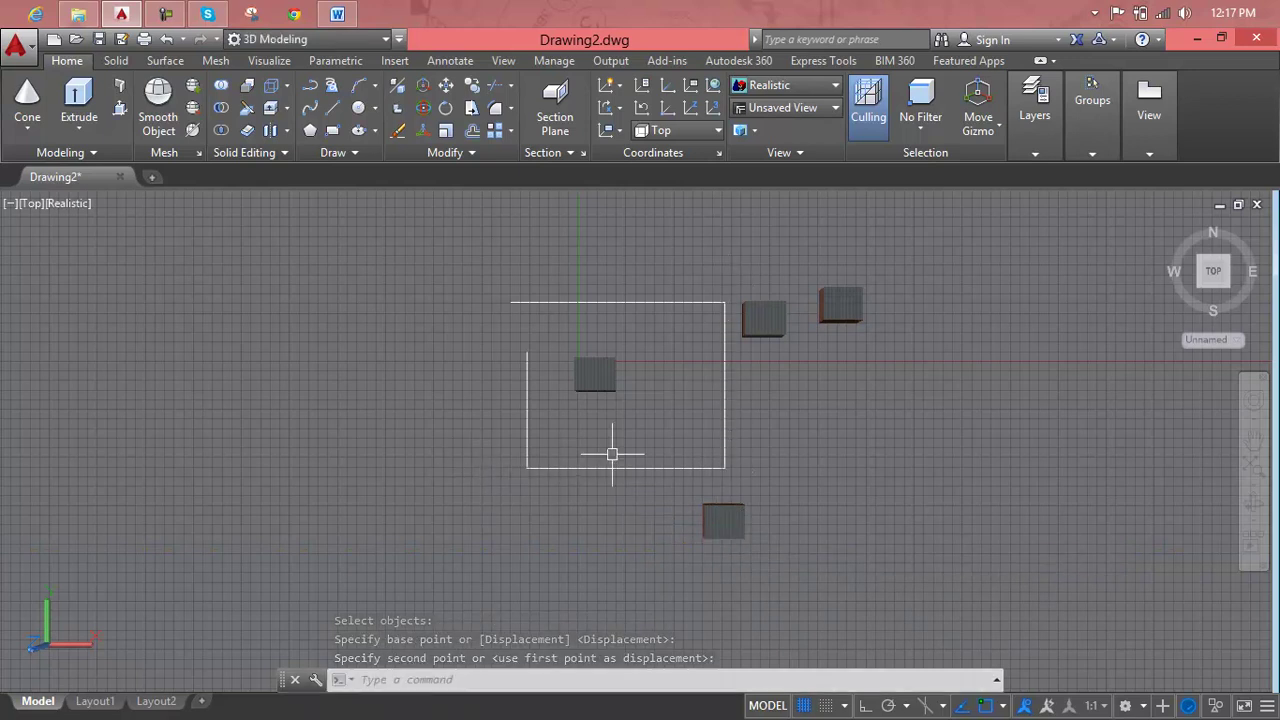
# - Move the right-hand box above the rectangle's left side
pyautogui.write('m')
pyautogui.press('Return')
pyautogui.click(764, 374)
pyautogui.click(758, 300)
pyautogui.press('Return')
pyautogui.click(757, 310)
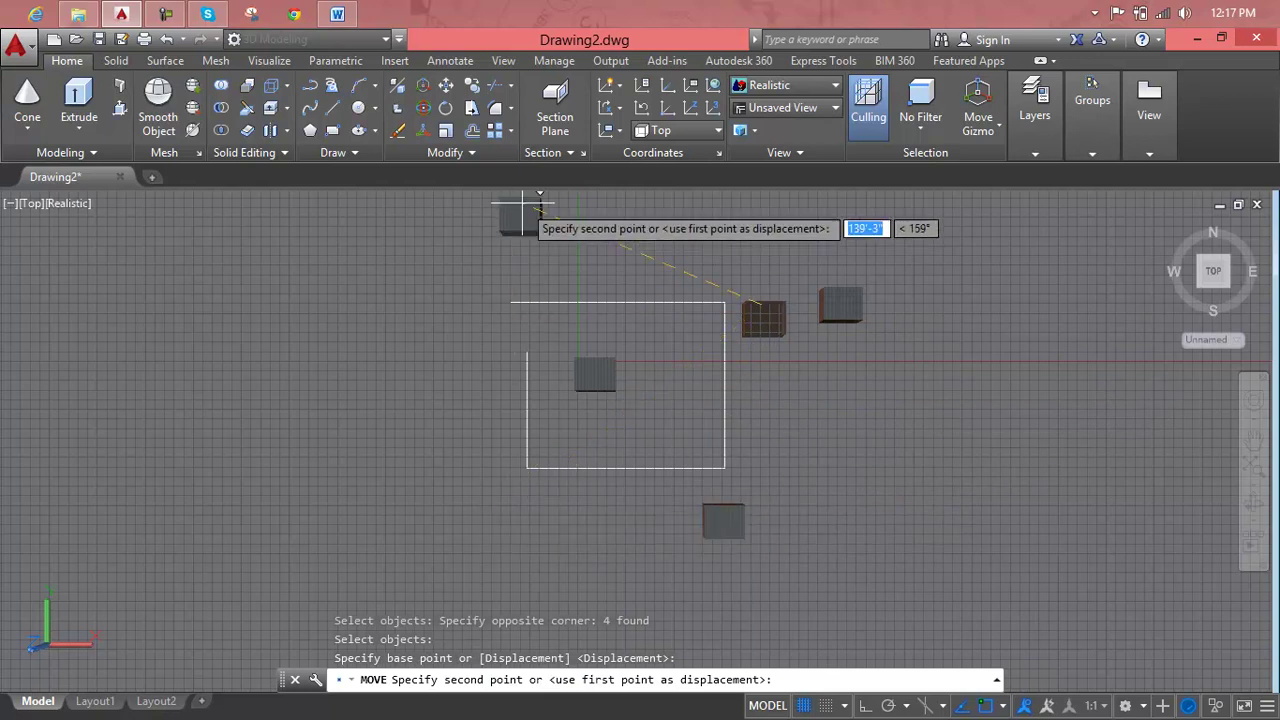
pyautogui.click(530, 243)
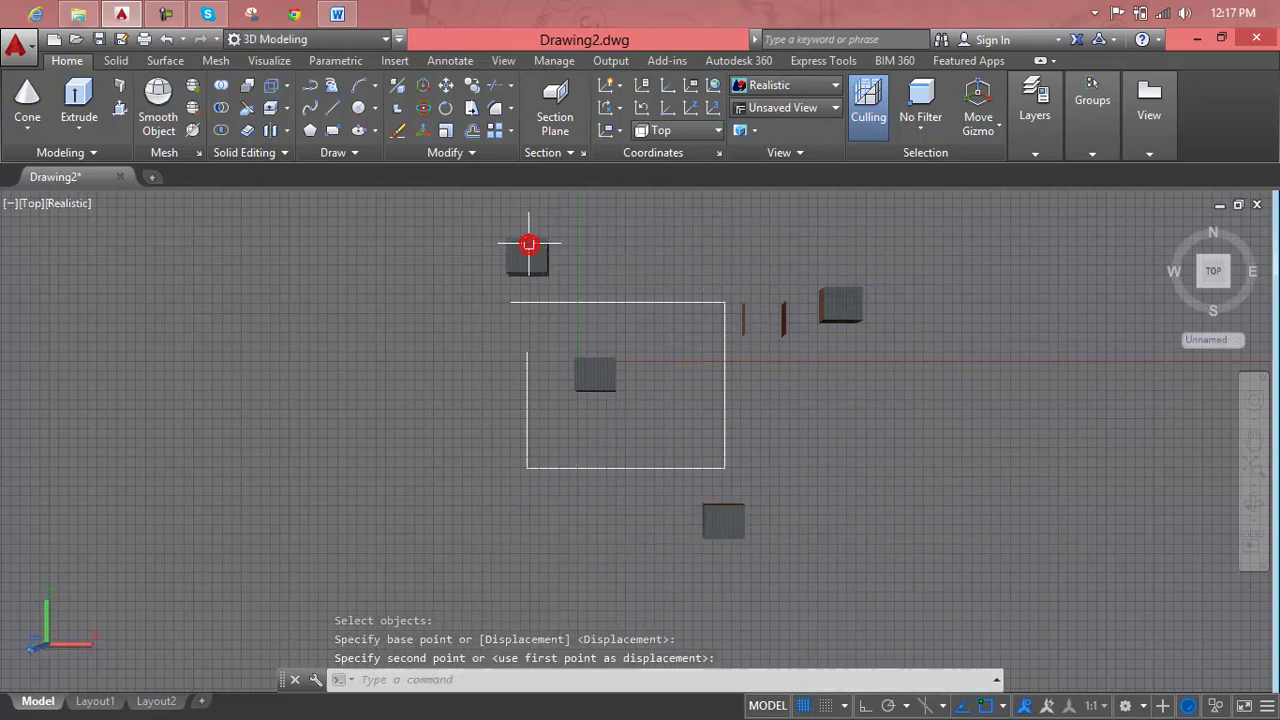
pyautogui.press('Escape')
pyautogui.click(781, 342)
pyautogui.press('Escape')
pyautogui.press('Escape')
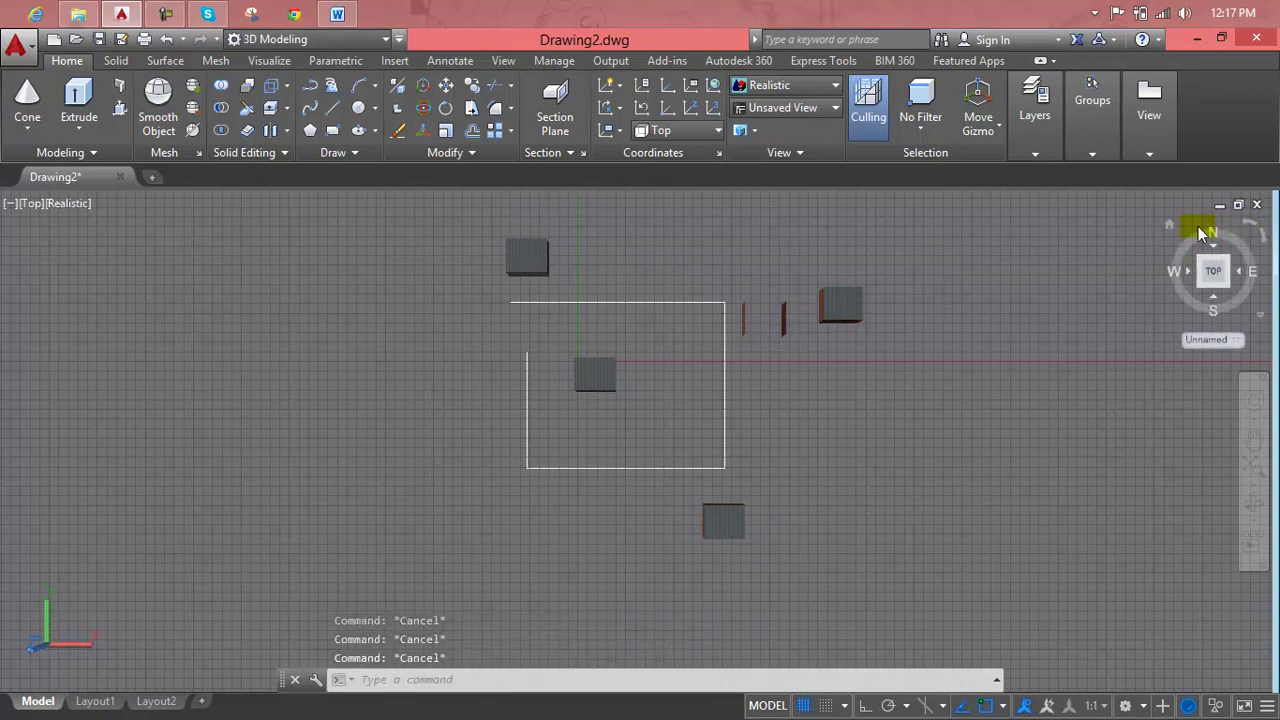
# - Switch to the Home 3D view, zoom in, and open Animation Motion Path from Visualize
pyautogui.click(1172, 229)
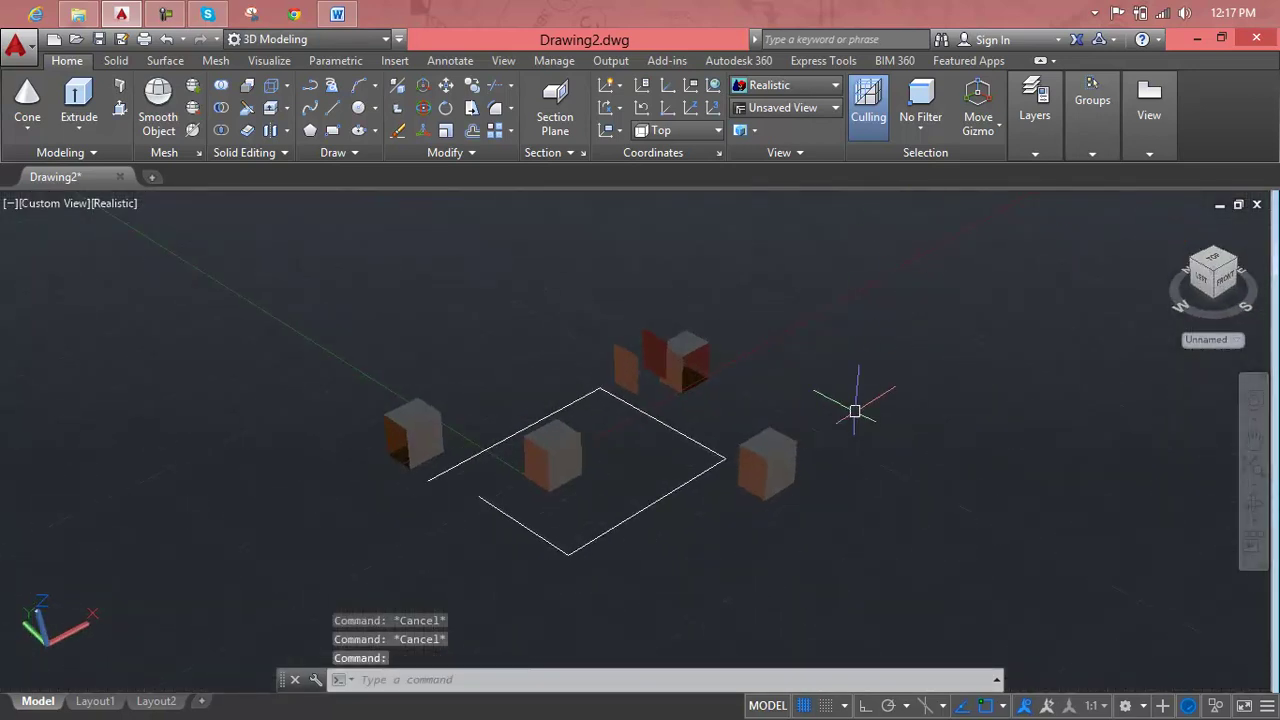
pyautogui.scroll(1, 620, 487)
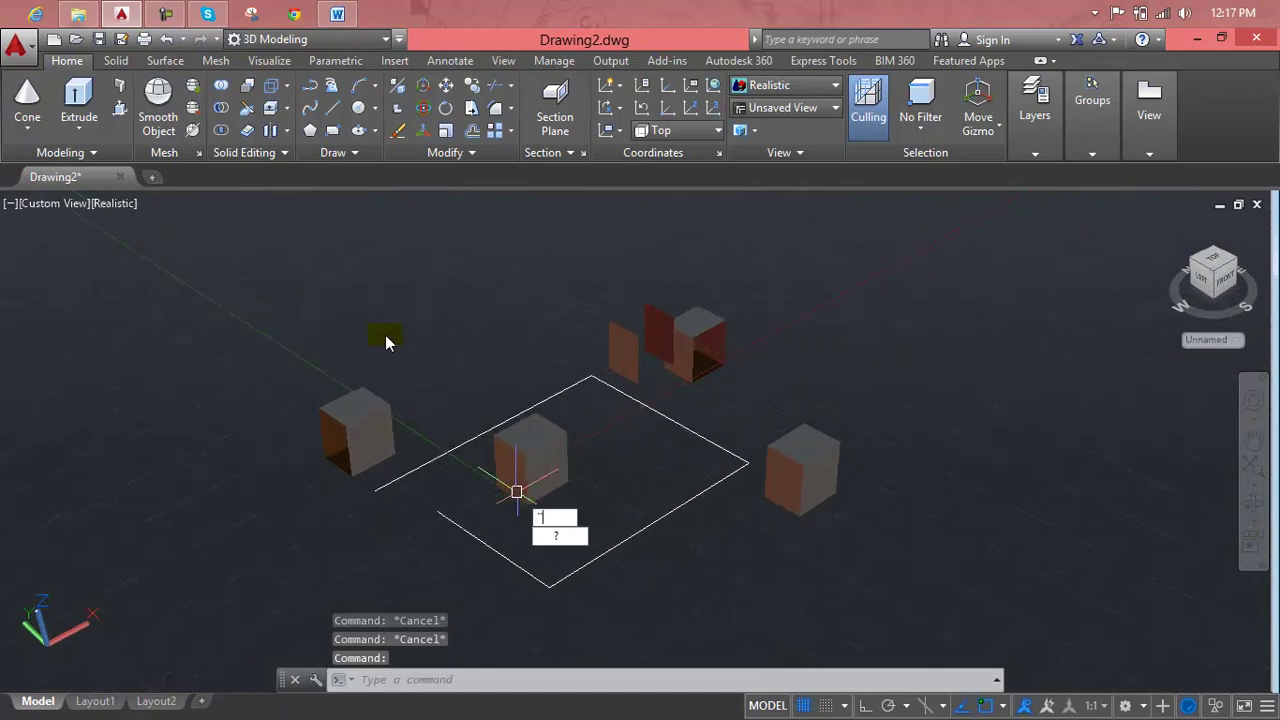
pyautogui.press('Escape')
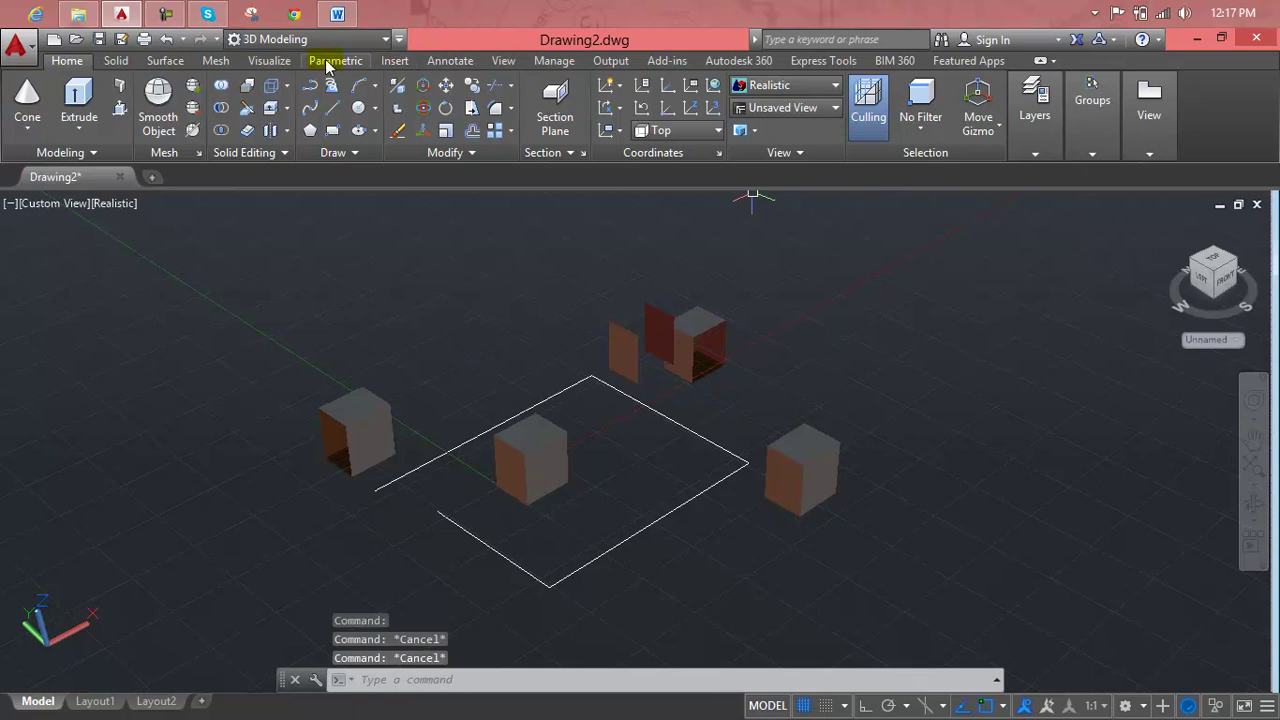
pyautogui.click(269, 60)
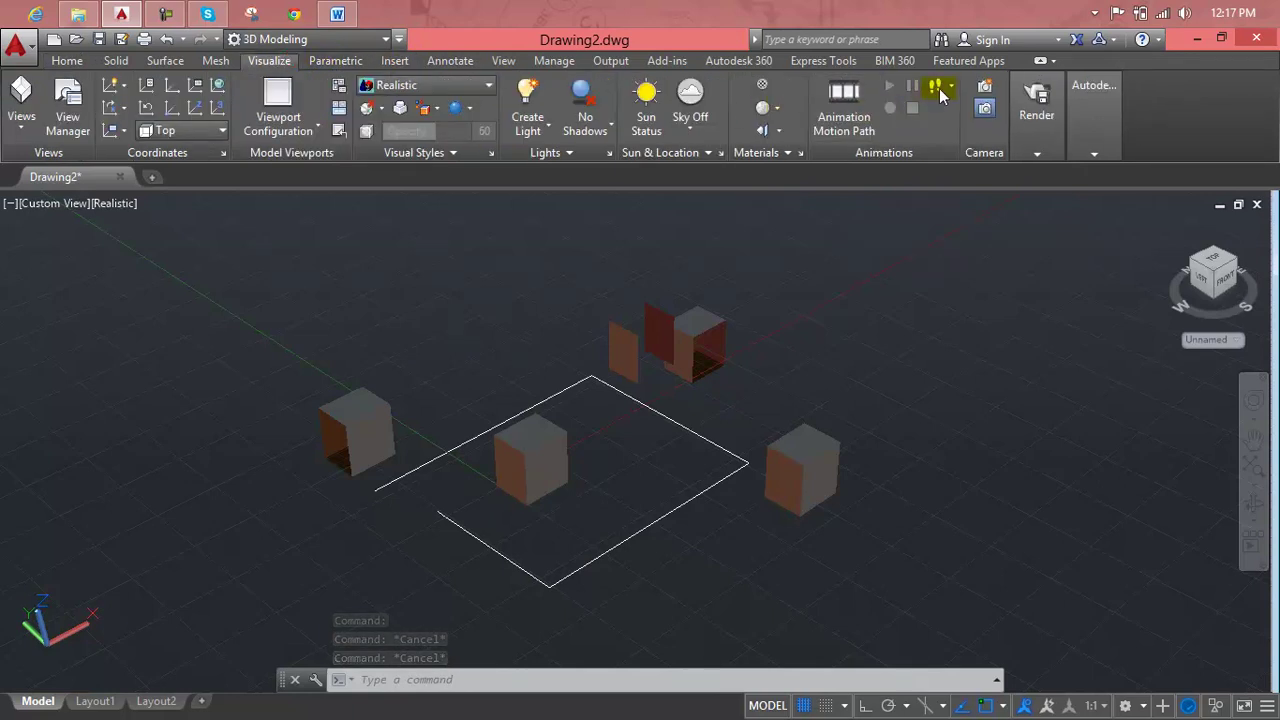
pyautogui.click(843, 105)
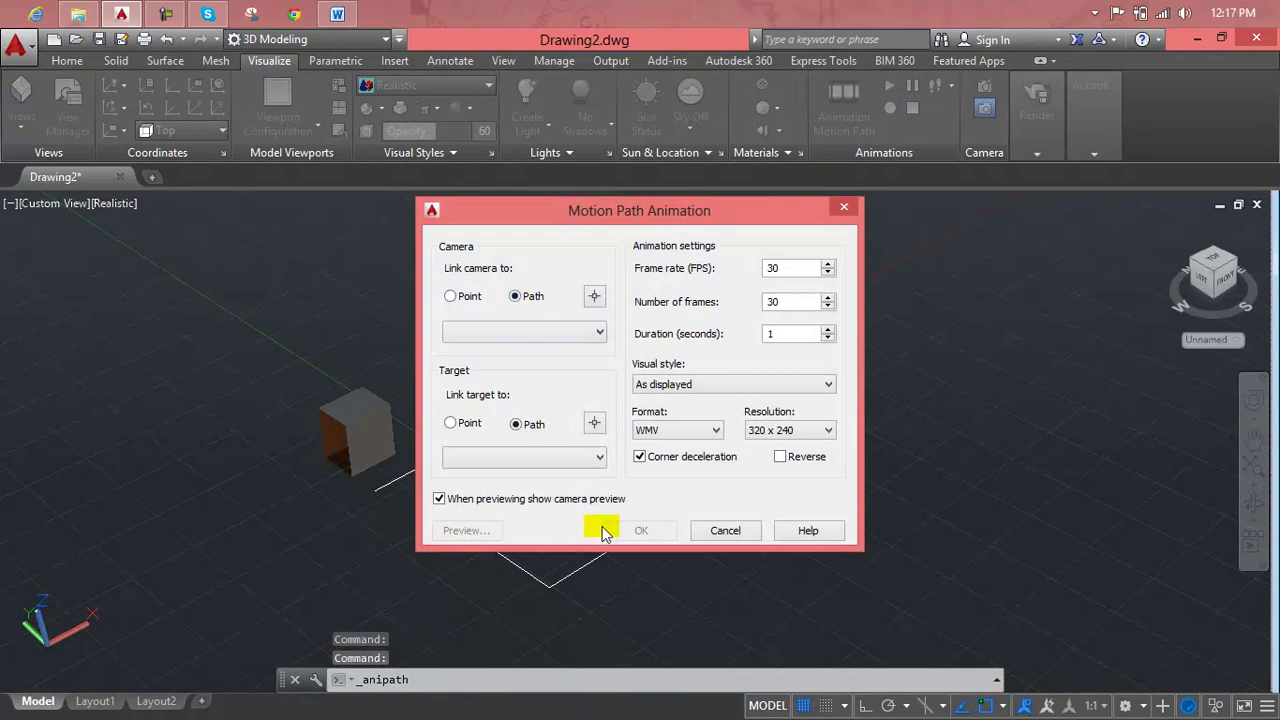
# - Link the camera to the rectangle as Path1 and the target as Path2, then preview
pyautogui.click(594, 296)
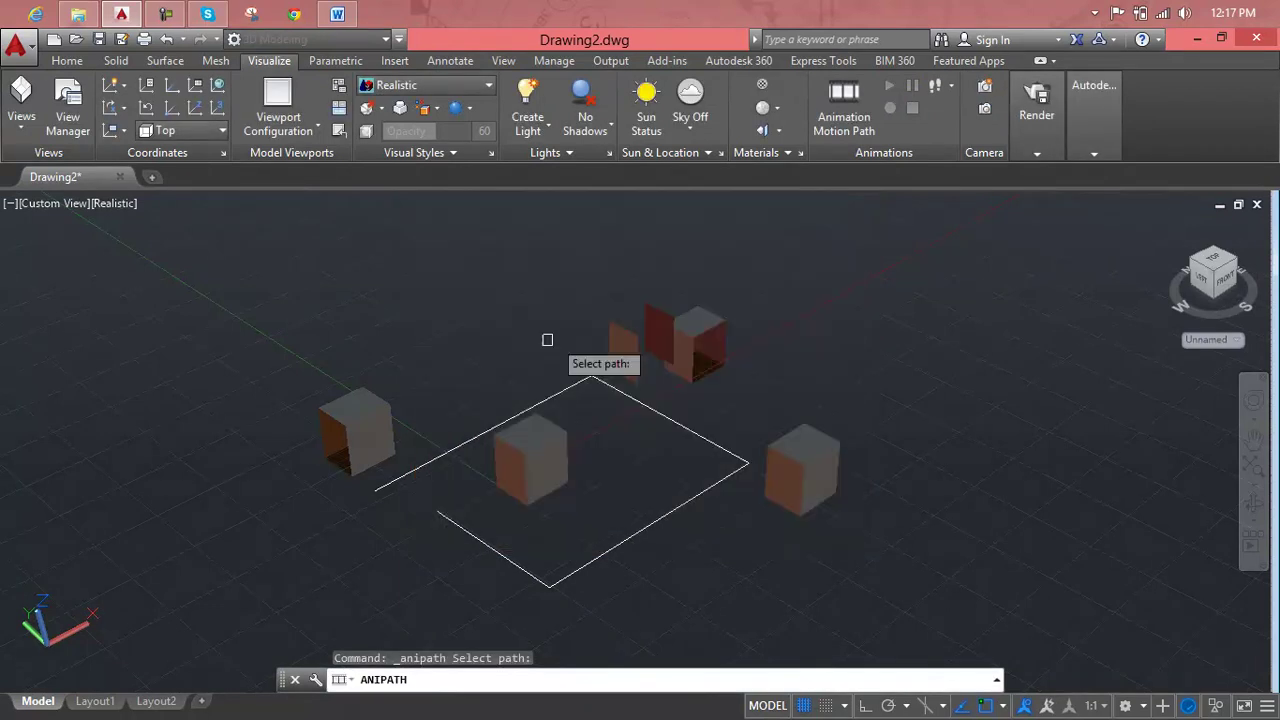
pyautogui.click(455, 448)
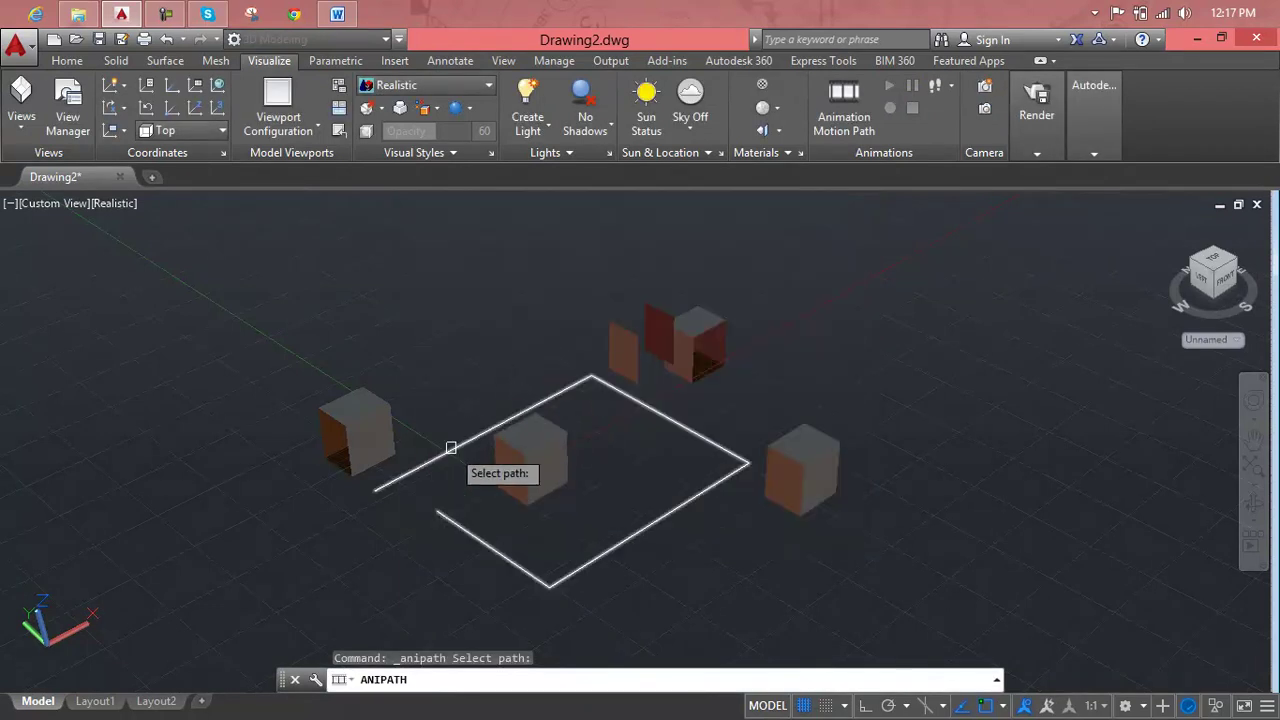
pyautogui.click(607, 402)
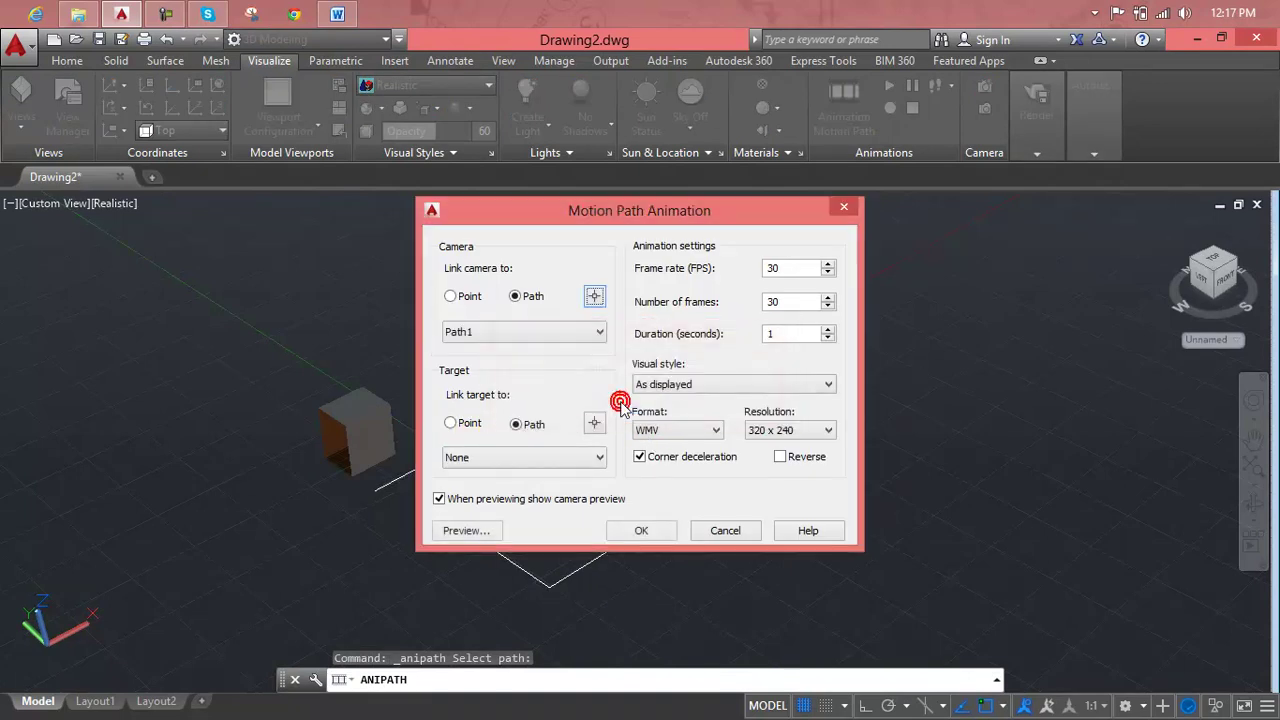
pyautogui.click(595, 422)
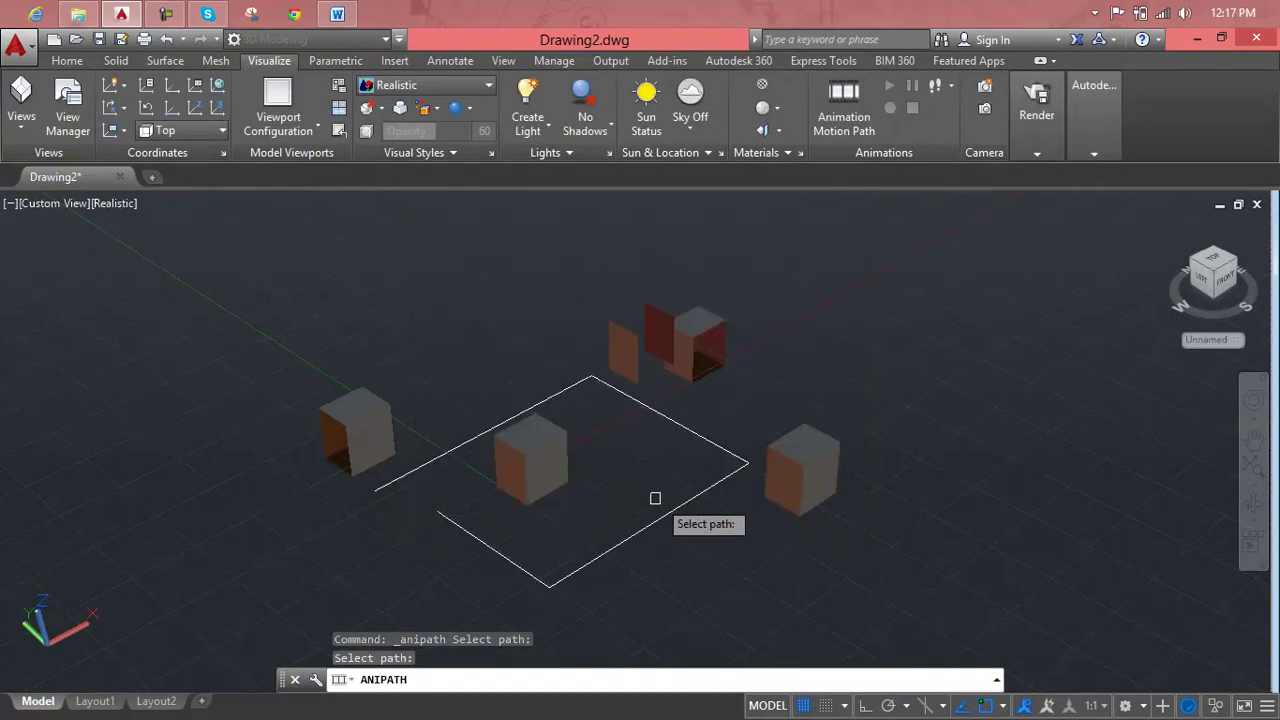
pyautogui.click(604, 551)
pyautogui.click(607, 402)
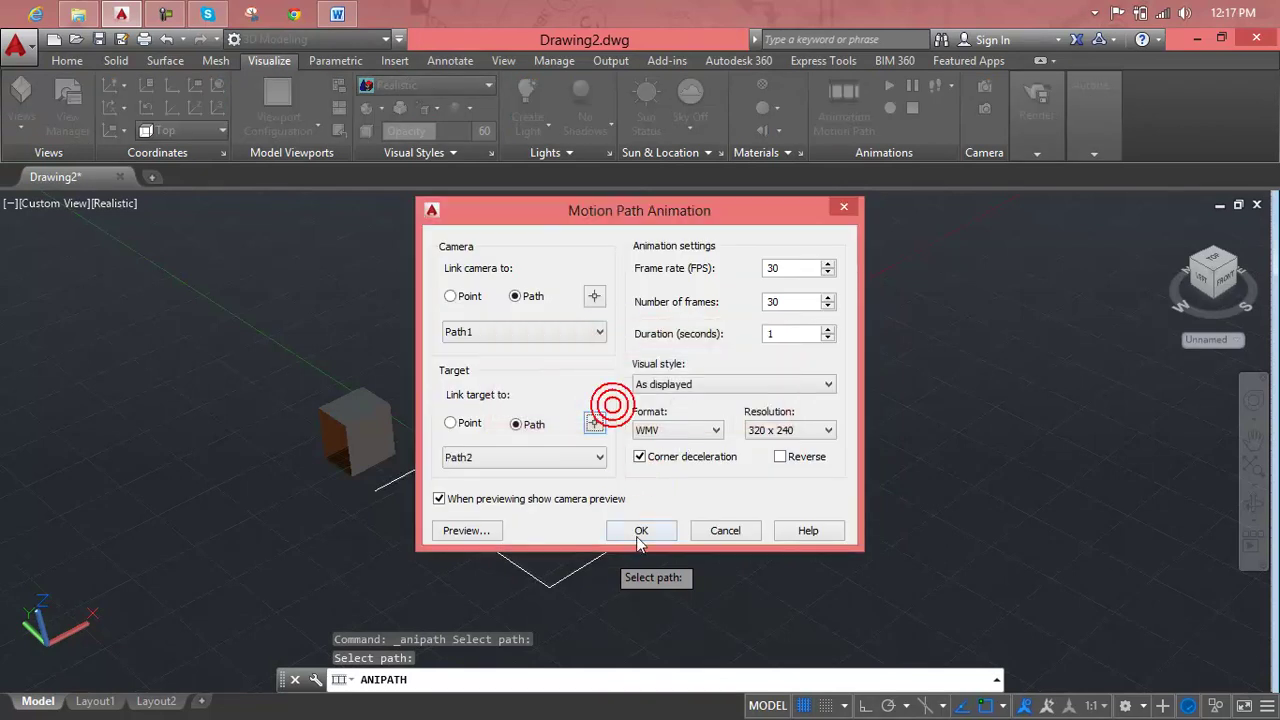
pyautogui.click(492, 532)
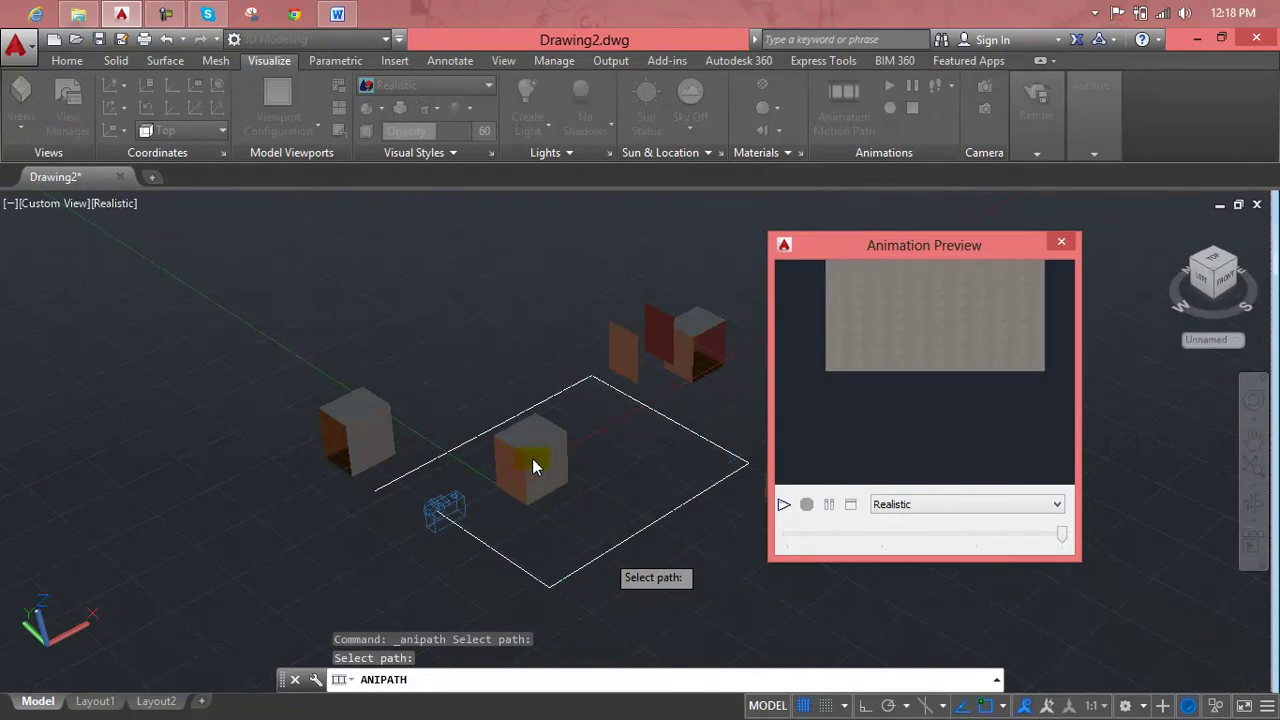
# - Set Duration to 15 seconds (450 frames) and preview the longer animation
pyautogui.click(1062, 243)
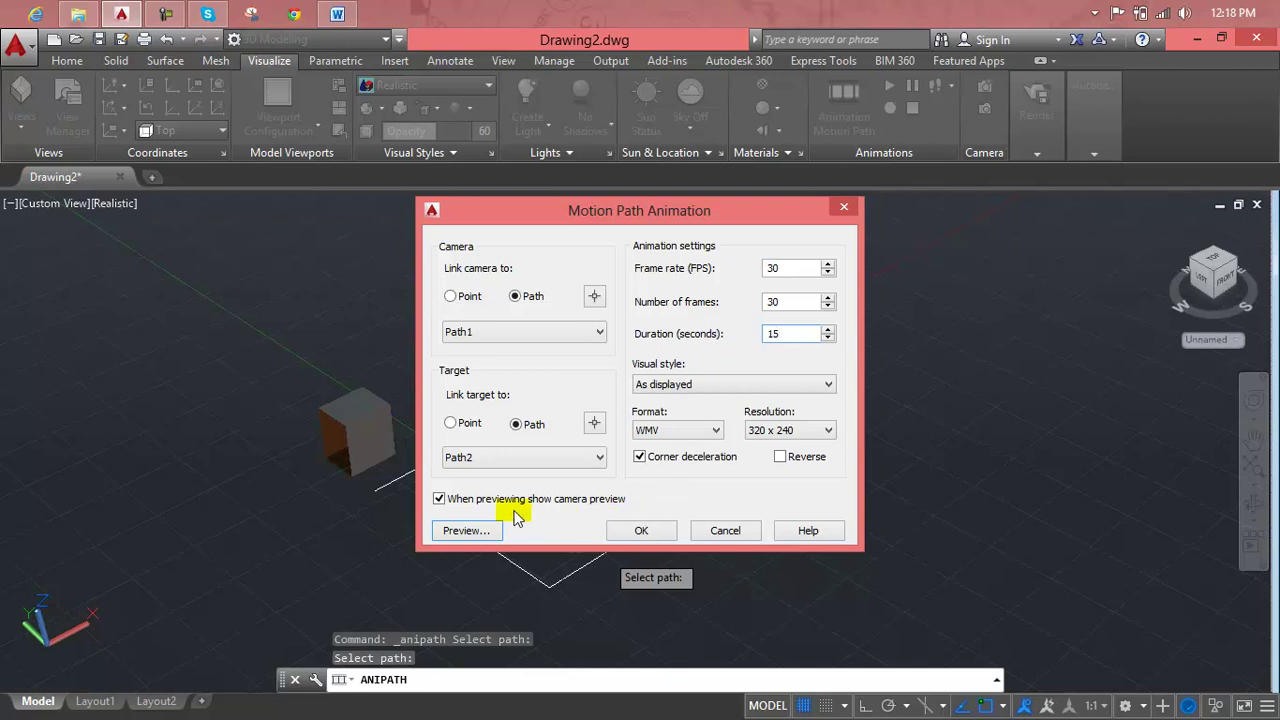
pyautogui.click(466, 531)
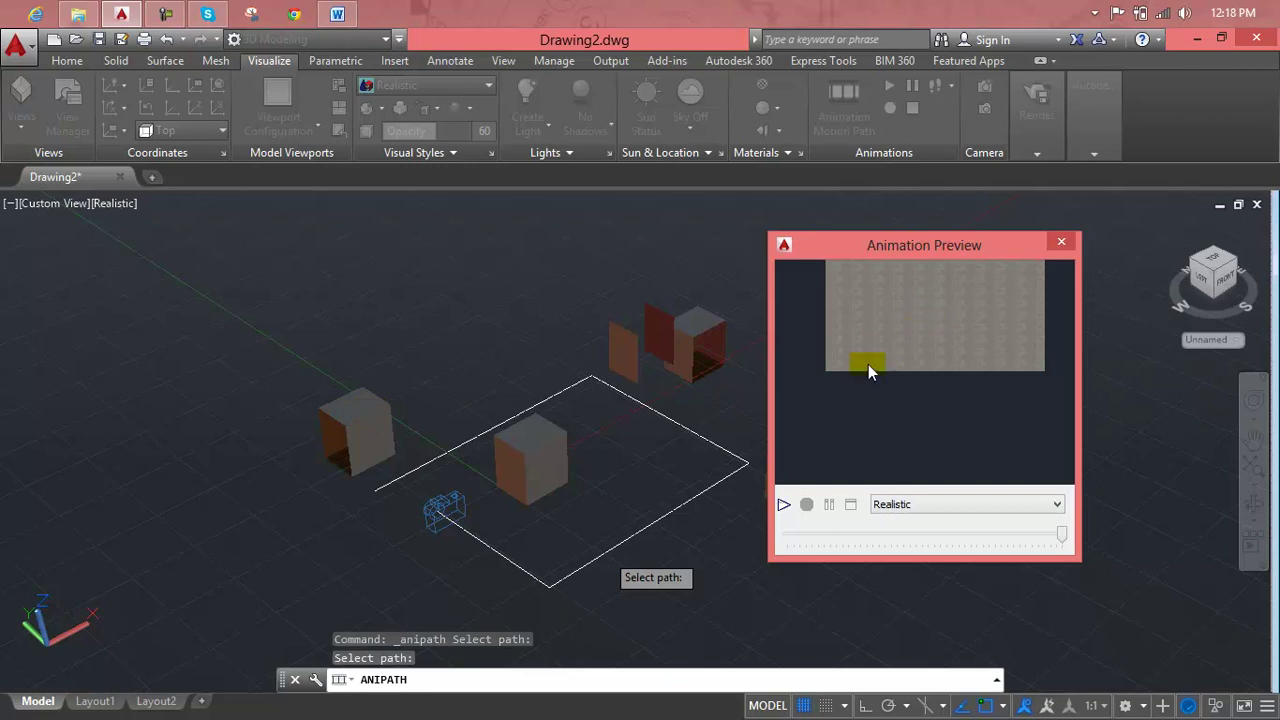
pyautogui.click(1062, 244)
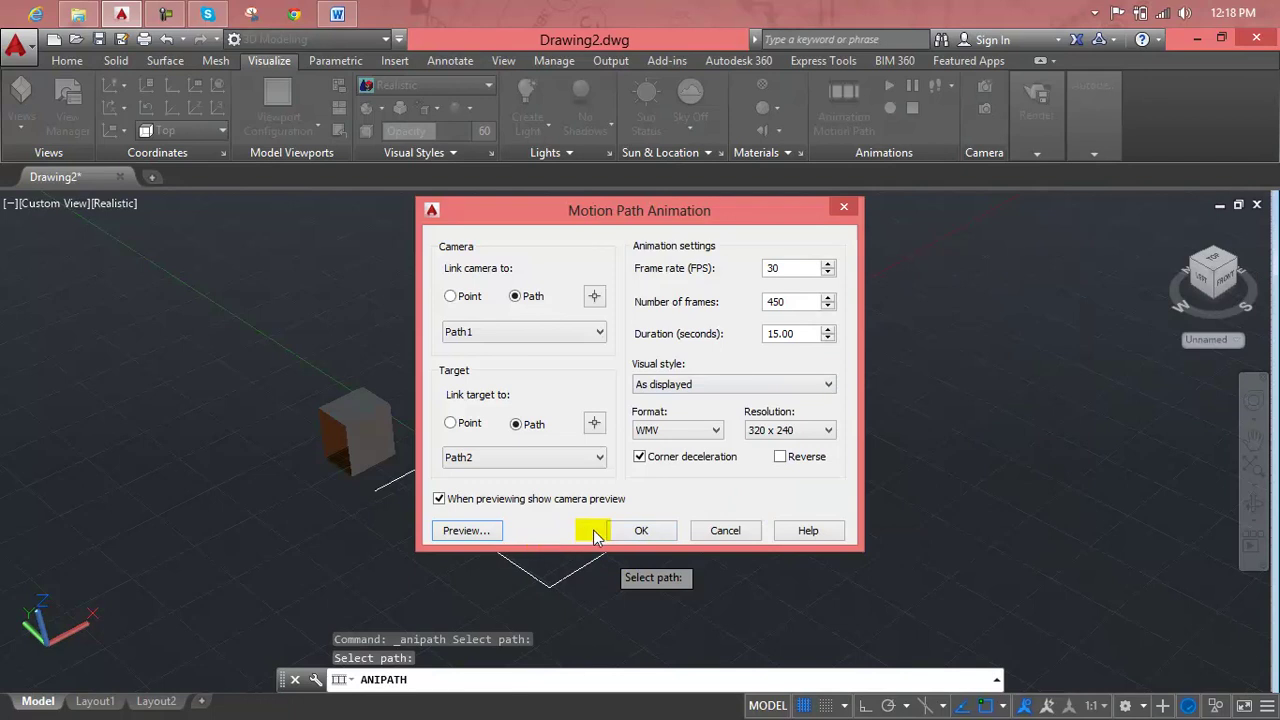
# - Save the motion-path animation to the Desktop as wmv1.wmv and begin rendering it
pyautogui.click(641, 530)
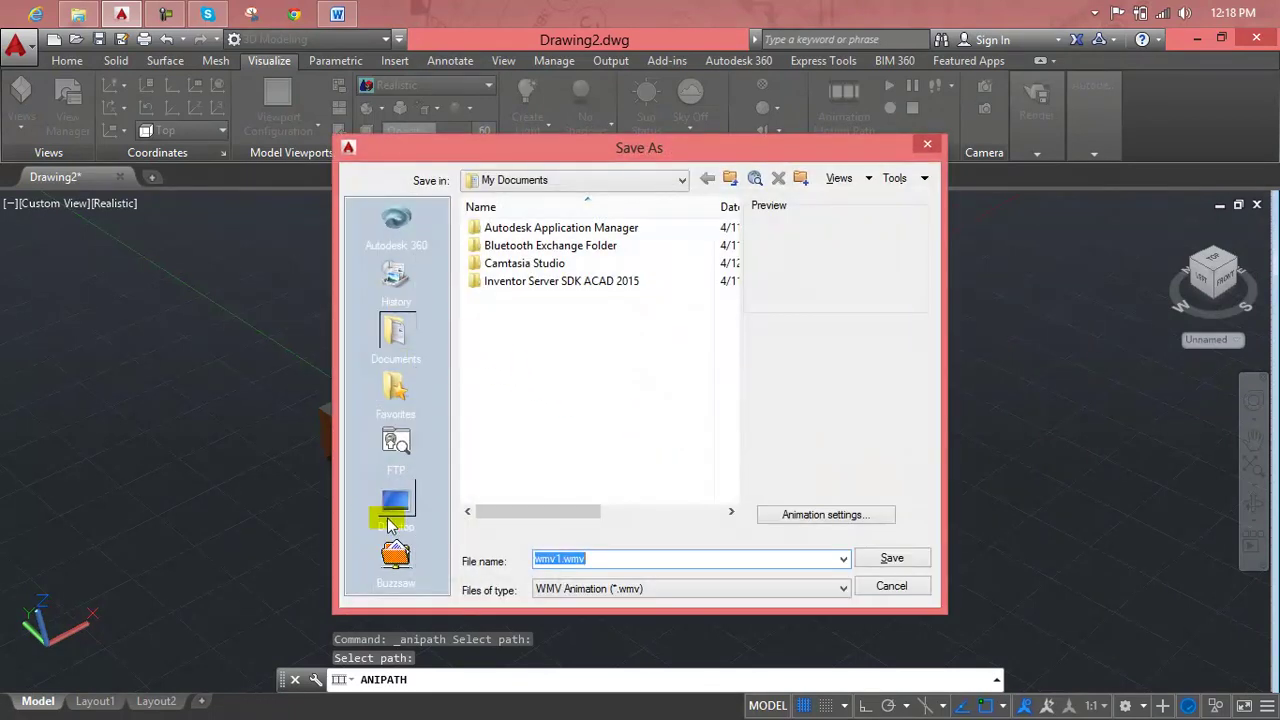
pyautogui.click(396, 510)
pyautogui.click(545, 559)
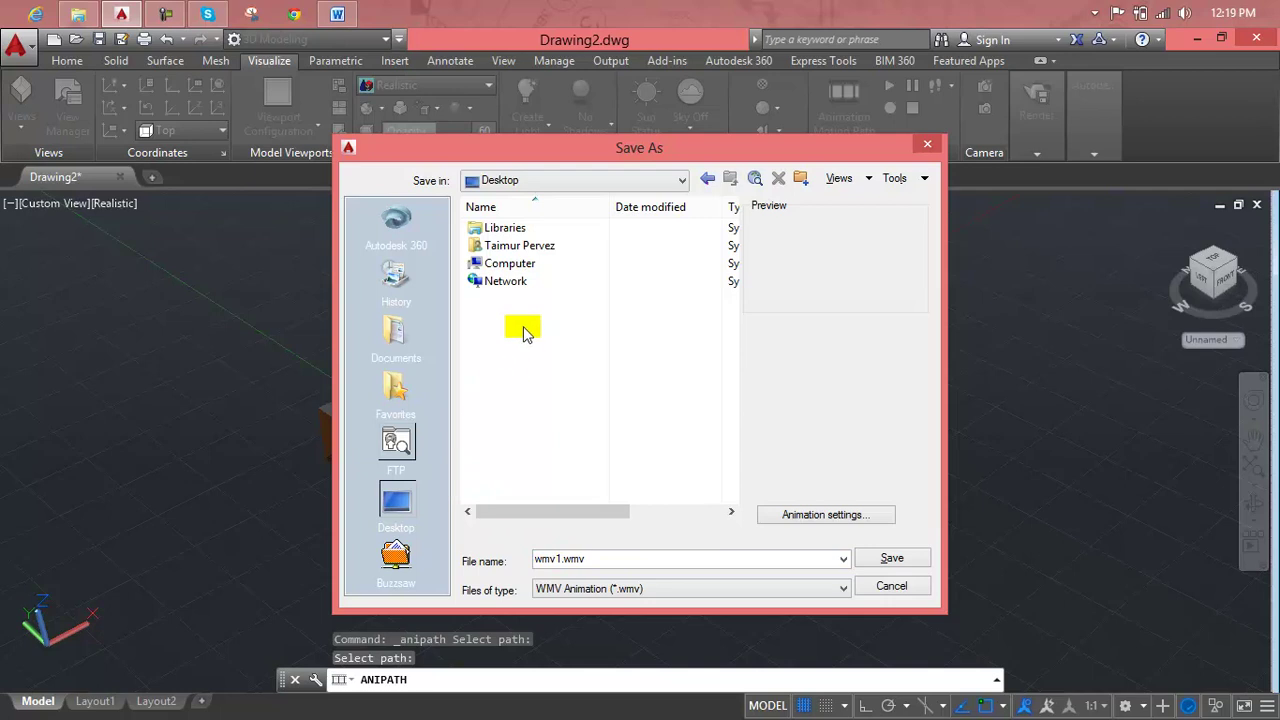
pyautogui.click(888, 560)
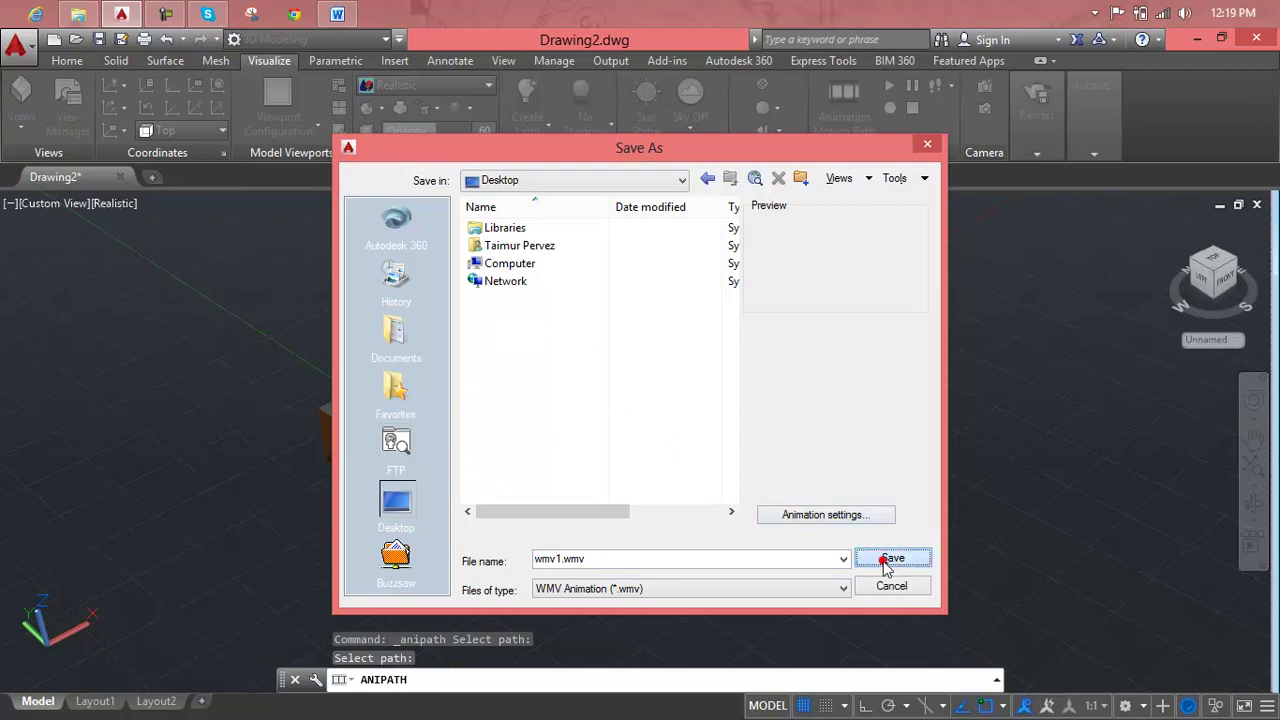